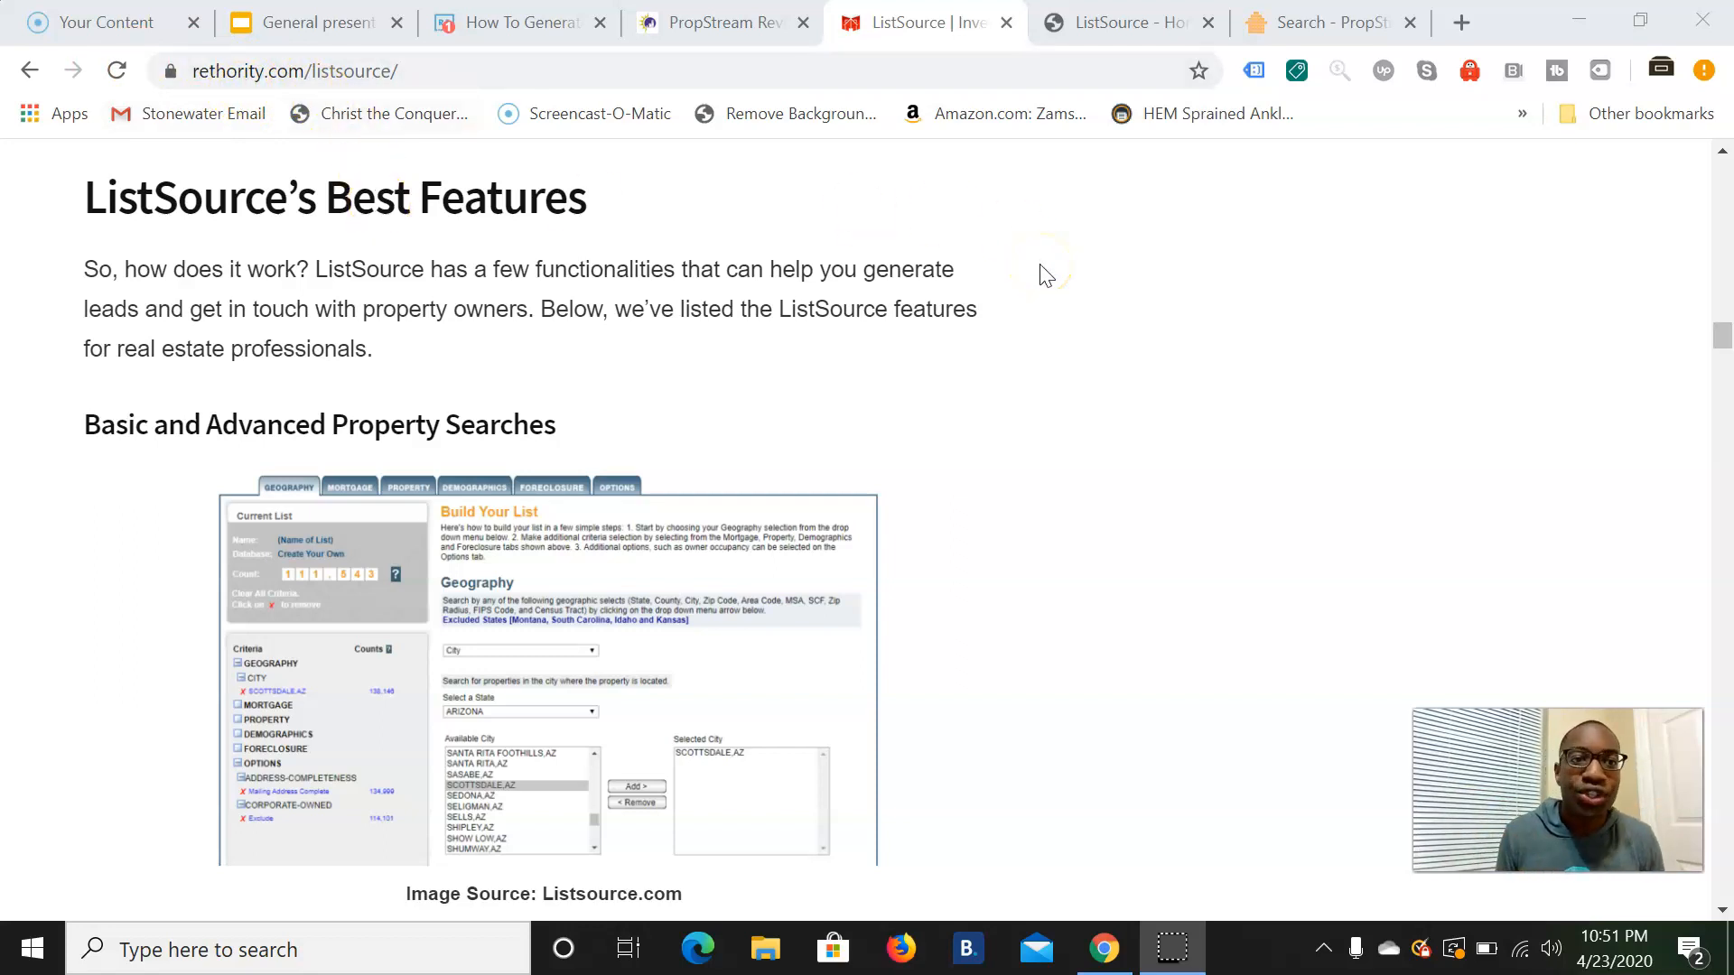
# Step: Read the ListSource article's sections on property search criteria and on building and exporting lists and reports
pyautogui.scroll(-8, 1434, 485)
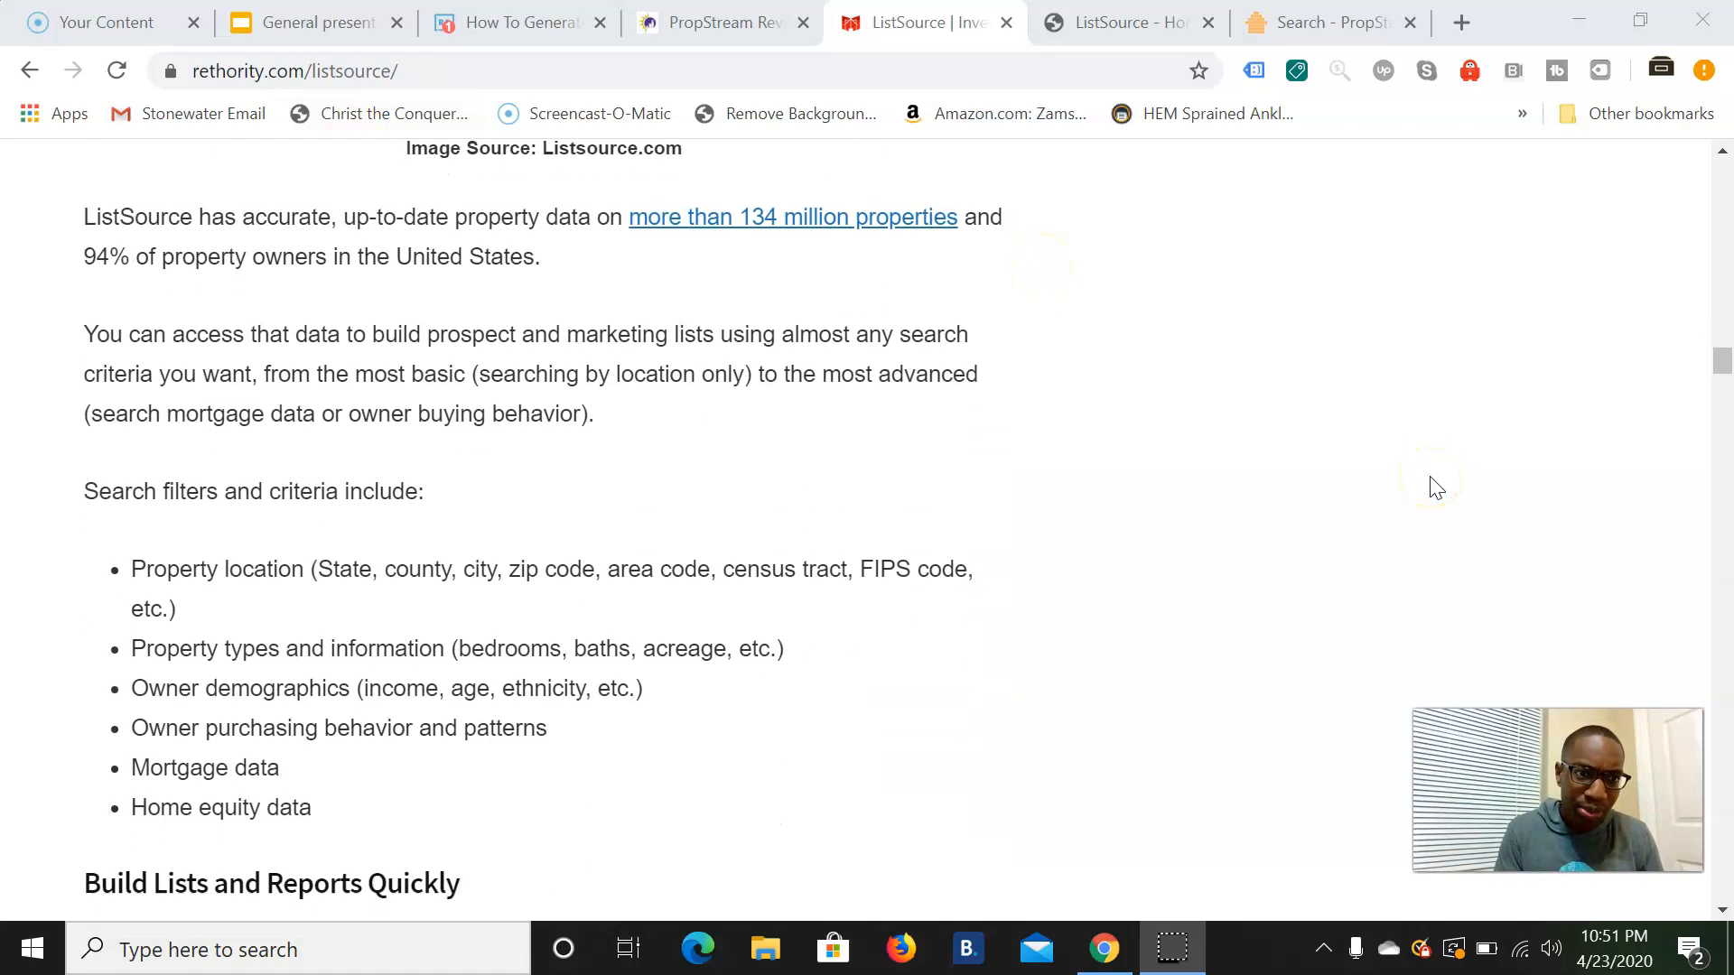
pyautogui.scroll(-2, 1436, 488)
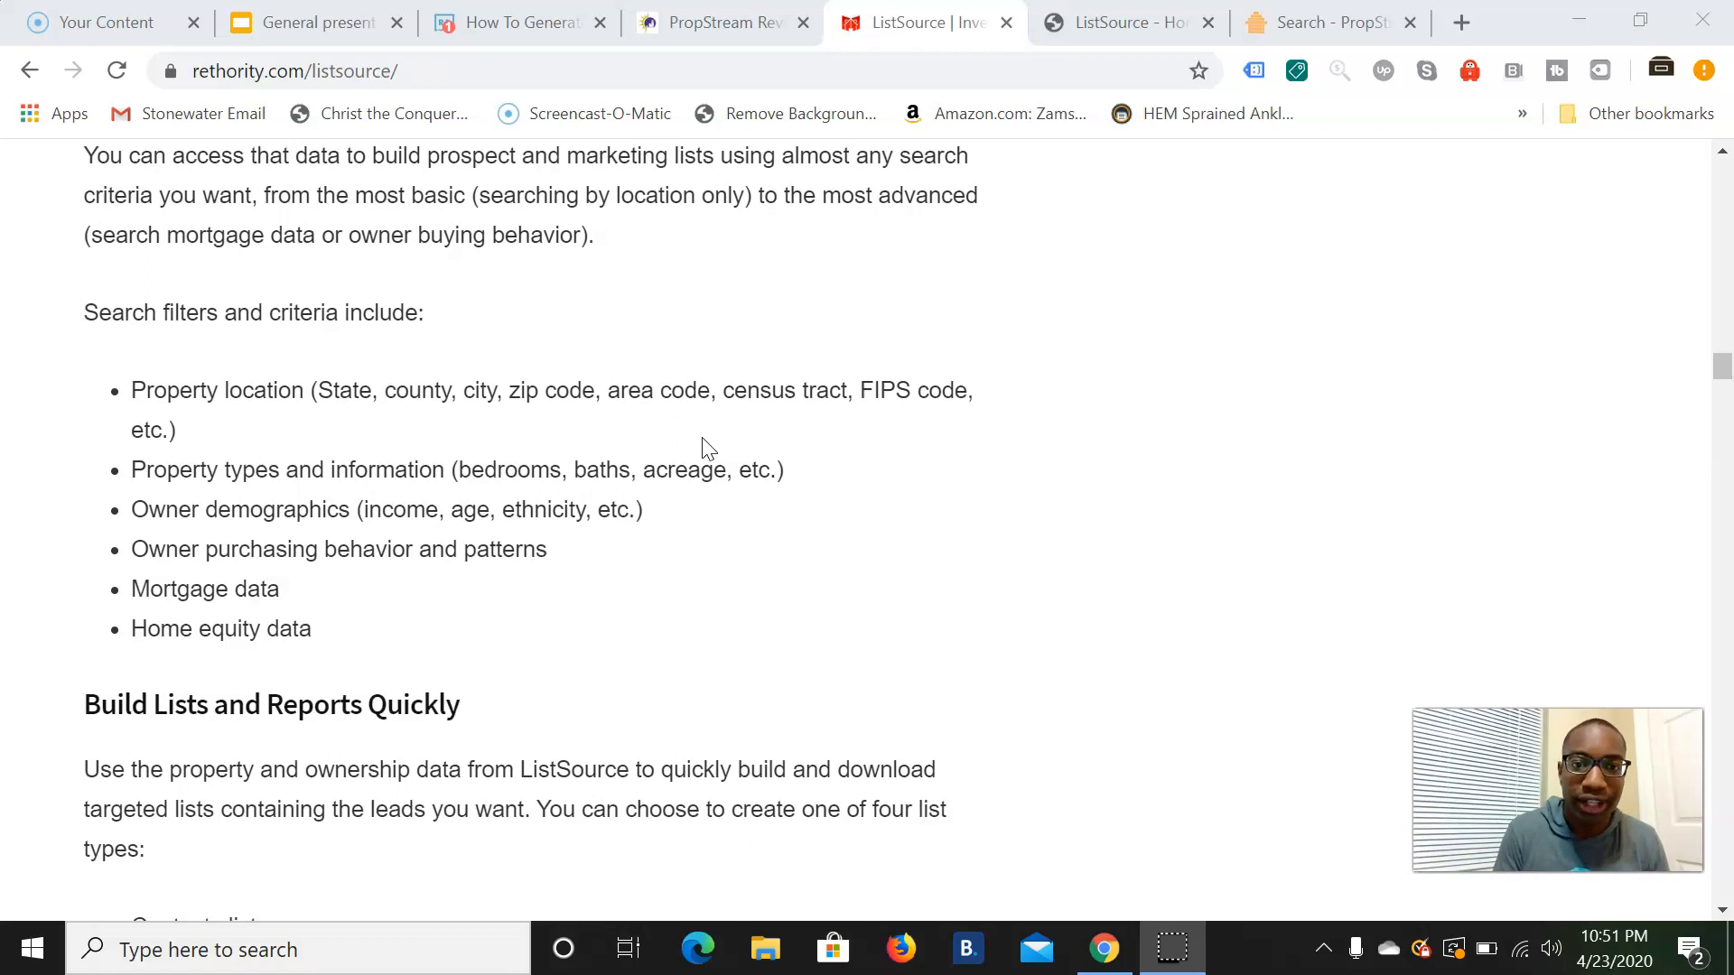
pyautogui.scroll(-3, 708, 447)
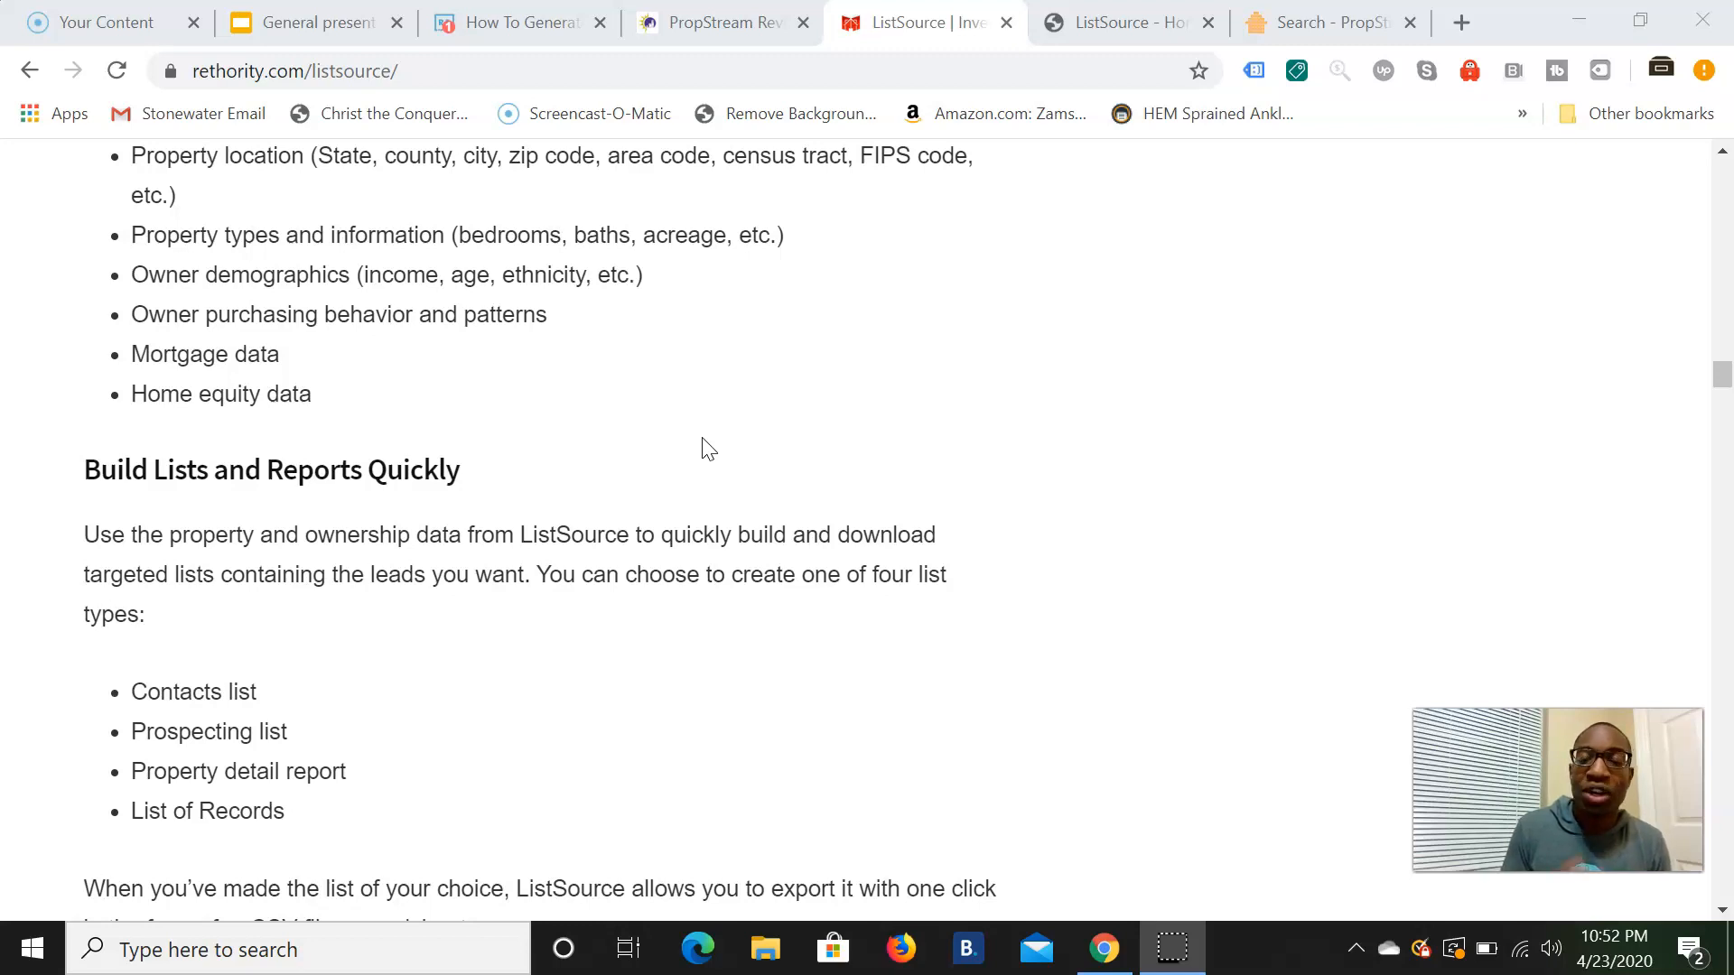
pyautogui.scroll(-1, 708, 448)
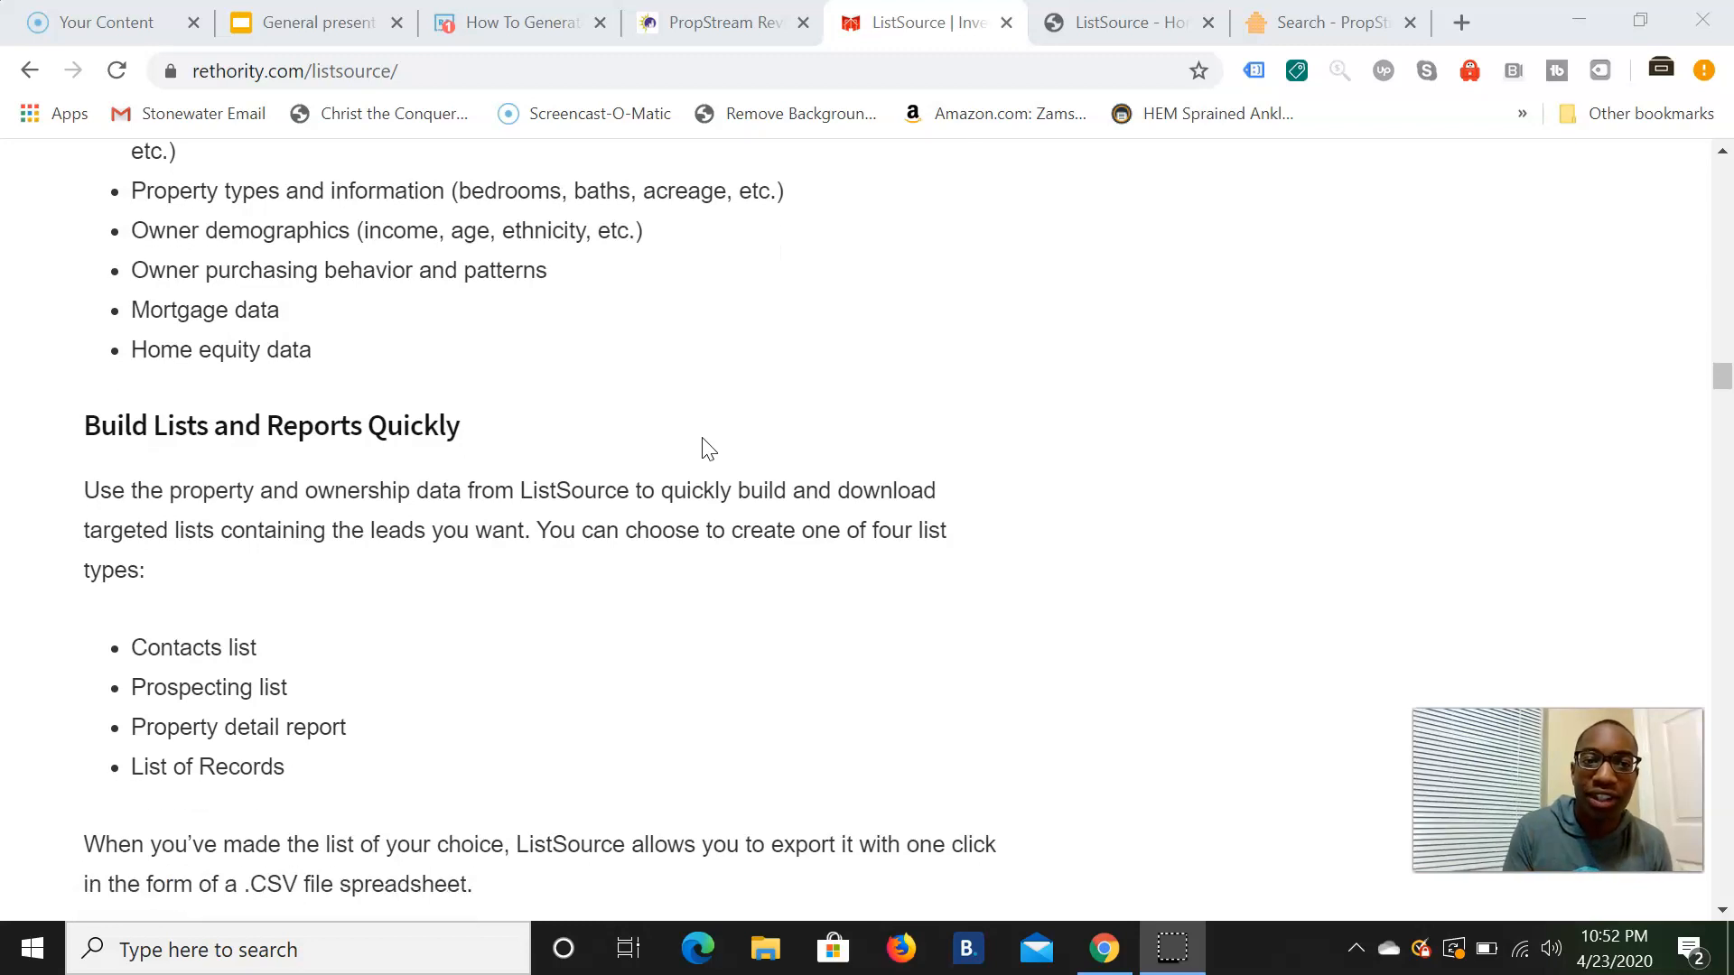
pyautogui.scroll(-1, 709, 449)
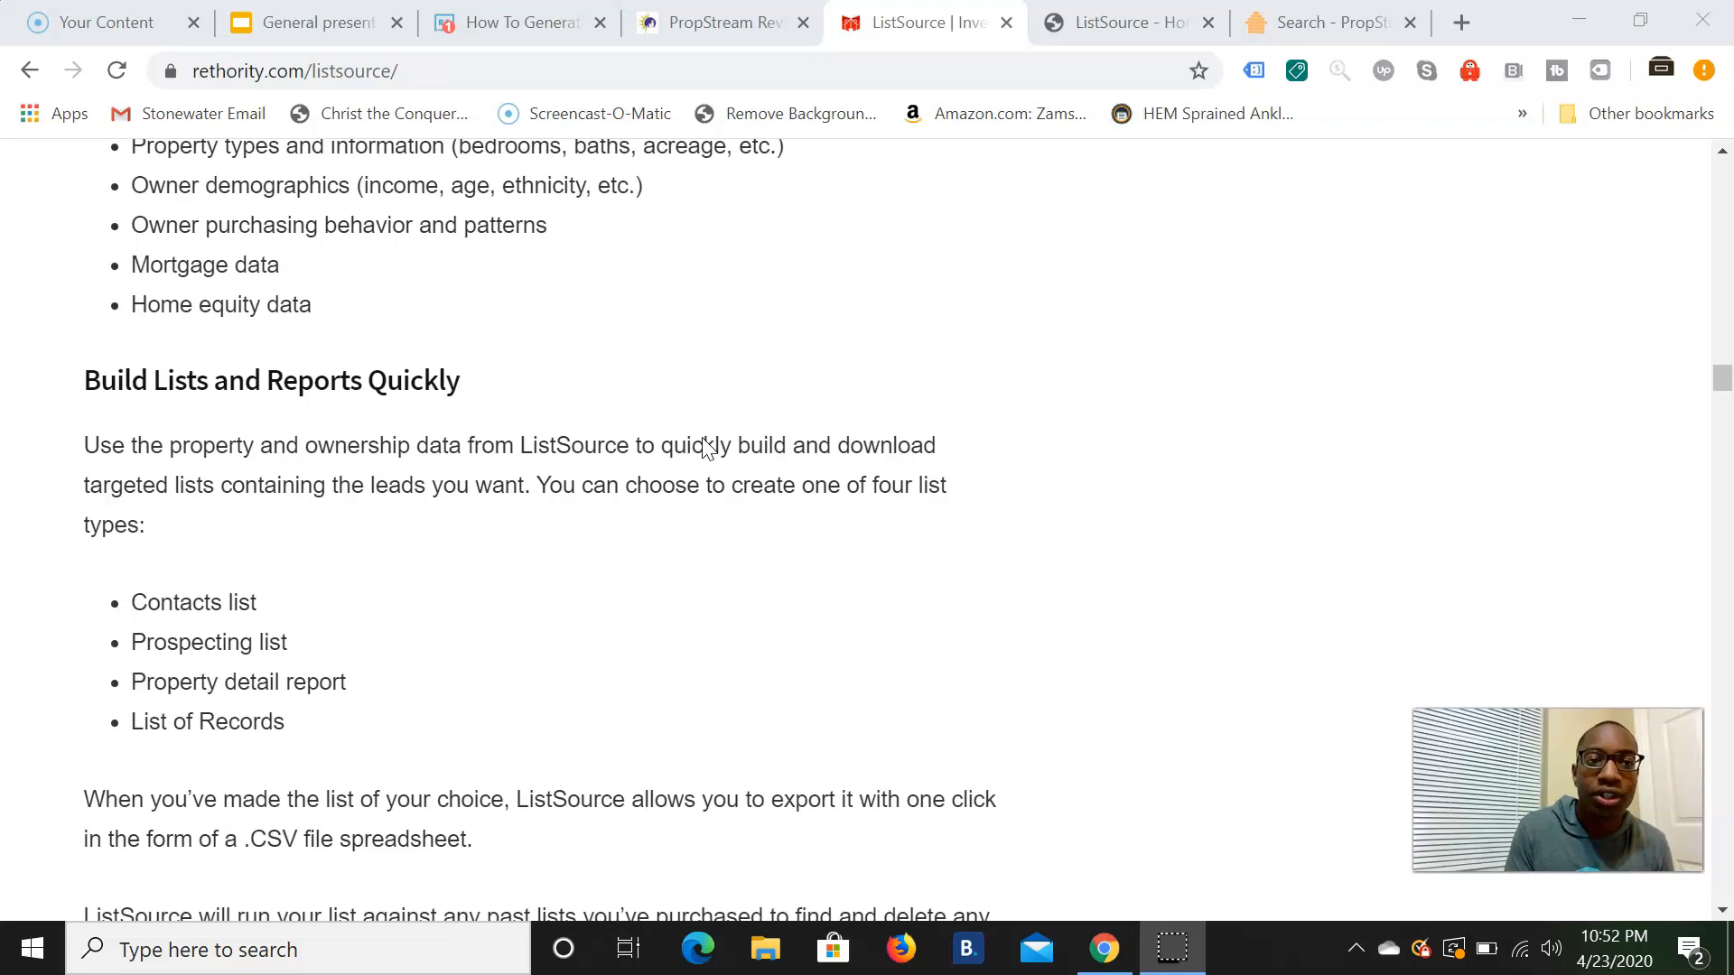
pyautogui.scroll(-1, 707, 449)
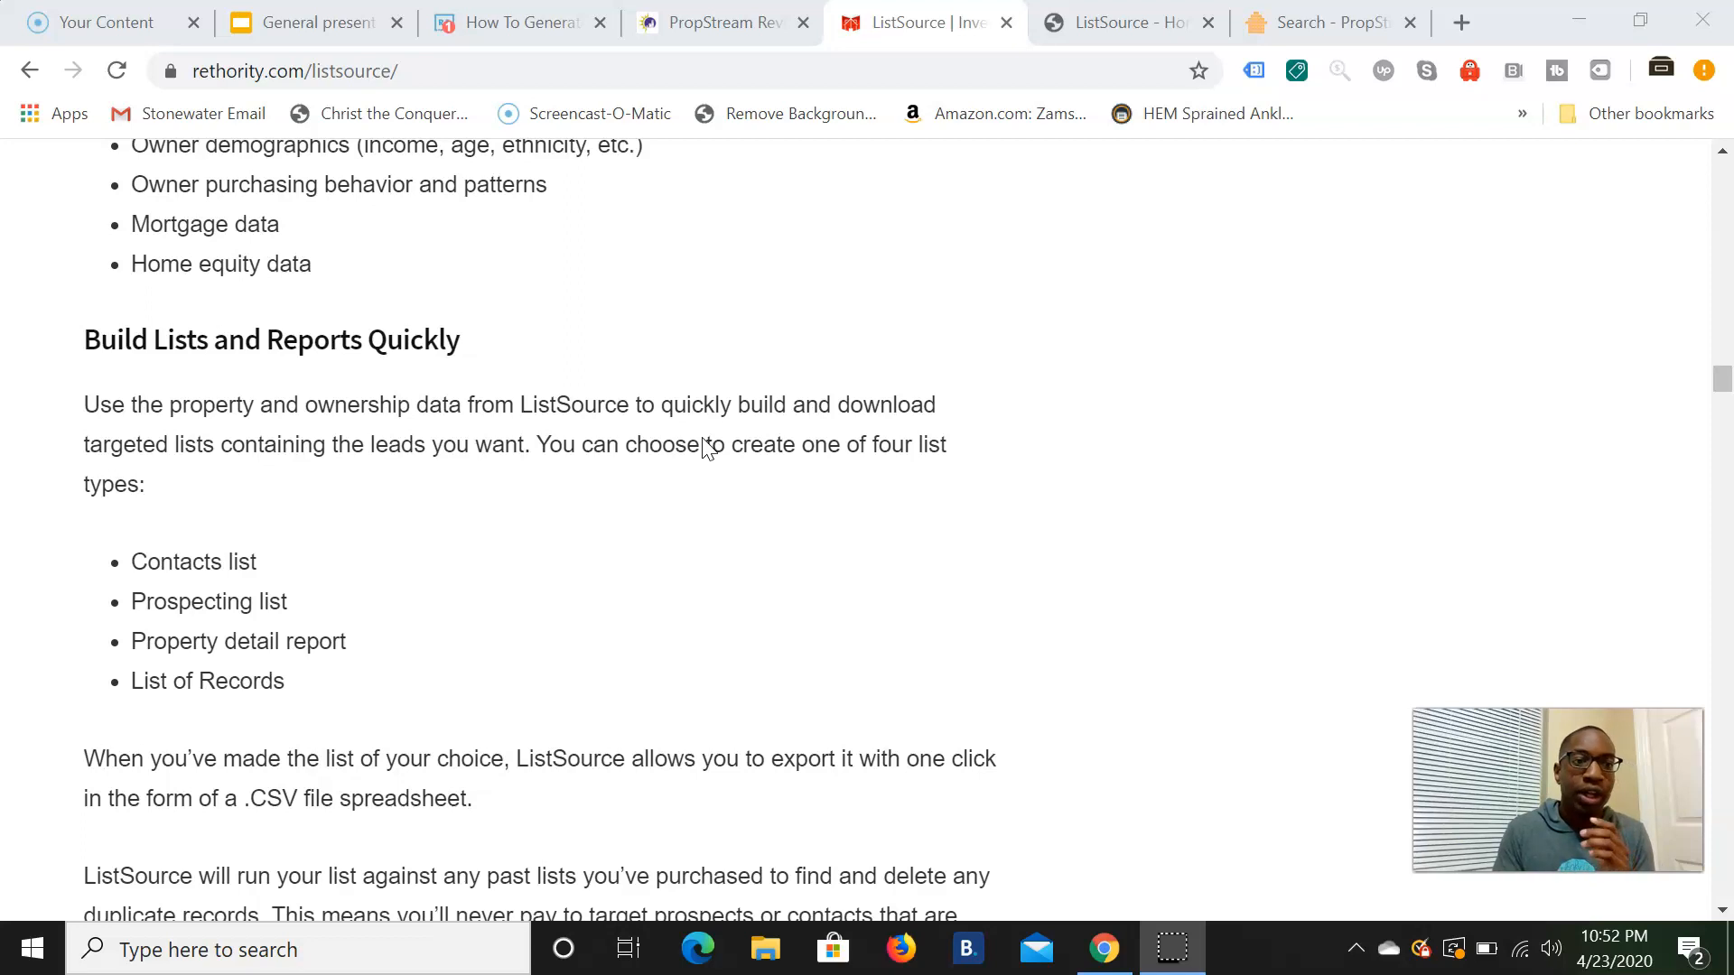
pyautogui.scroll(-3, 707, 448)
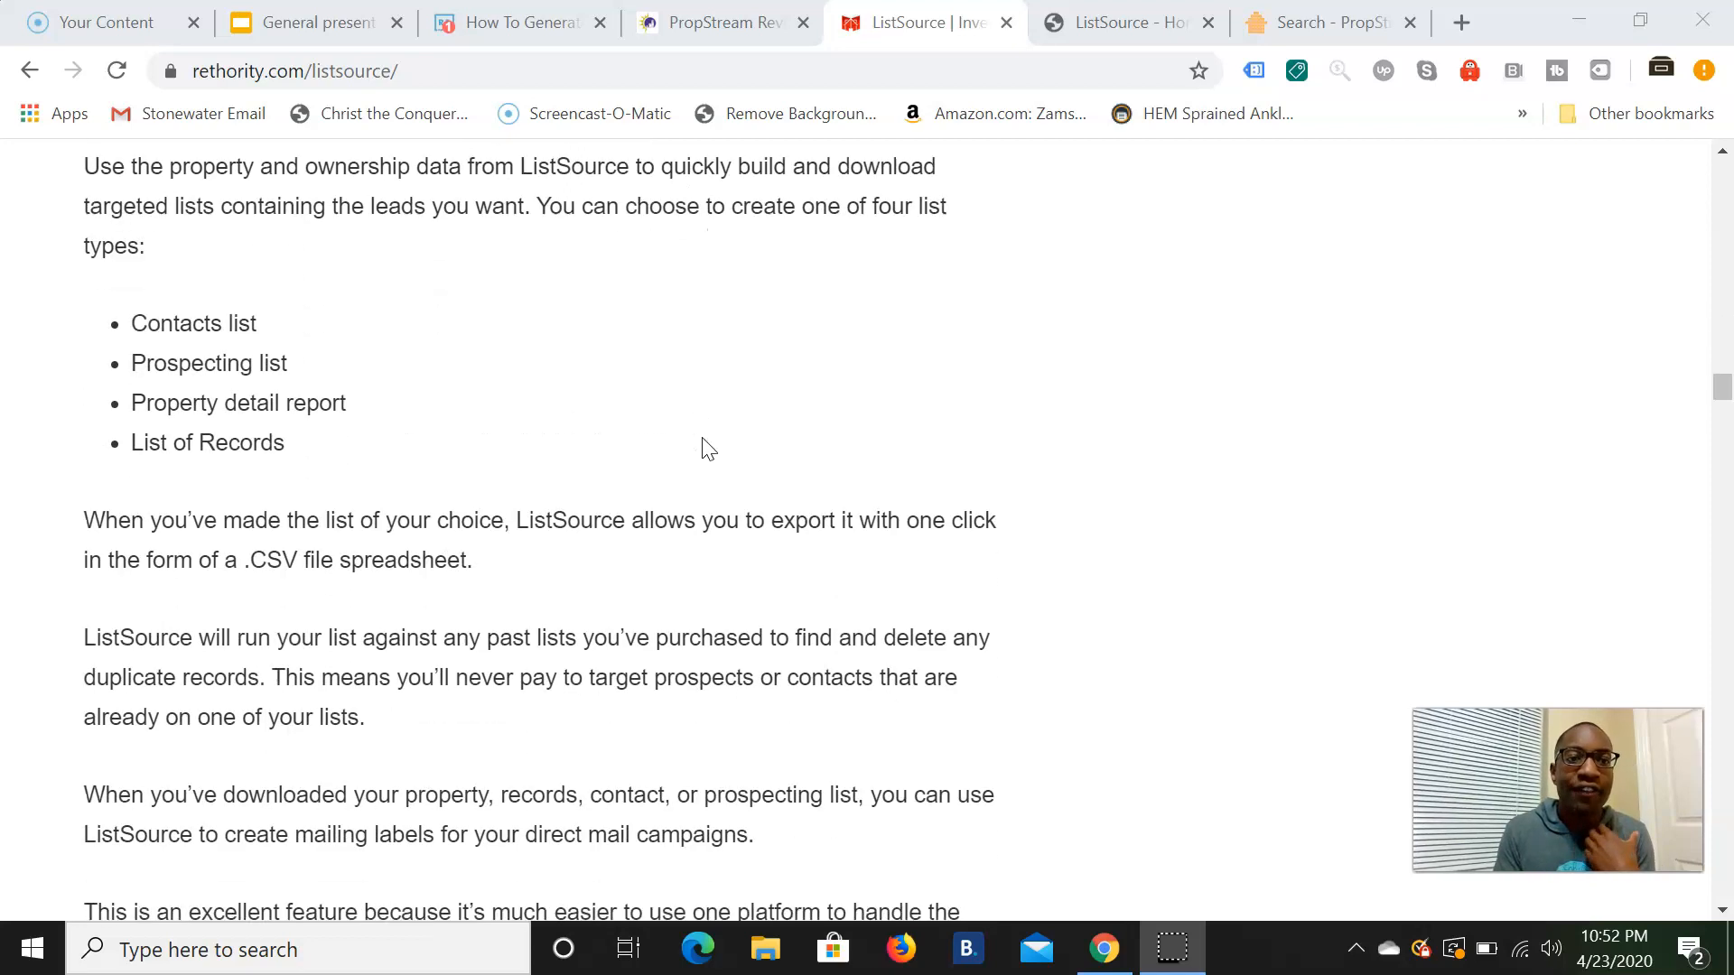
pyautogui.scroll(-1, 707, 448)
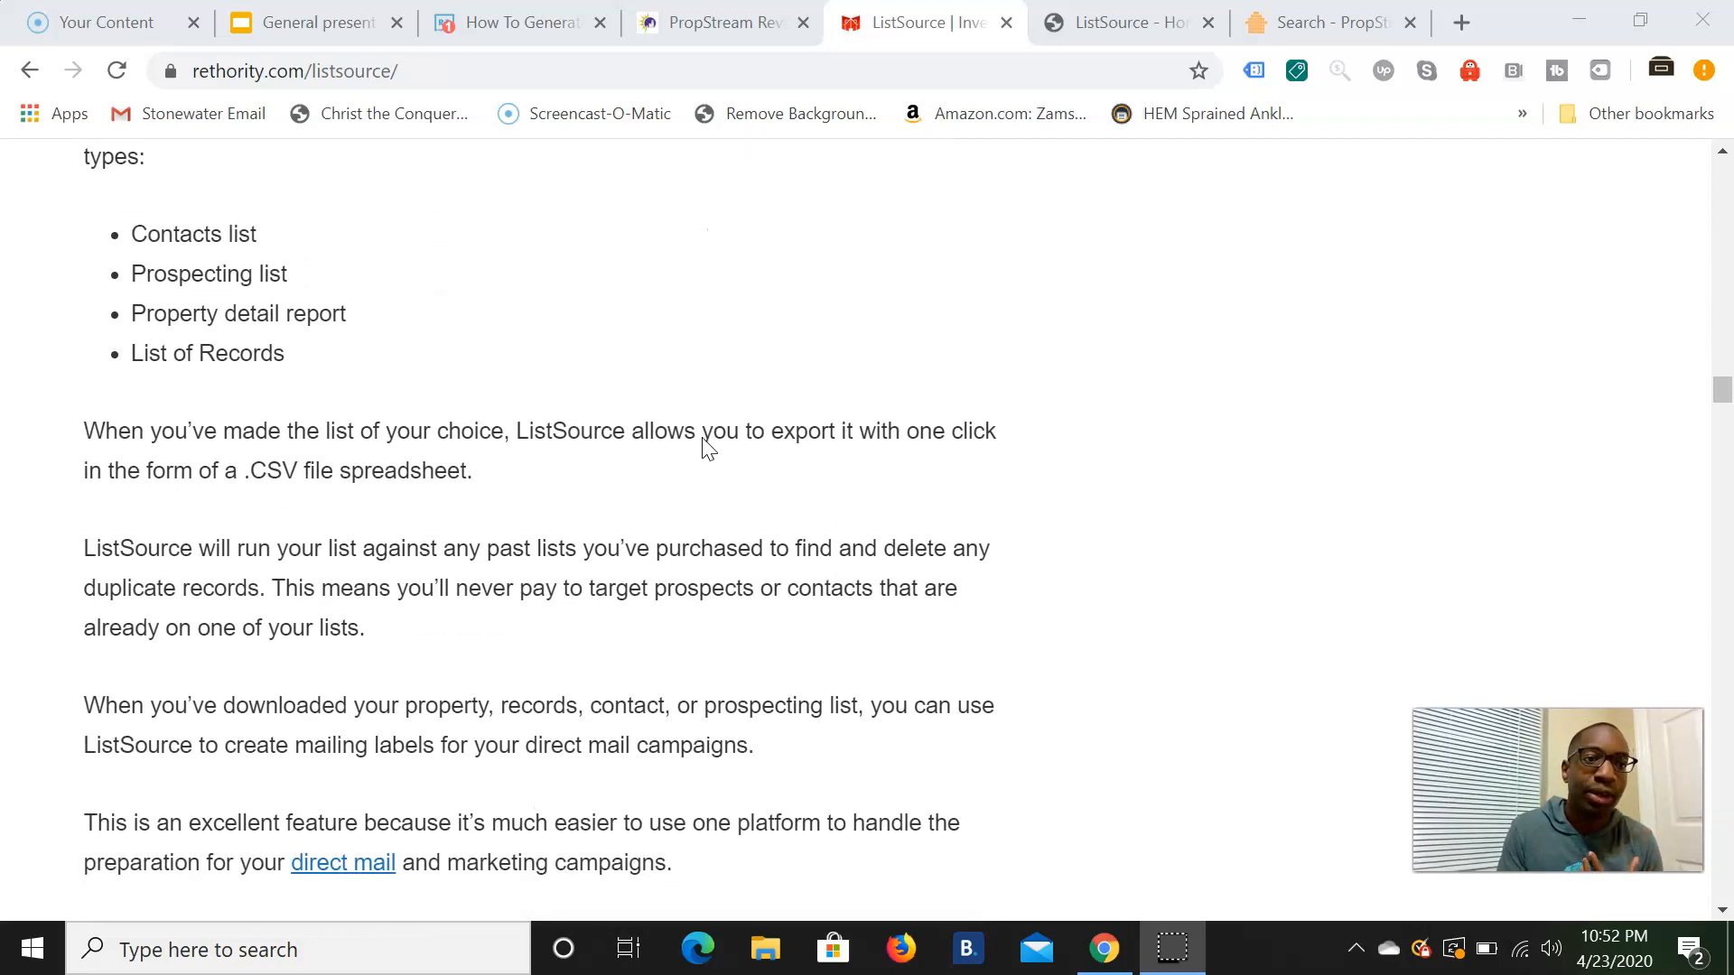
pyautogui.scroll(-3, 707, 449)
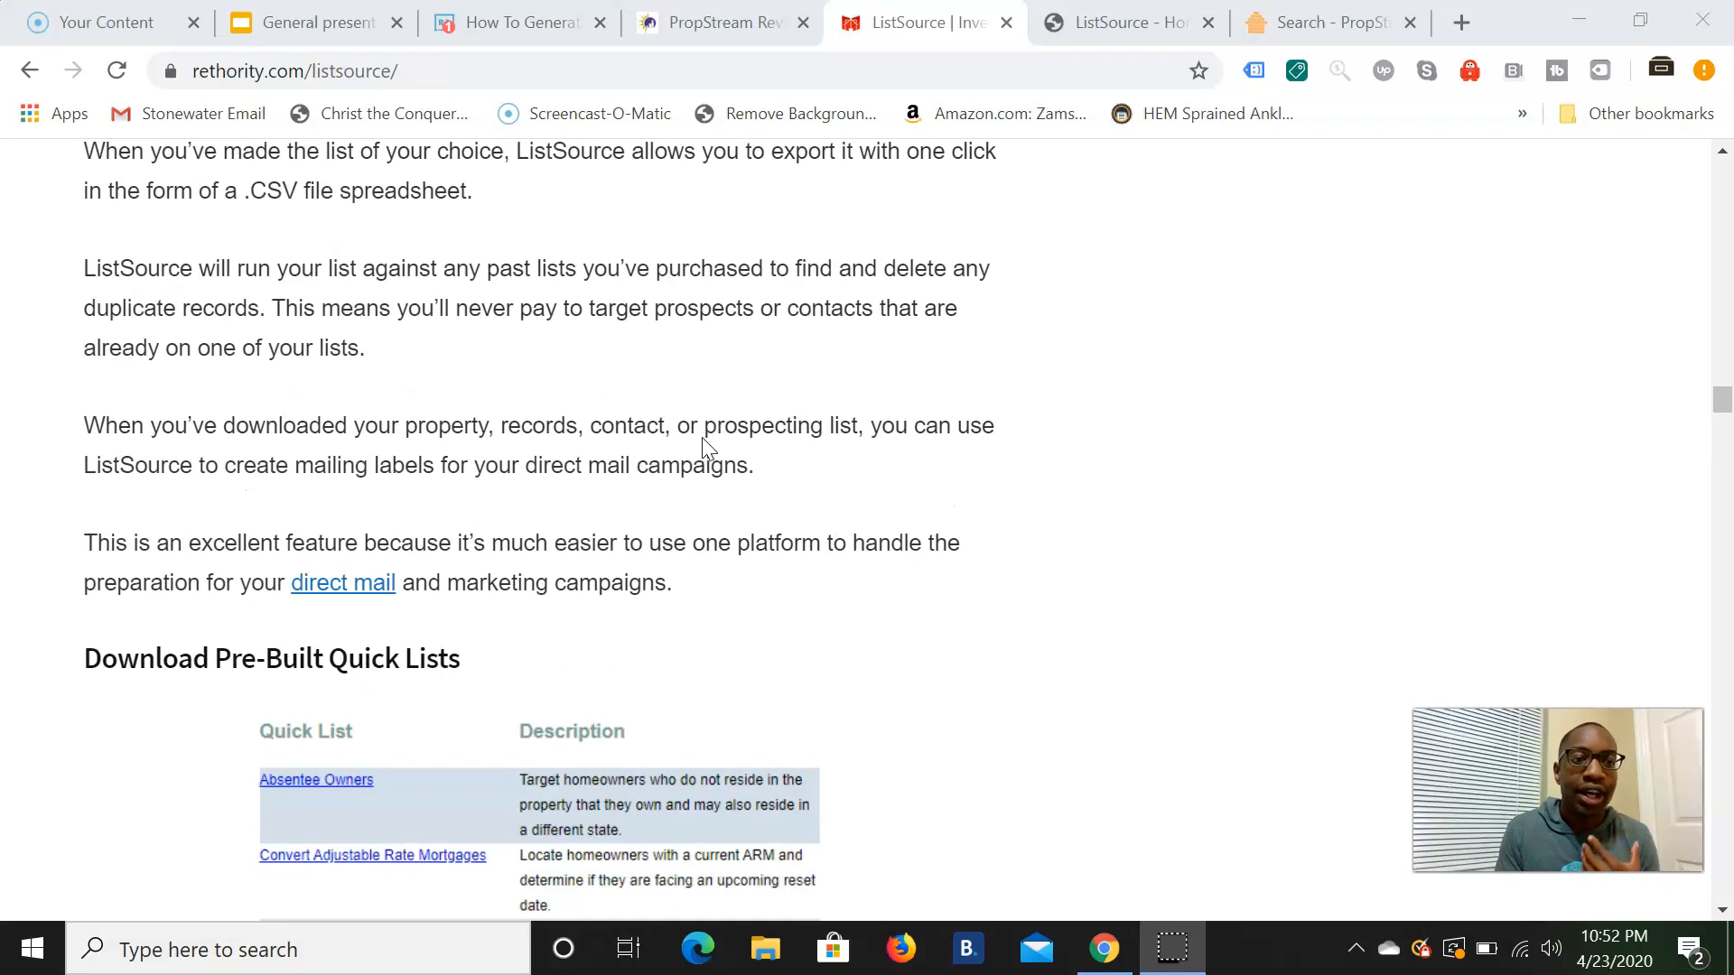
# Step: Examine the pre-built Quick Lists table and the descriptions of each Quick List type, down to Plans and Pricing
pyautogui.scroll(-6, 704, 441)
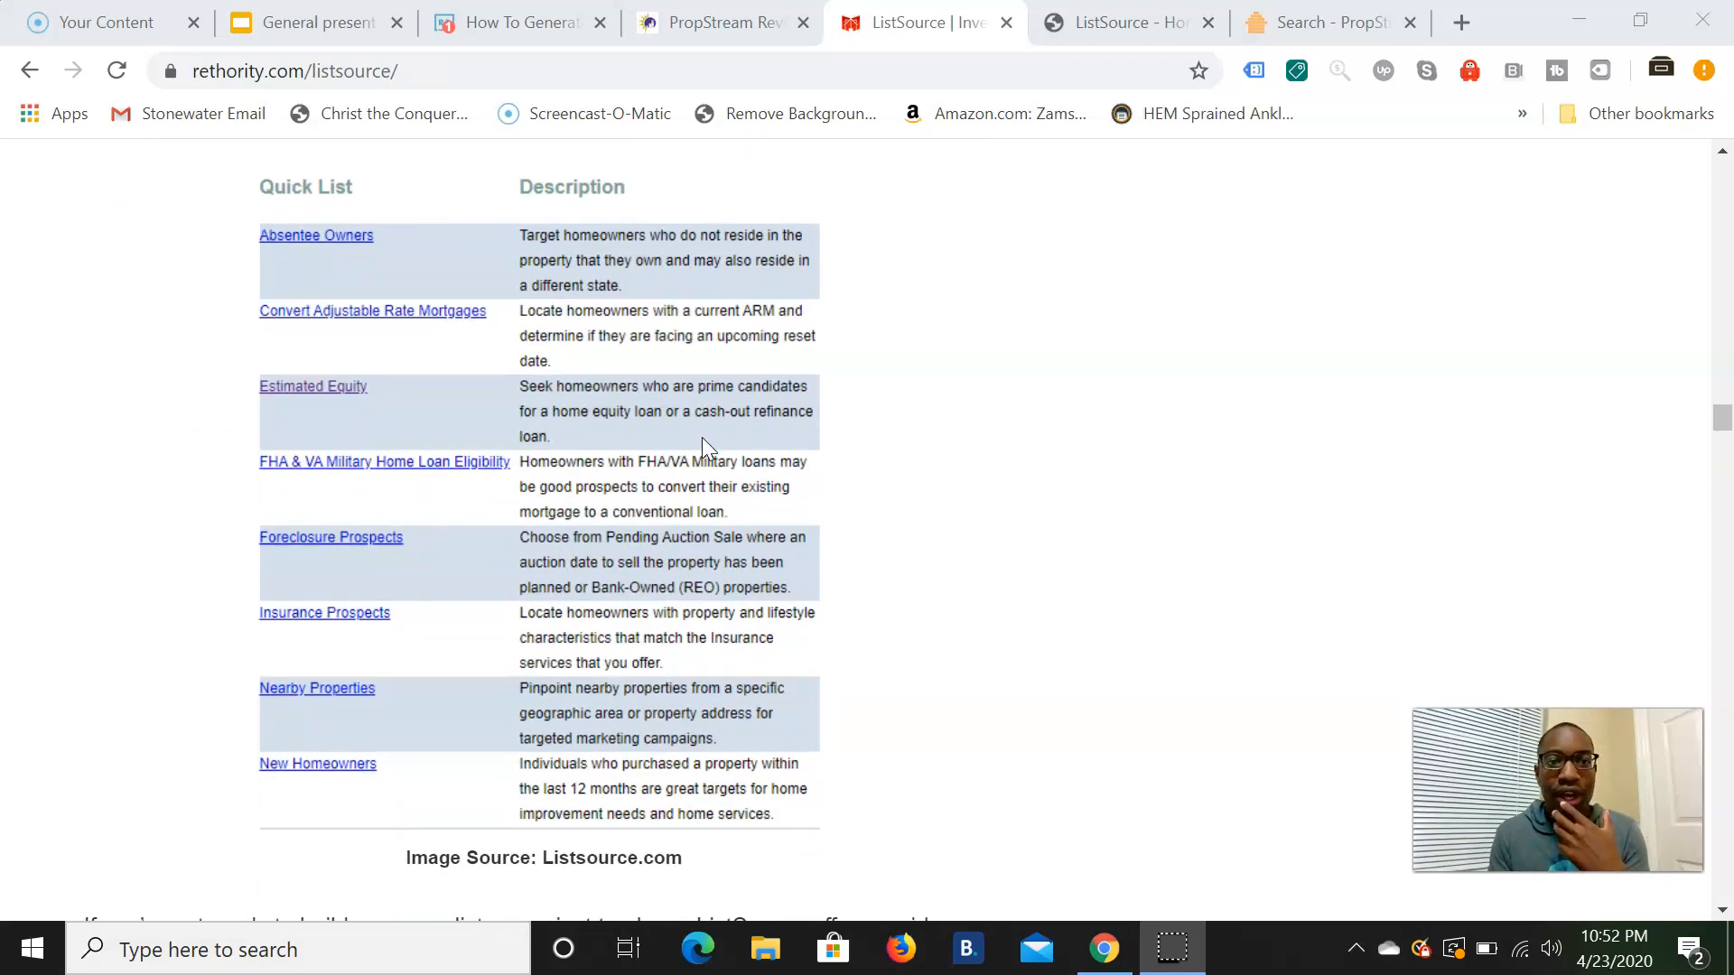
pyautogui.scroll(-1, 702, 437)
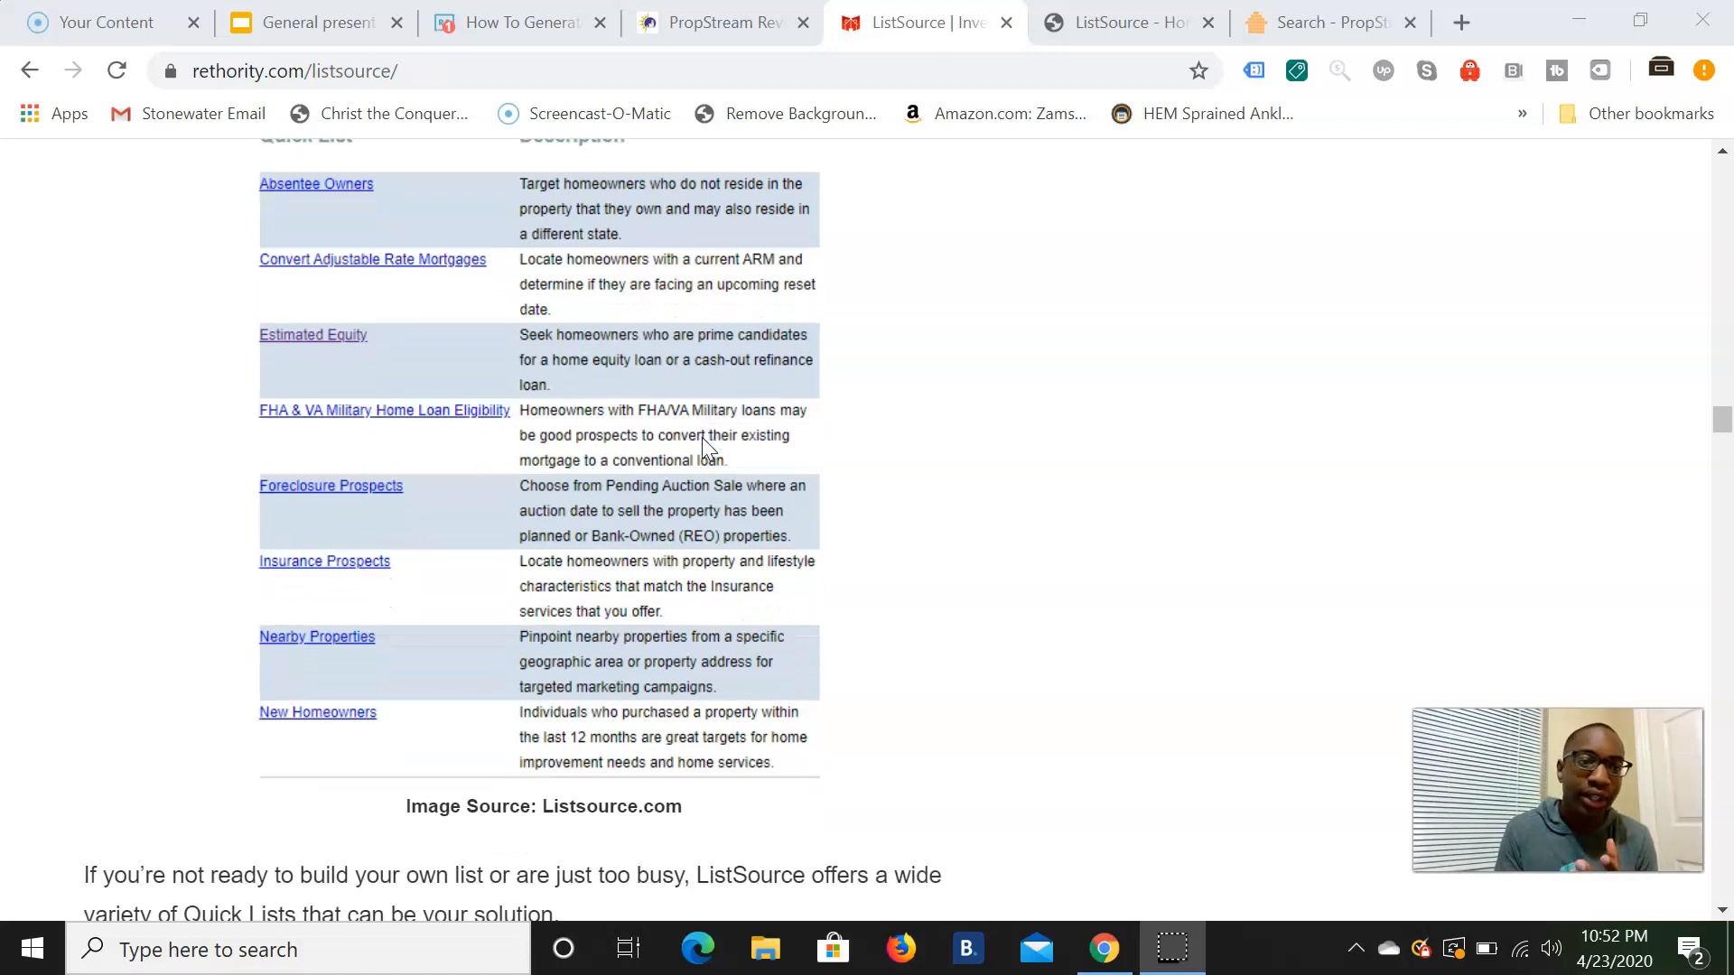
pyautogui.scroll(-7, 702, 437)
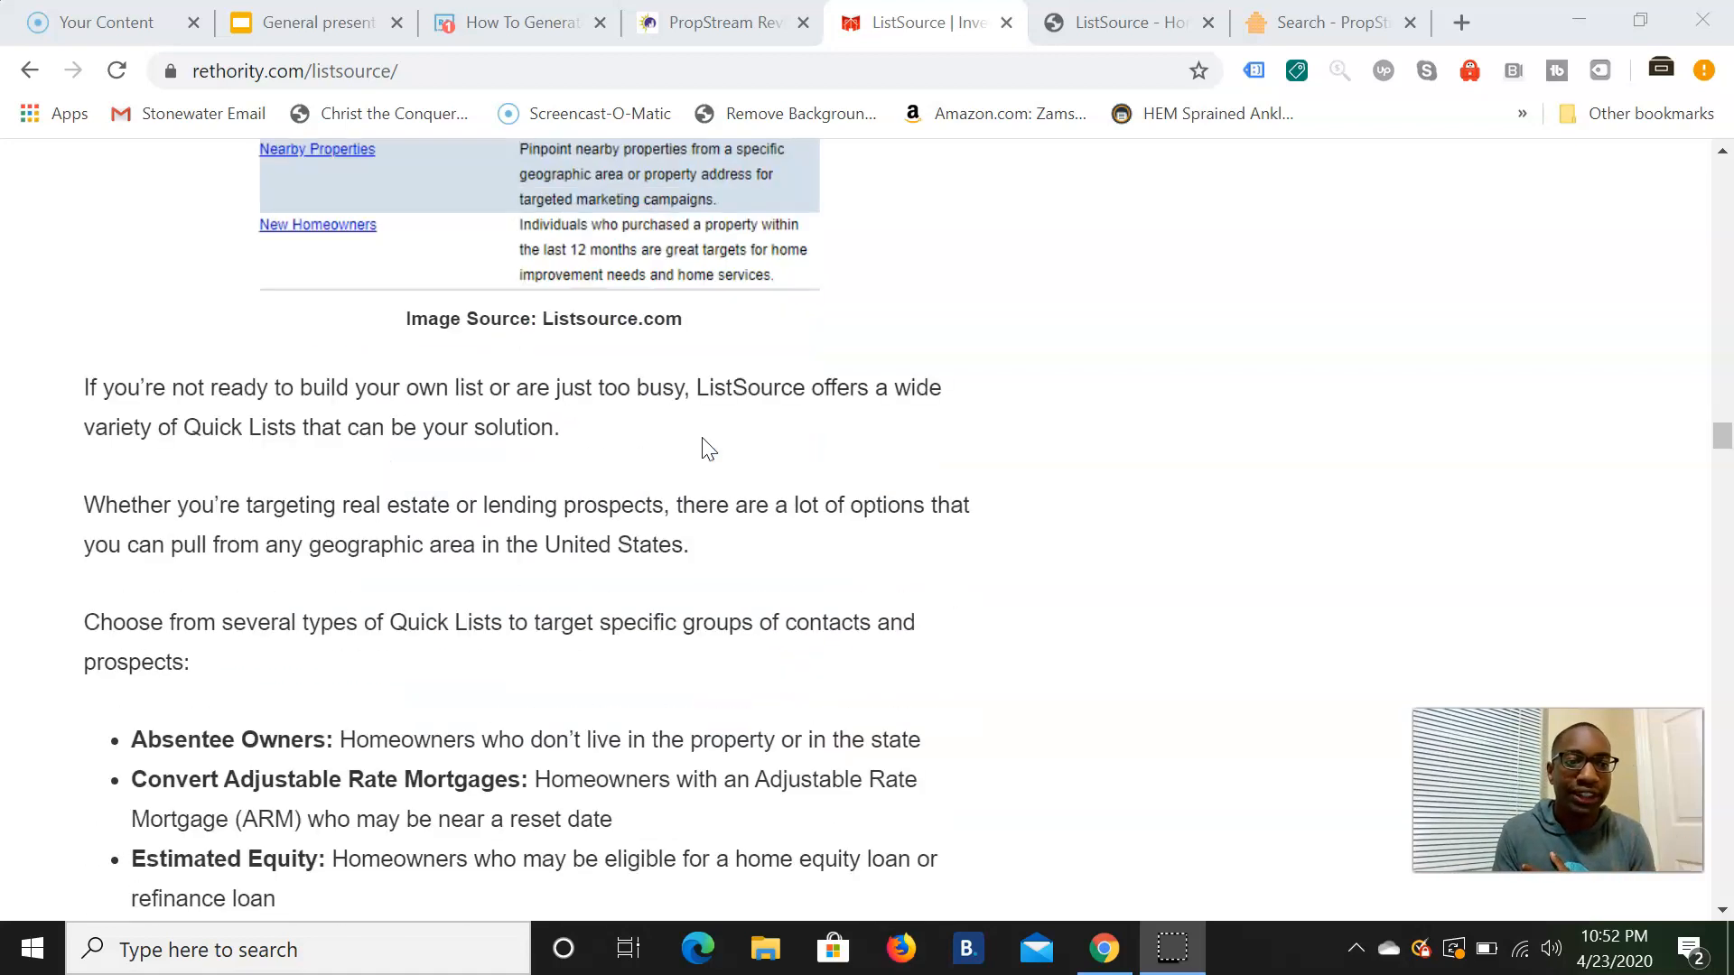
pyautogui.scroll(-3, 708, 448)
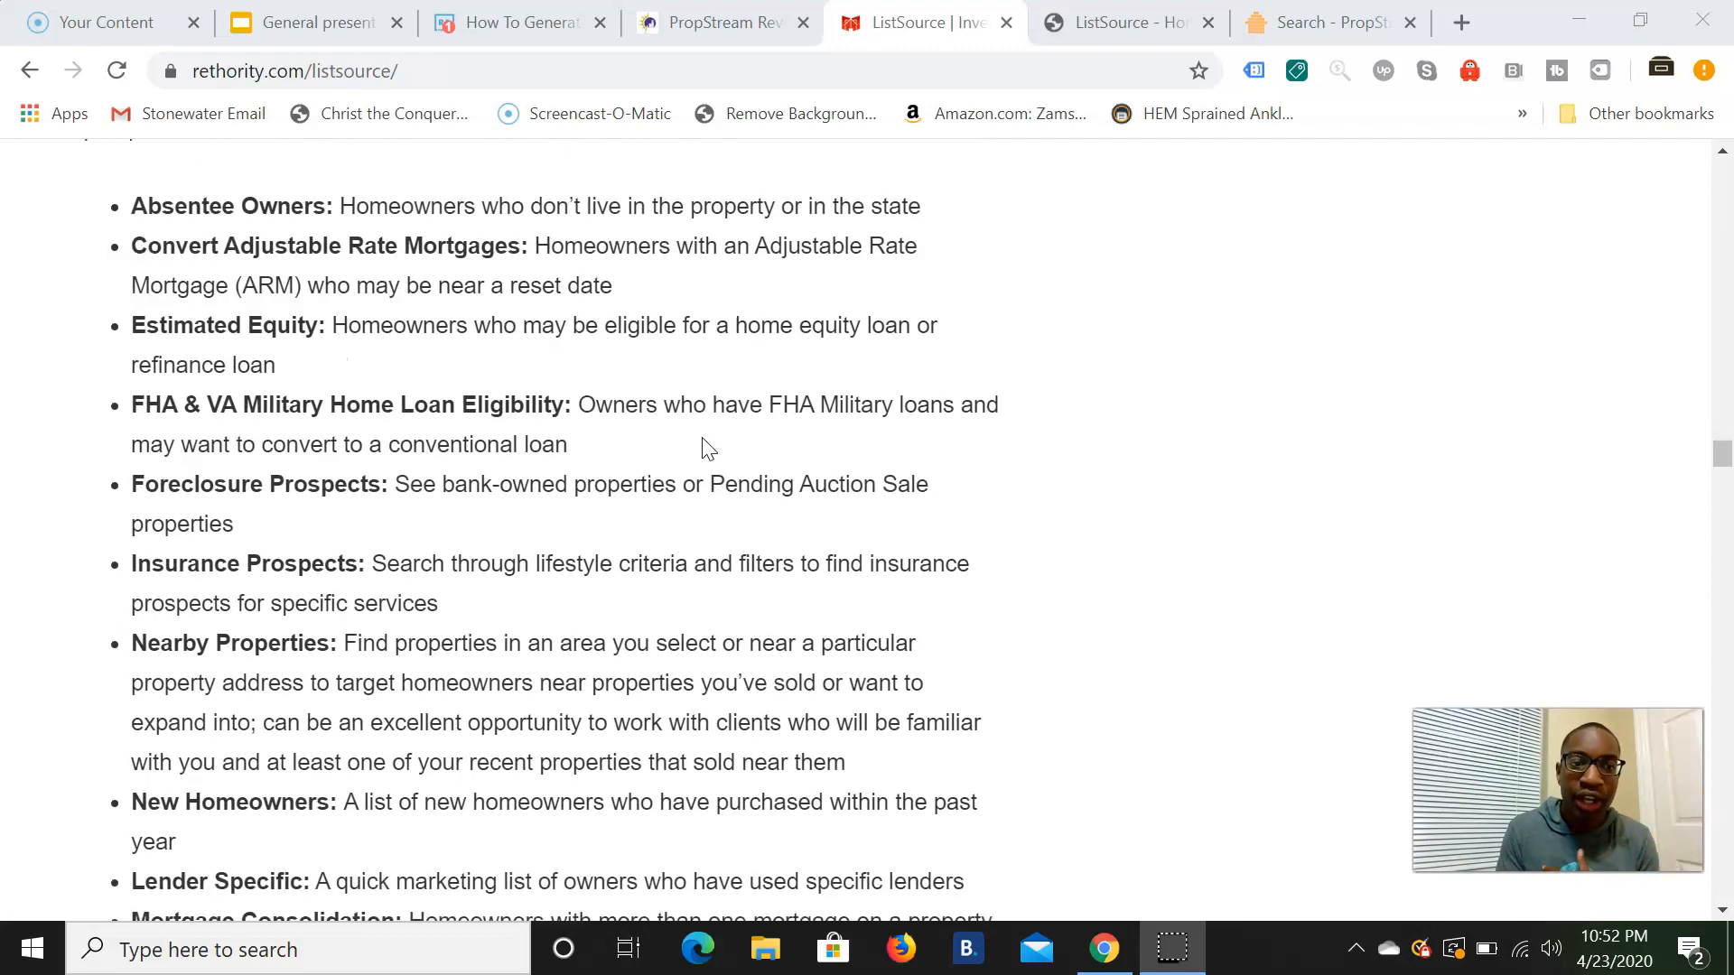
pyautogui.scroll(-2, 708, 449)
pyautogui.scroll(-1, 702, 437)
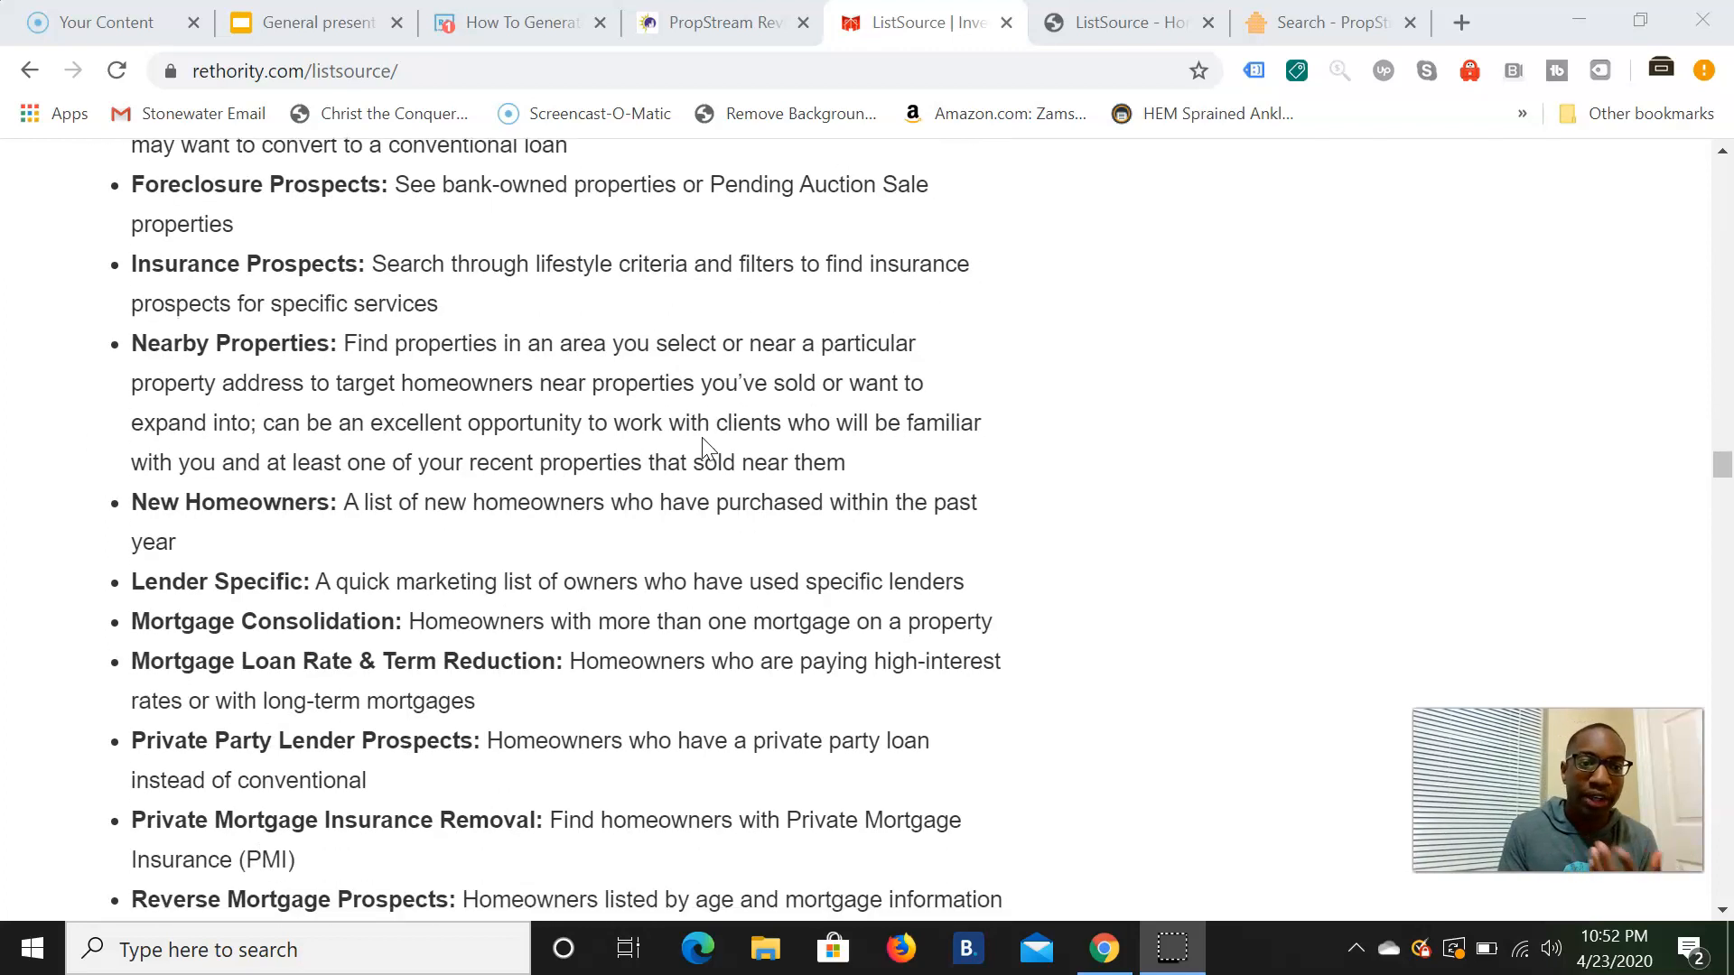
pyautogui.scroll(5, 702, 437)
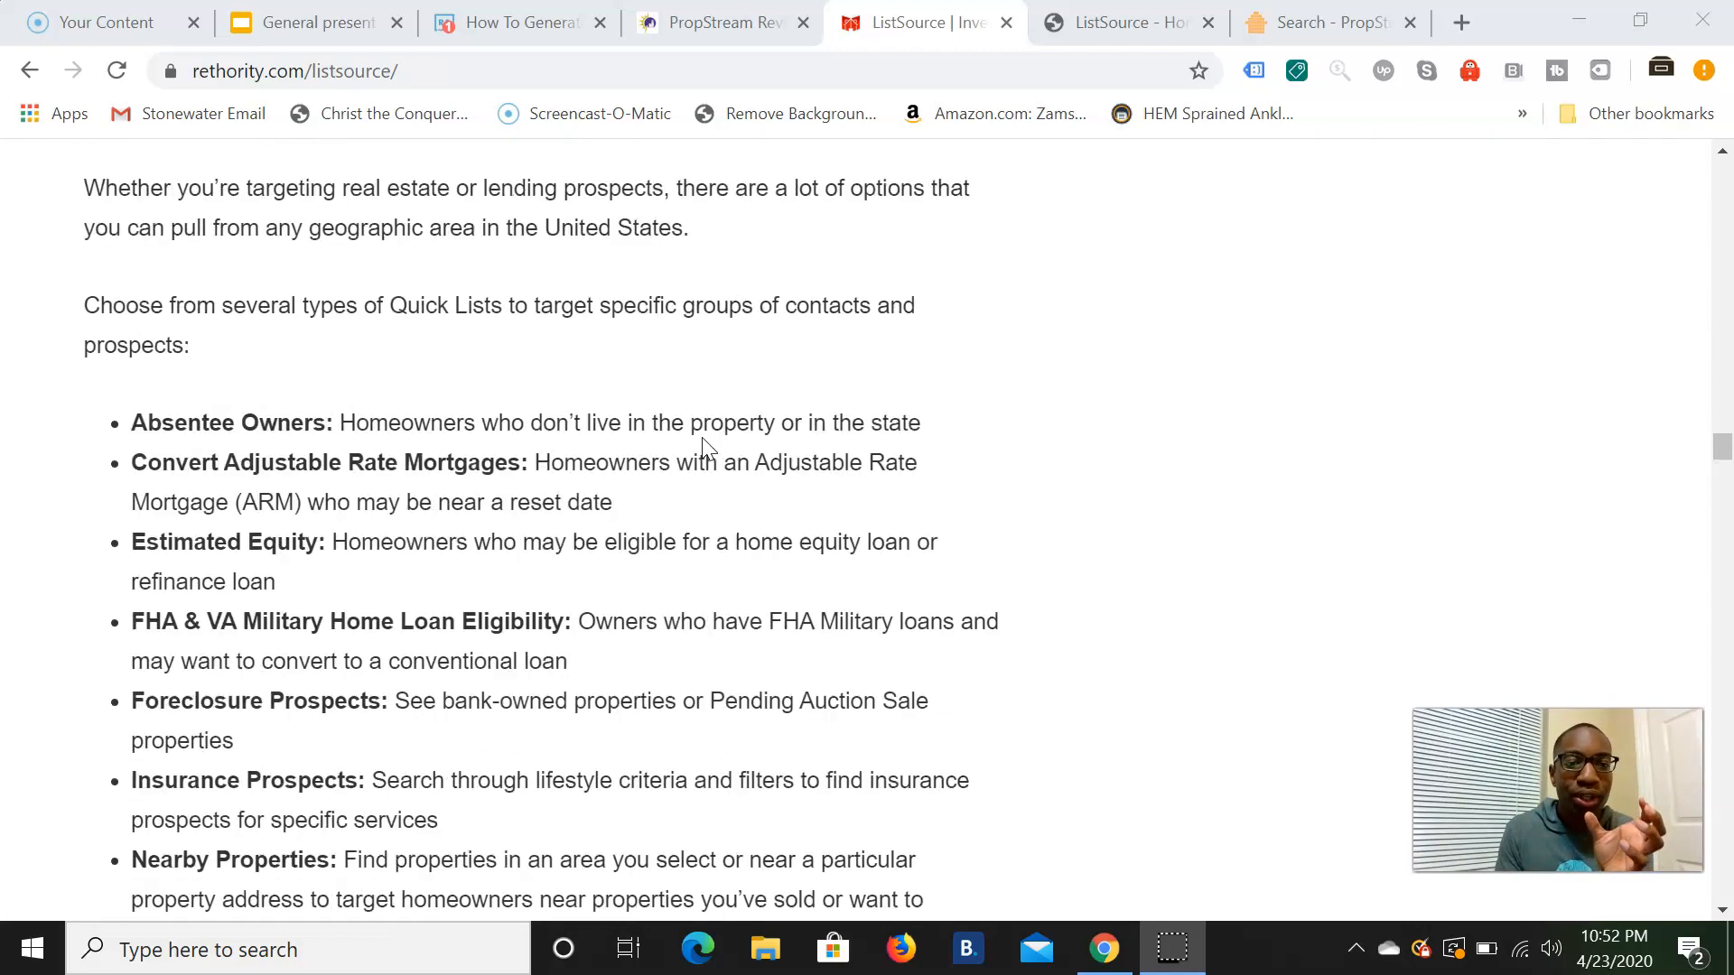
pyautogui.scroll(-2, 702, 437)
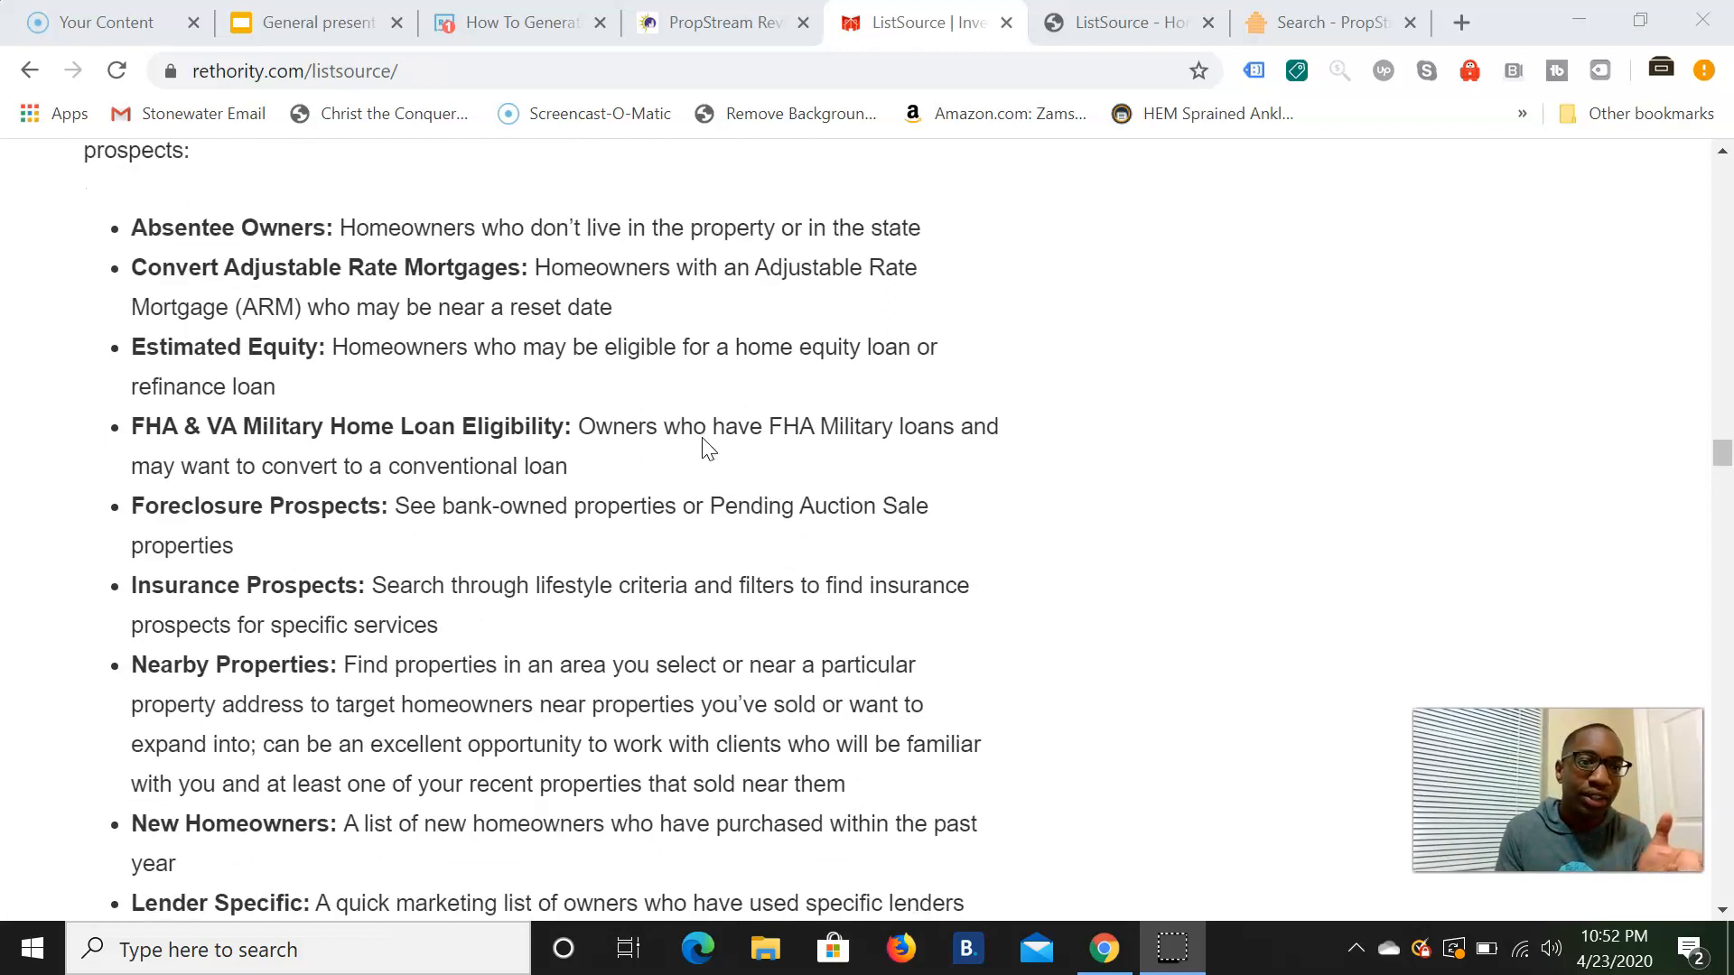
pyautogui.scroll(1, 708, 449)
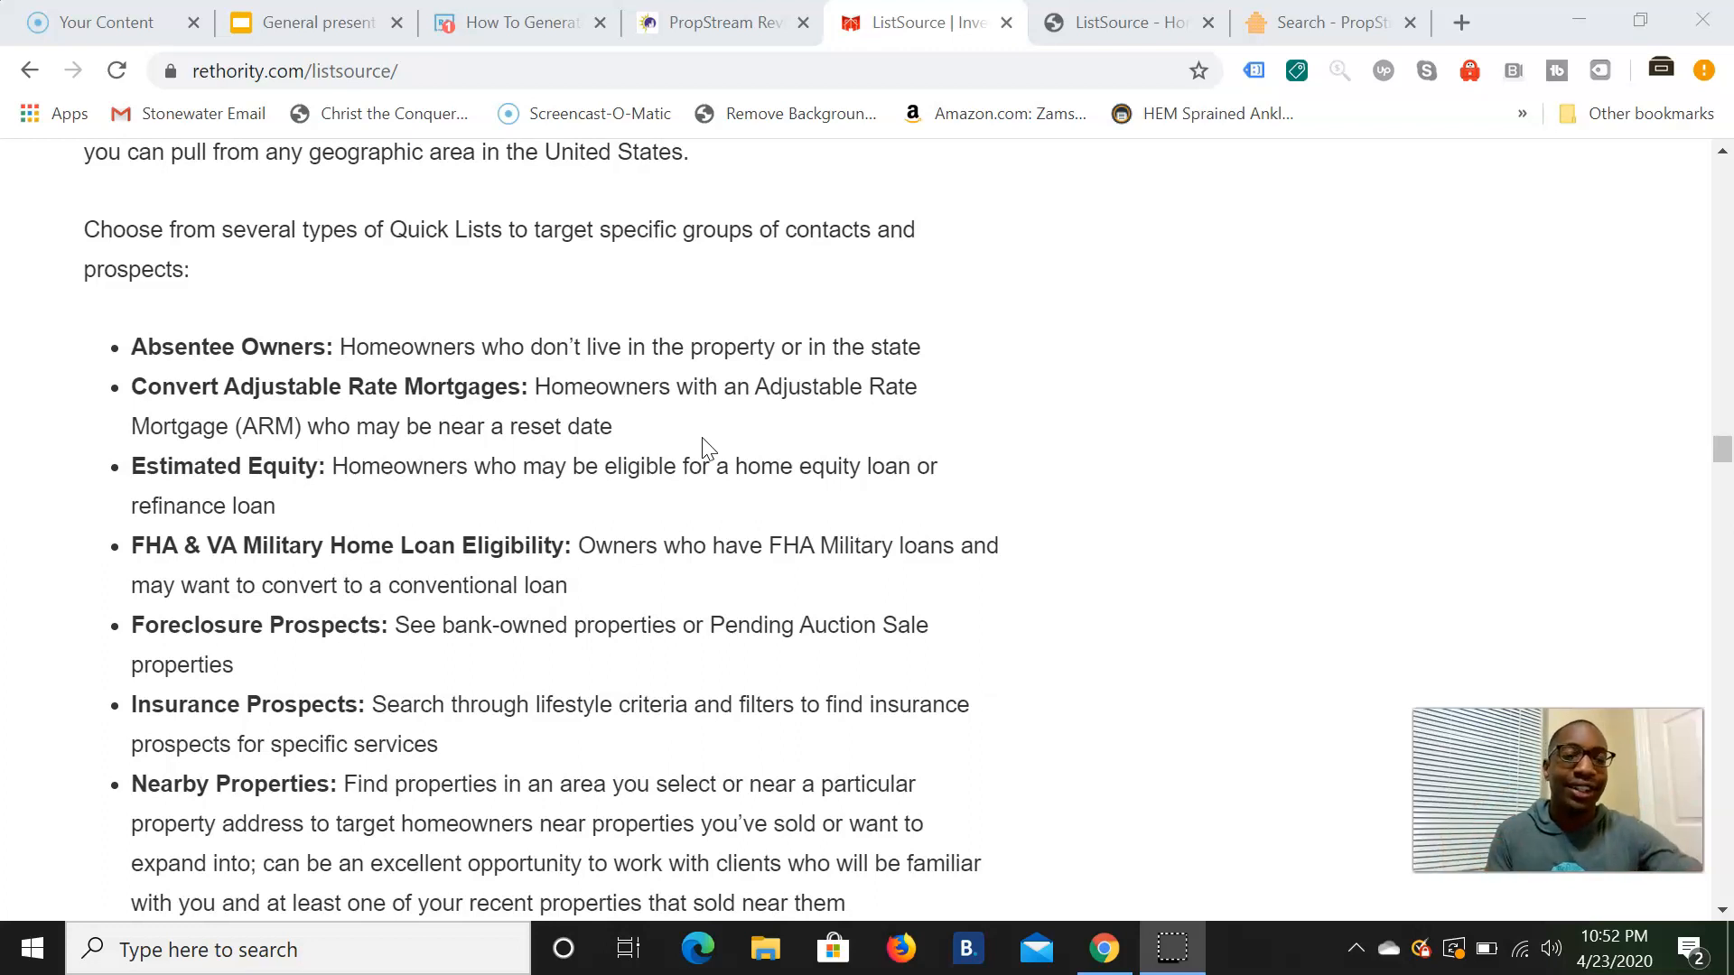
pyautogui.scroll(-14, 707, 448)
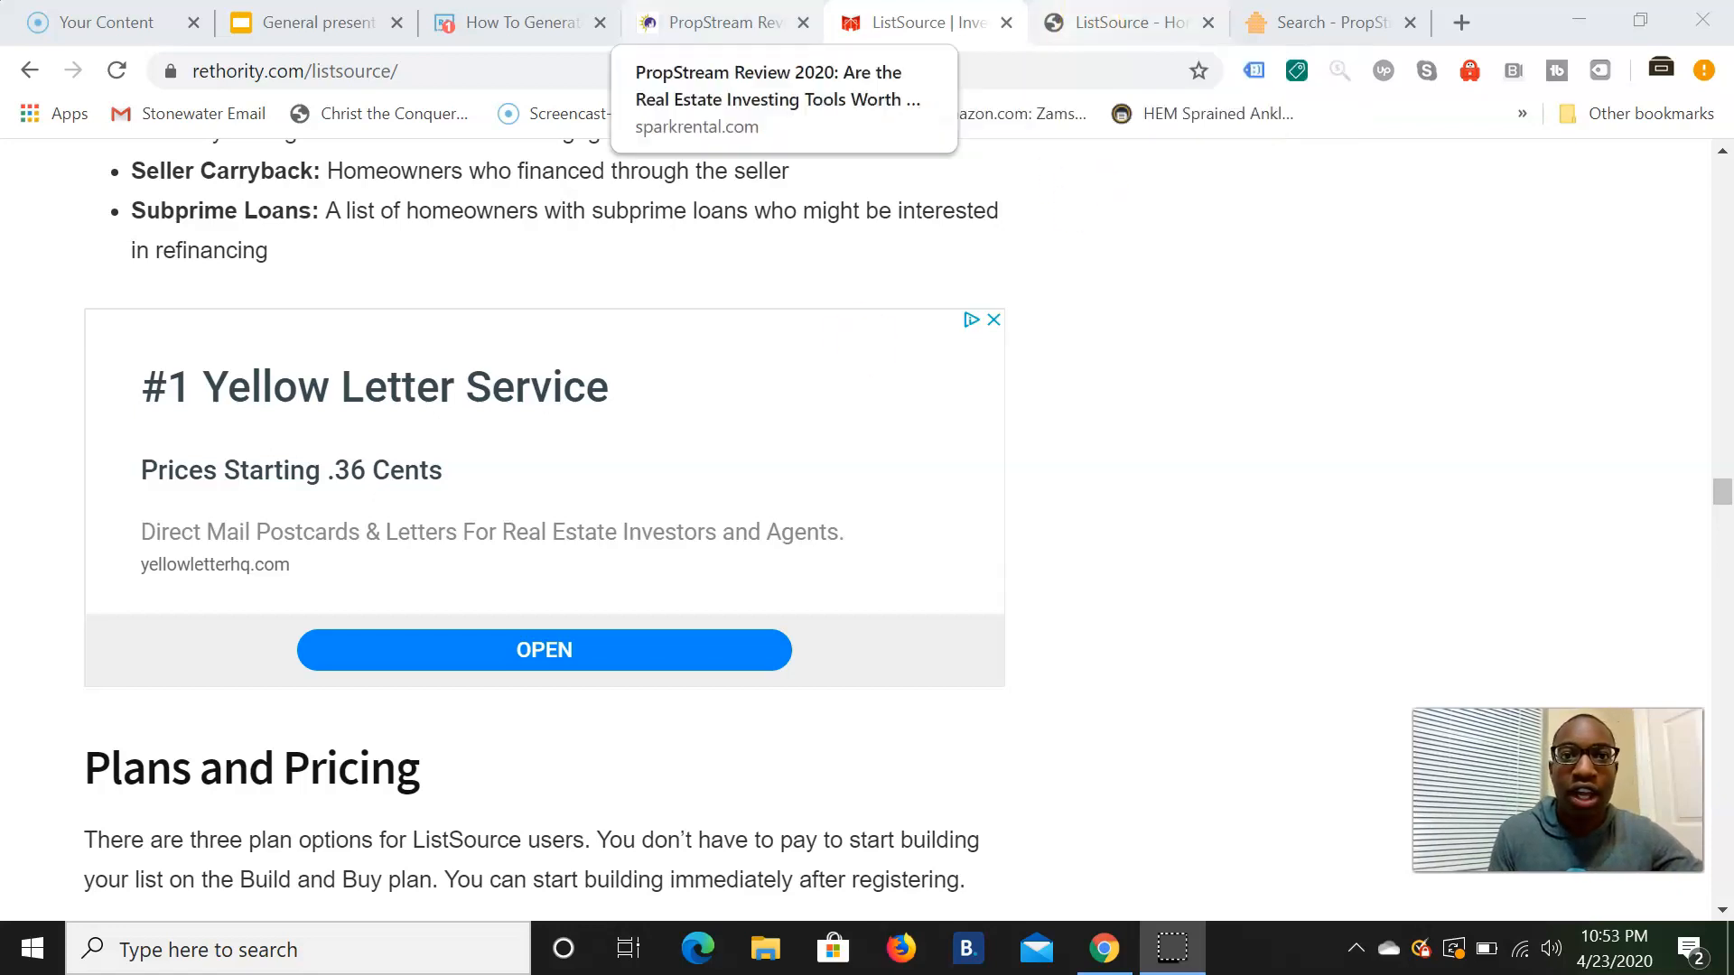
# Step: Switch to the SparkRental PropStream review and read which property statistics, trends and analytics PropStream provides
pyautogui.click(722, 22)
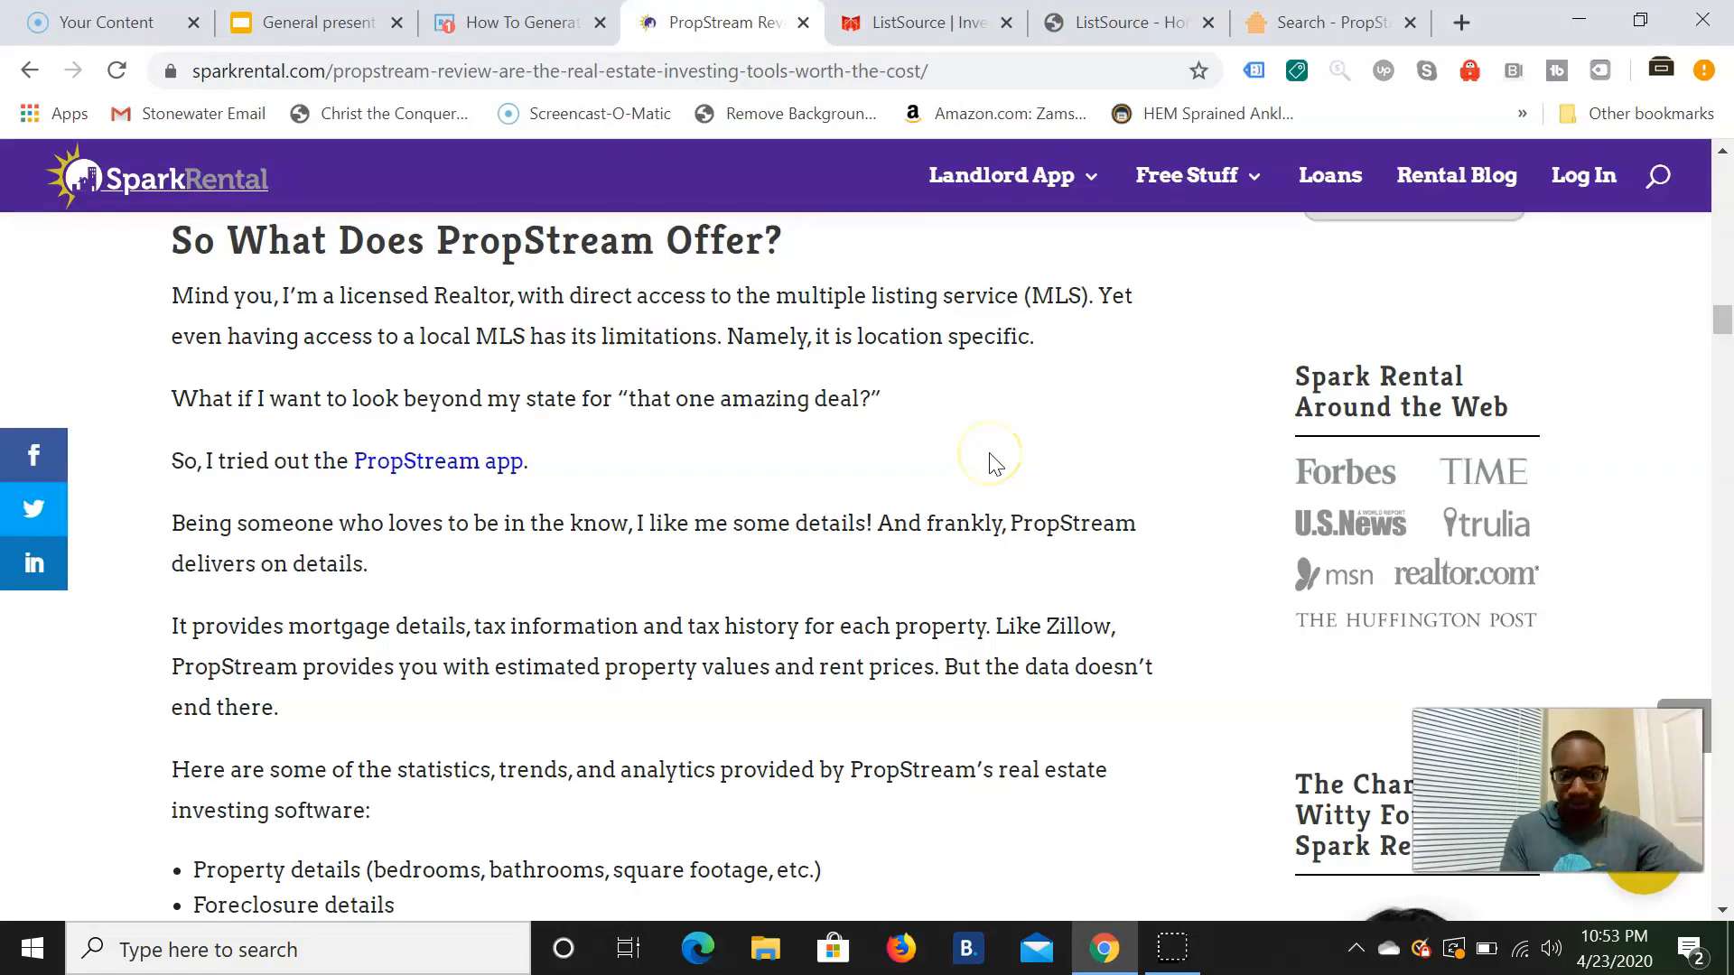
pyautogui.scroll(-2, 991, 461)
pyautogui.scroll(-1, 991, 462)
pyautogui.scroll(-2, 994, 462)
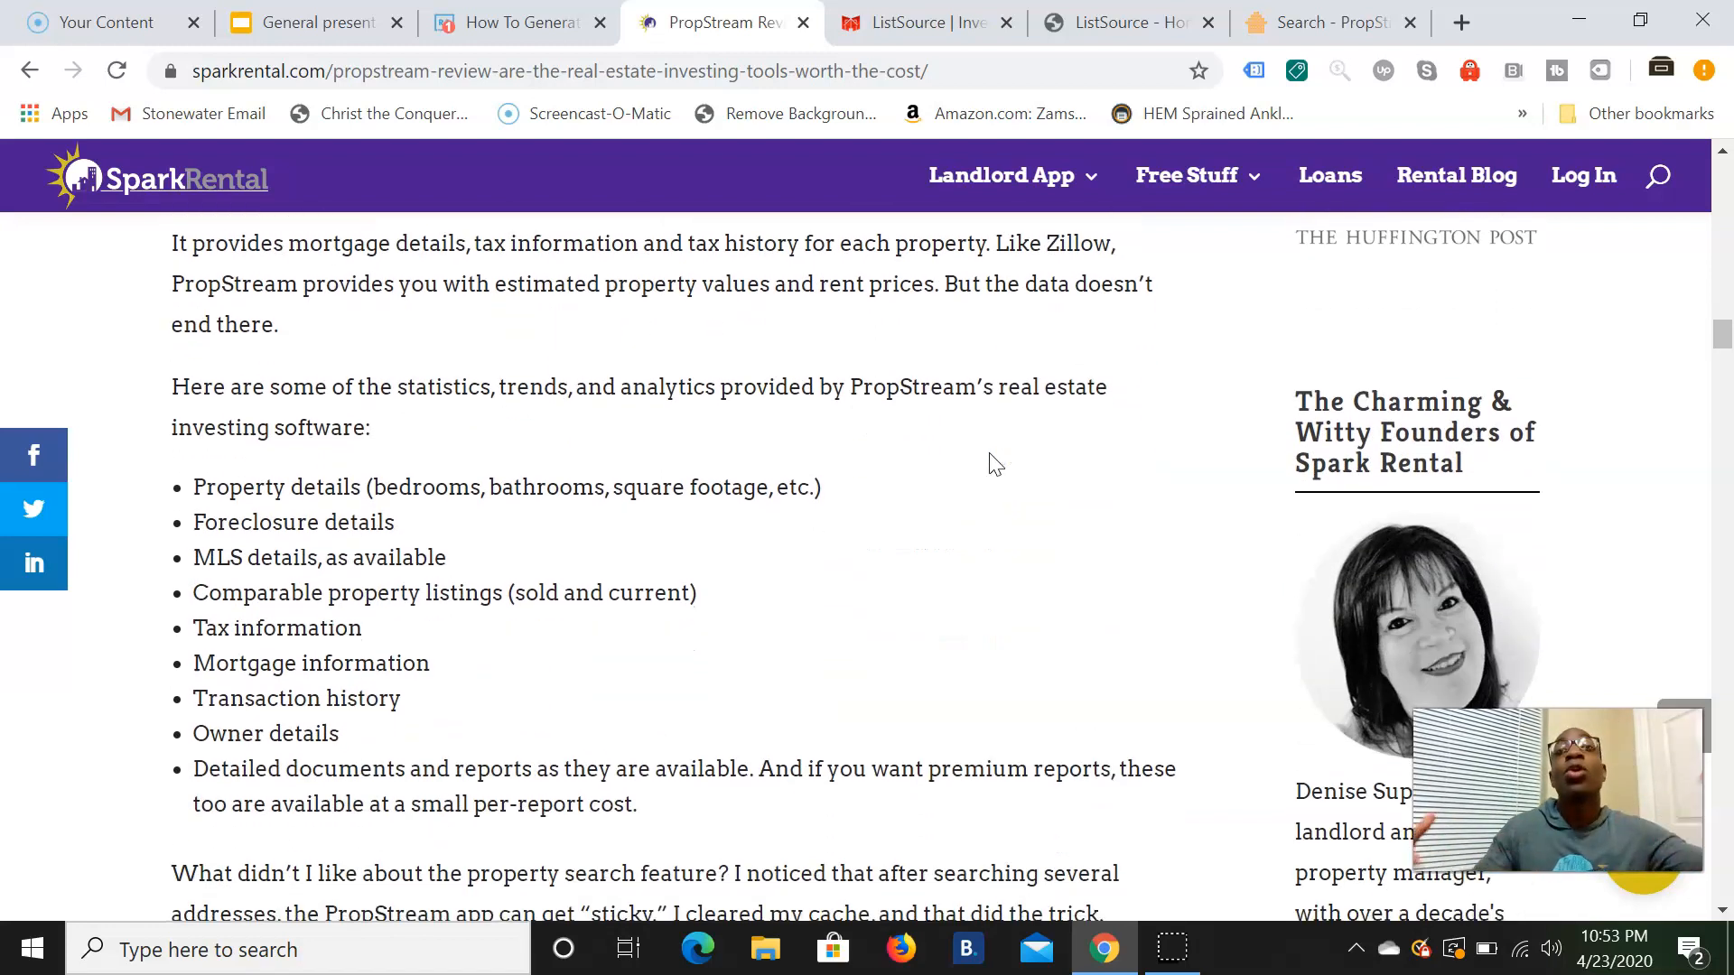
pyautogui.scroll(-1, 995, 464)
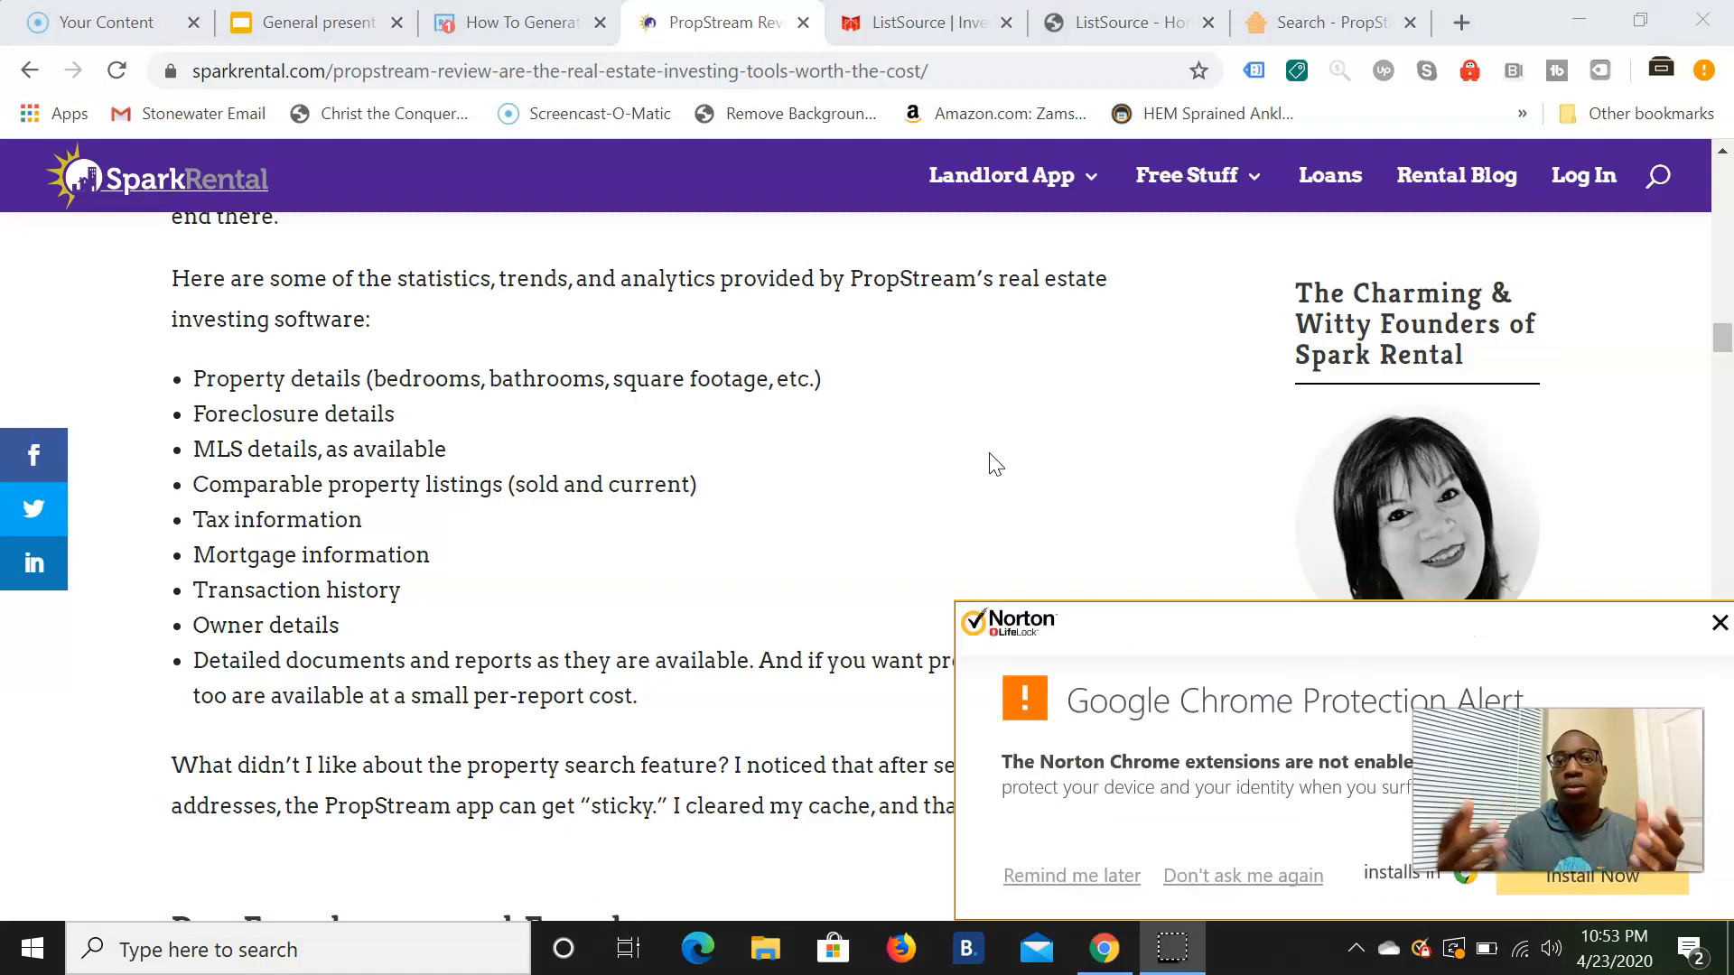
# Step: Dismiss the Norton Chrome protection alert and the Free Background Check pop-up covering the PropStream review
pyautogui.click(1720, 623)
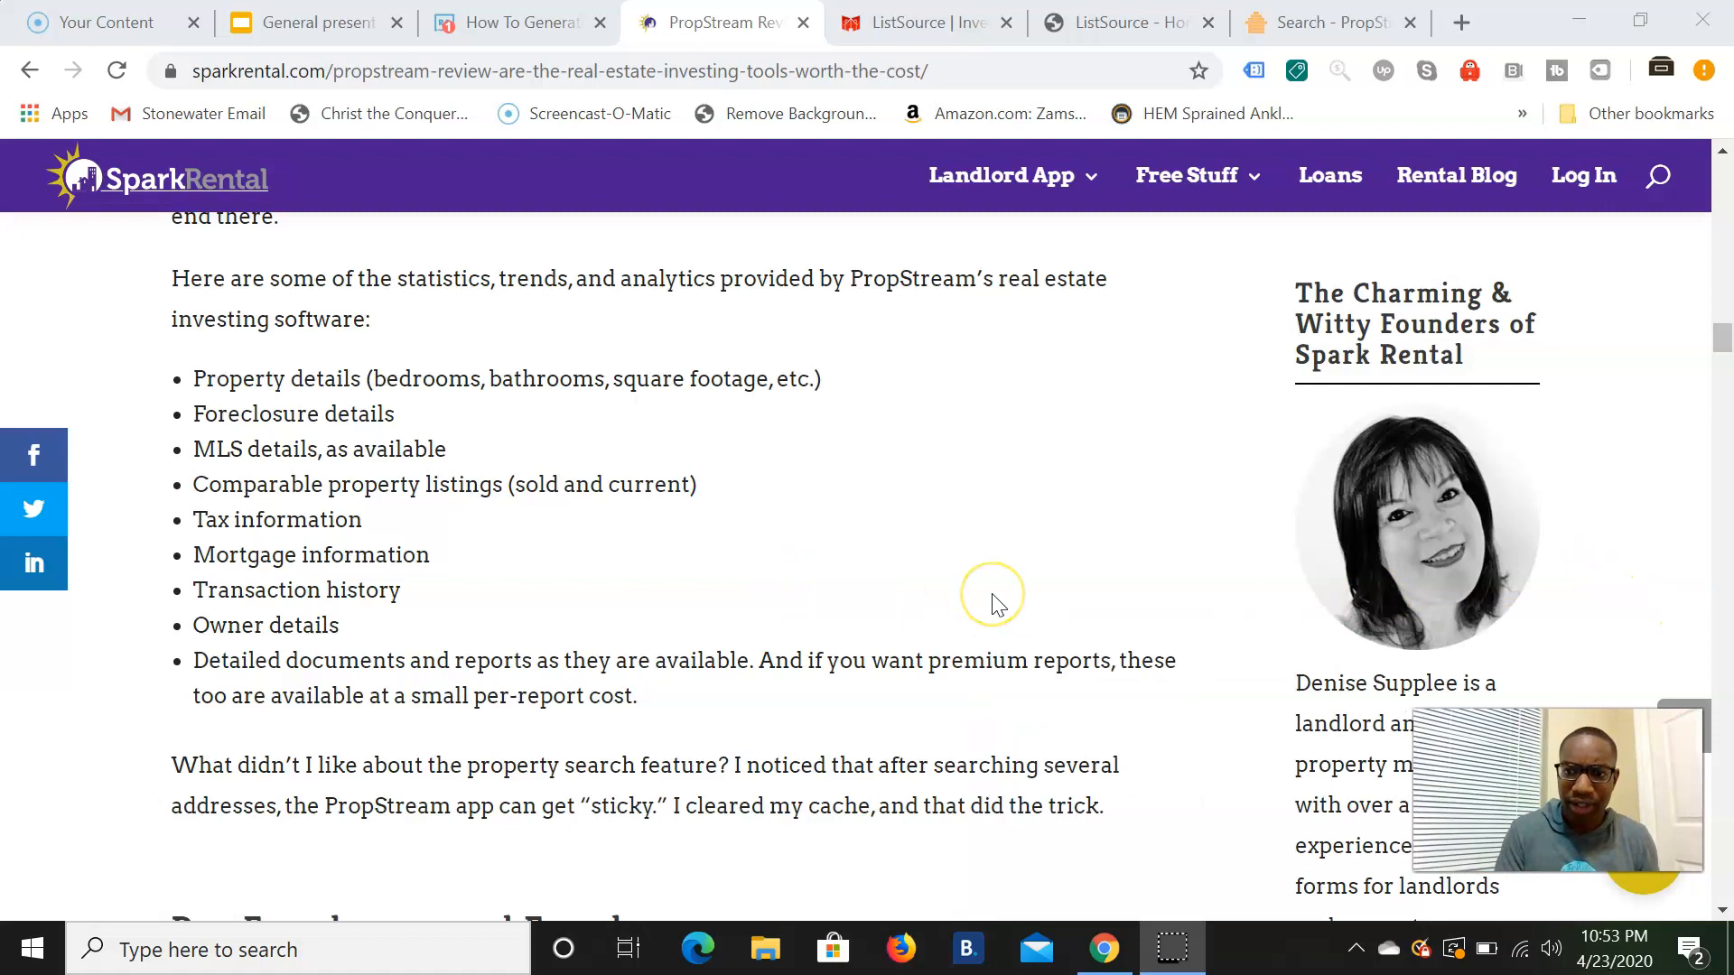
pyautogui.scroll(-1, 994, 605)
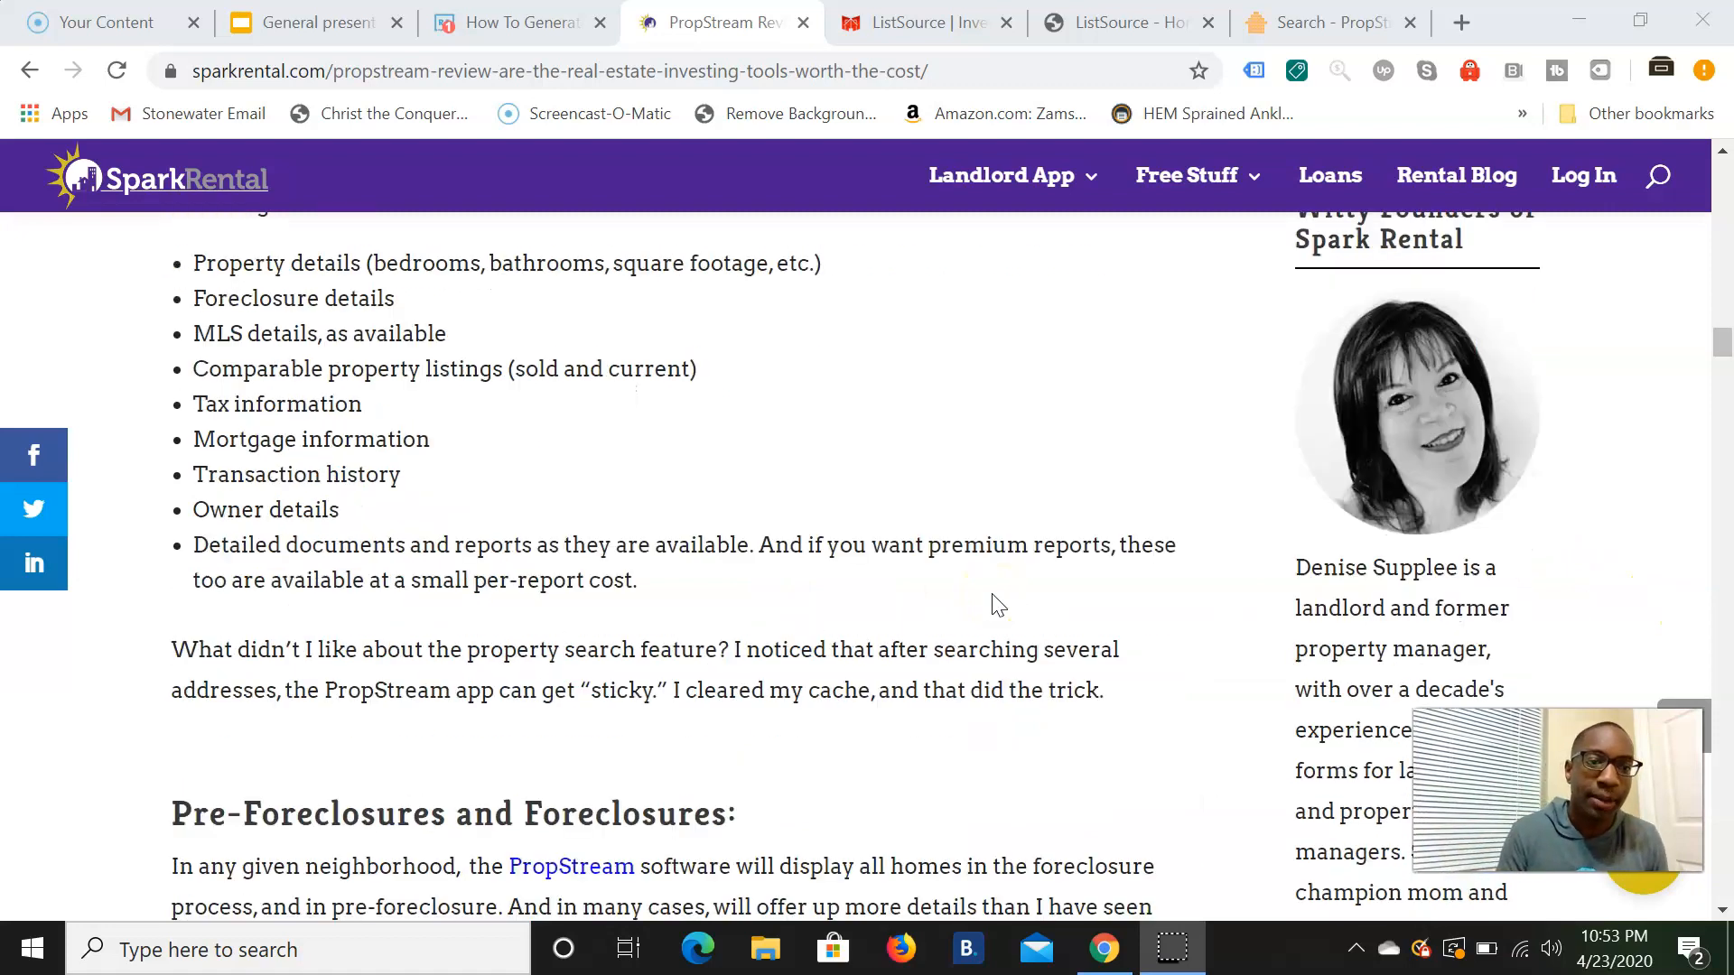
pyautogui.scroll(1, 994, 605)
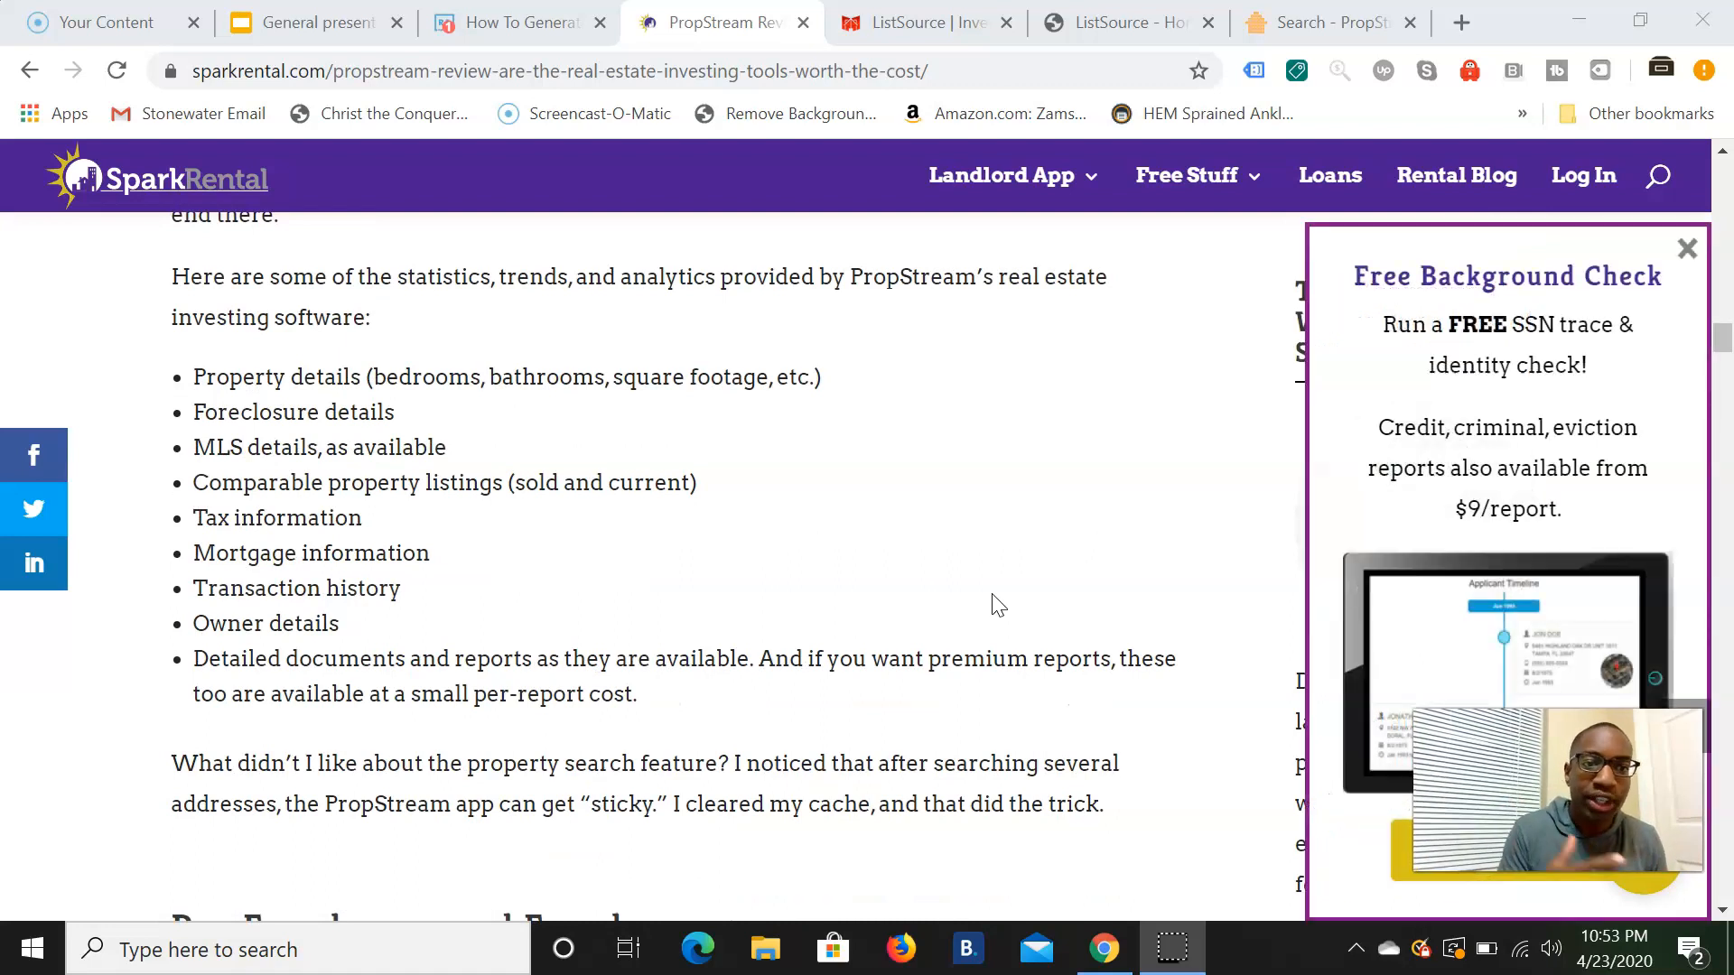
pyautogui.click(1687, 248)
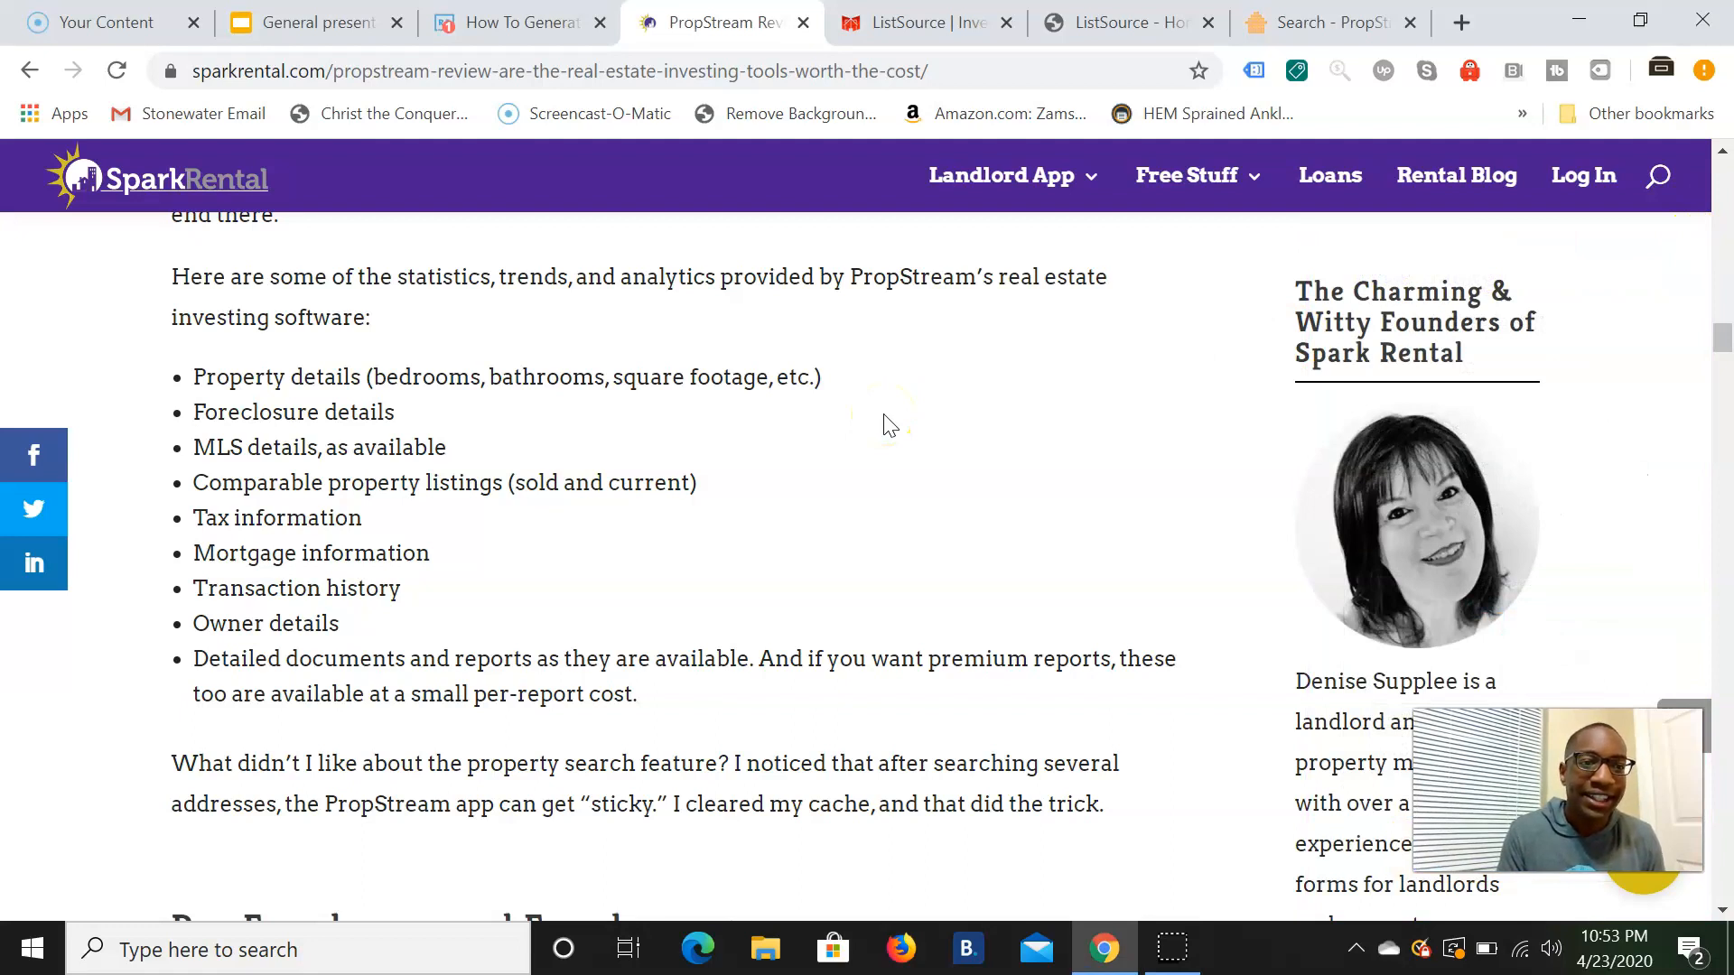
# Step: Read the PropStream review's sections on foreclosures, auctions and vacant homes, and liens versus free and clear properties
pyautogui.scroll(-4, 883, 426)
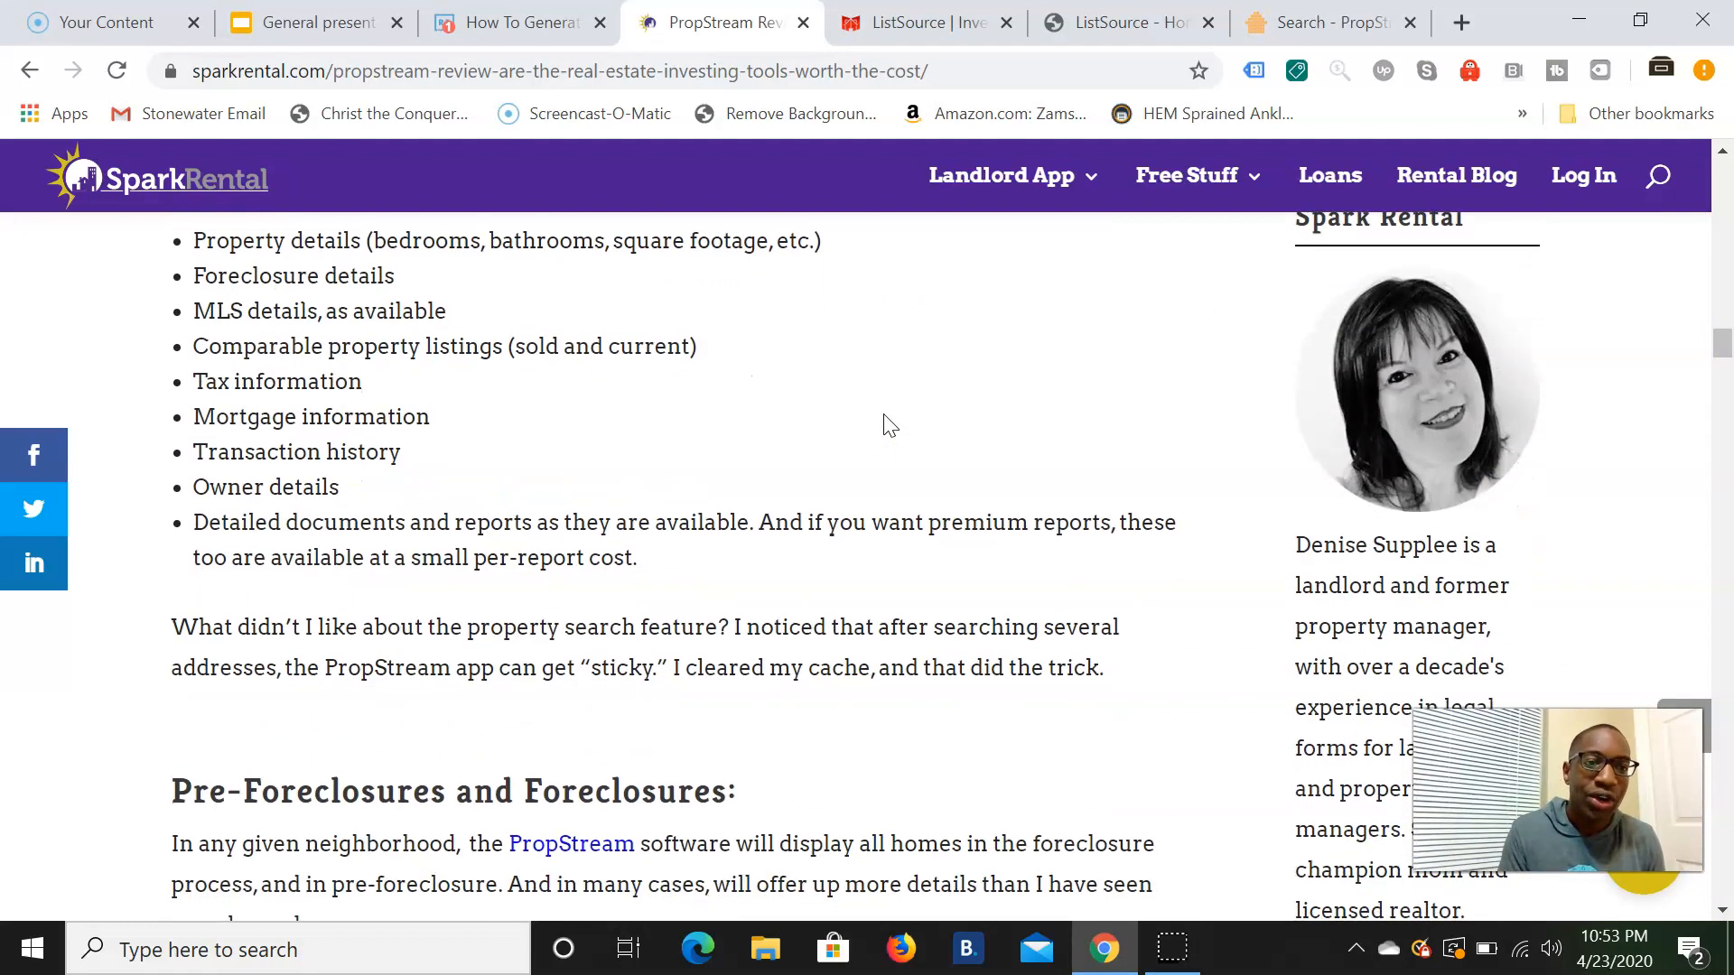
pyautogui.scroll(-1, 885, 424)
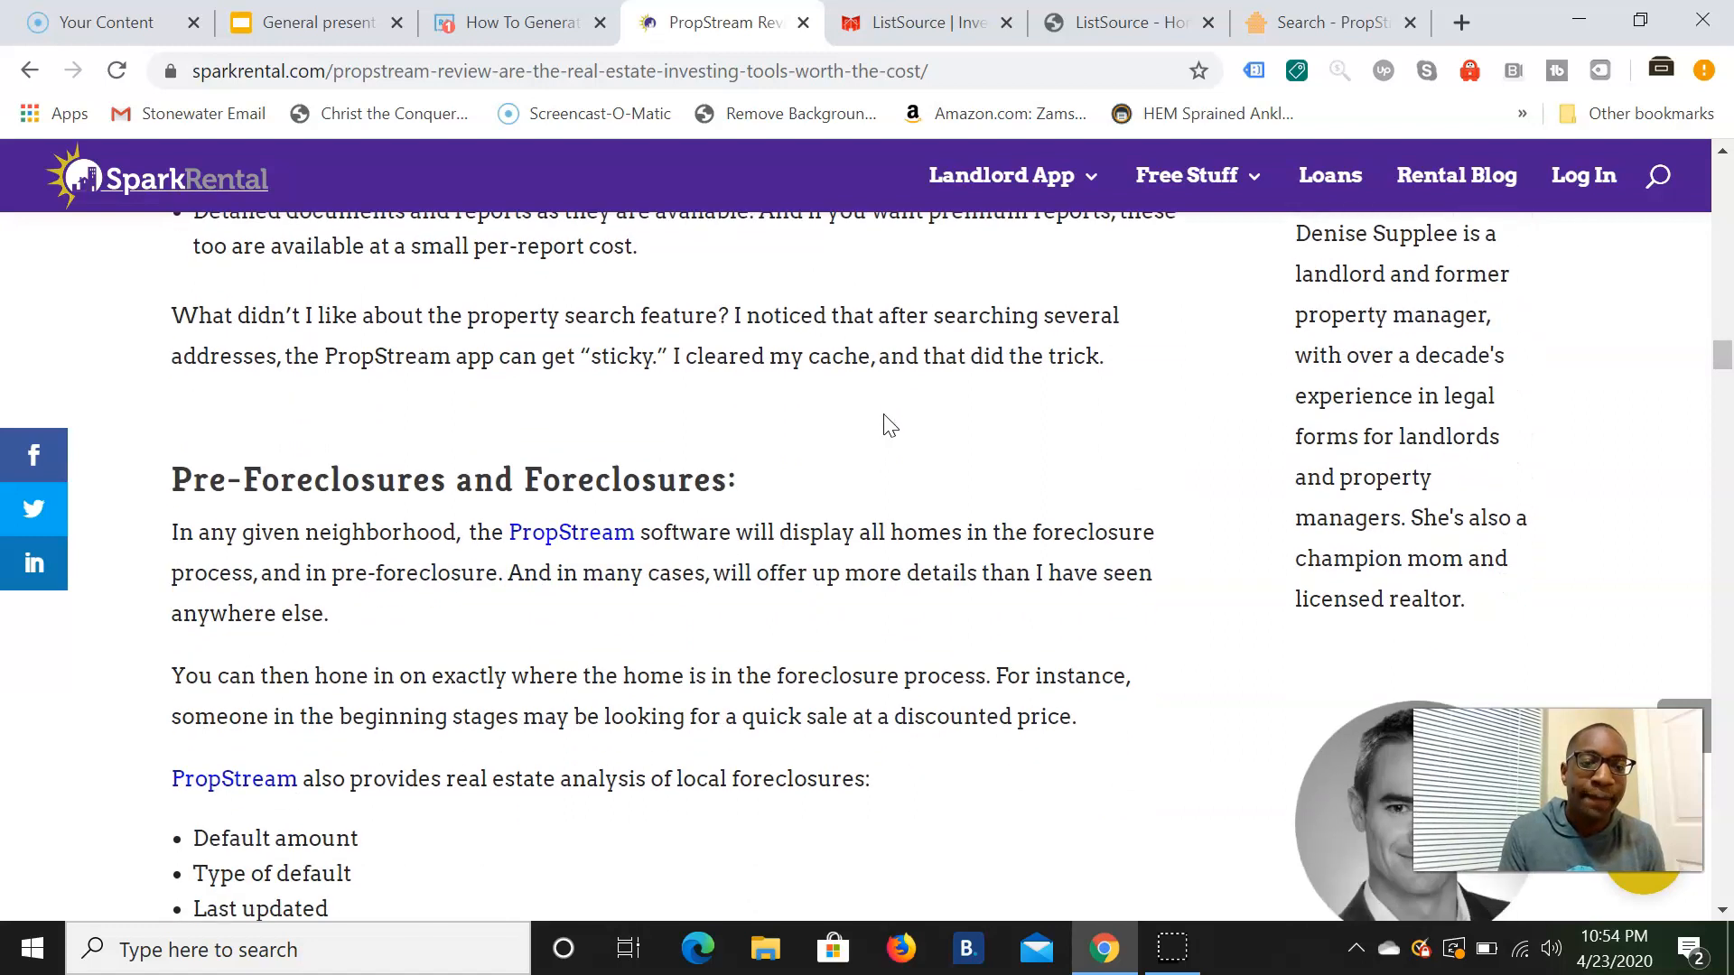
pyautogui.scroll(-2, 885, 422)
pyautogui.scroll(-6, 885, 416)
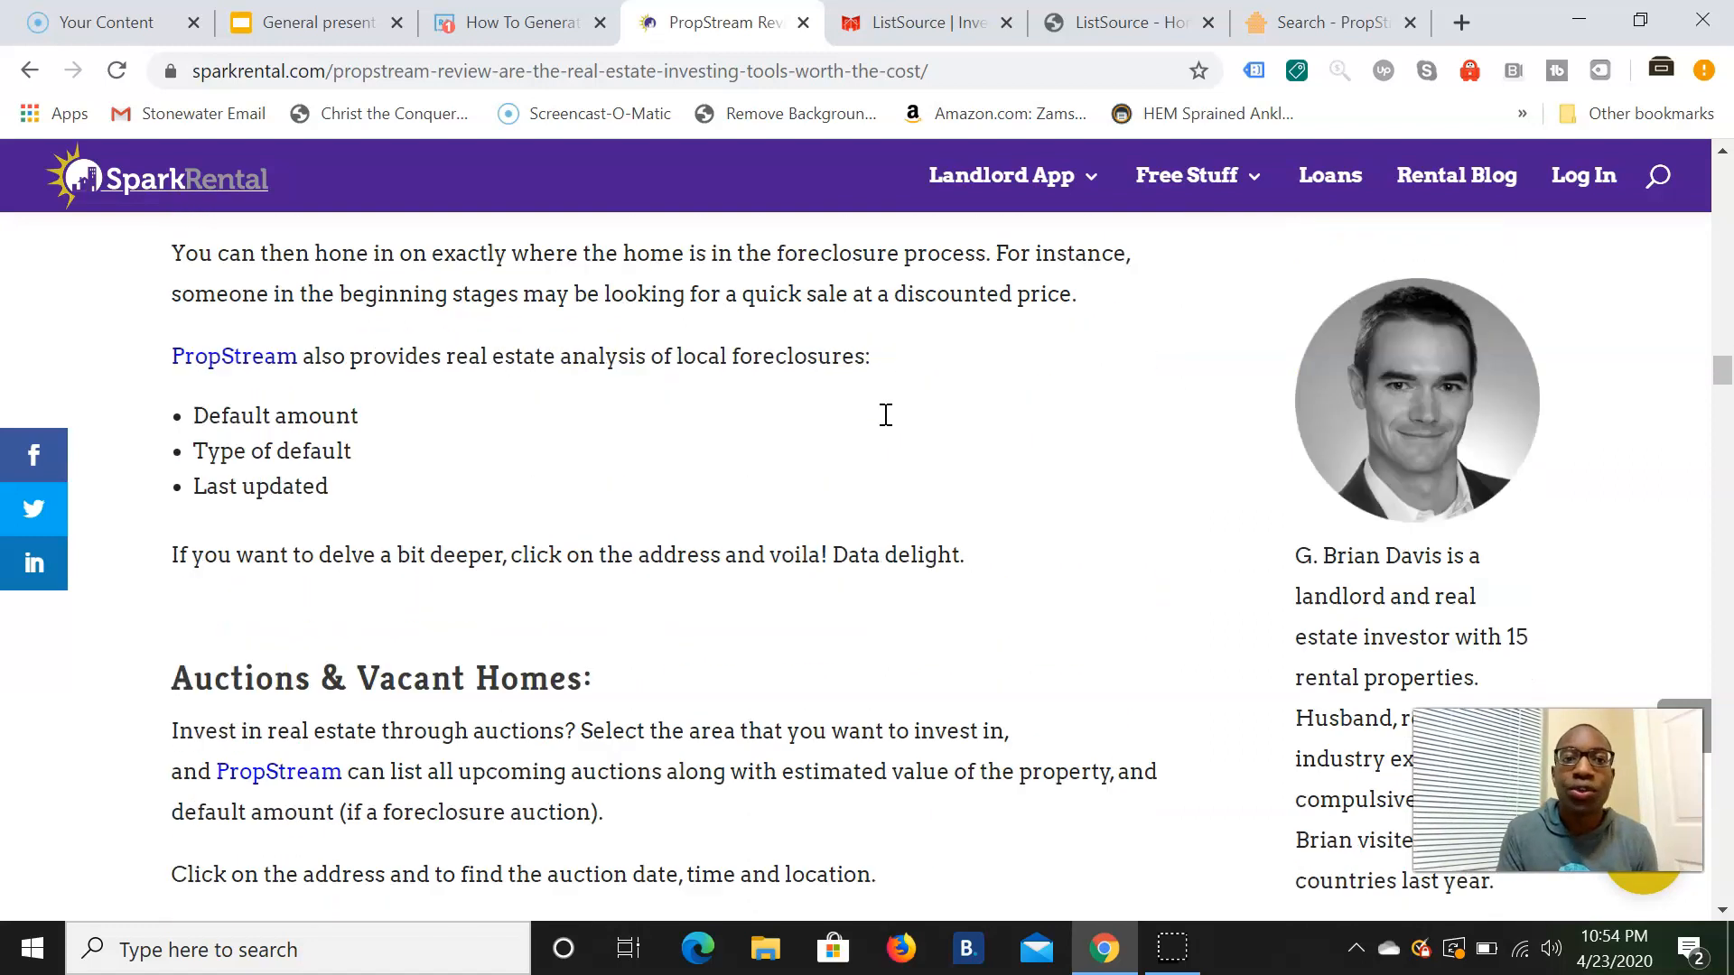
pyautogui.scroll(1, 885, 416)
pyautogui.scroll(-4, 885, 416)
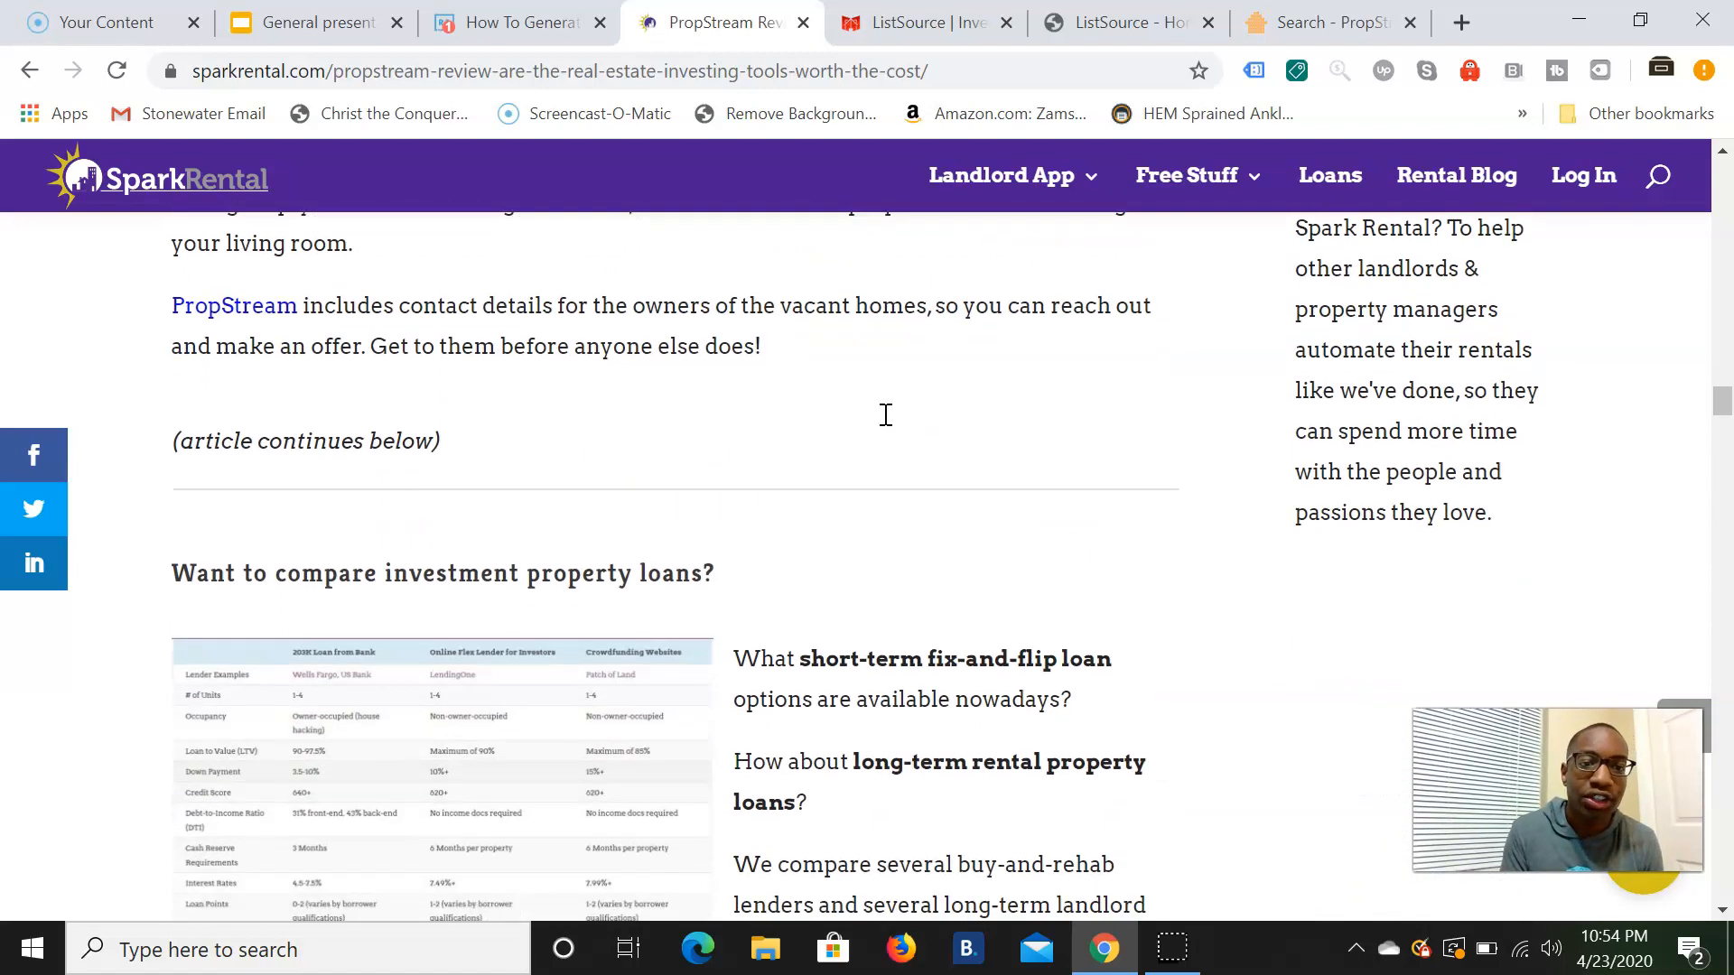
pyautogui.scroll(-7, 888, 420)
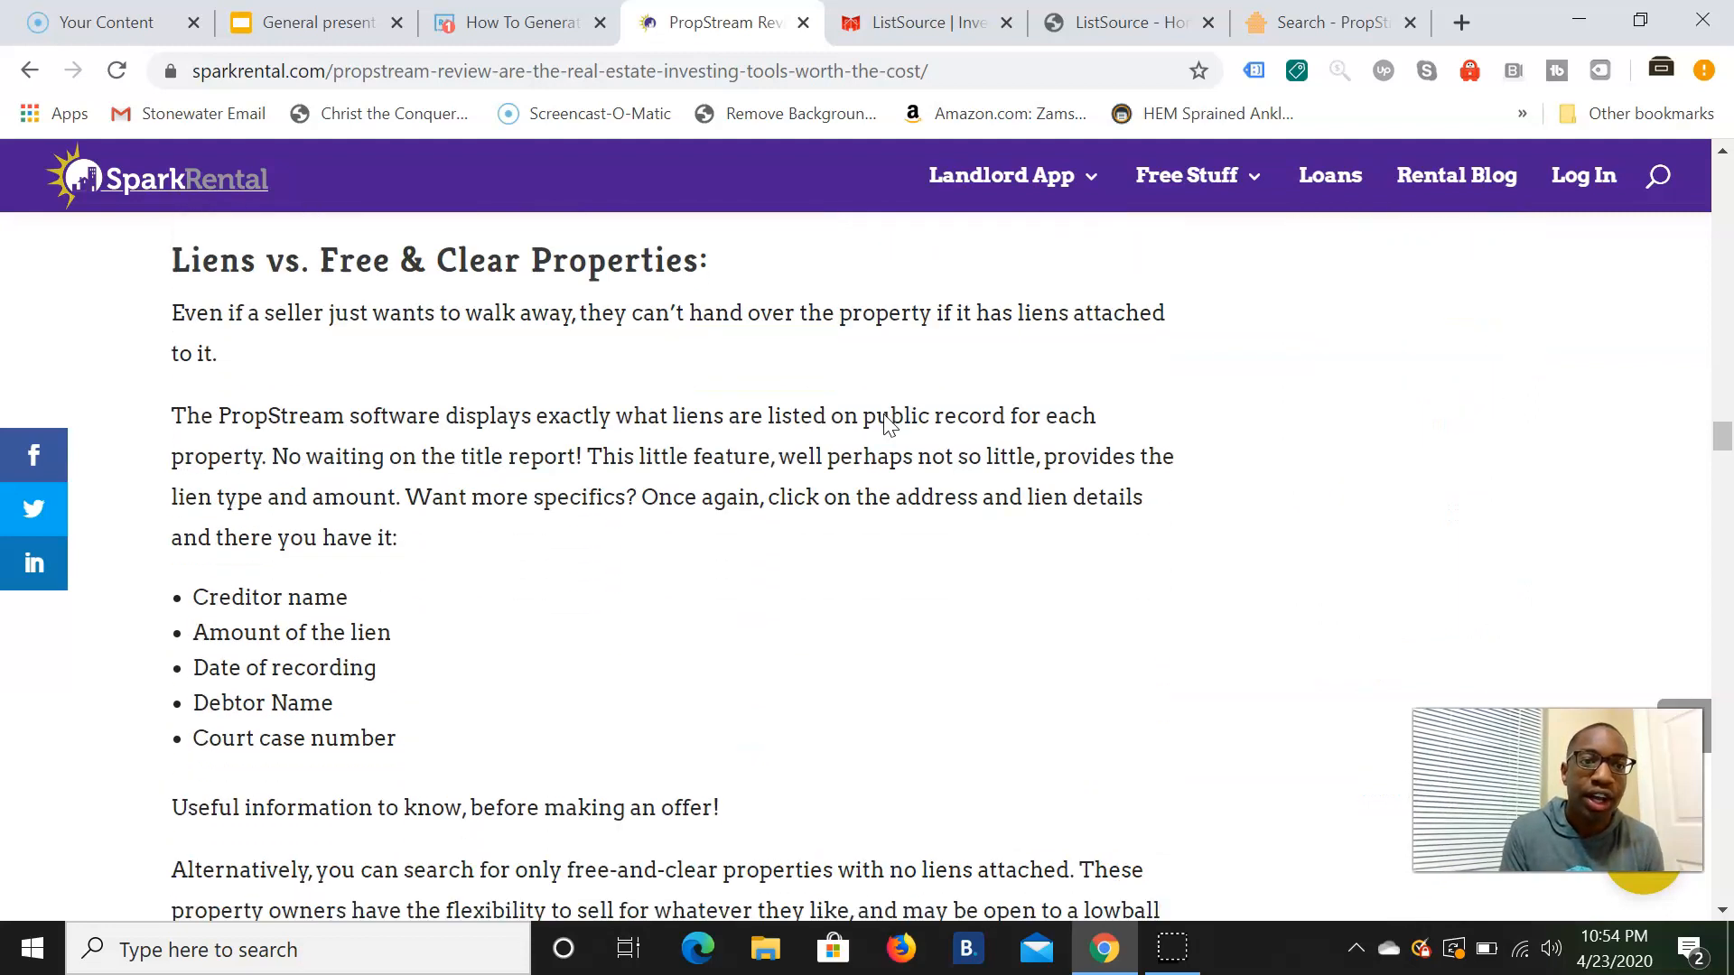
pyautogui.scroll(-7, 886, 416)
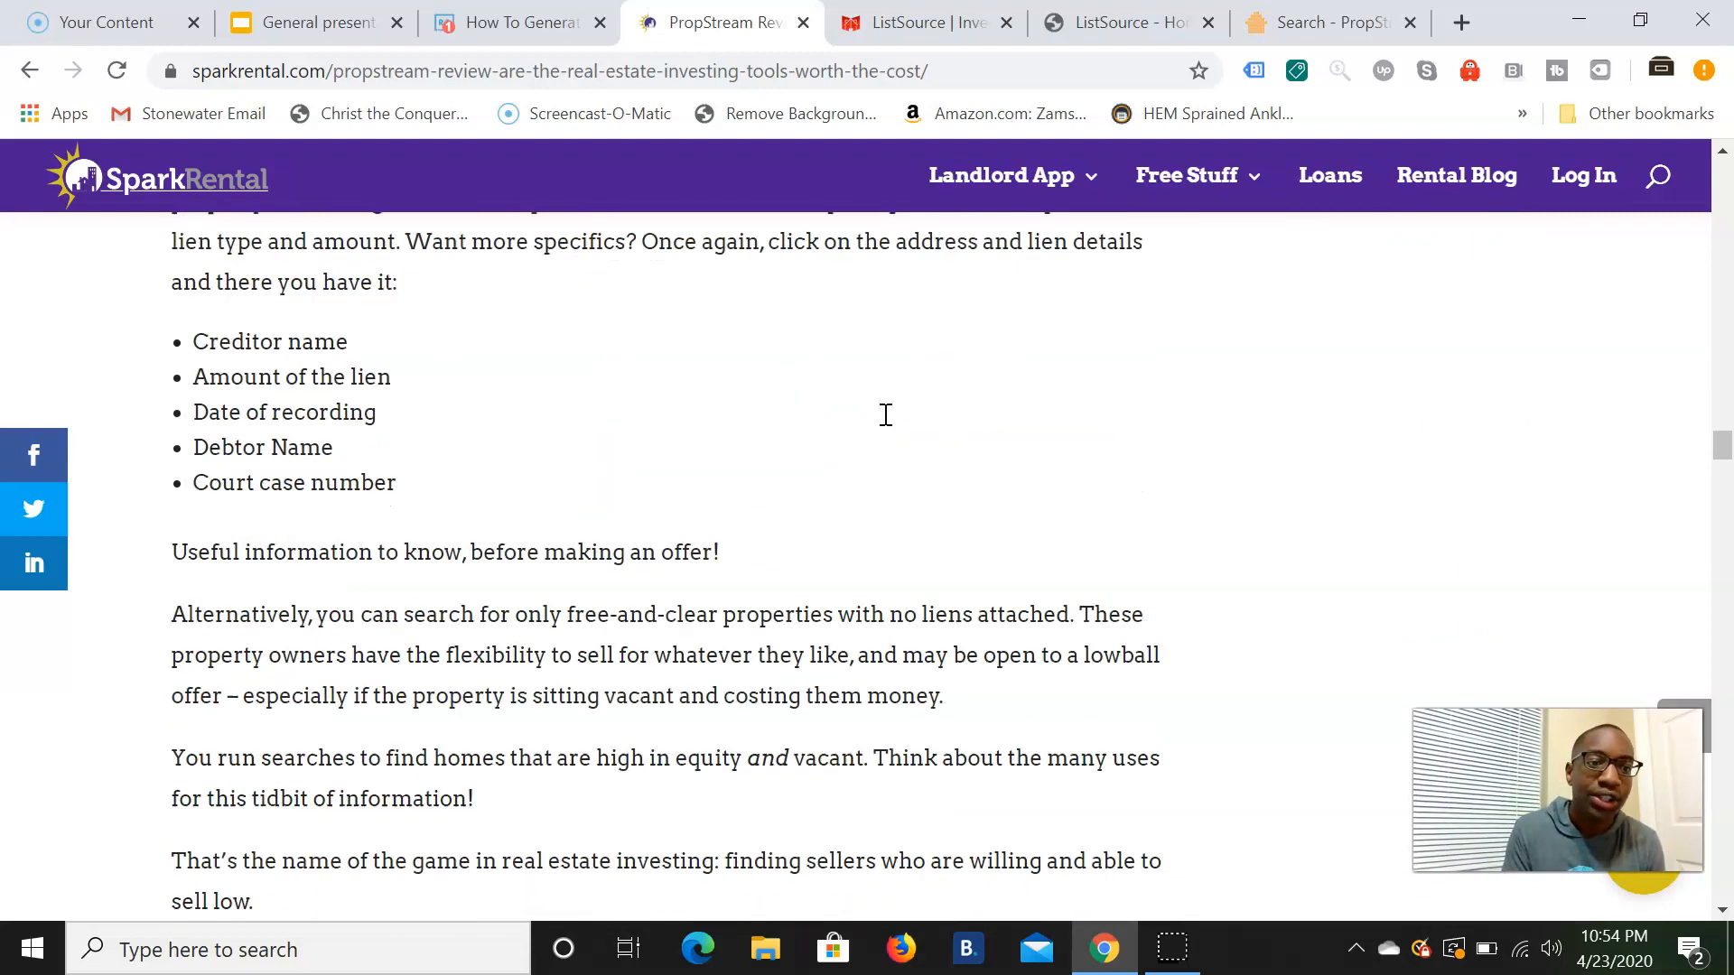
# Step: Read the PropStream review's sections on rehab costing, customer service, additional features and shortcomings
pyautogui.scroll(-1, 879, 369)
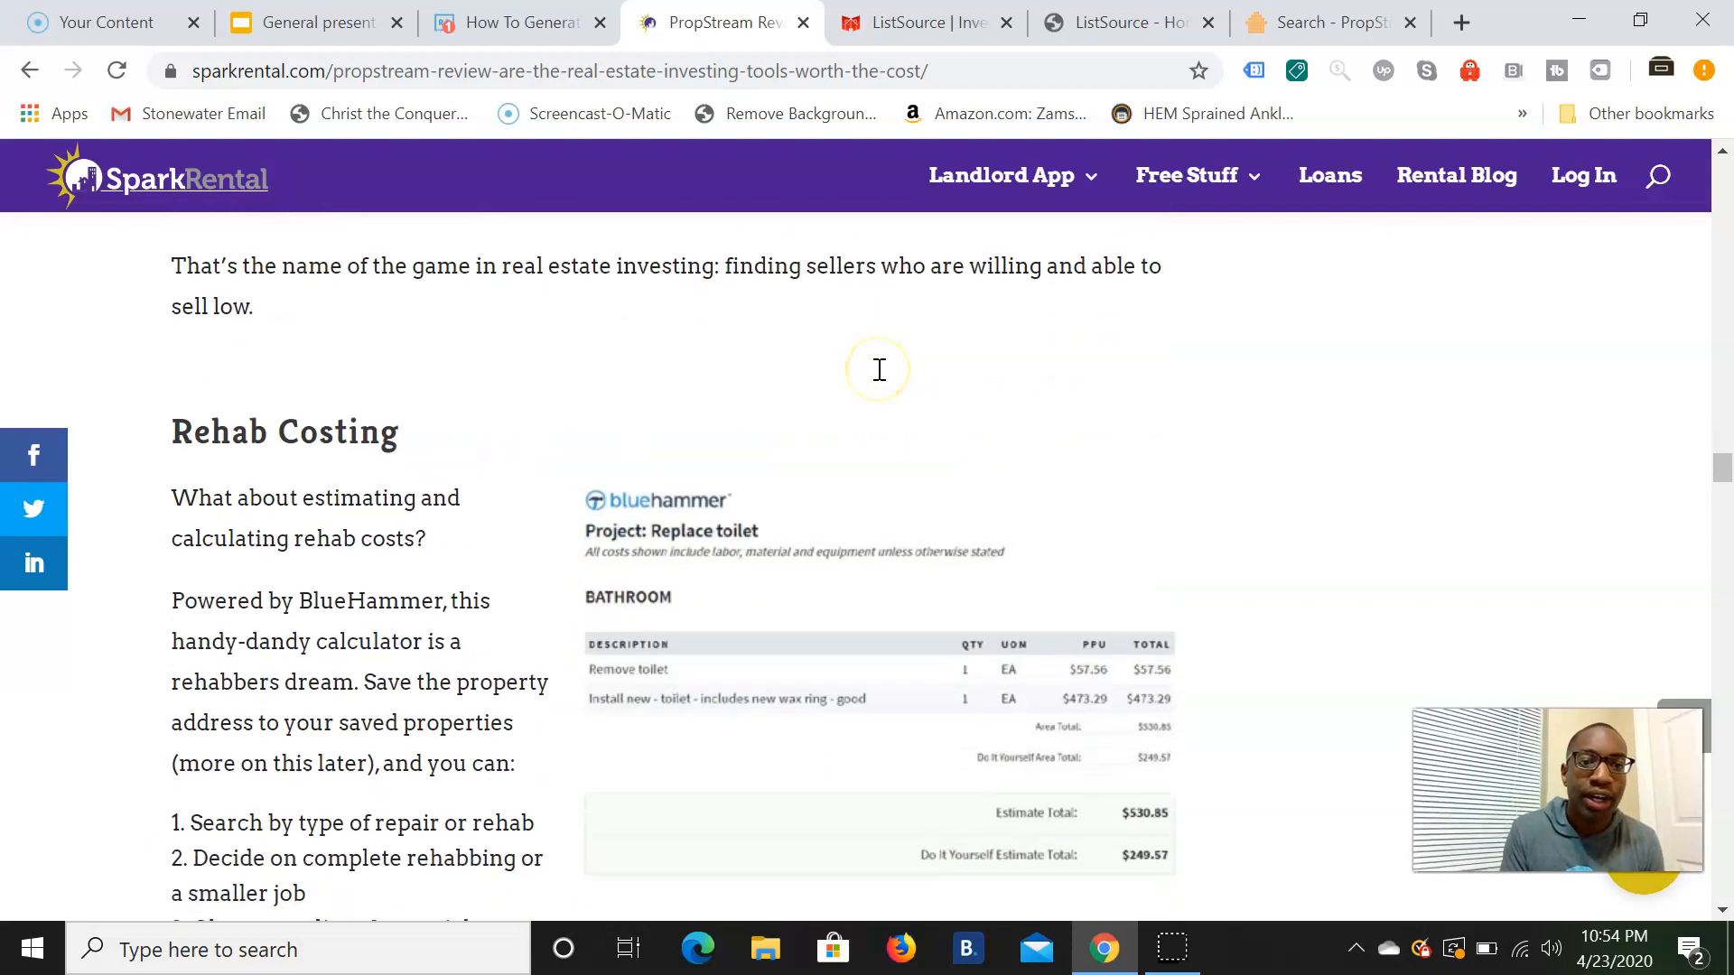
pyautogui.scroll(-6, 883, 379)
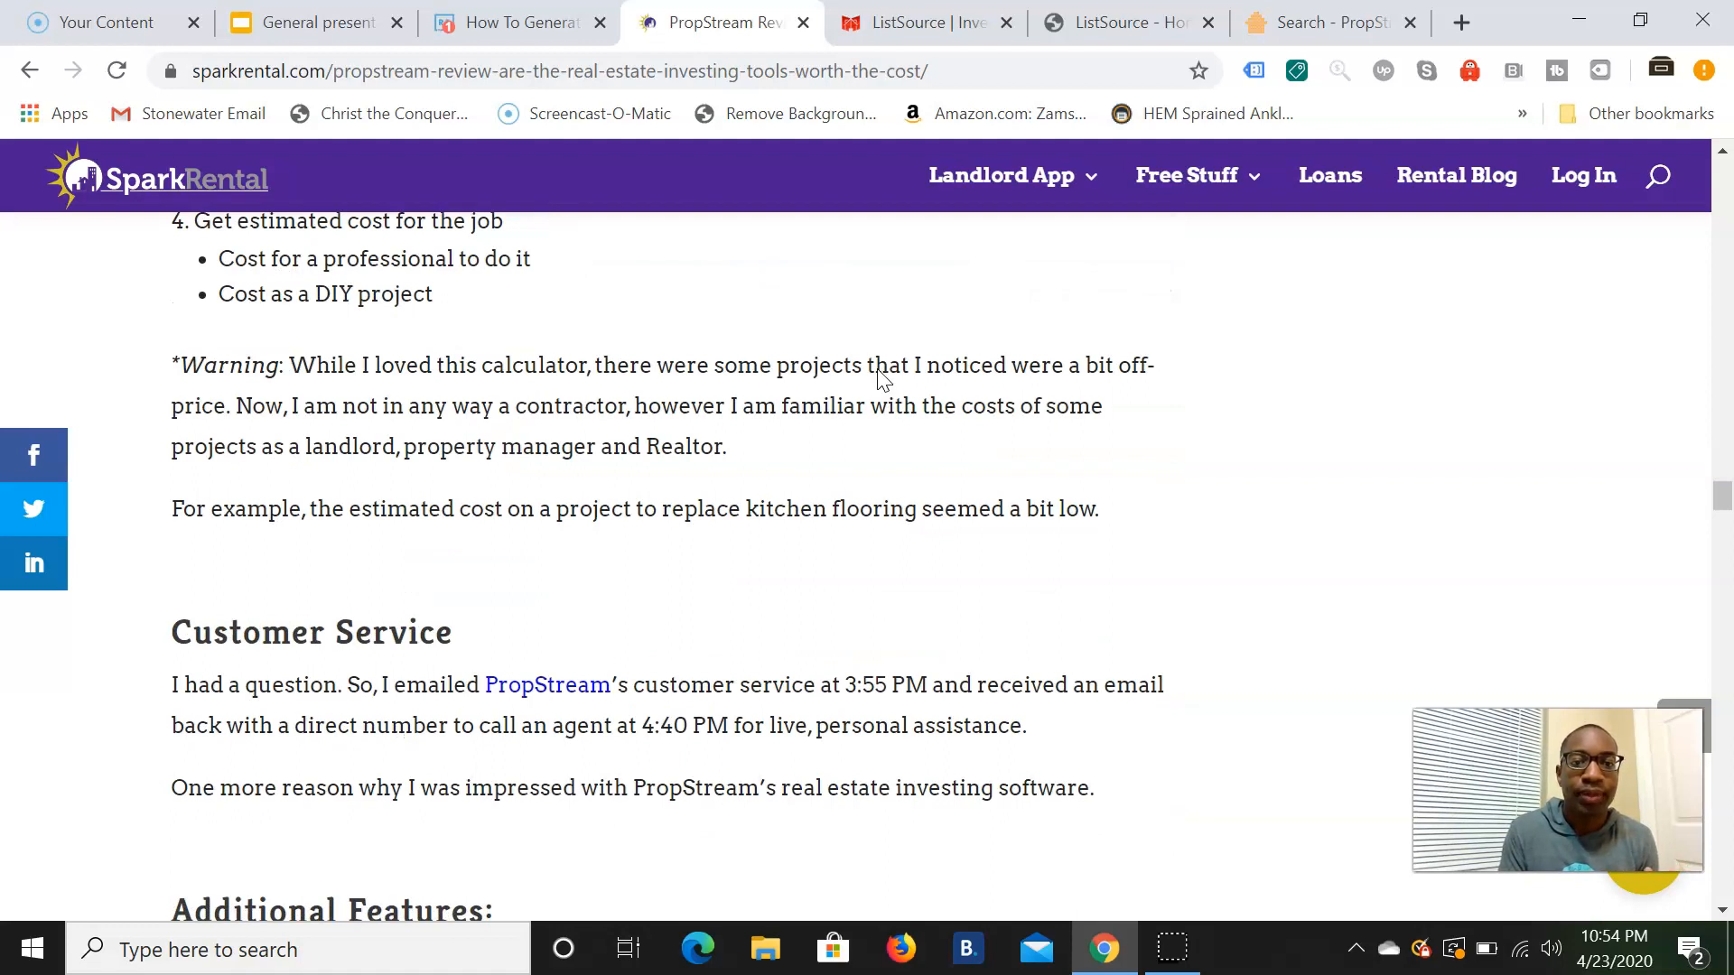
pyautogui.scroll(-8, 883, 380)
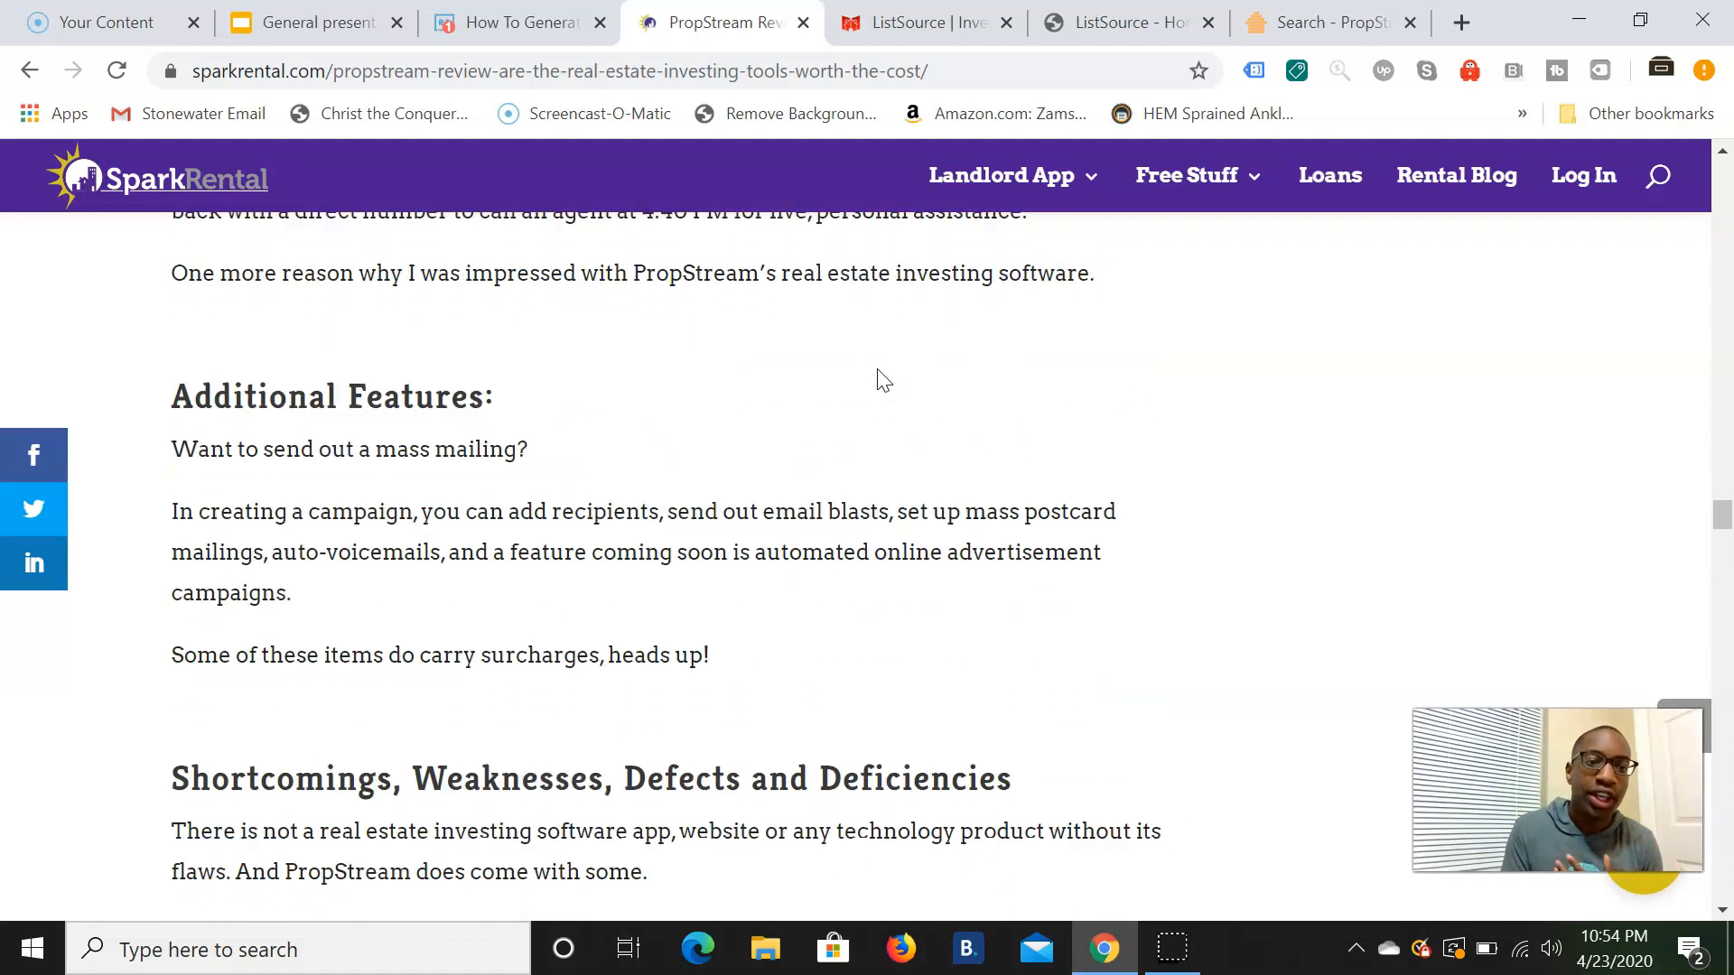
pyautogui.scroll(-1, 883, 379)
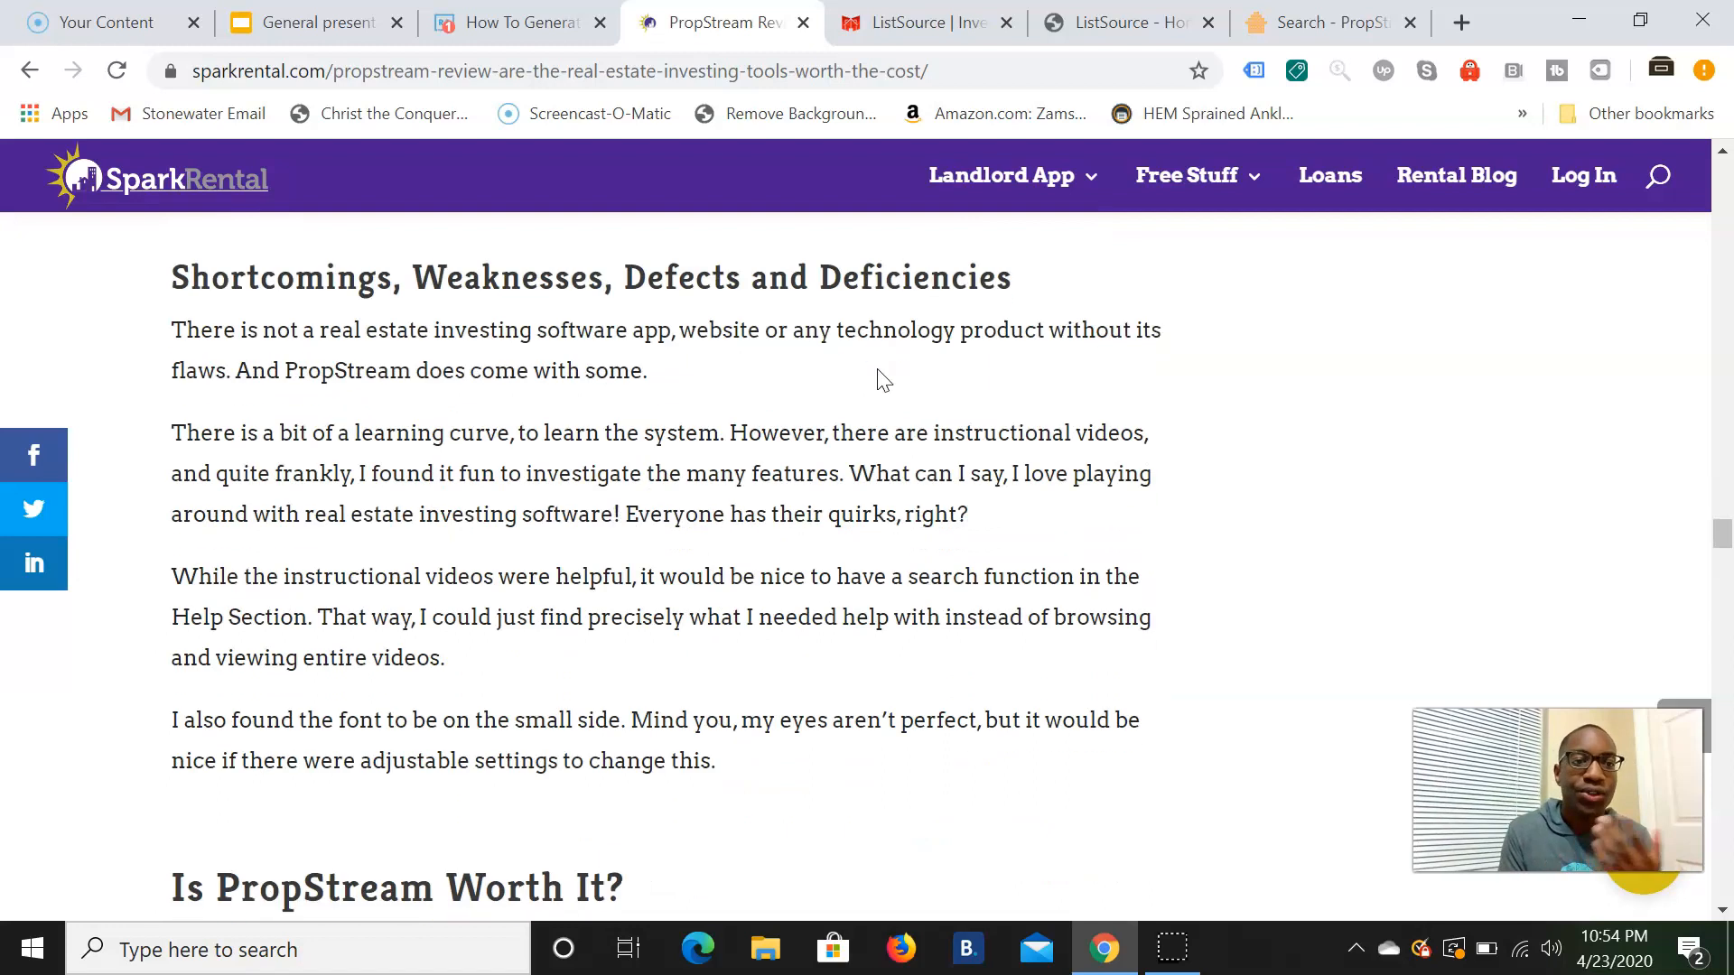
# Step: Reread the PropStream review's shortcomings section and go back to its rehab costing section
pyautogui.scroll(1, 881, 375)
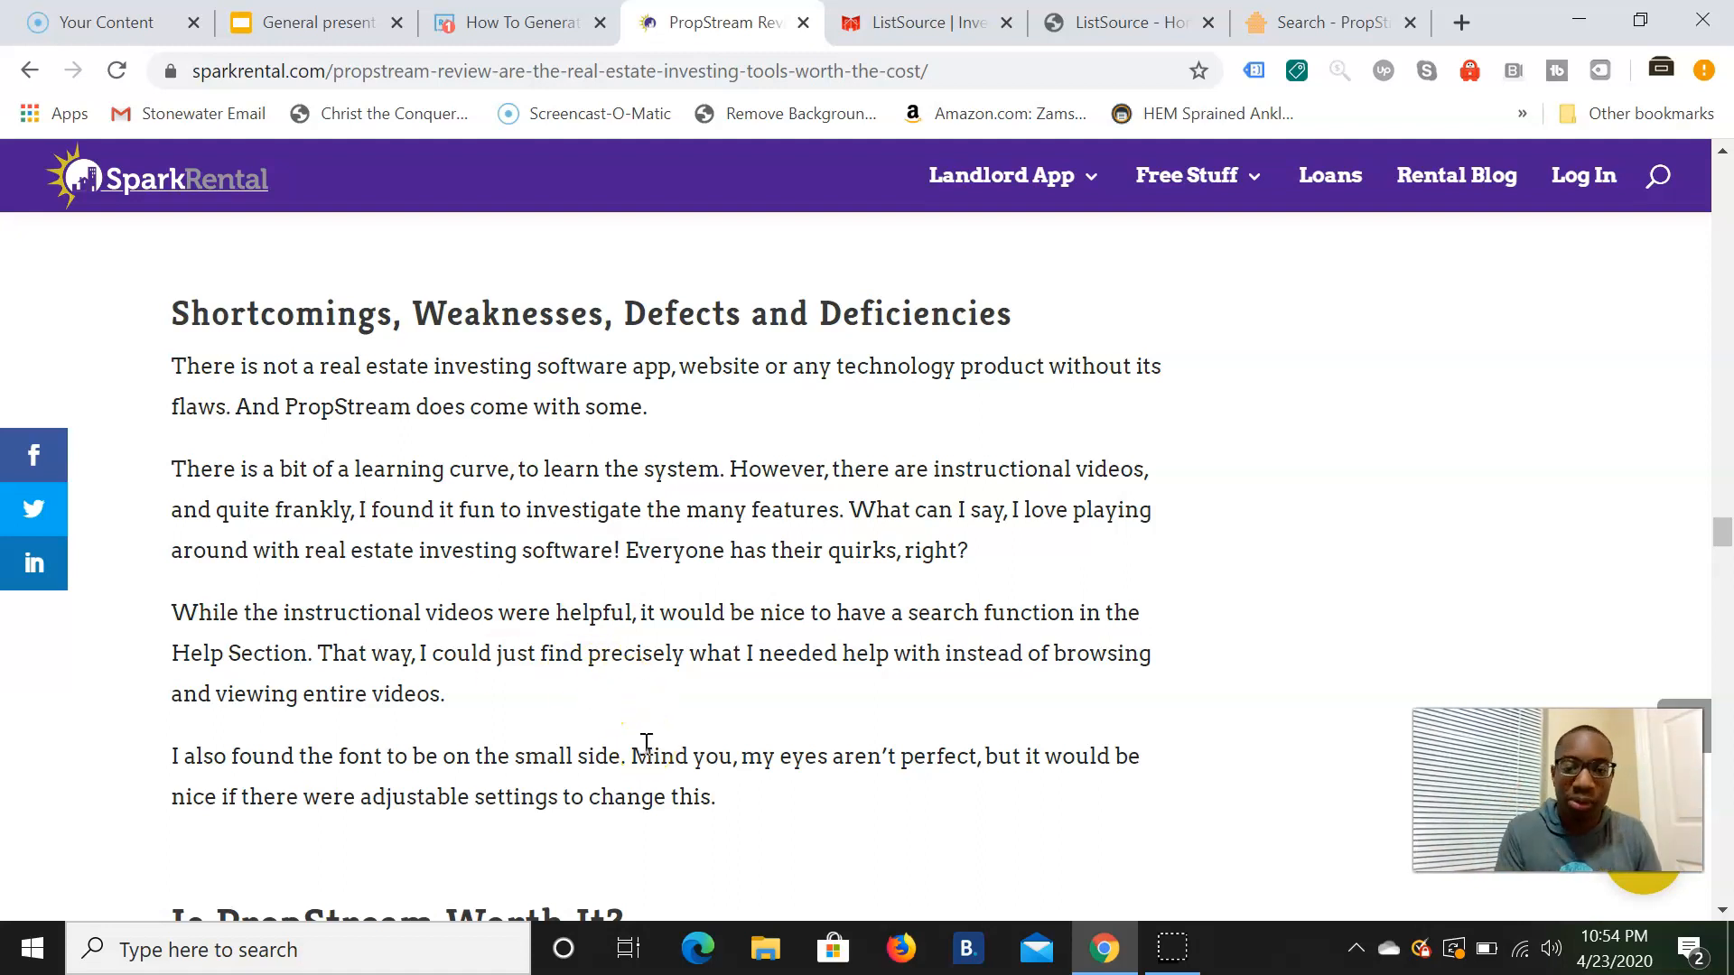
pyautogui.scroll(1, 647, 742)
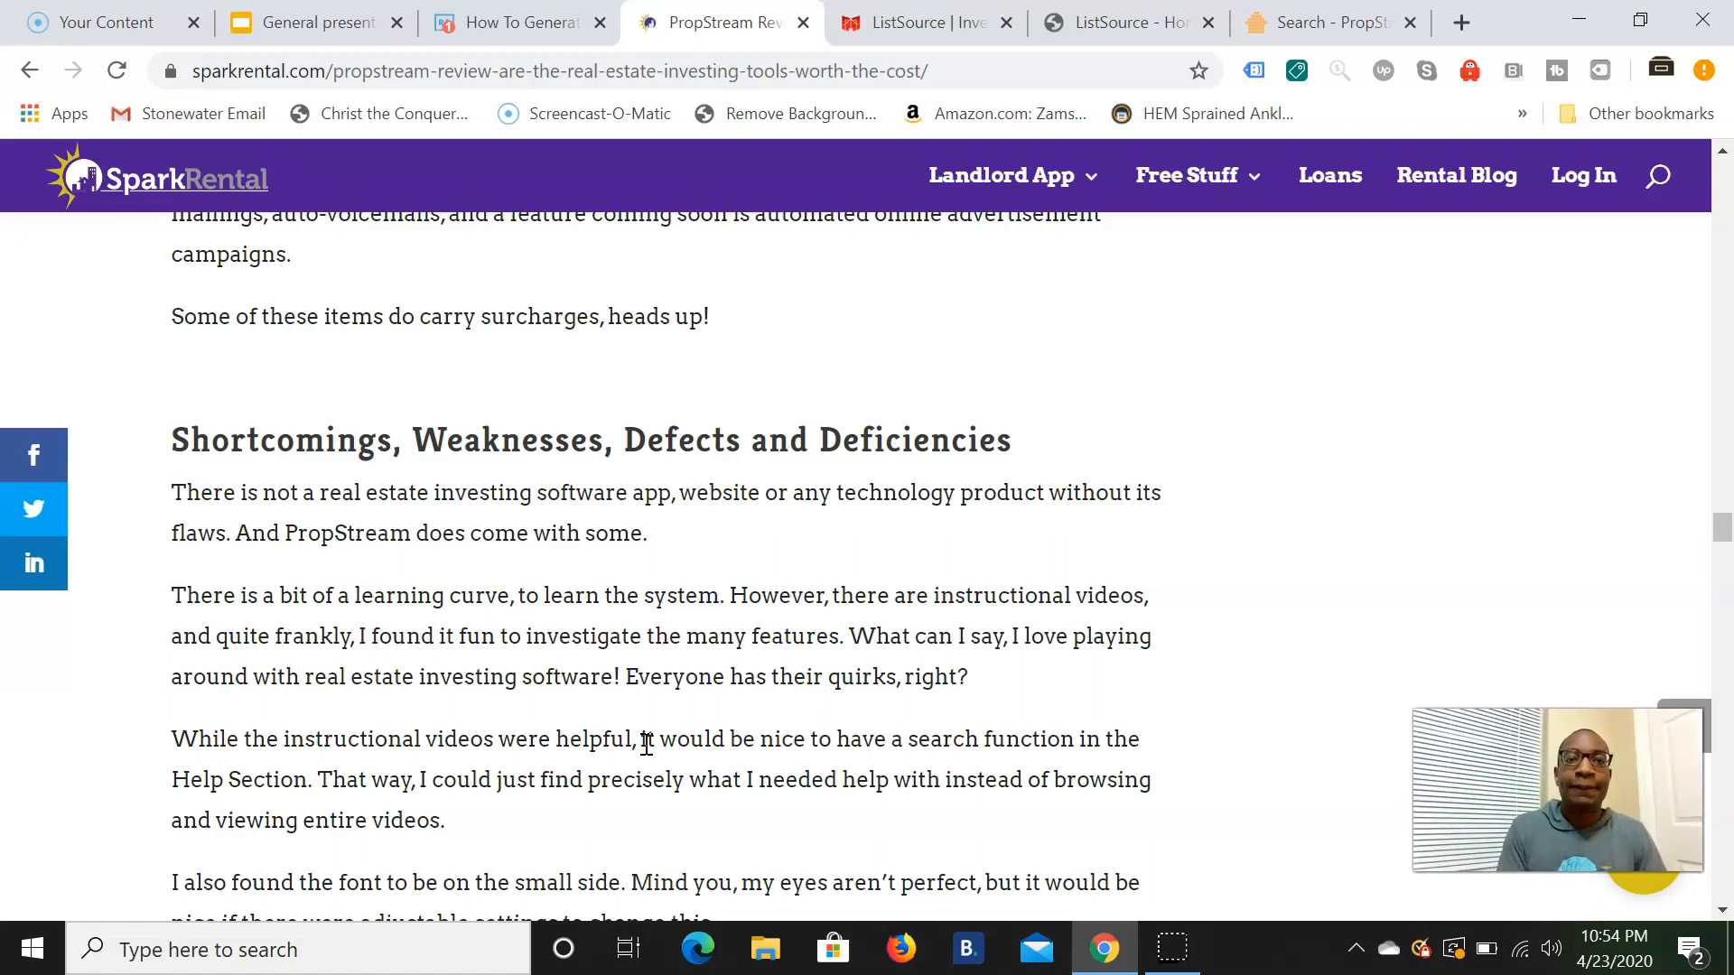
pyautogui.scroll(13, 691, 582)
pyautogui.scroll(4, 696, 591)
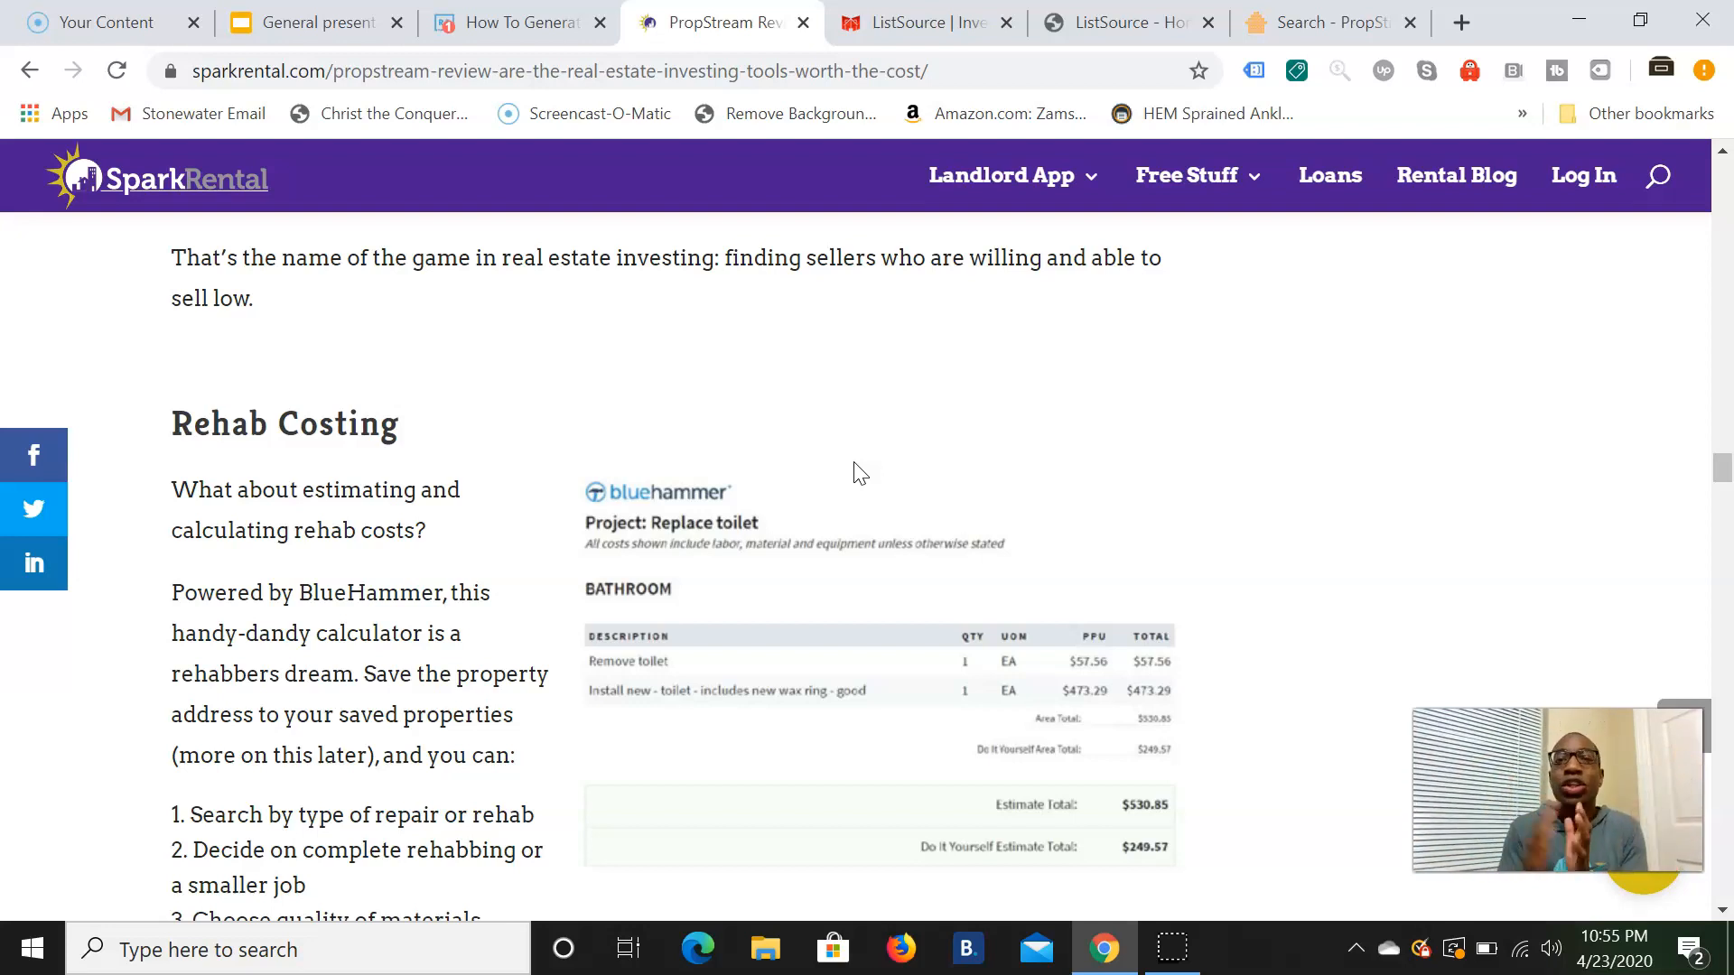
# Step: Switch to the ListSource dashboard and start building a Create Your Own list
pyautogui.click(1129, 22)
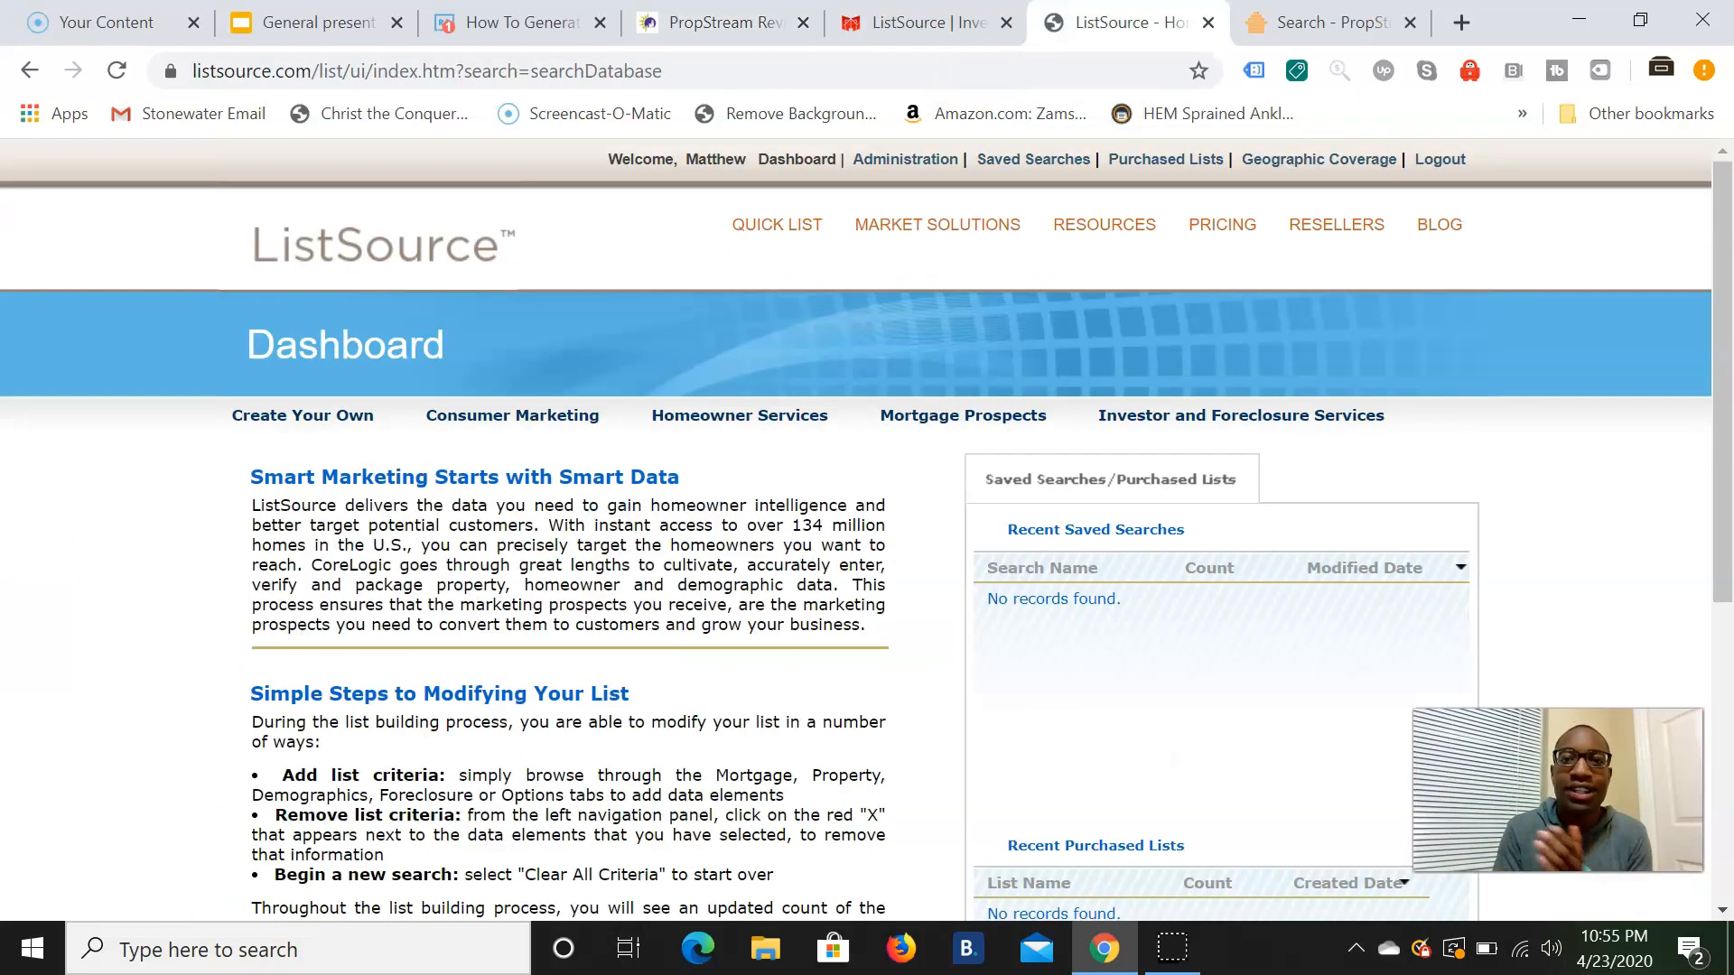
pyautogui.click(1328, 21)
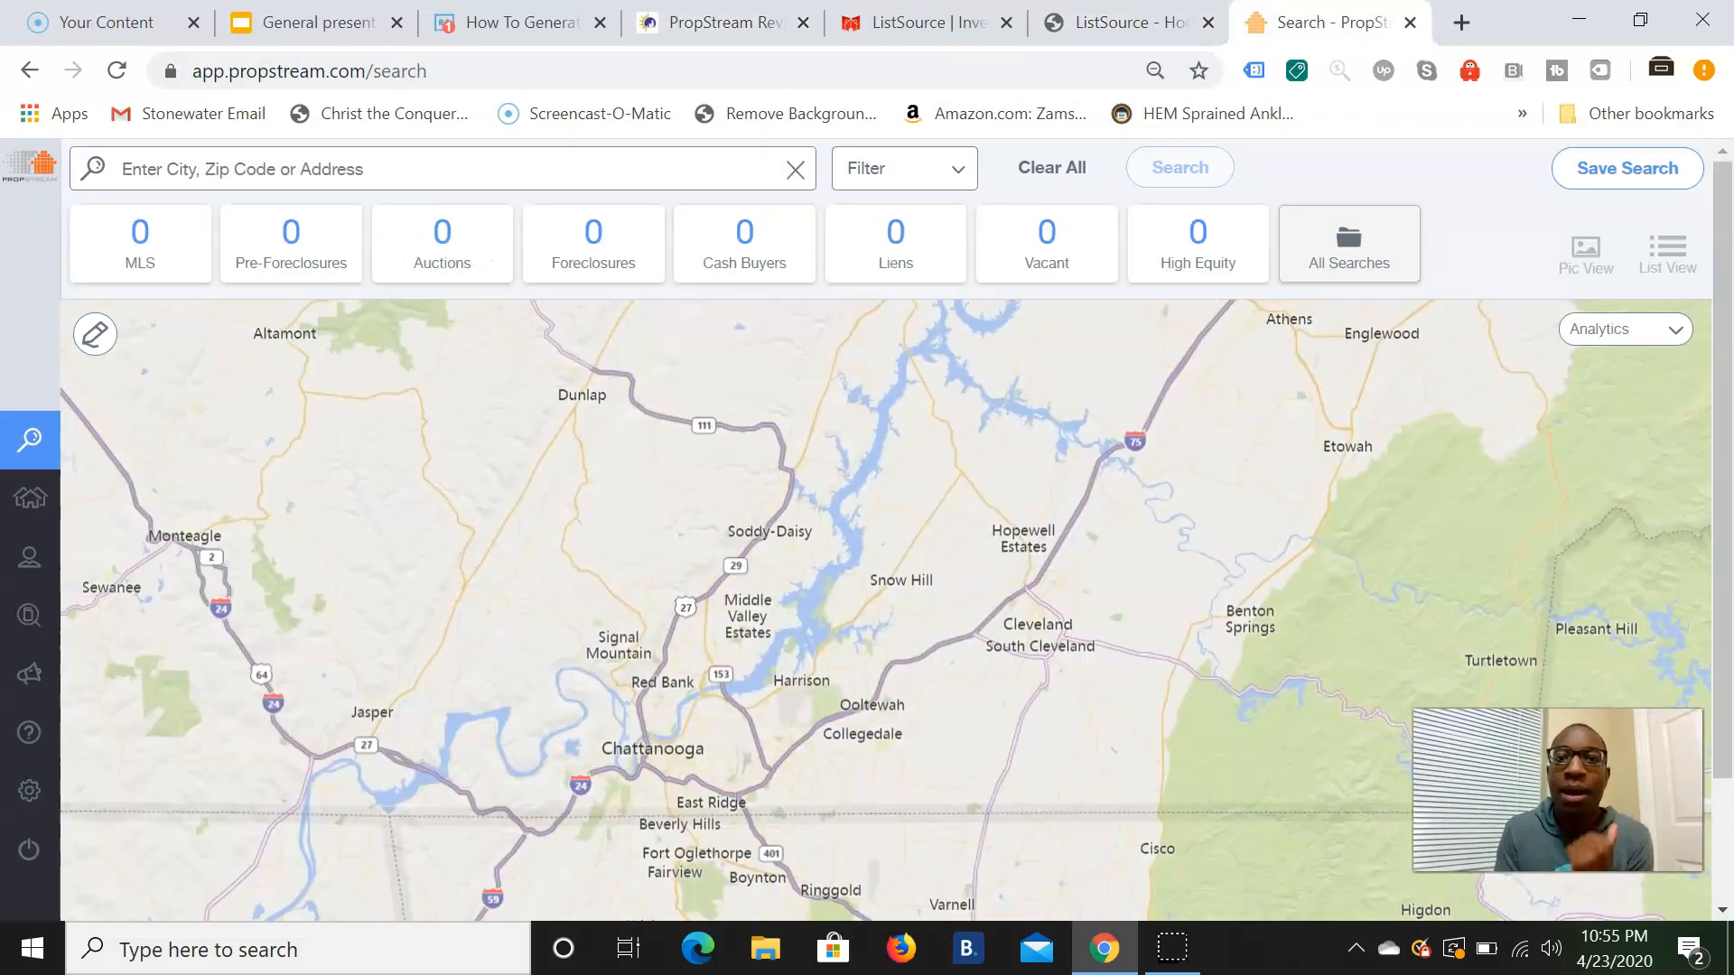
pyautogui.click(1129, 22)
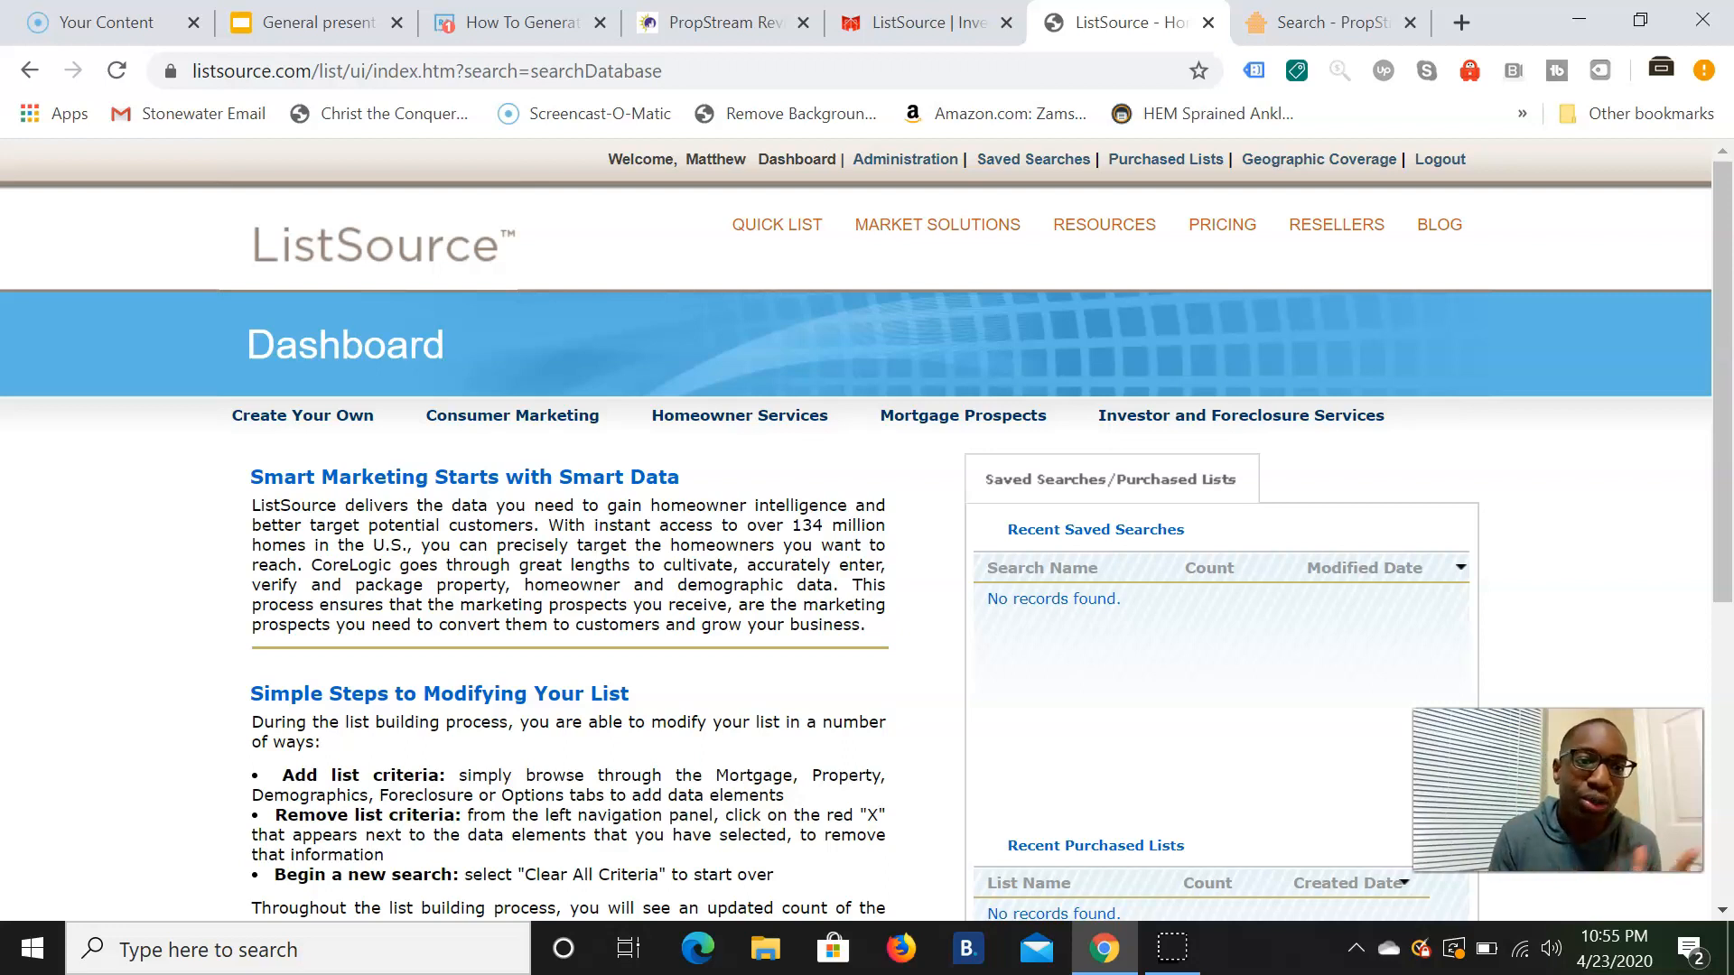
pyautogui.click(346, 416)
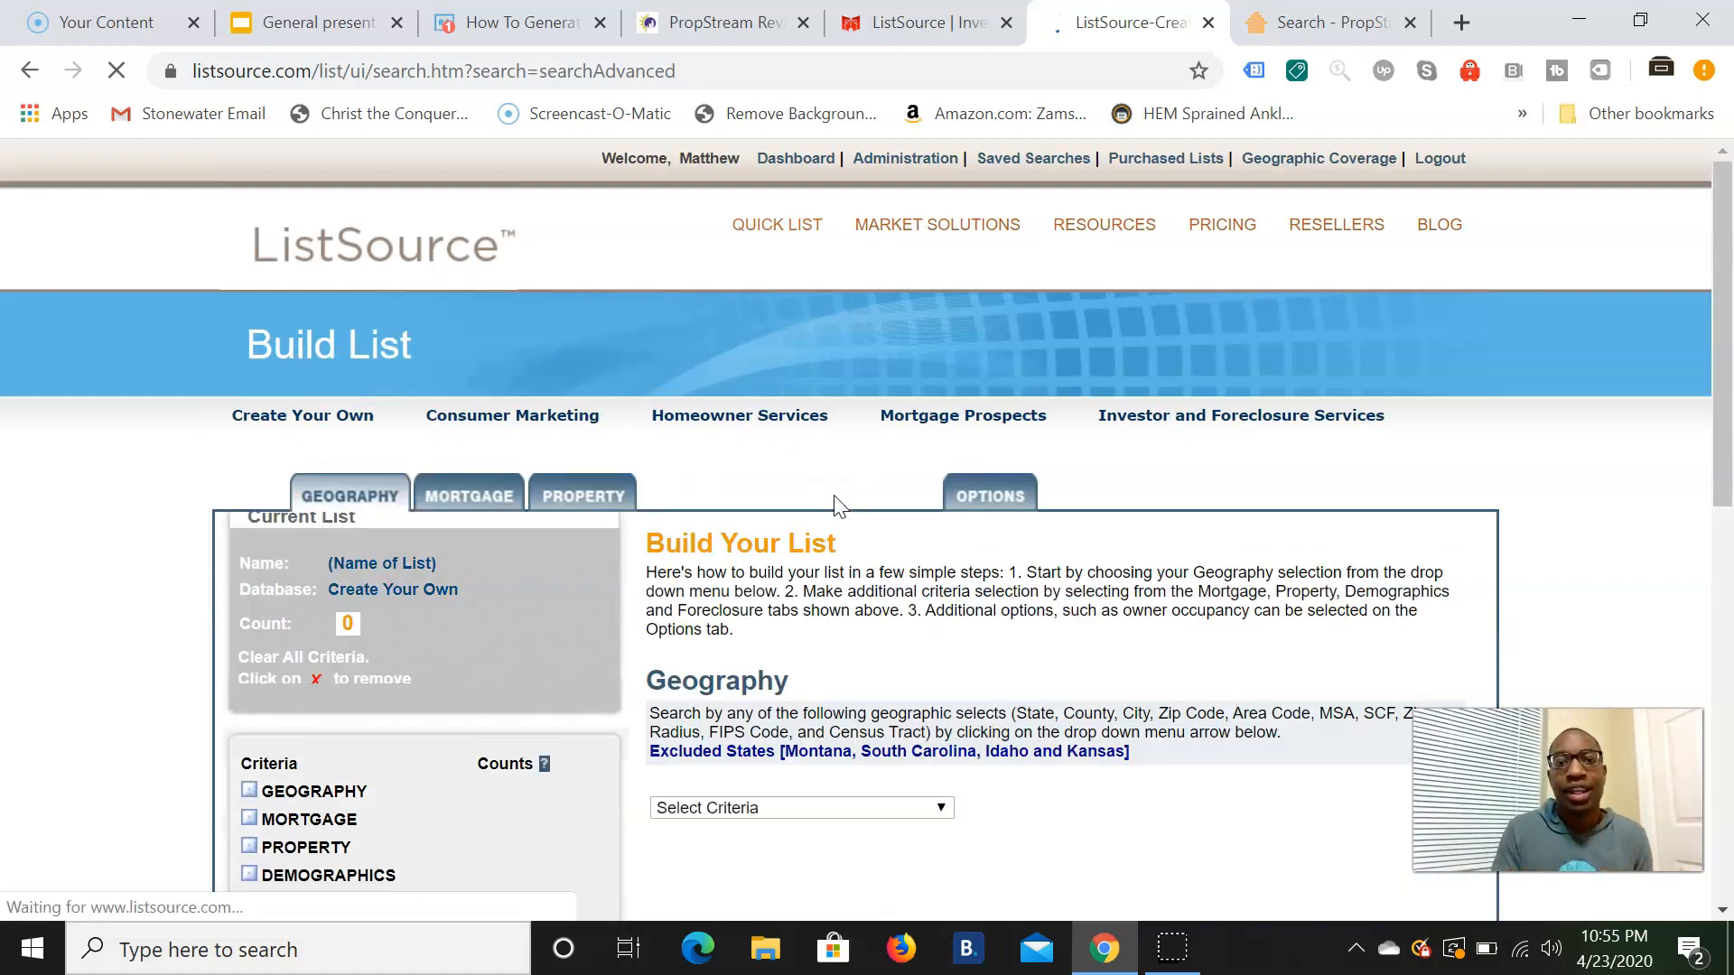
# Step: Set the list's geography criterion to ZIP Code and choose Tennessee as the state
pyautogui.scroll(-3, 835, 506)
pyautogui.scroll(-1, 835, 503)
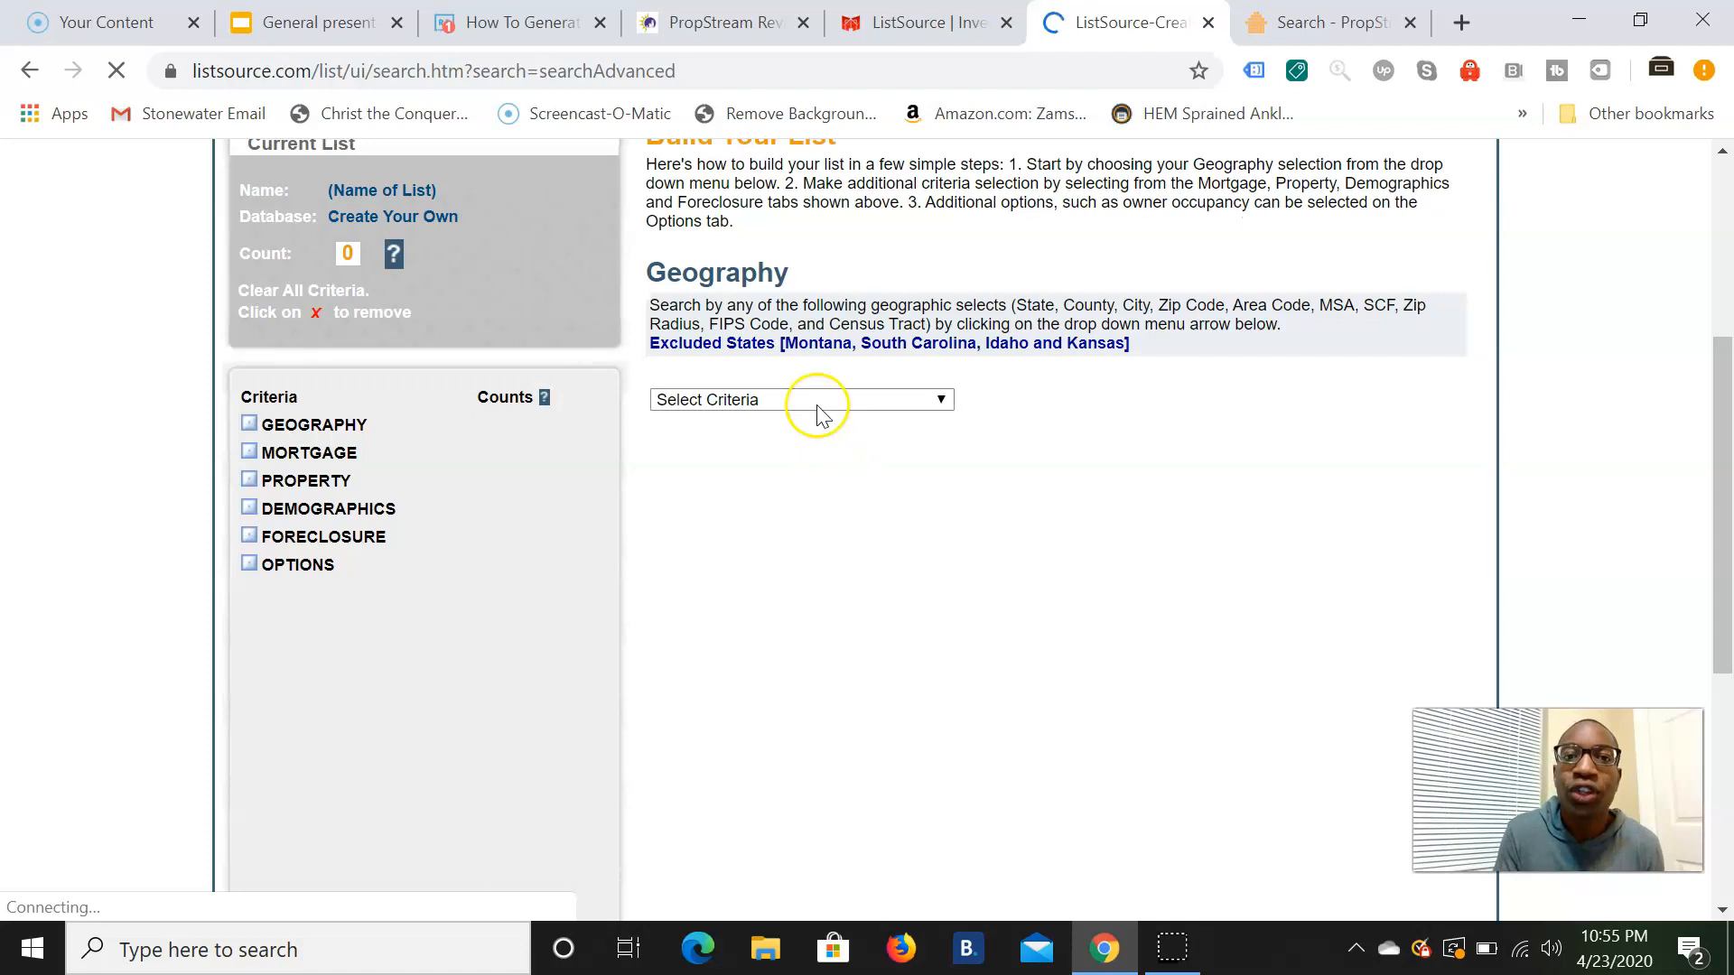
pyautogui.click(807, 400)
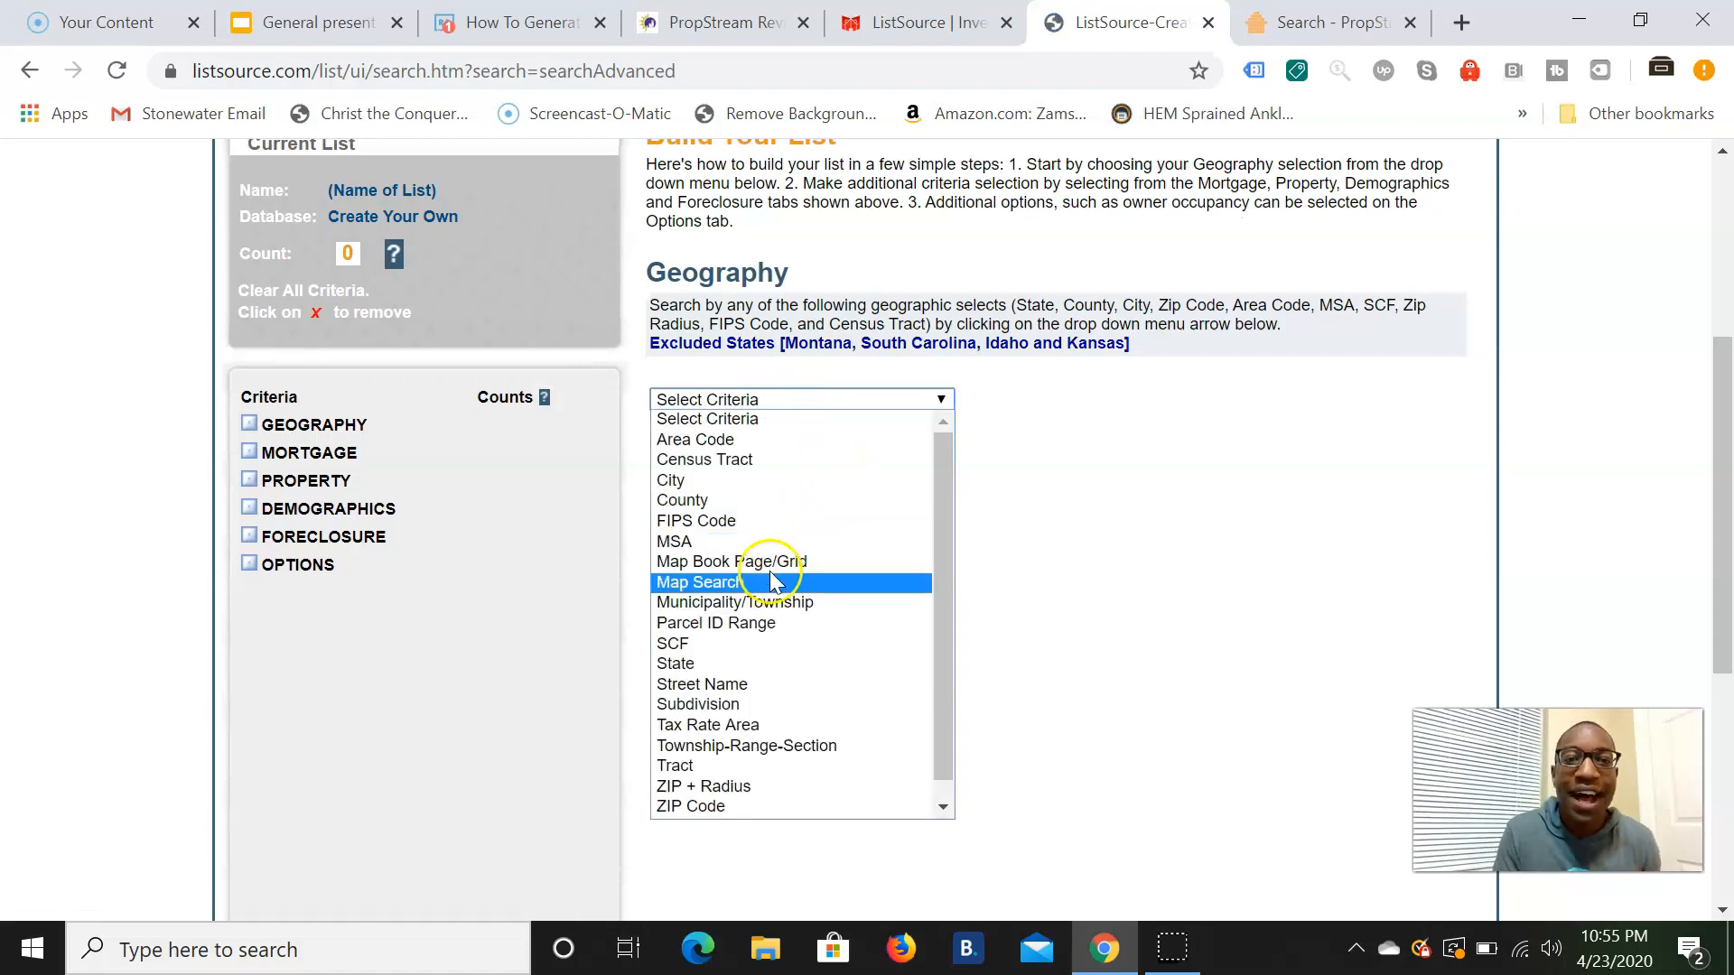
pyautogui.click(722, 803)
pyautogui.click(793, 527)
pyautogui.click(793, 527)
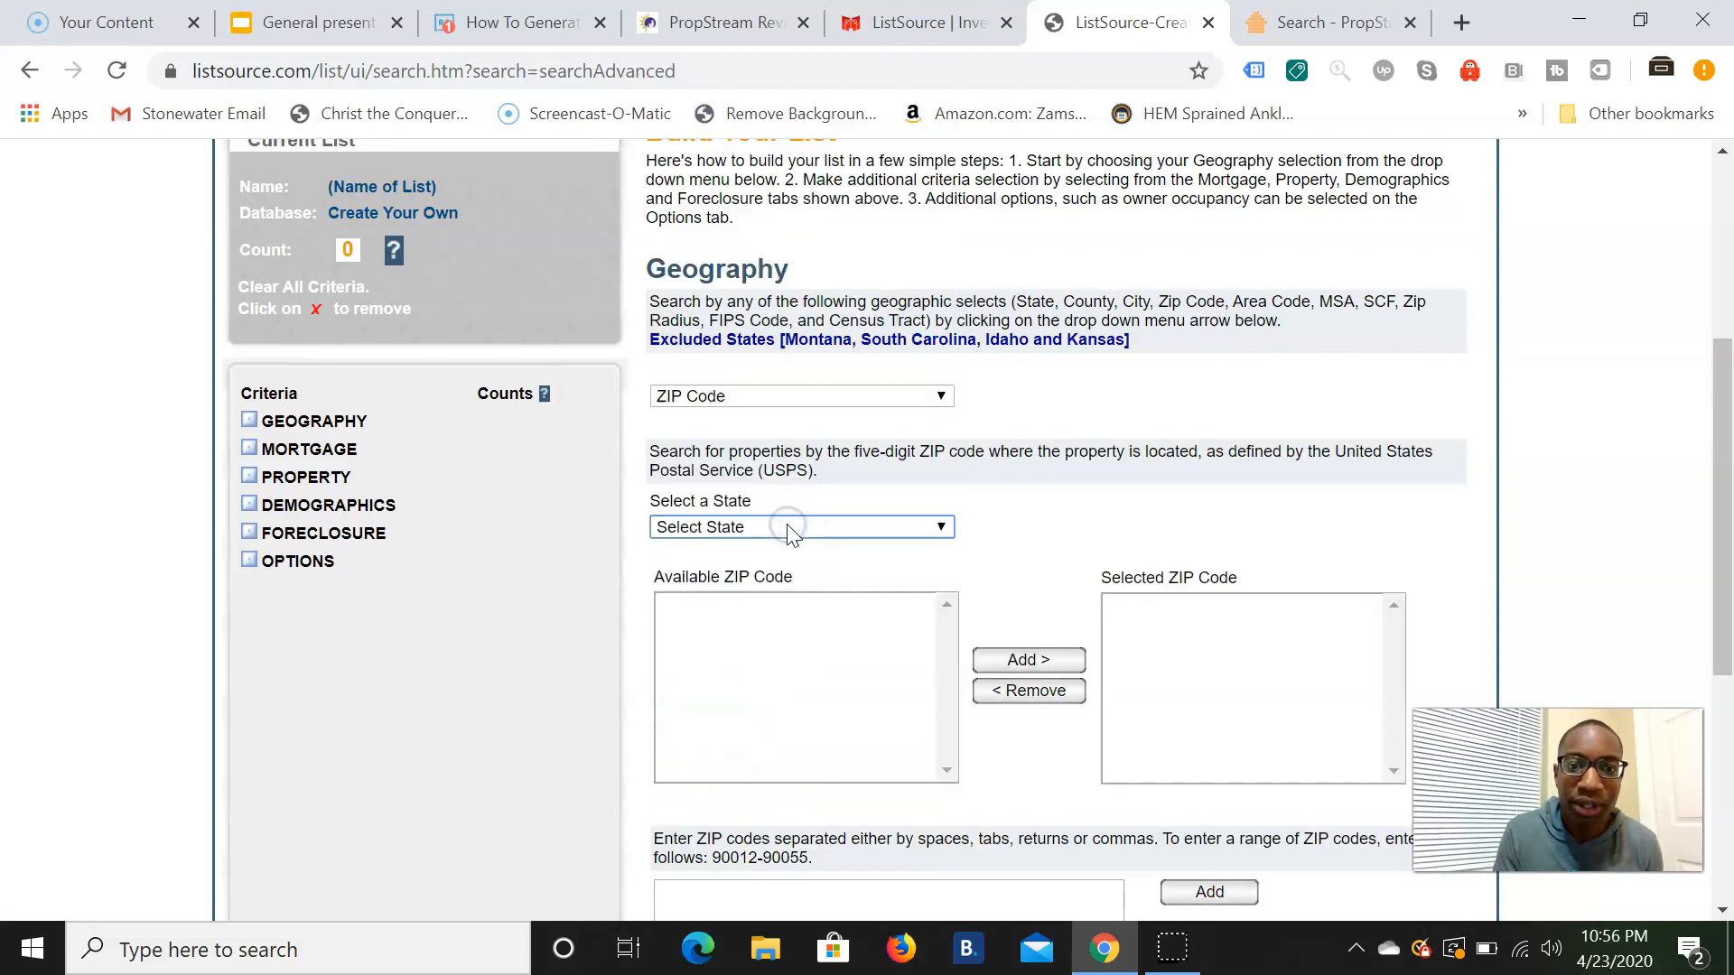
pyautogui.click(793, 528)
pyautogui.scroll(-10, 792, 451)
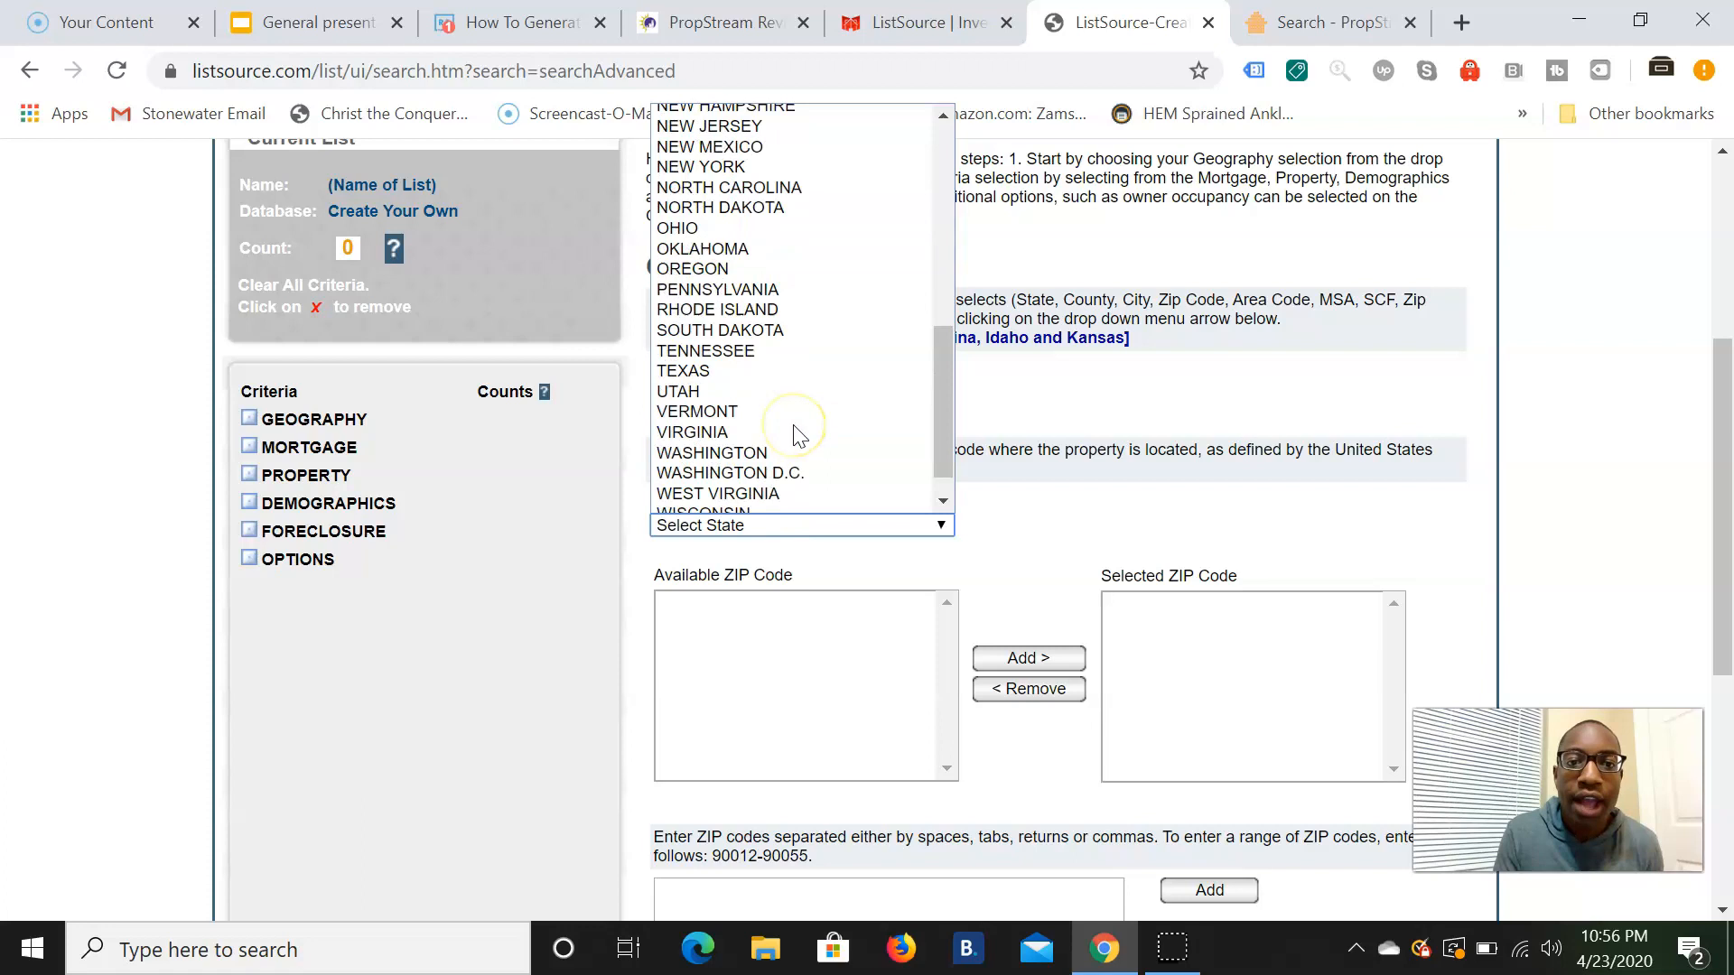
pyautogui.click(728, 317)
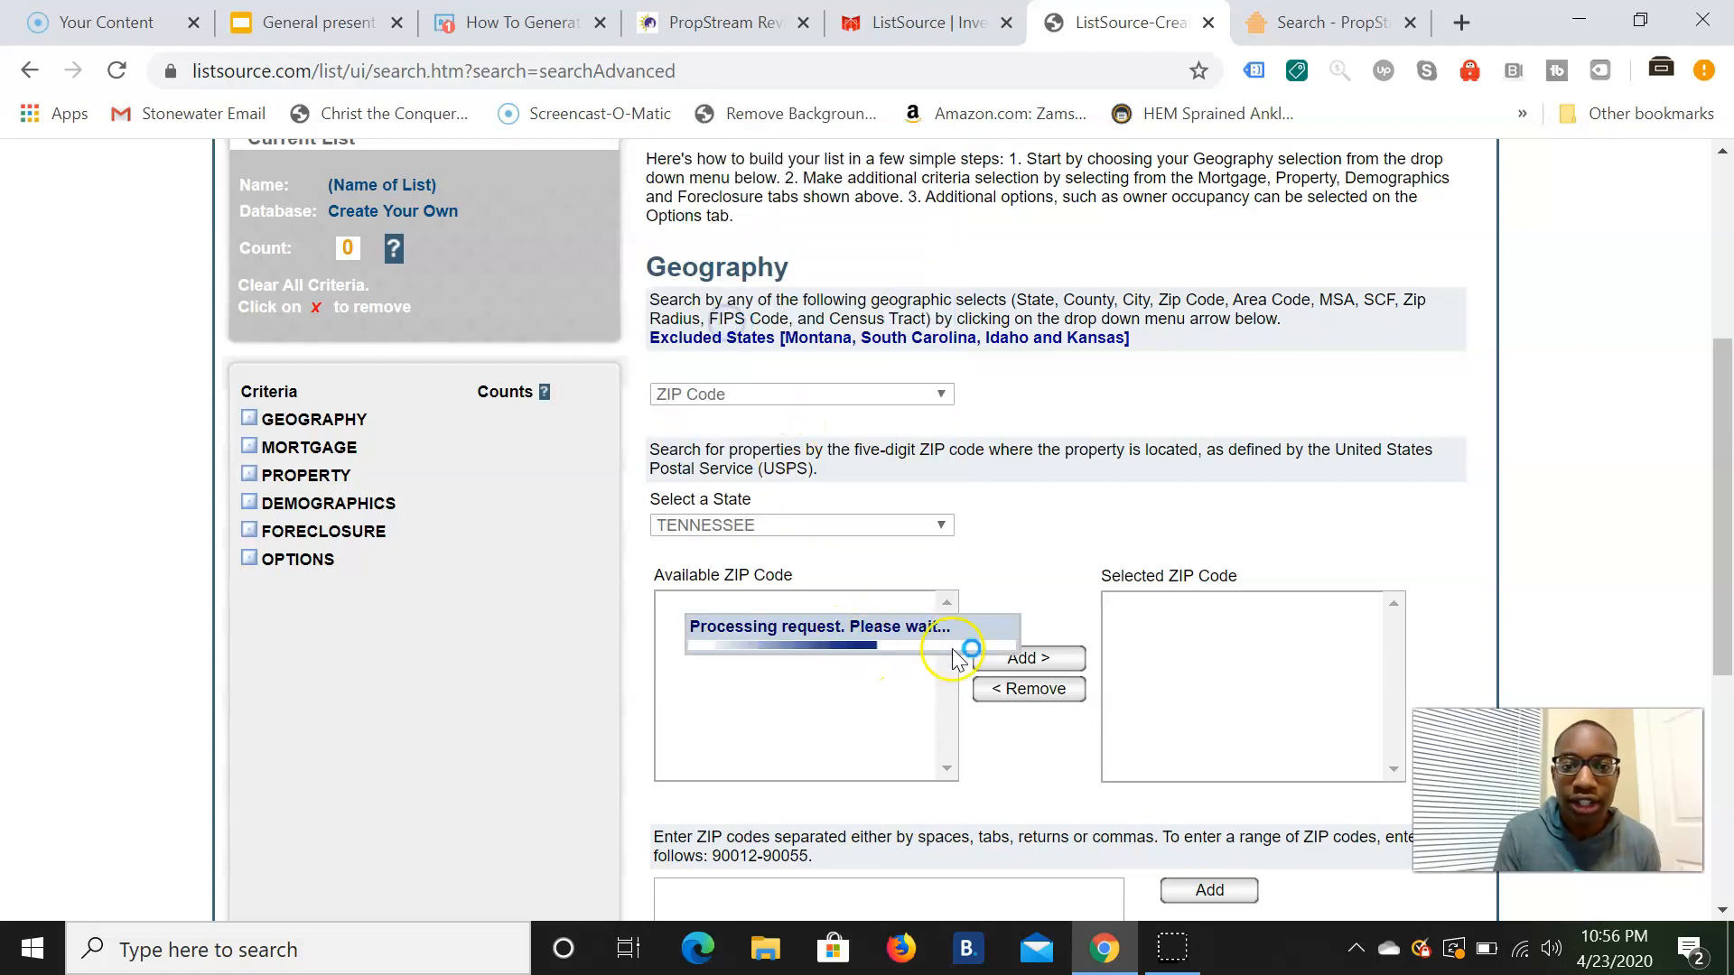
# Step: Find ZIP code 37421 among the available ZIP codes and add it to the selected ones
pyautogui.hotkey('ctrl', 'f')
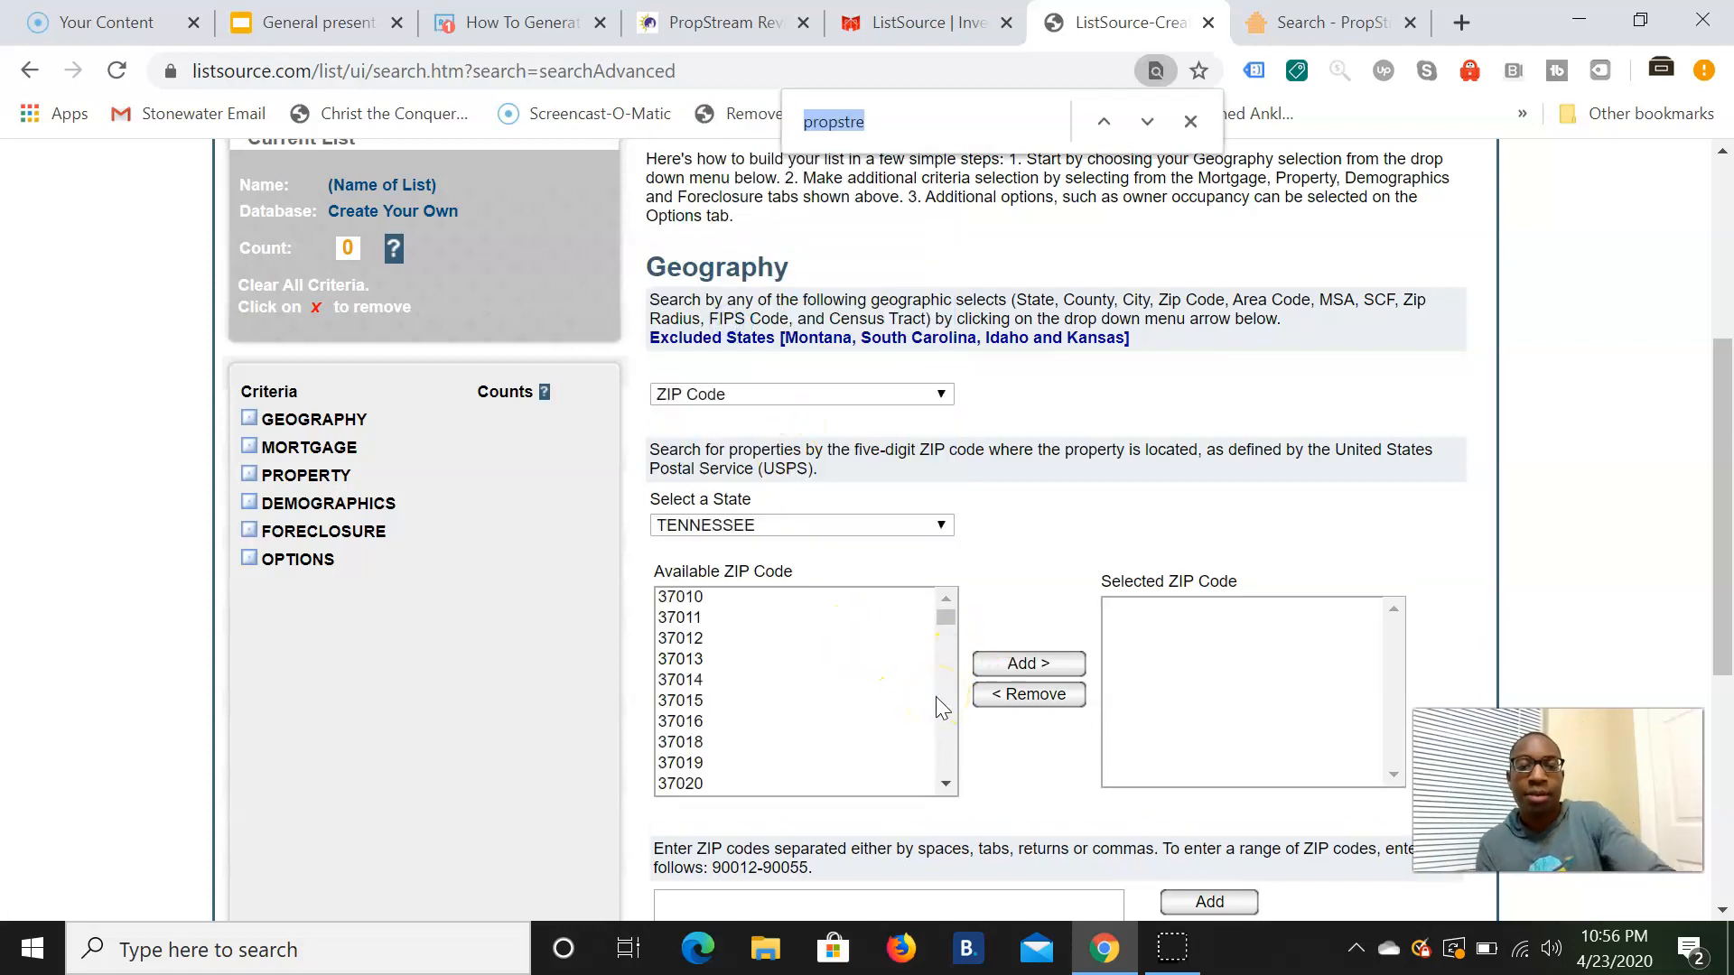
pyautogui.write('3')
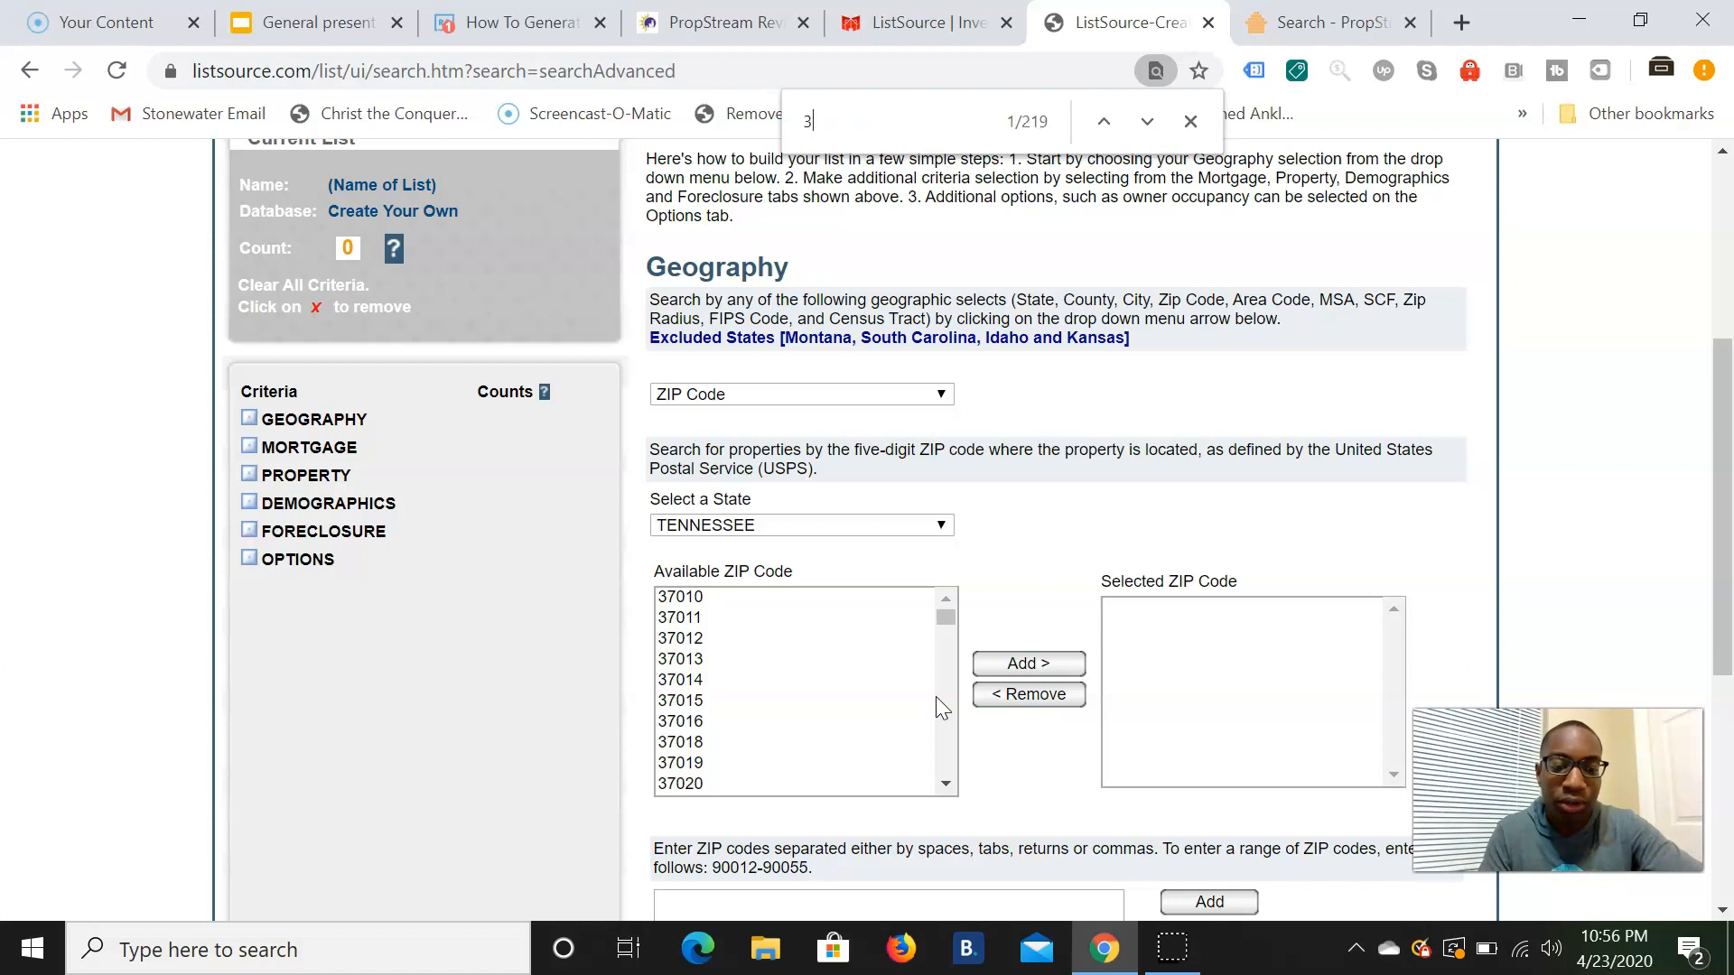
pyautogui.write('7421')
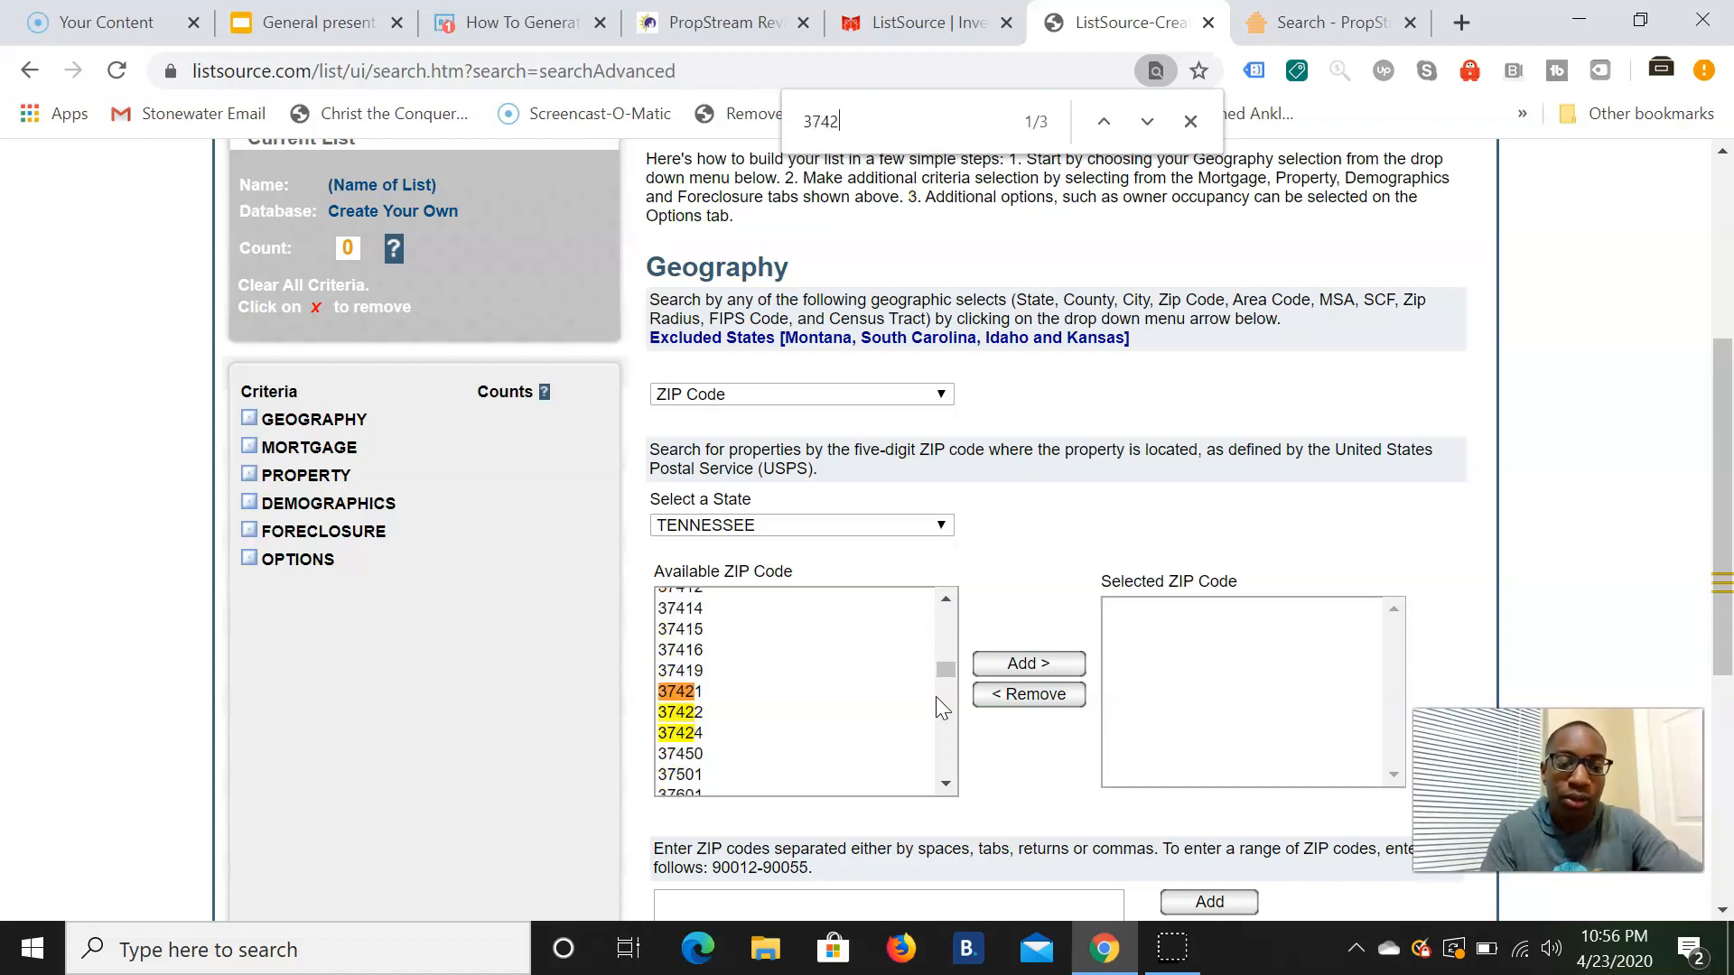
pyautogui.click(691, 692)
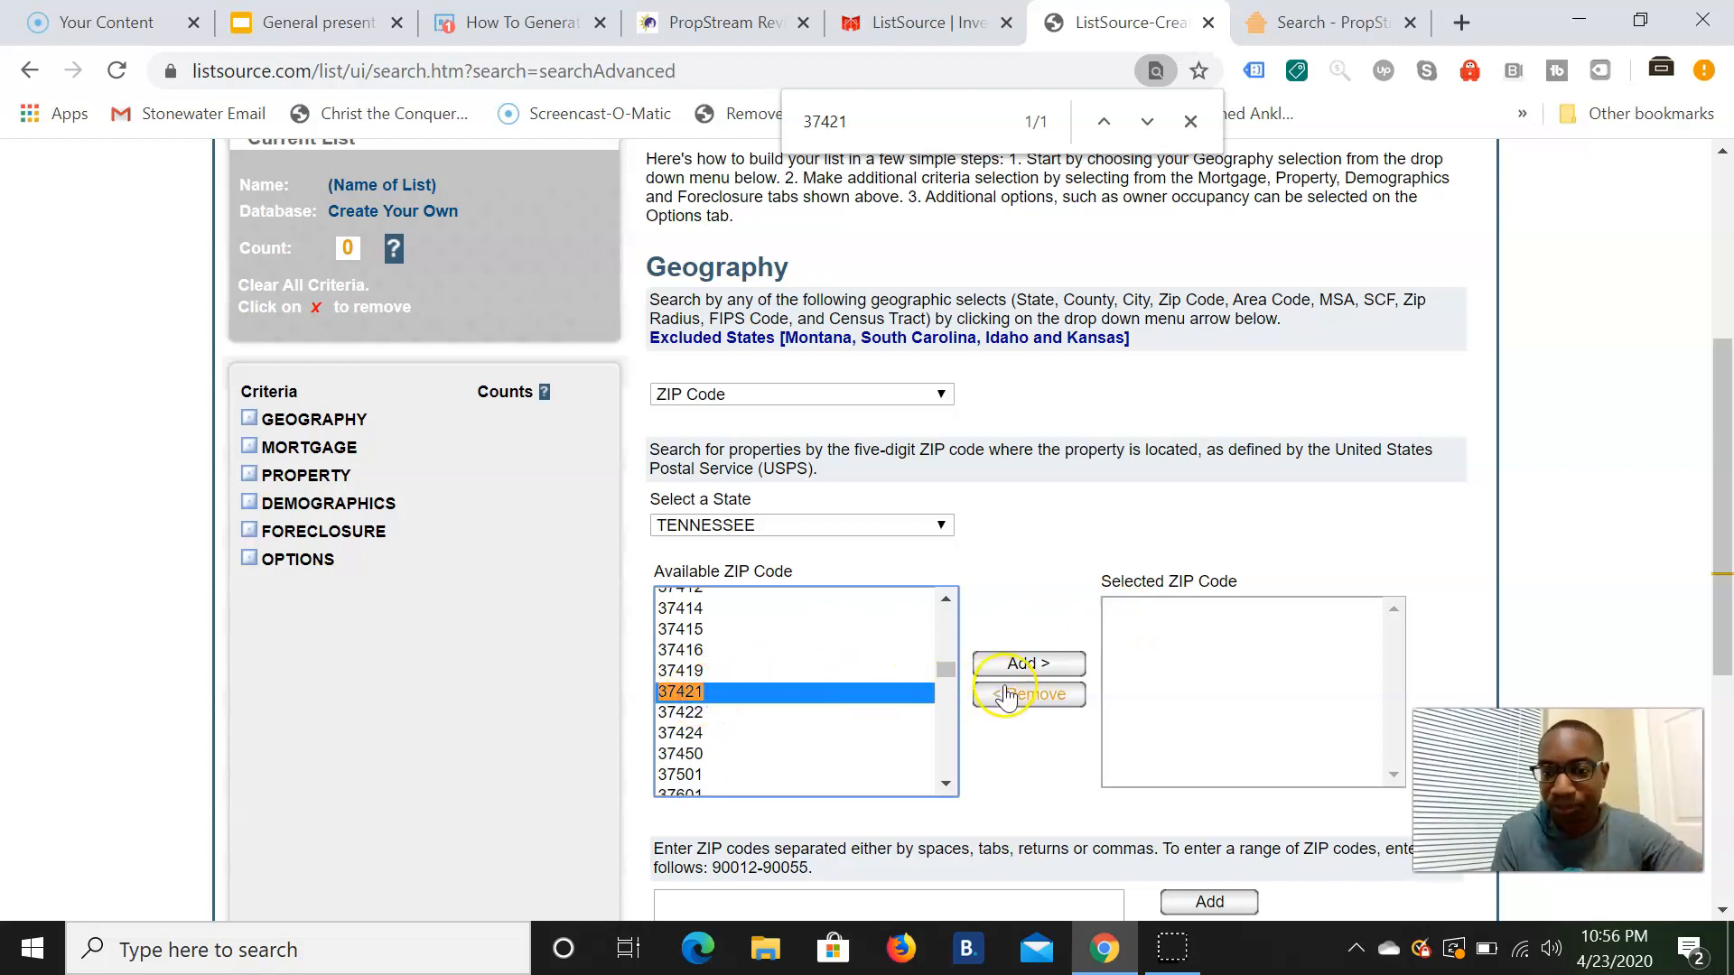
pyautogui.click(1035, 666)
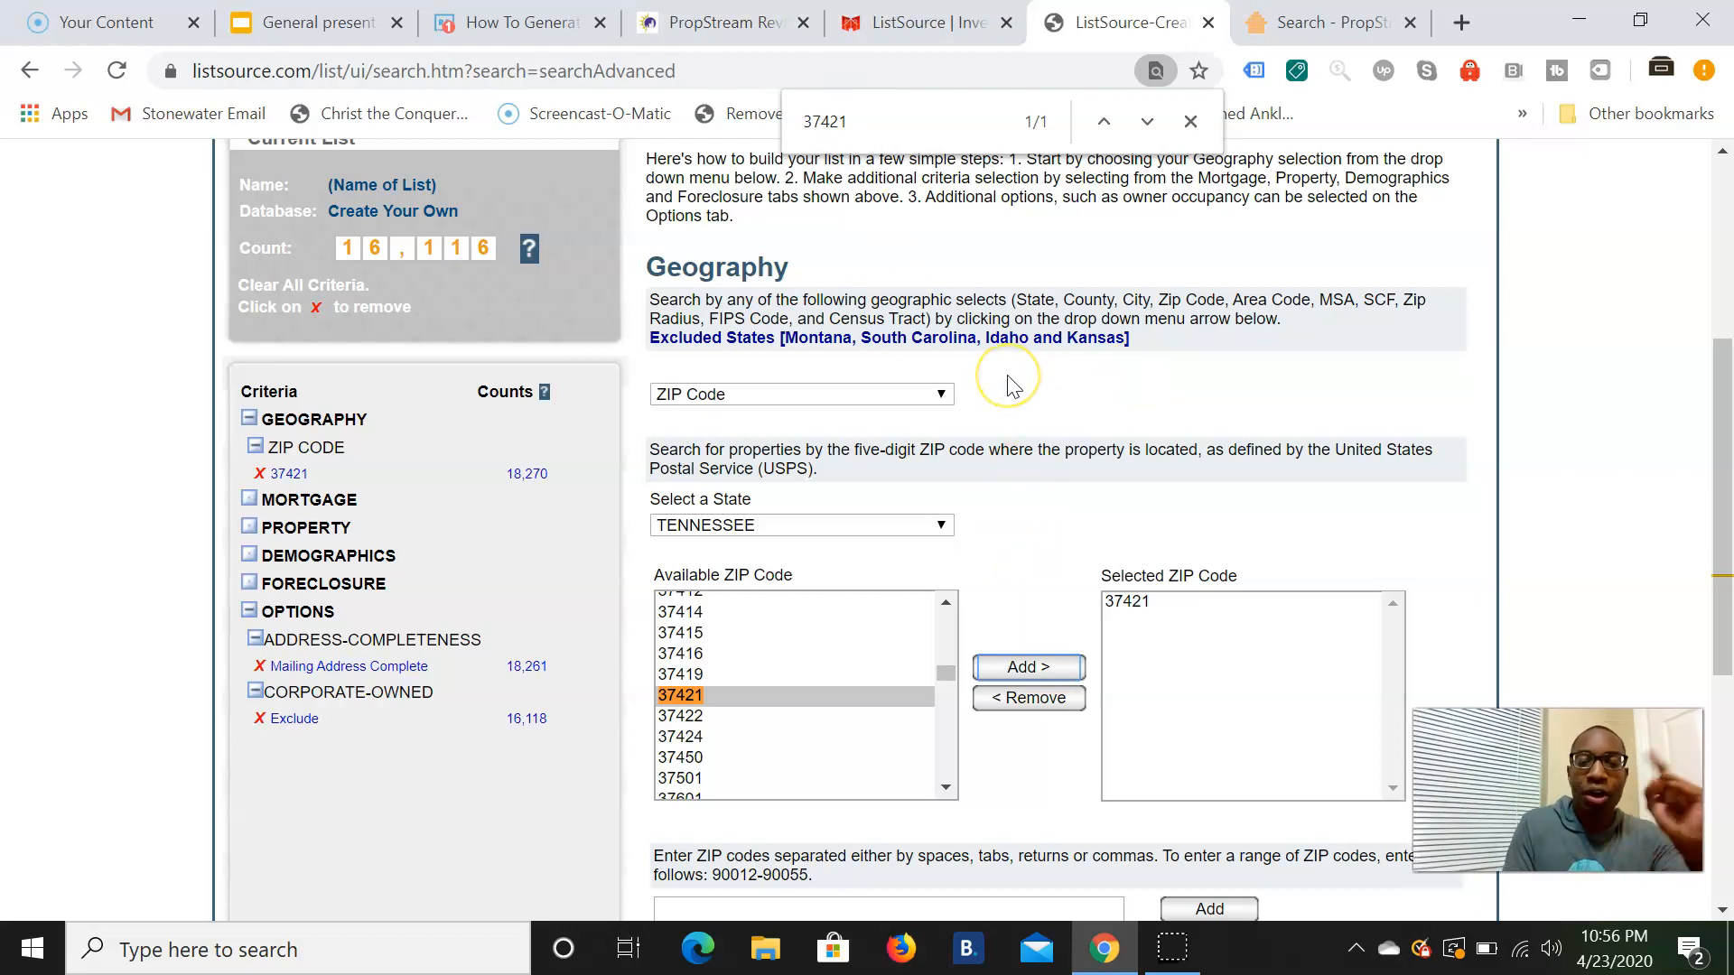
pyautogui.scroll(1, 1013, 386)
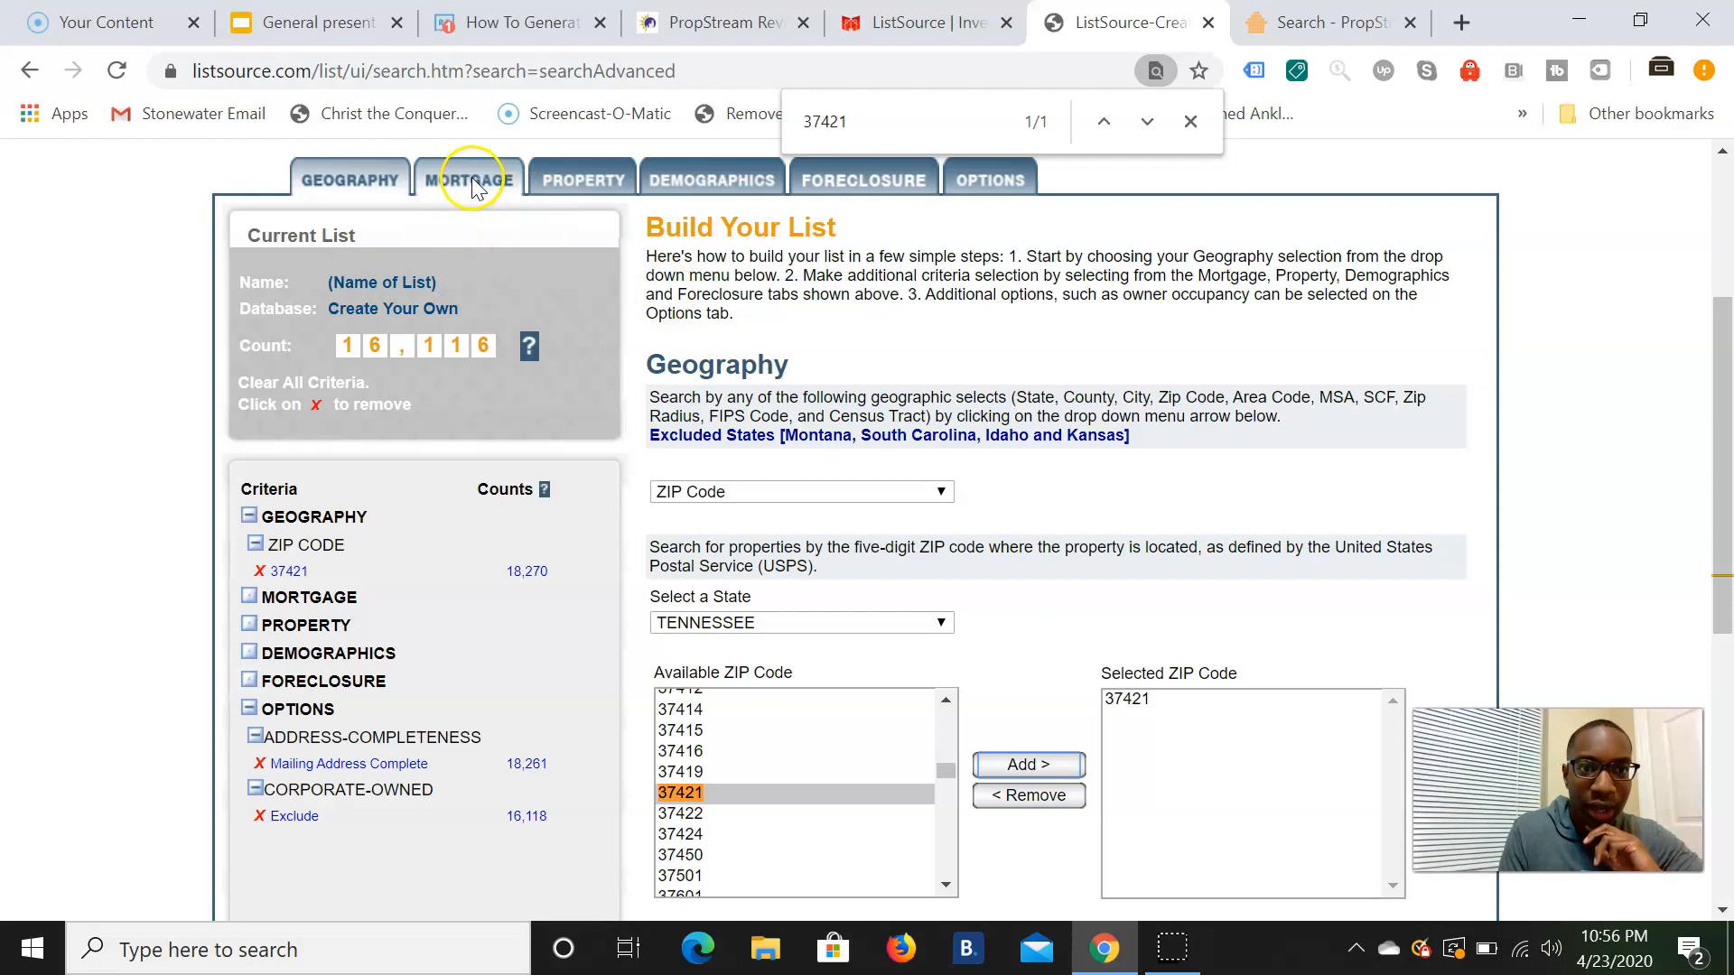
pyautogui.click(1190, 123)
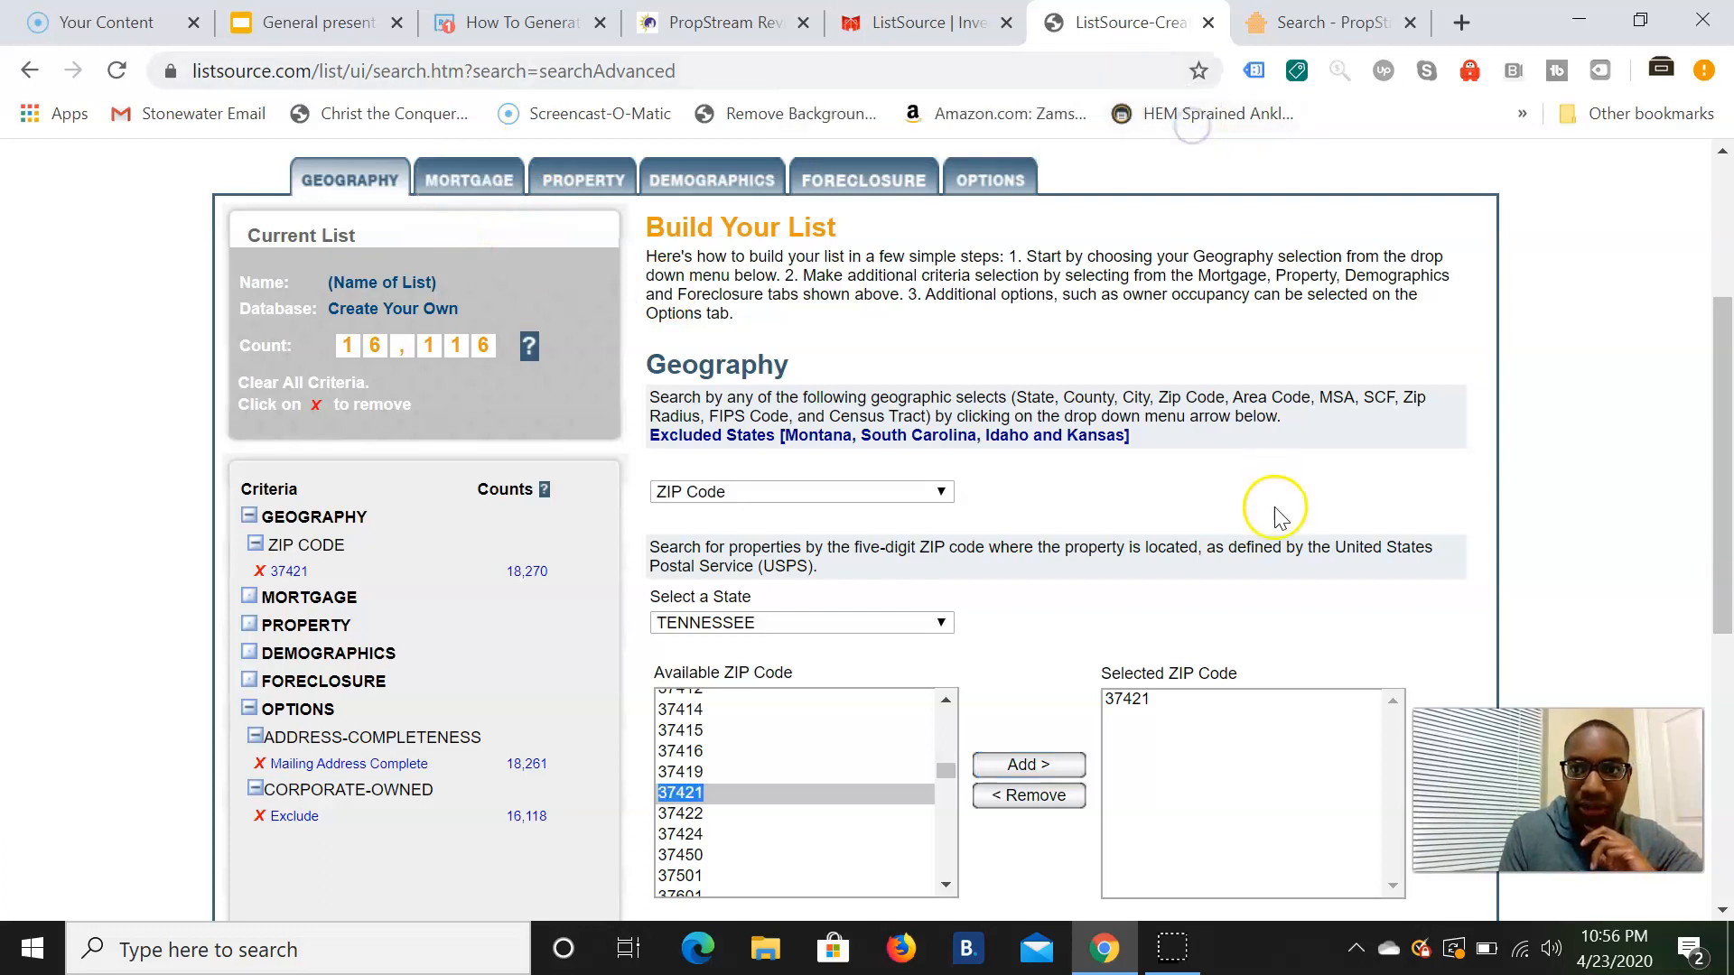
# Step: Choose Equity(%) as the criterion in the list's property section
pyautogui.scroll(-3, 1278, 515)
pyautogui.scroll(1, 1190, 807)
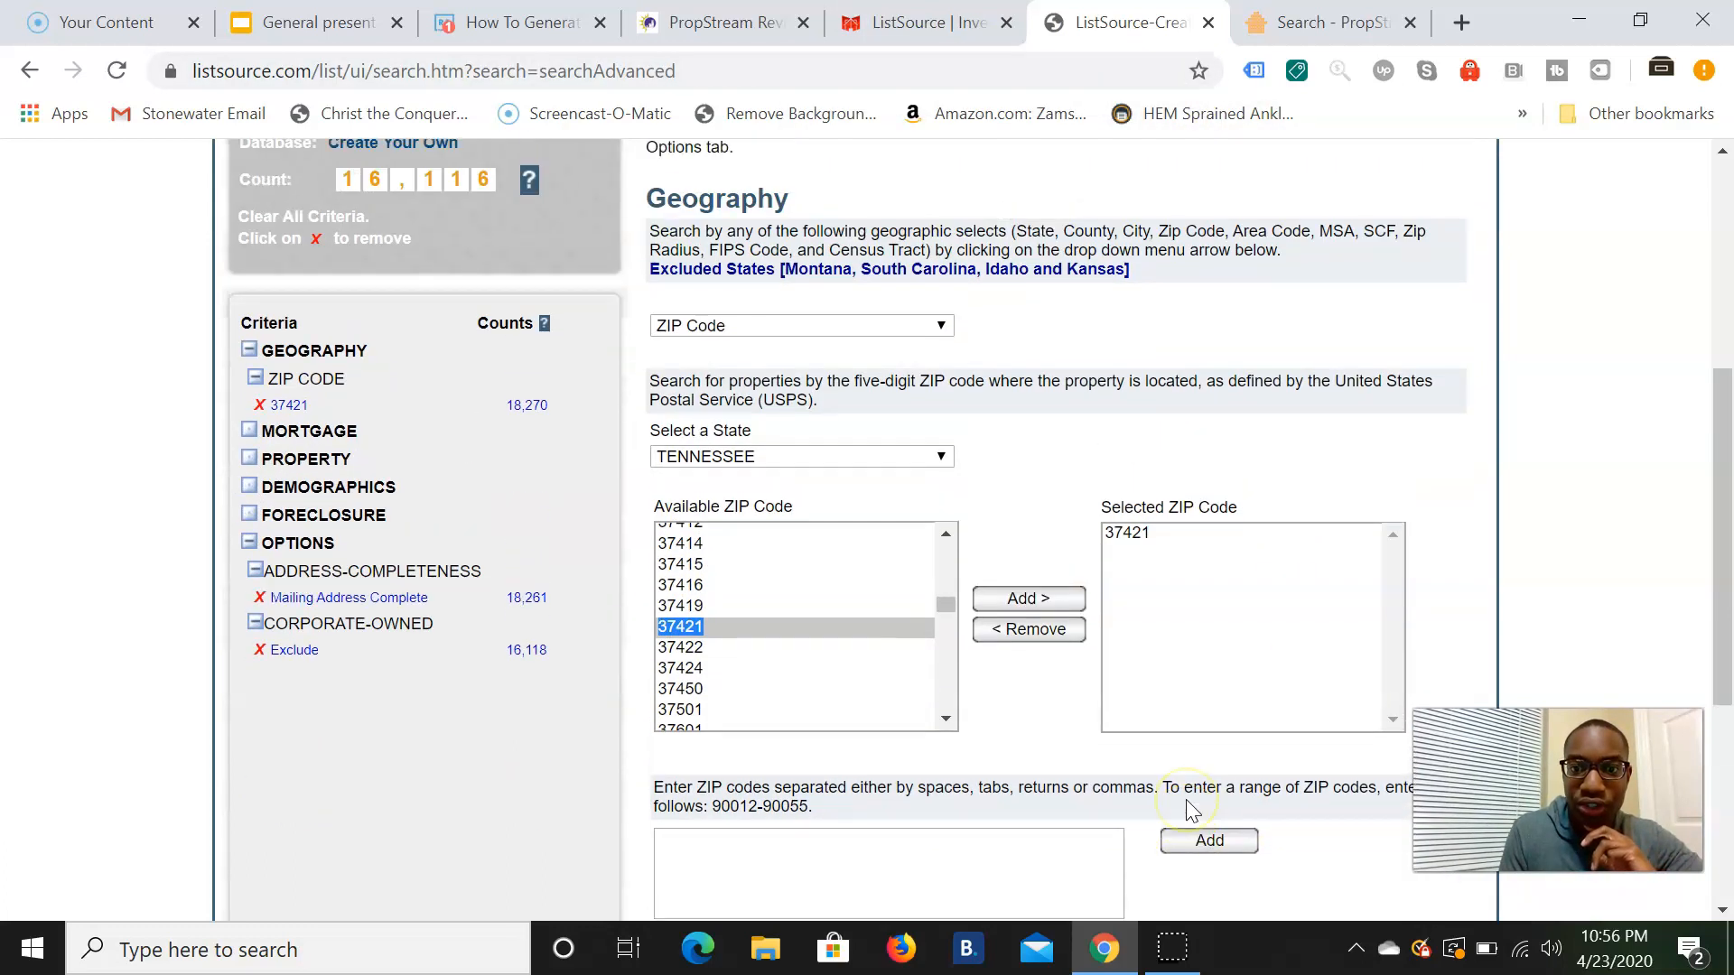
pyautogui.scroll(3, 1185, 800)
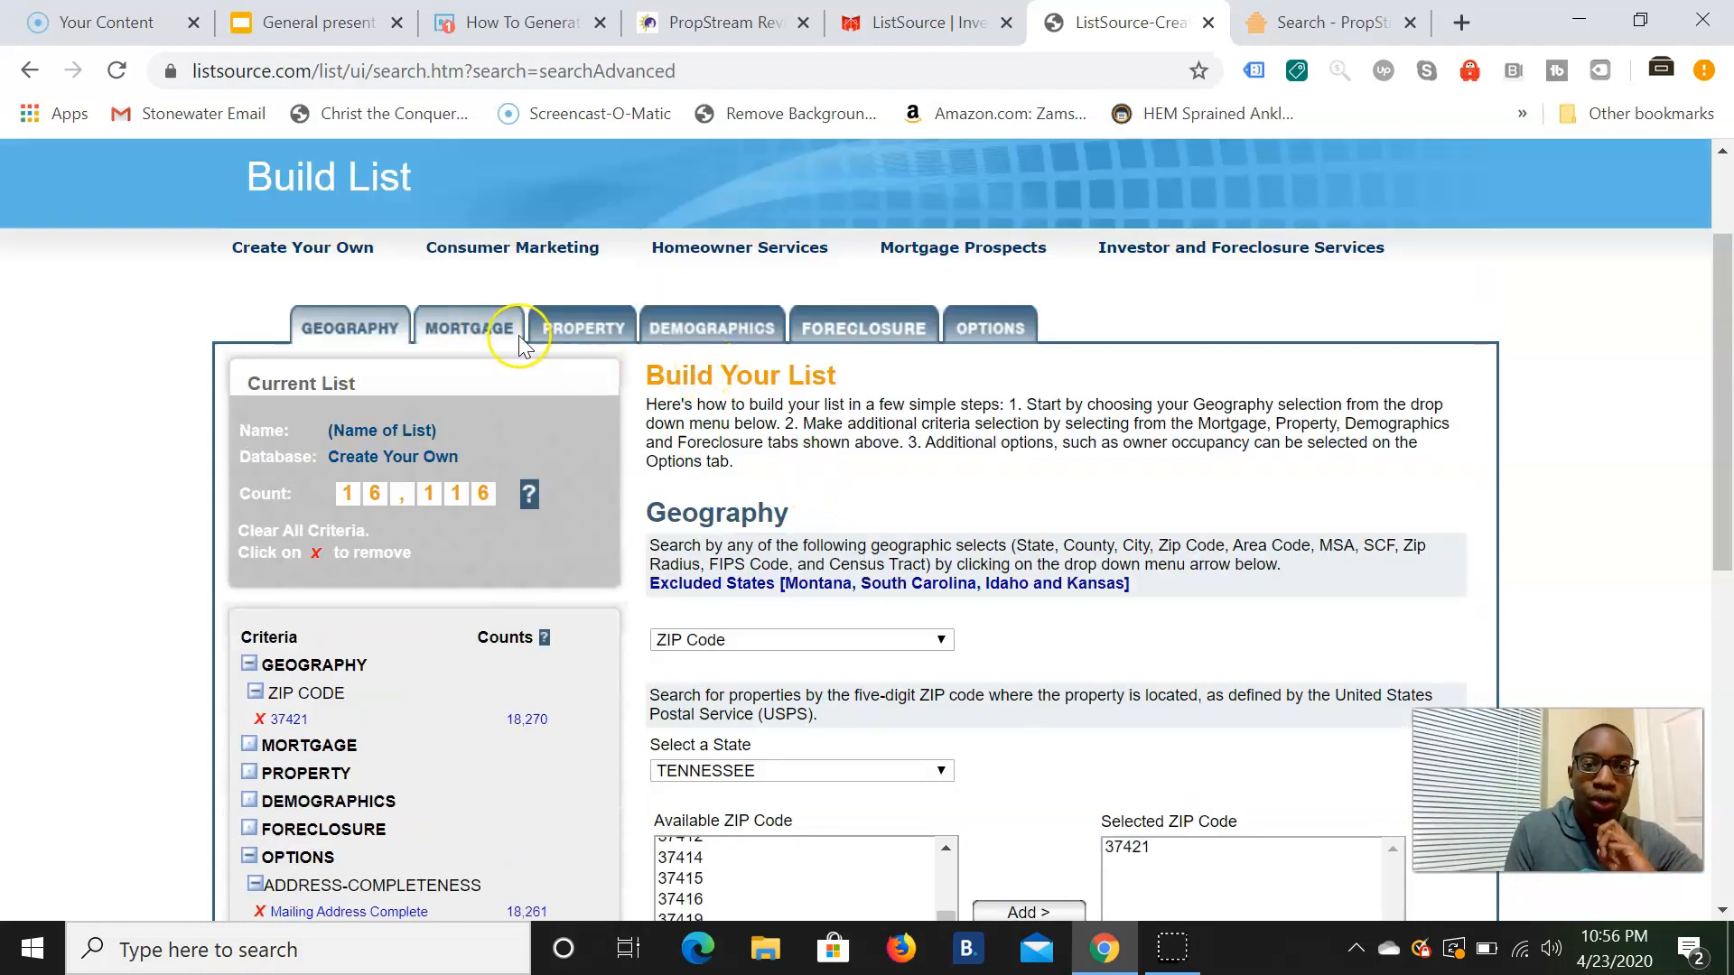
pyautogui.click(579, 329)
pyautogui.click(1000, 547)
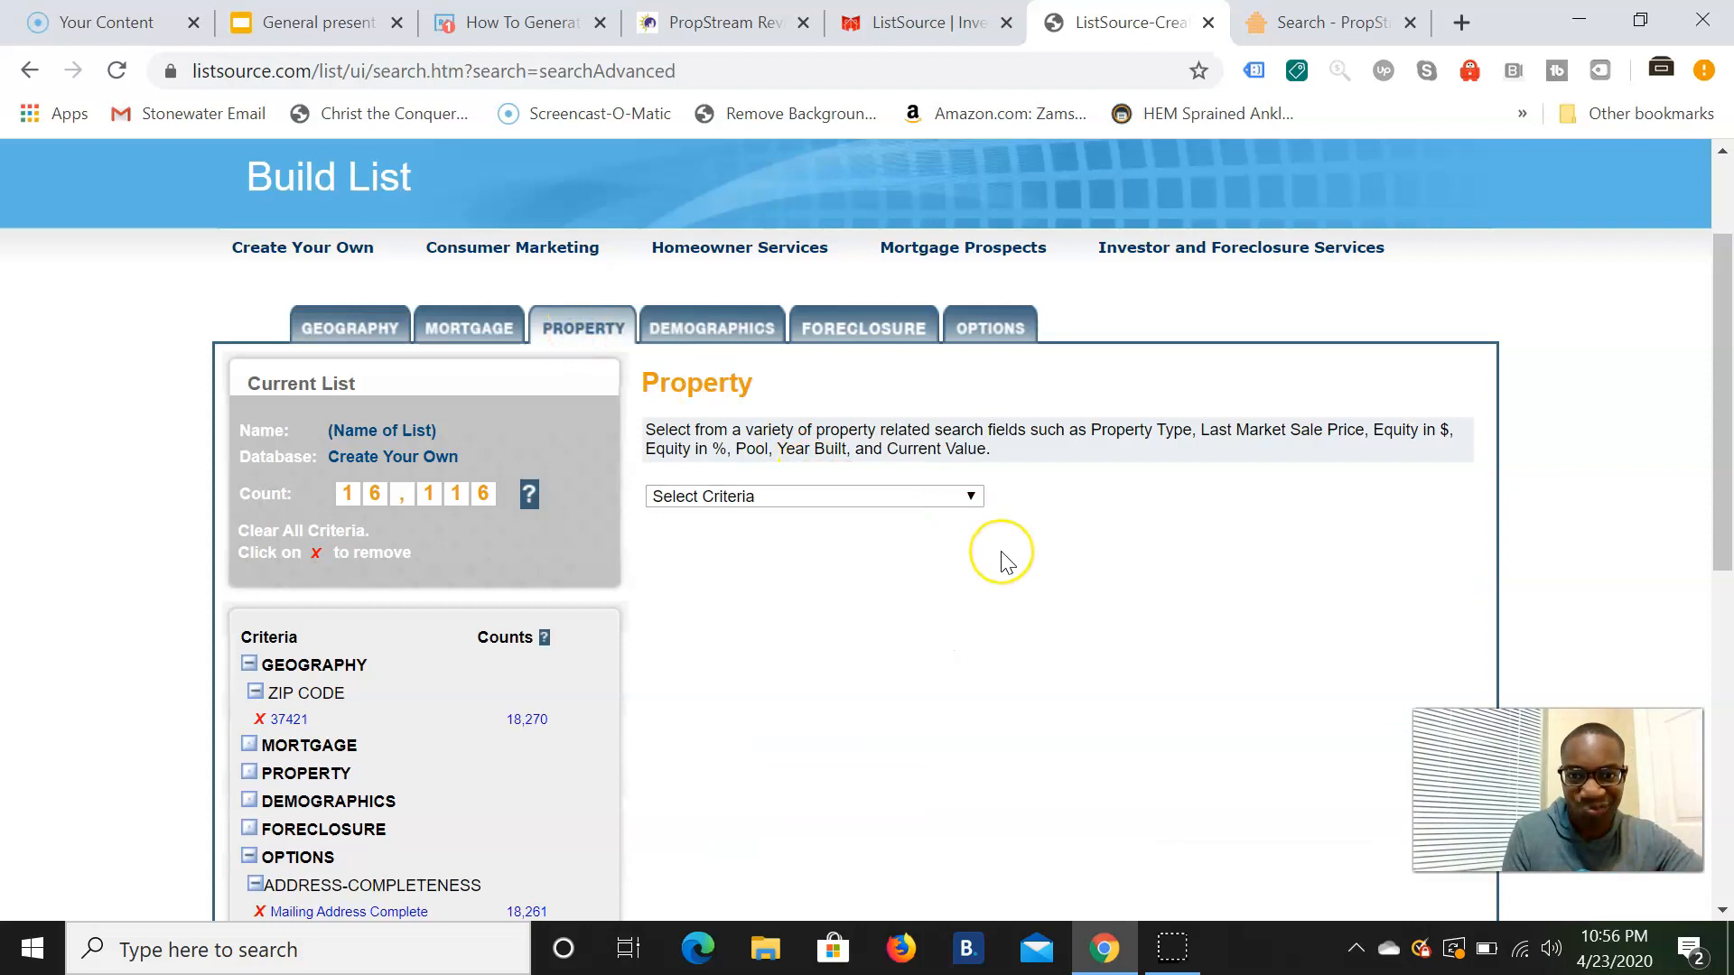
pyautogui.scroll(-2, 1001, 555)
pyautogui.click(885, 341)
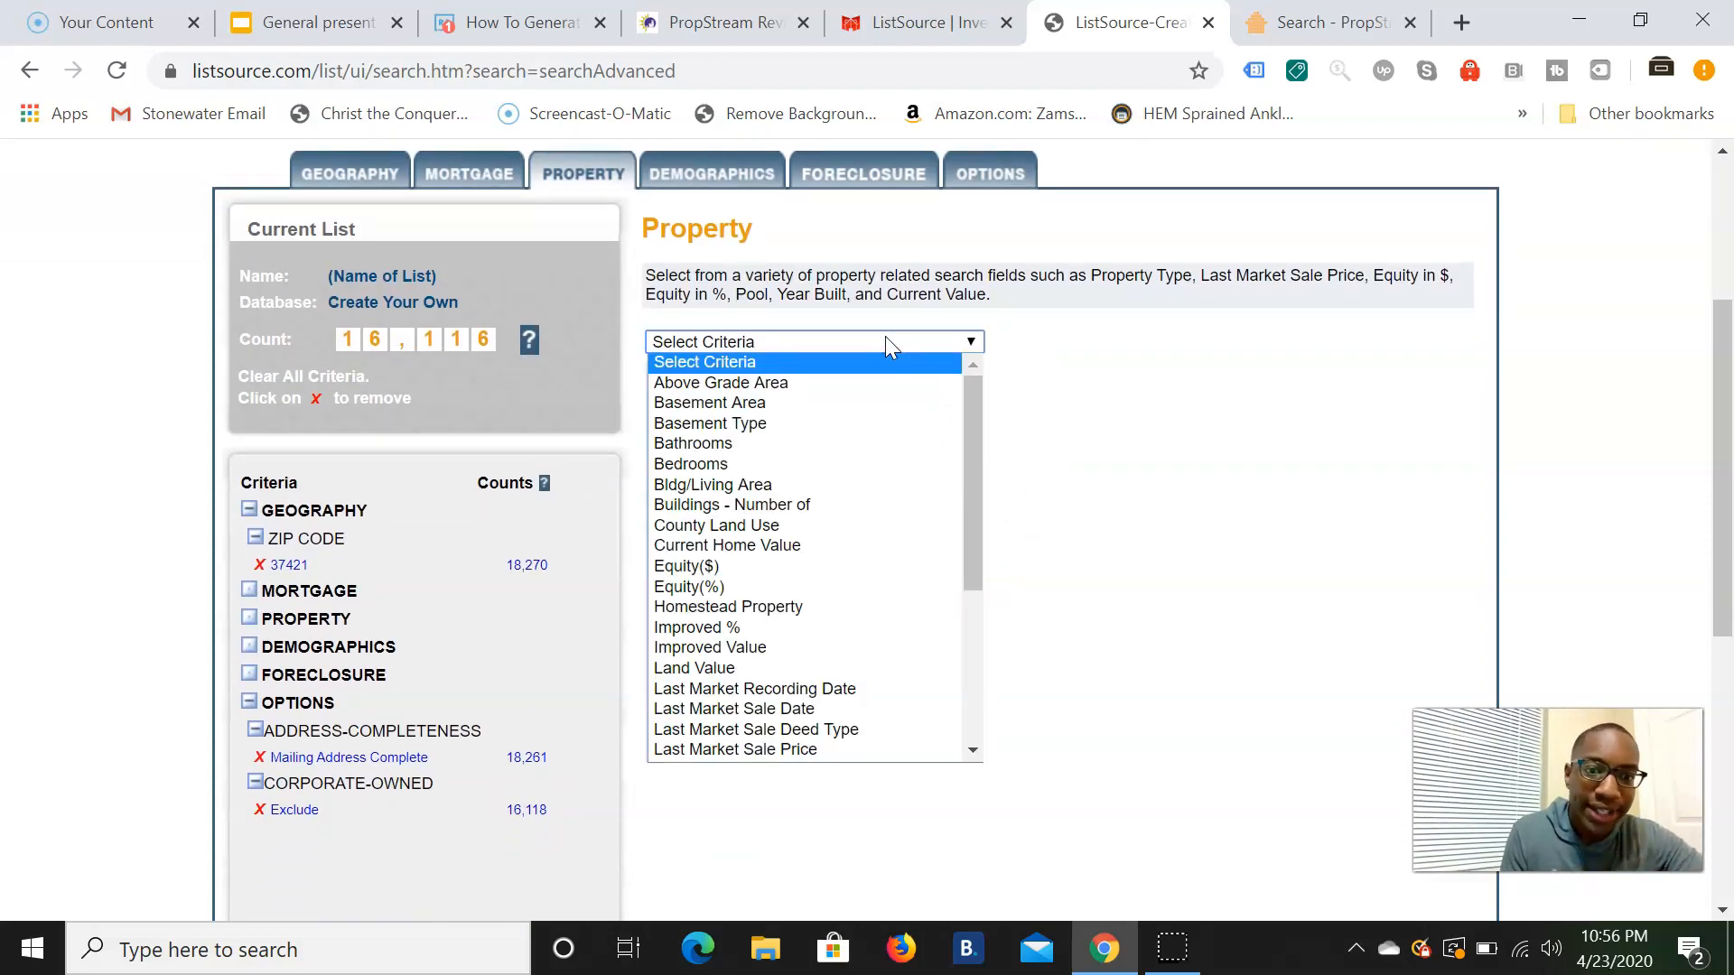
pyautogui.click(772, 587)
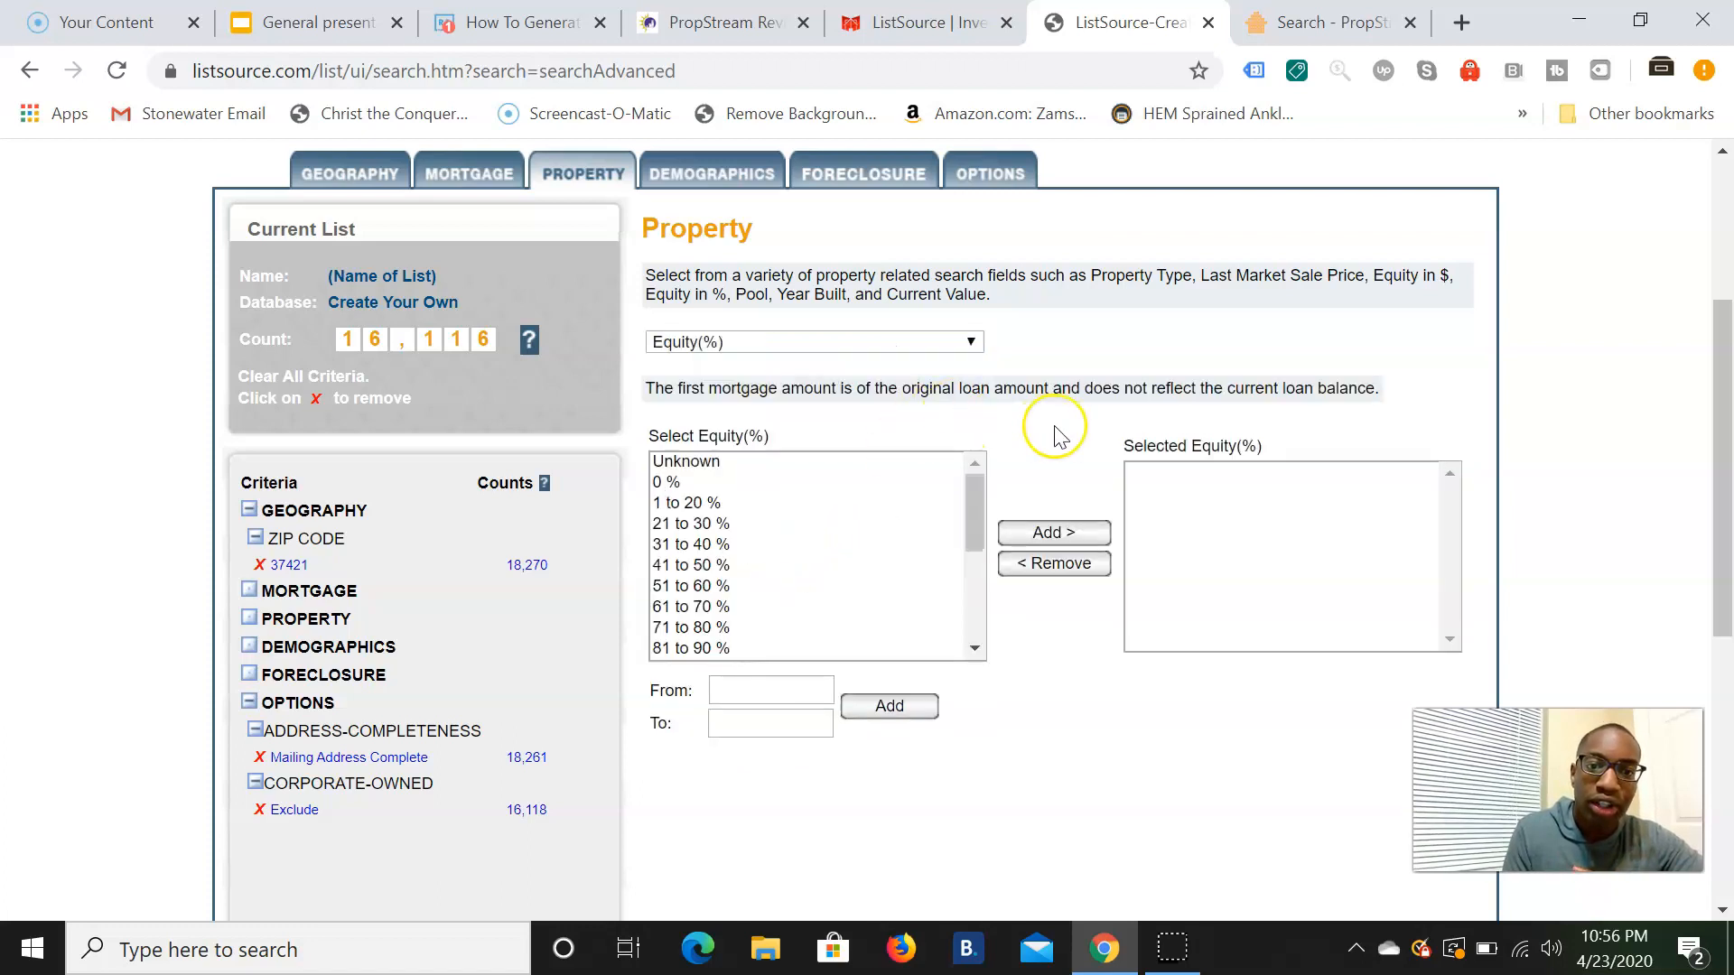
# Step: Add an equity range from 70 to 100 percent to the list criteria
pyautogui.click(1055, 429)
pyautogui.scroll(-1, 1056, 432)
pyautogui.click(776, 639)
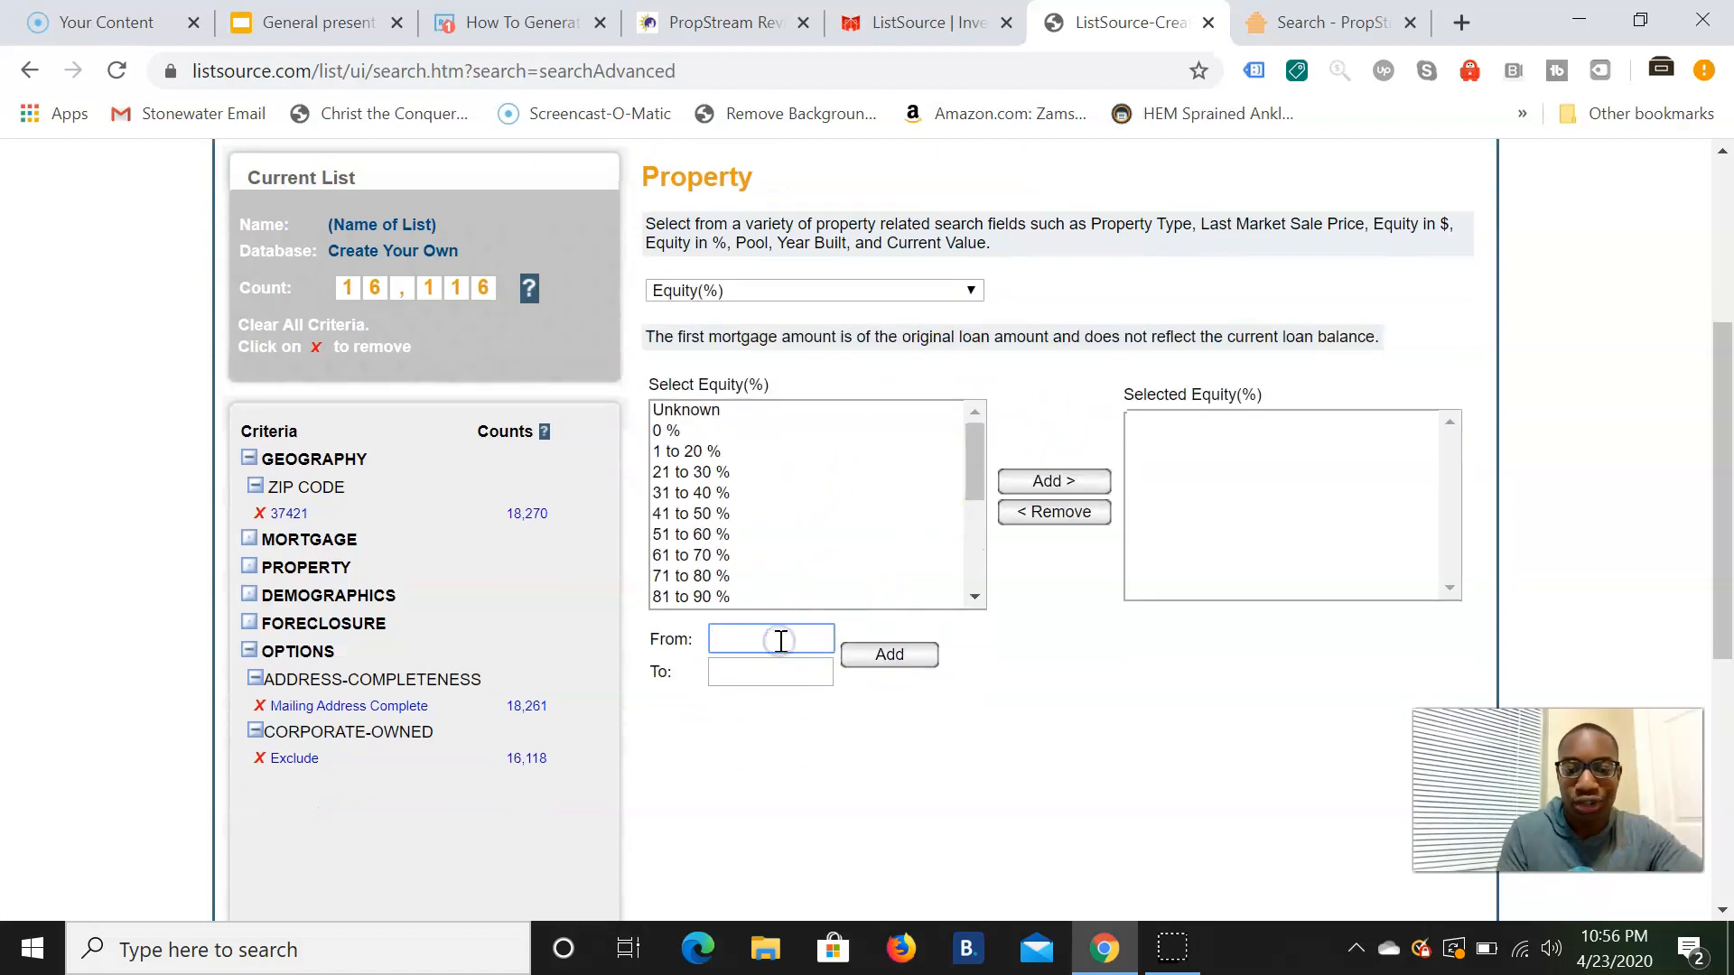
pyautogui.click(755, 673)
pyautogui.write('100')
pyautogui.click(799, 673)
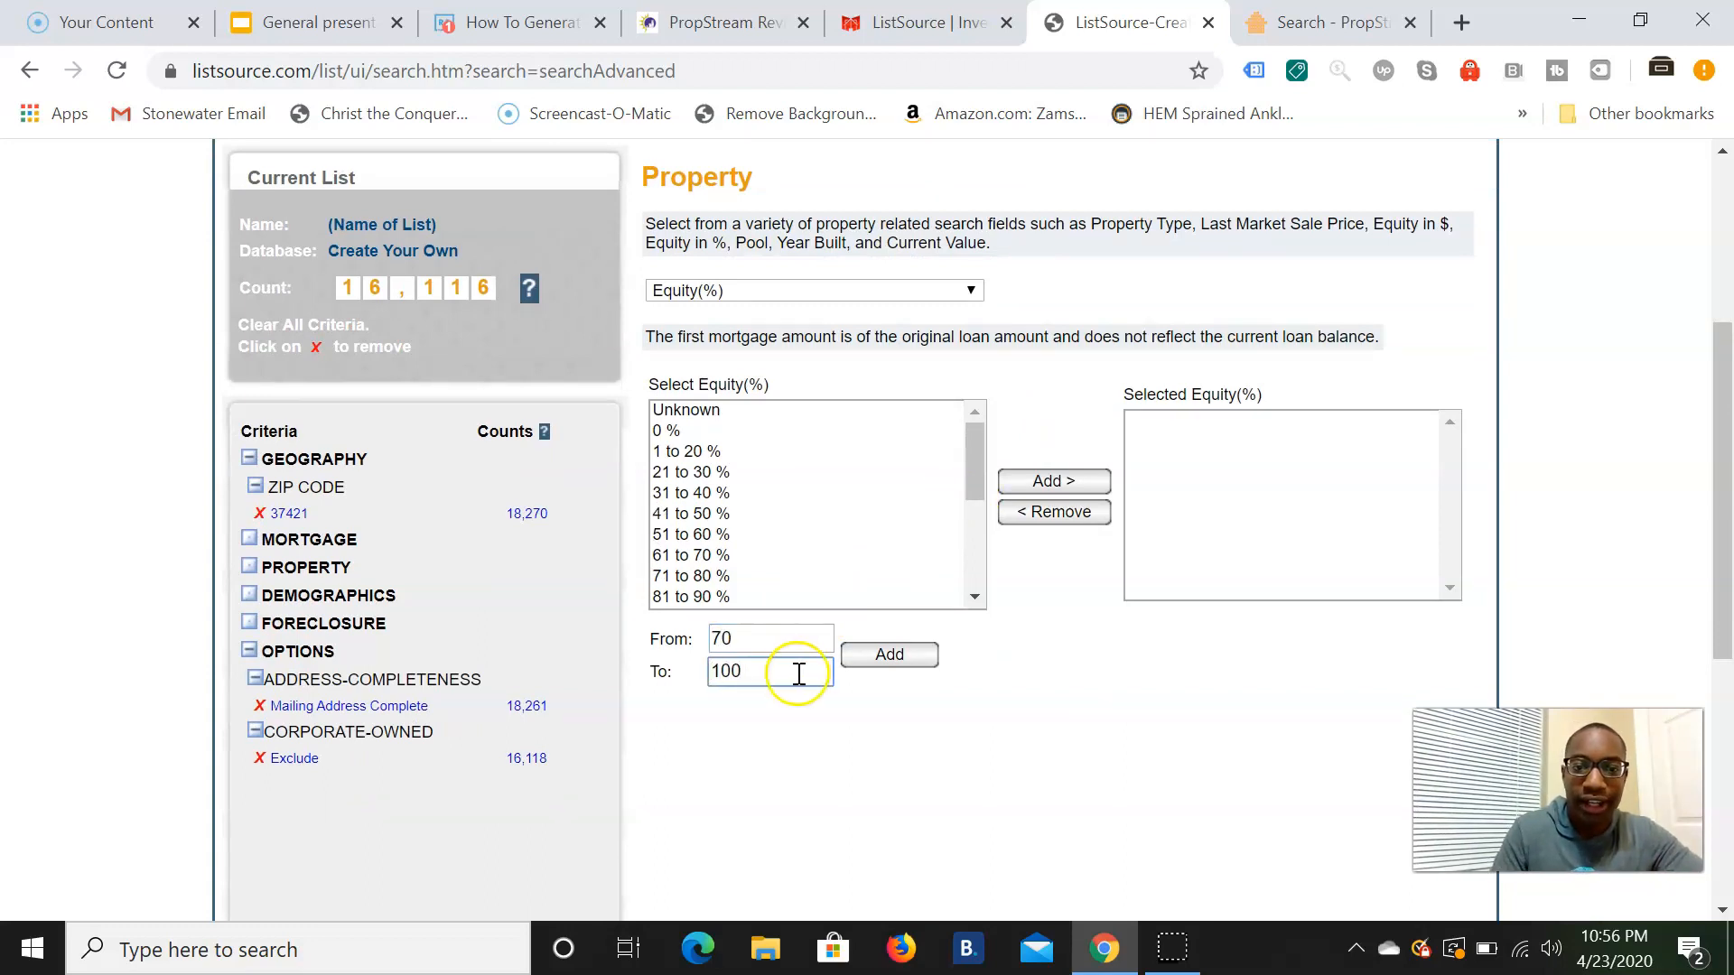
pyautogui.click(885, 655)
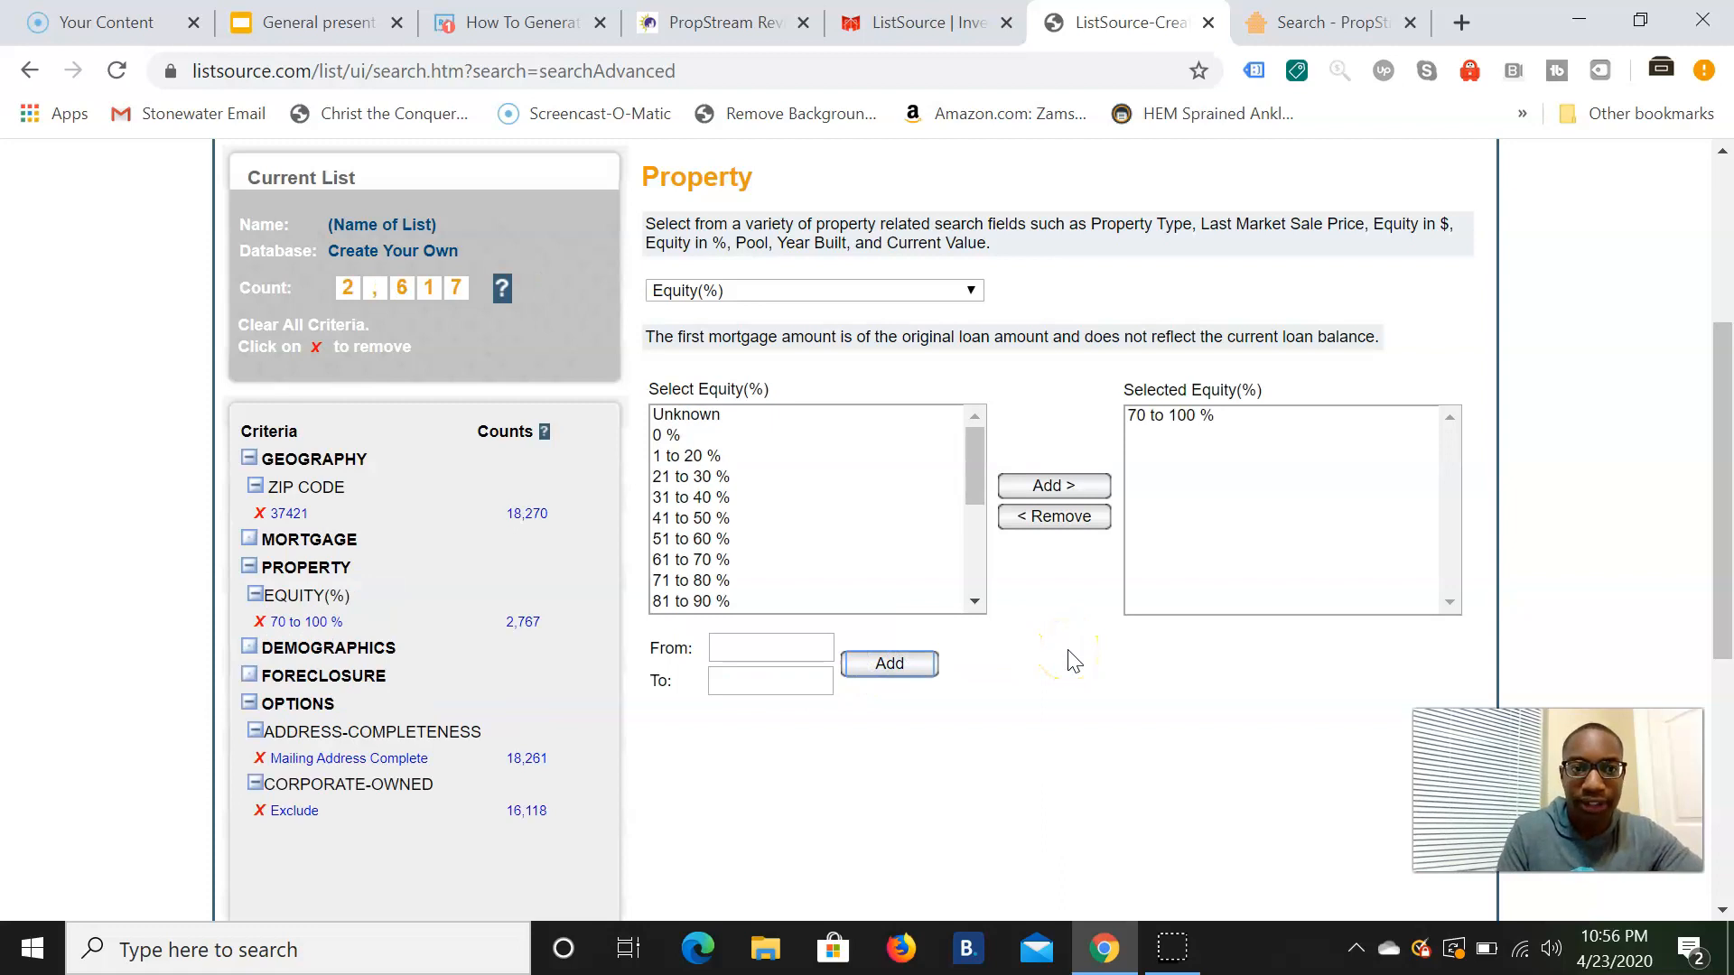
# Step: Choose Property Type as the next criterion in the list's property section
pyautogui.scroll(2, 1073, 661)
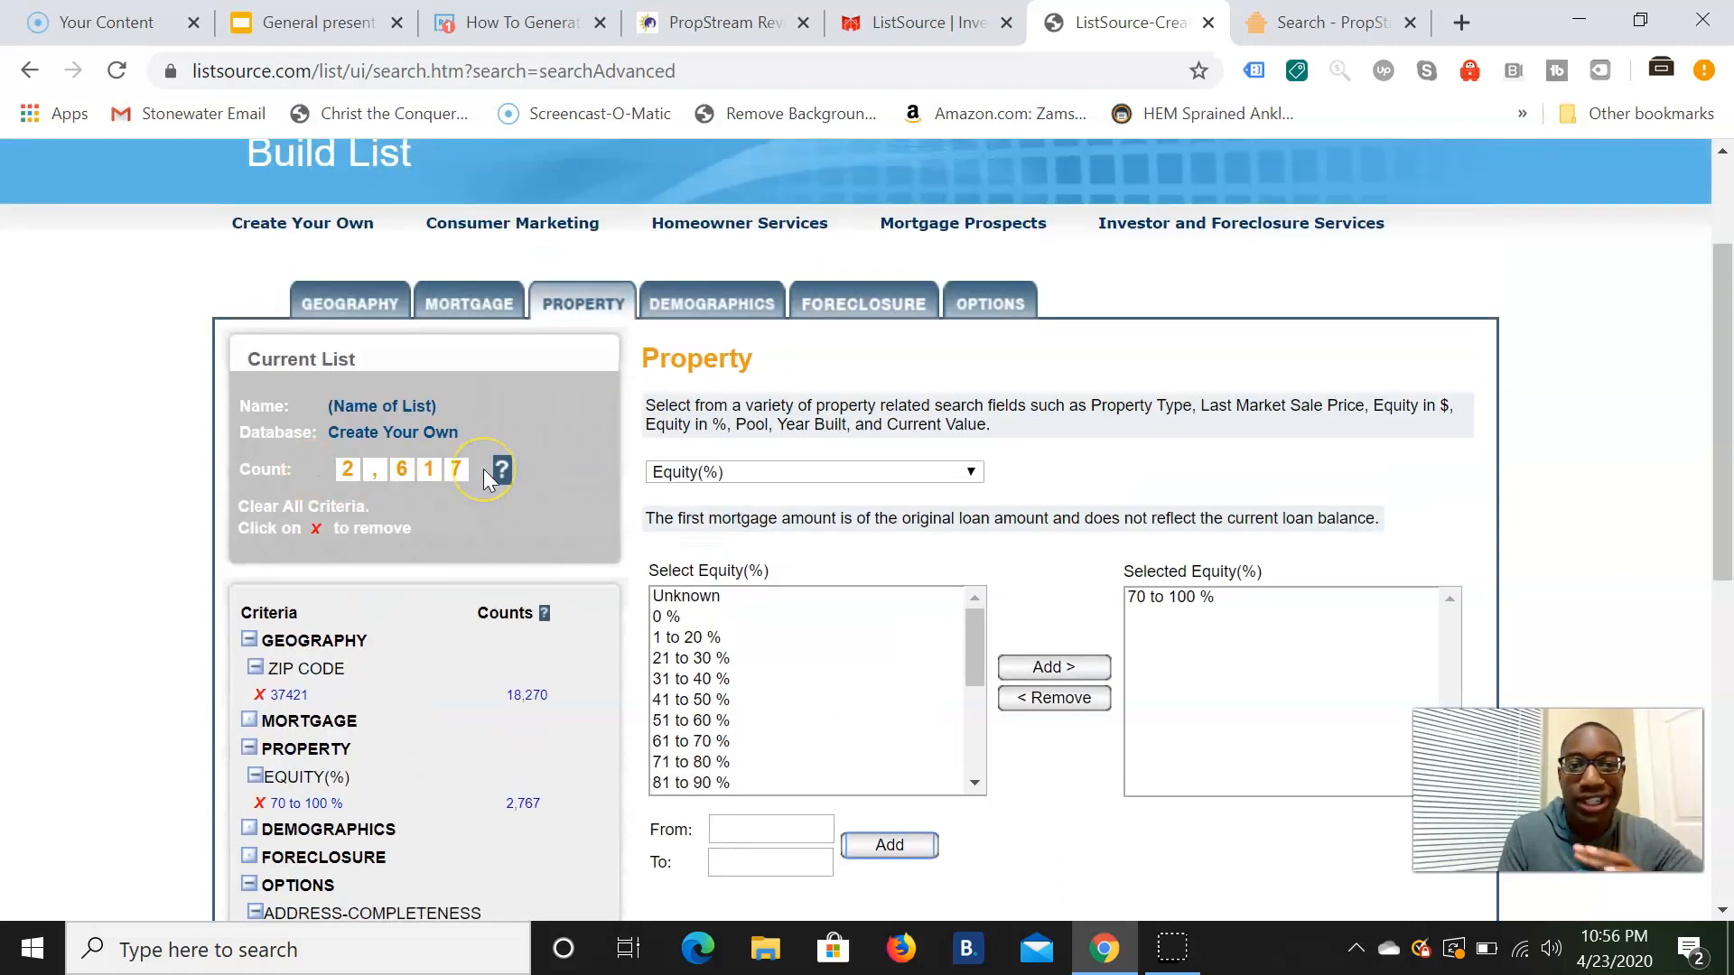
pyautogui.click(718, 305)
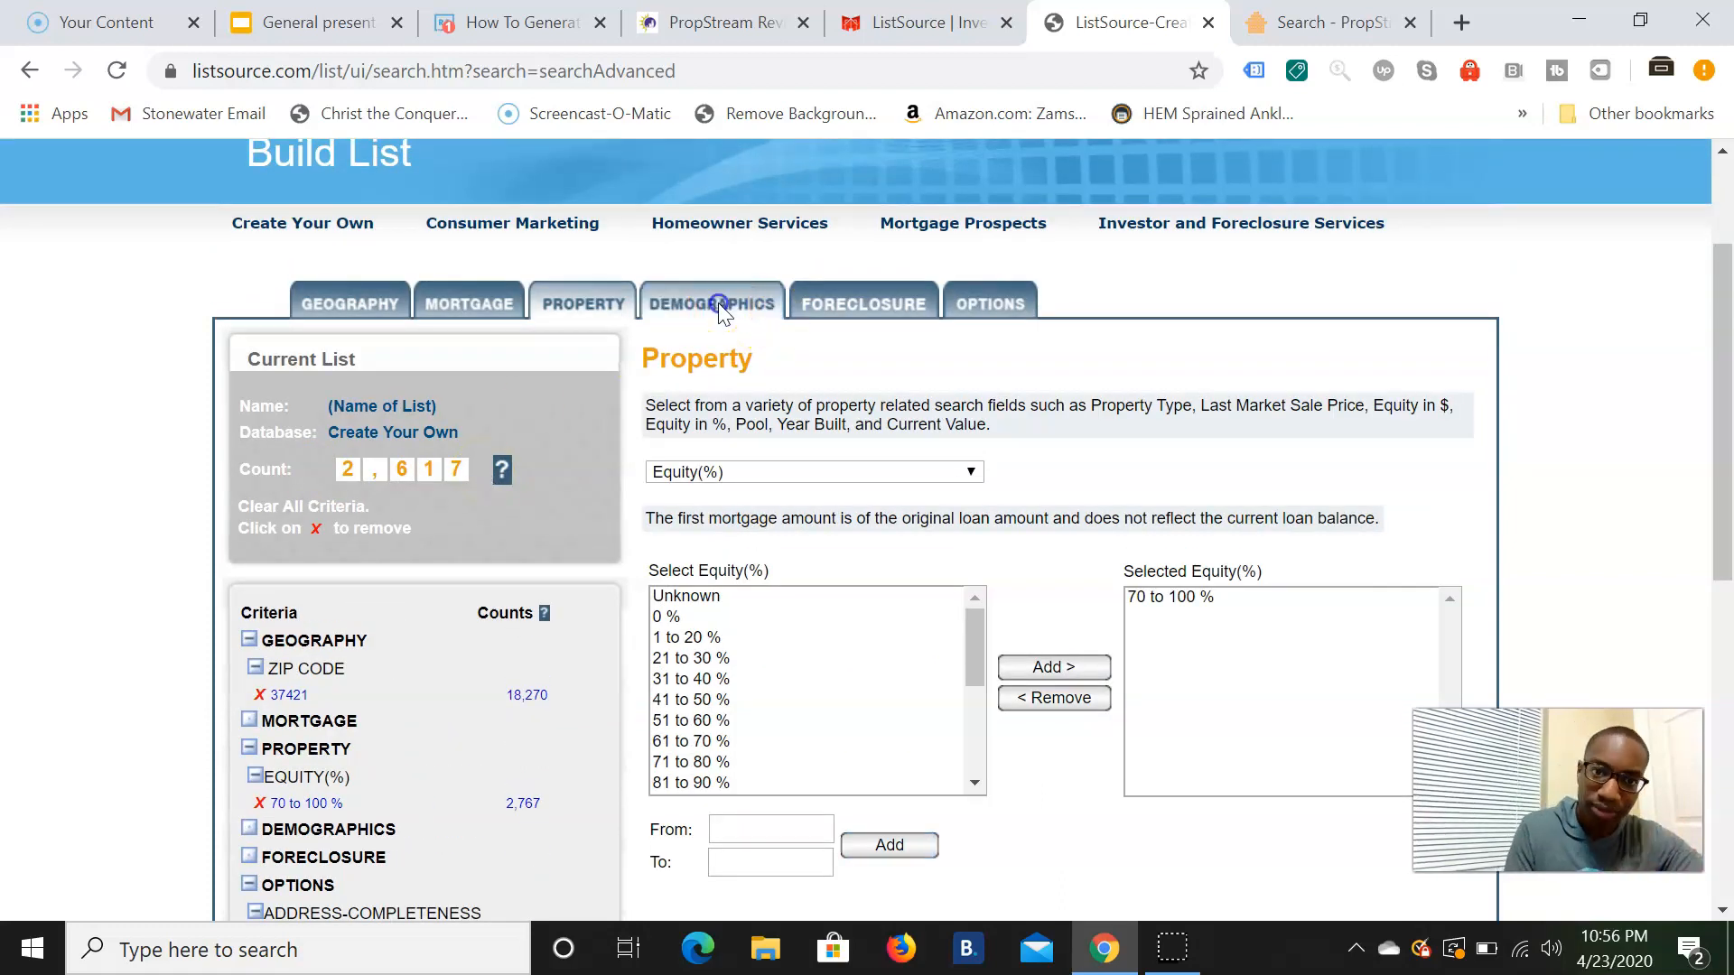
pyautogui.click(578, 302)
pyautogui.click(786, 481)
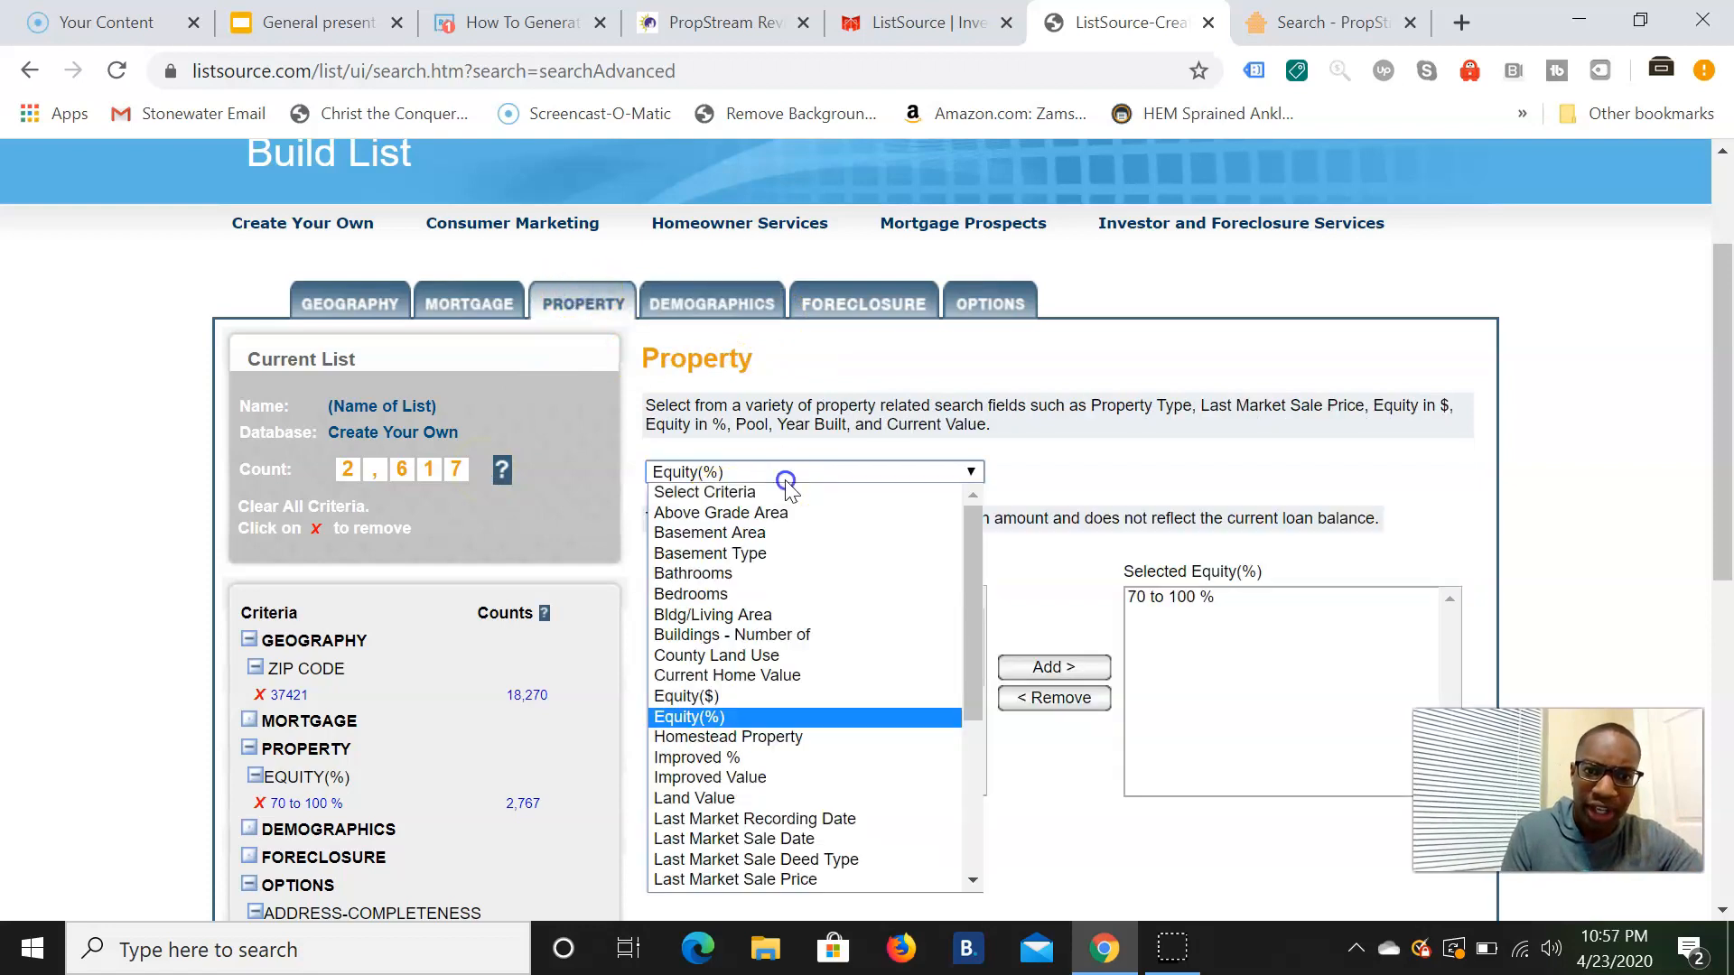
pyautogui.scroll(-4, 793, 742)
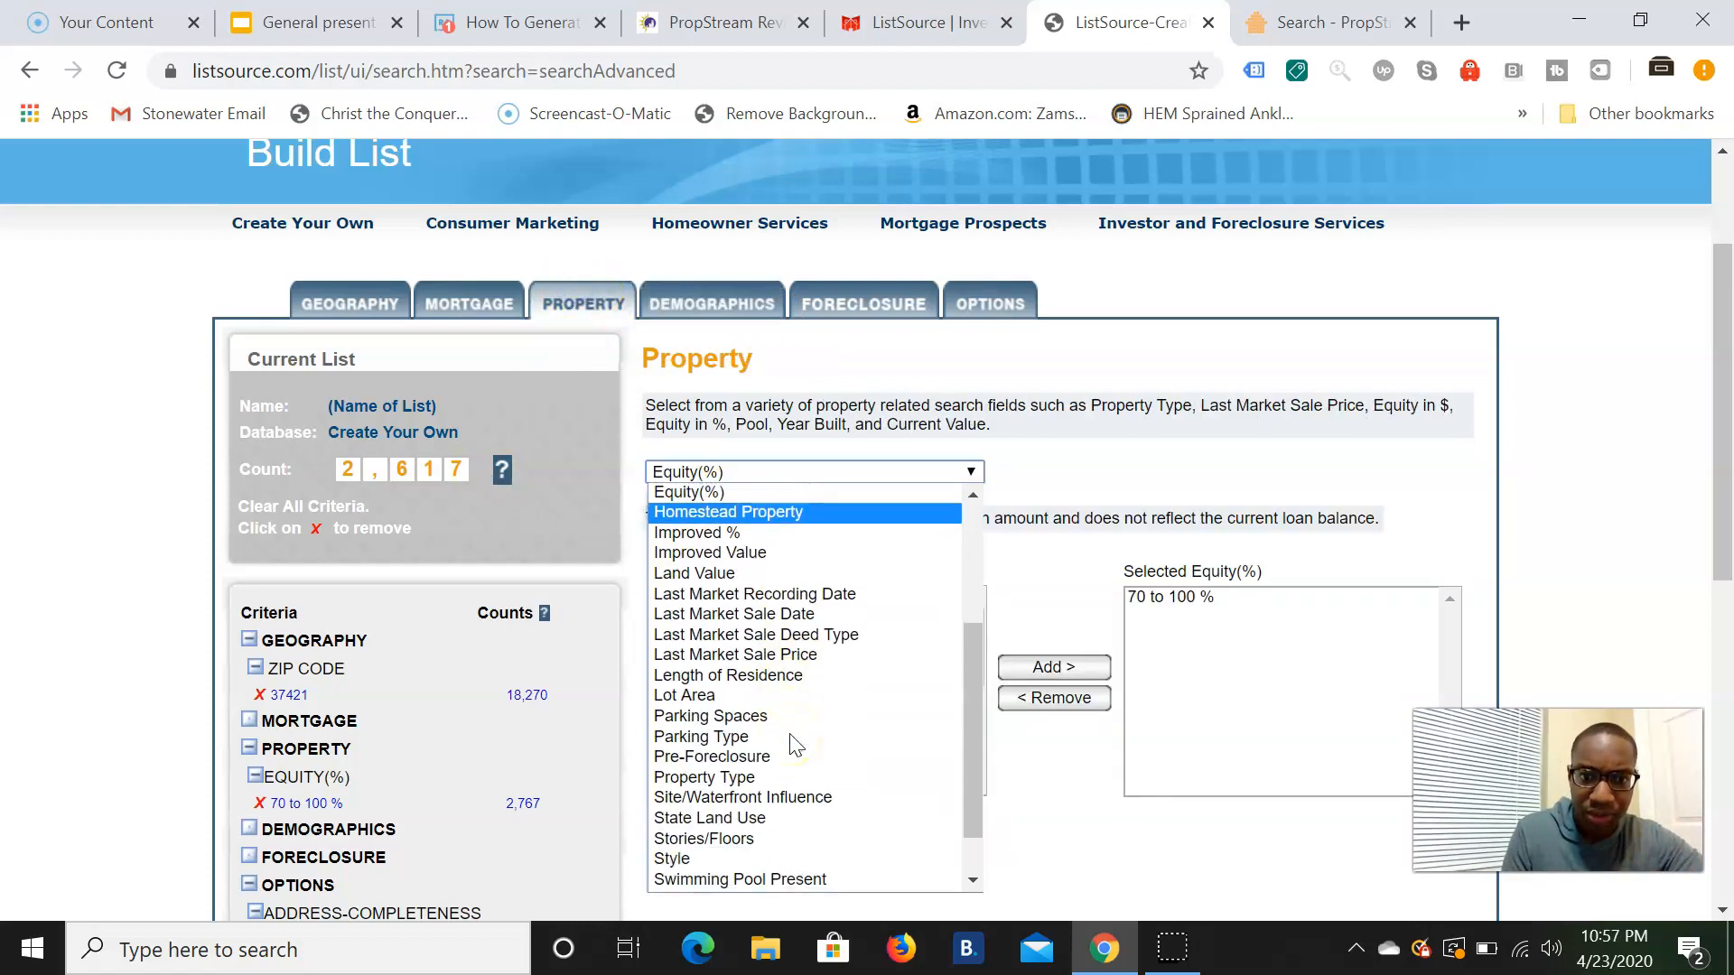
pyautogui.scroll(-1, 768, 763)
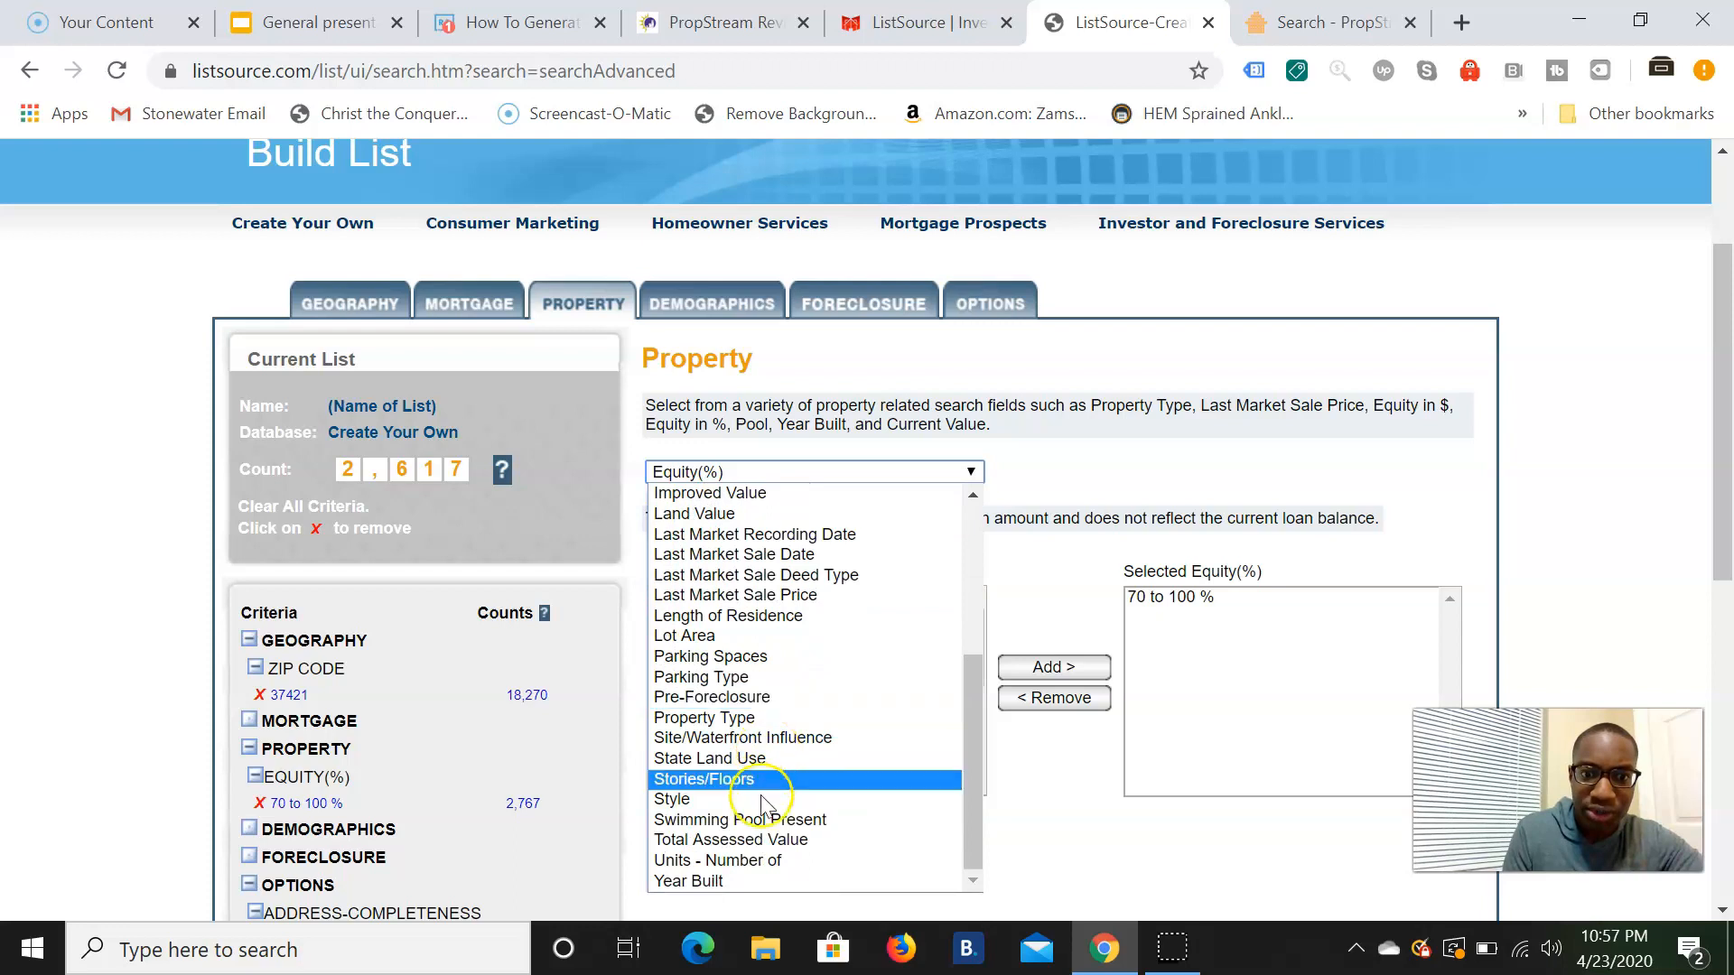
pyautogui.click(754, 718)
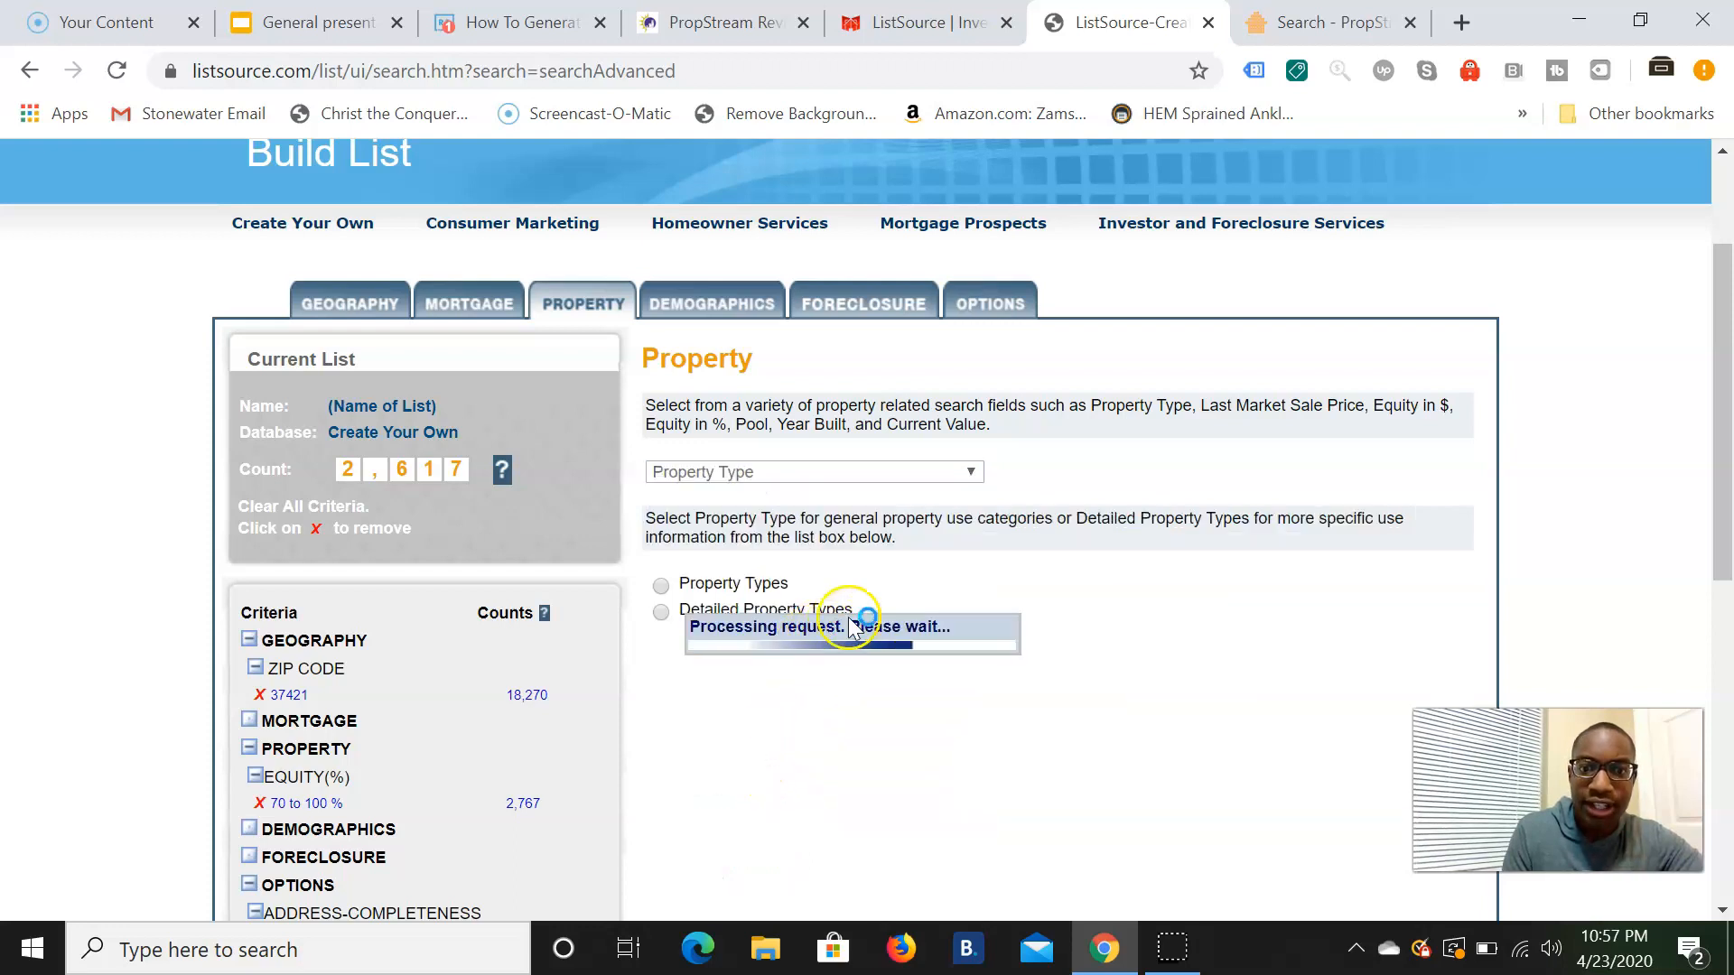
# Step: Add Residential: SFR to the selected property types of the list
pyautogui.scroll(-1, 987, 607)
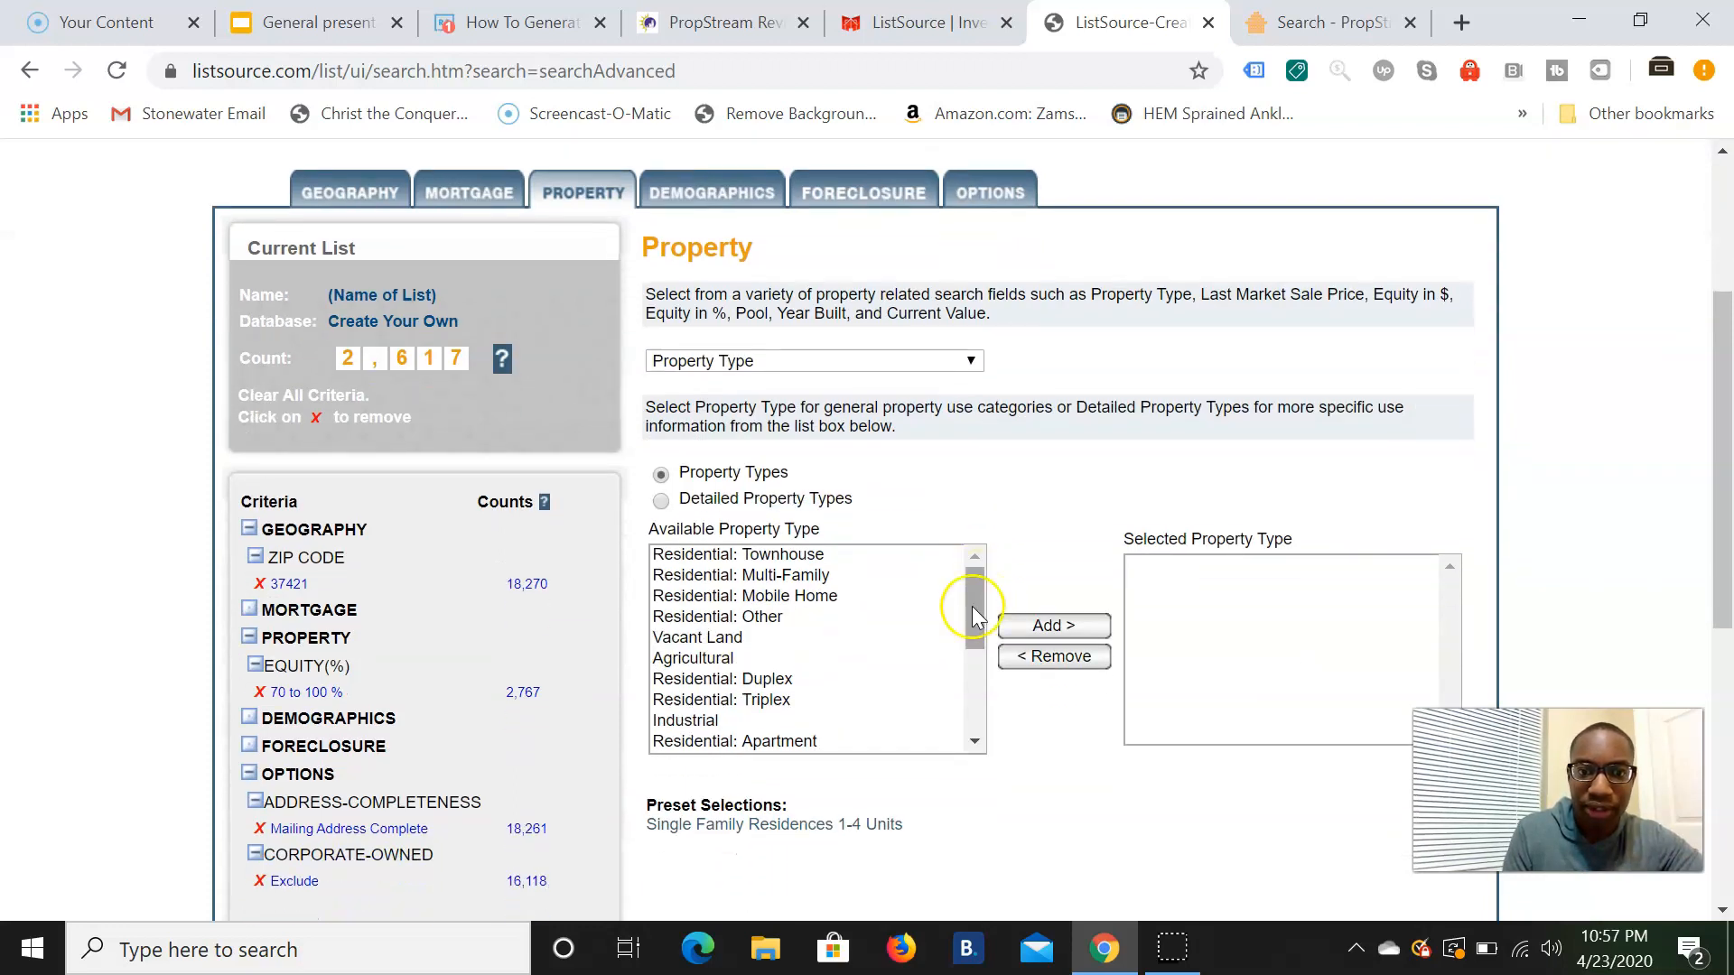
pyautogui.scroll(-1, 805, 669)
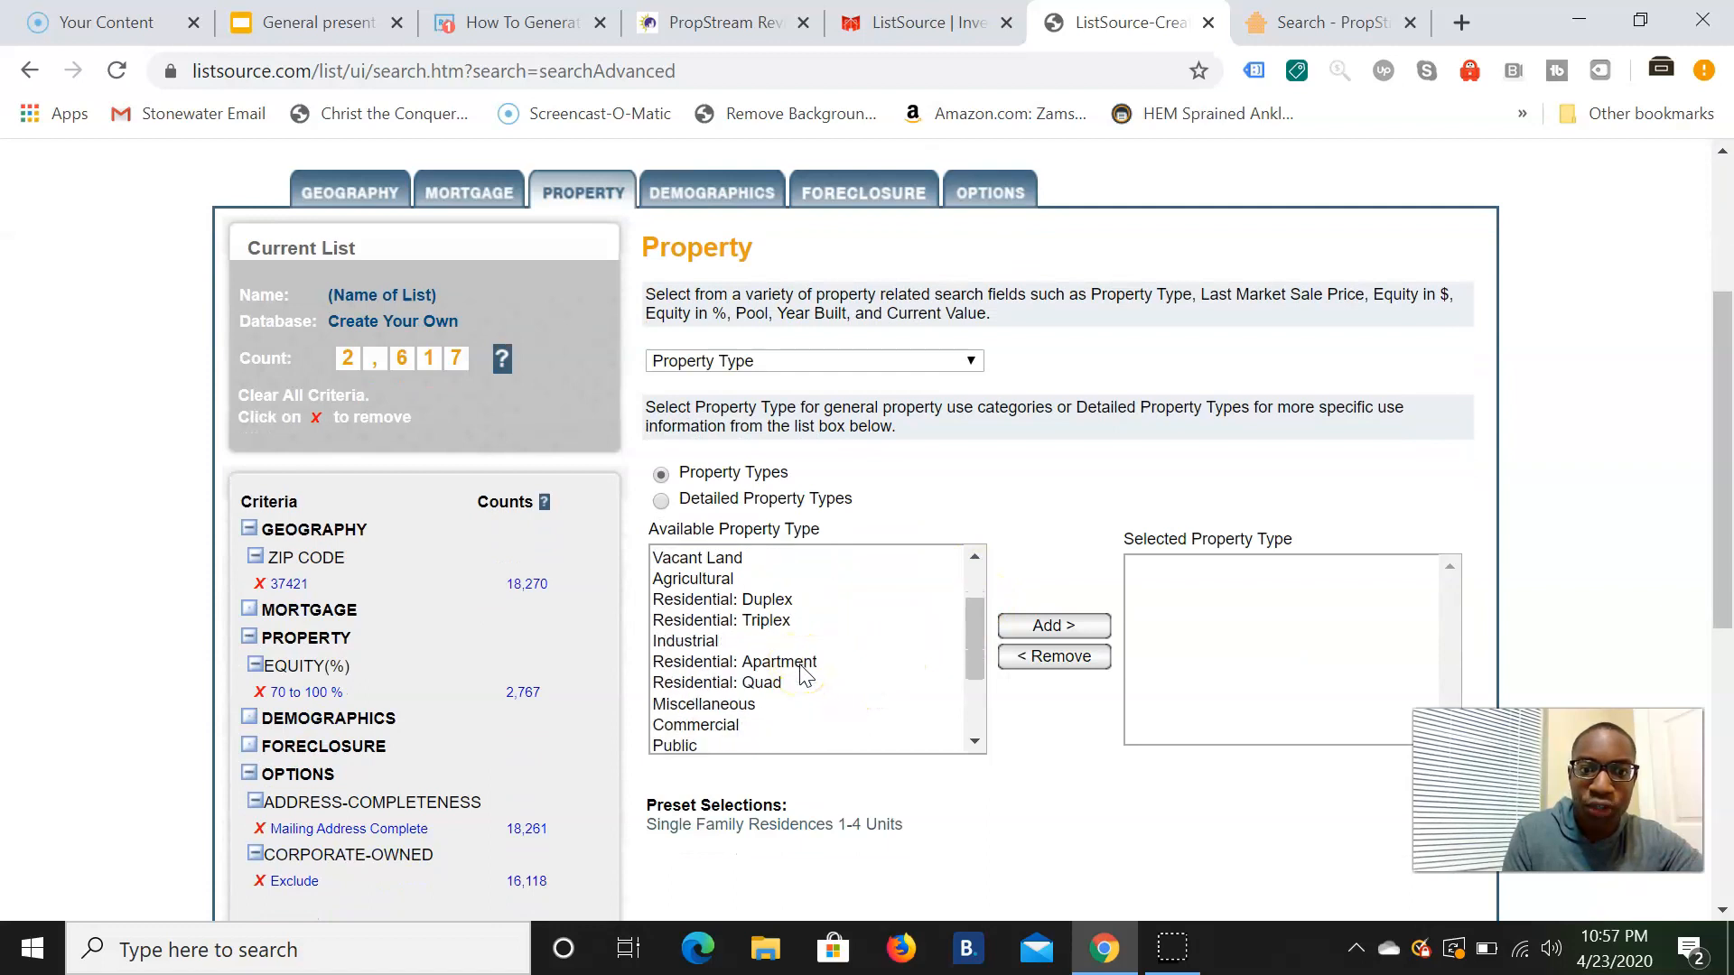
pyautogui.scroll(-1, 800, 671)
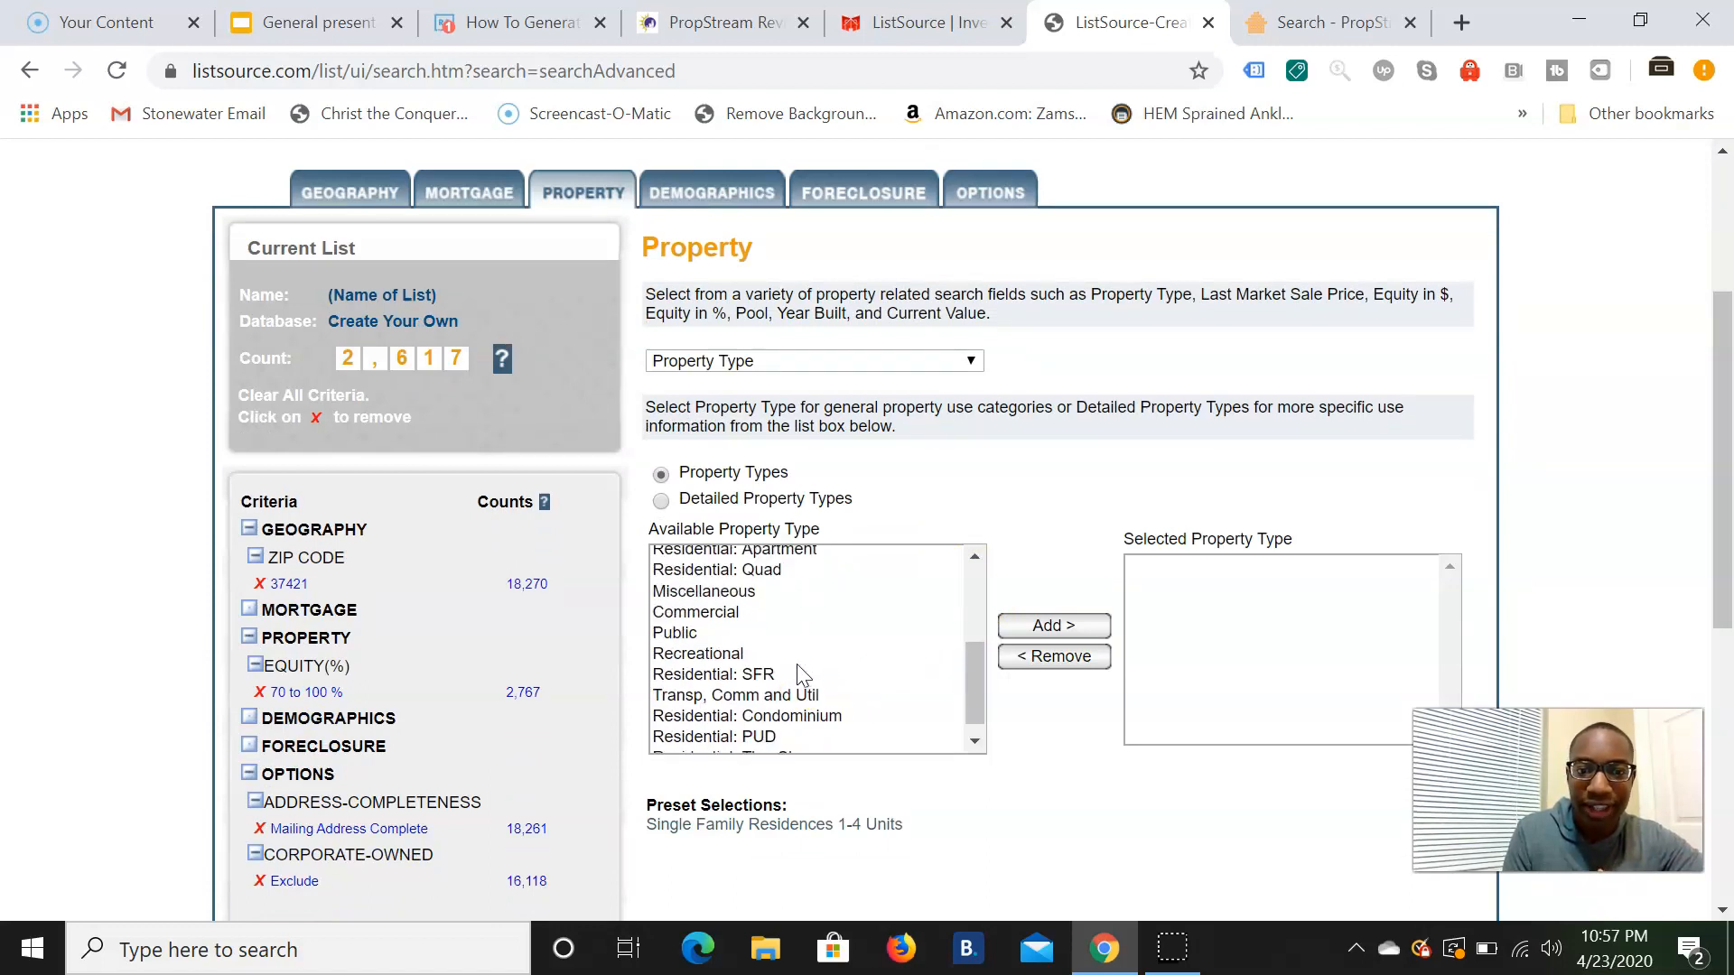
pyautogui.click(779, 677)
pyautogui.click(1030, 625)
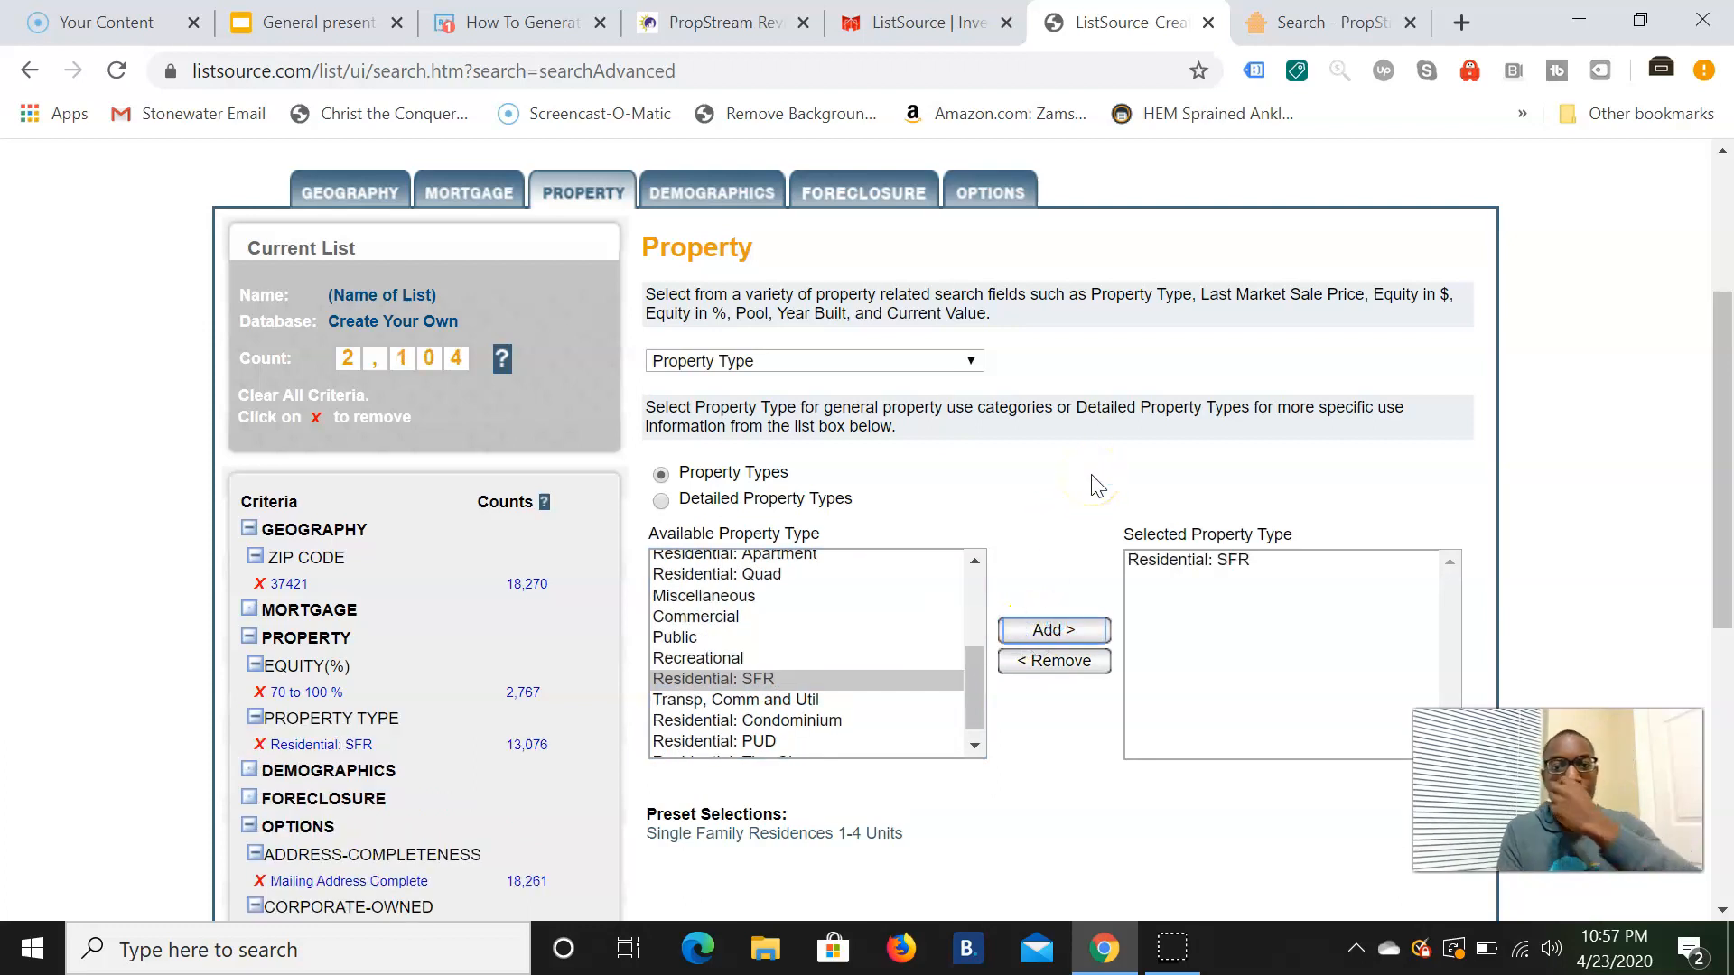
# Step: Switch the property criterion to Last Market Sale Date
pyautogui.scroll(1, 1094, 485)
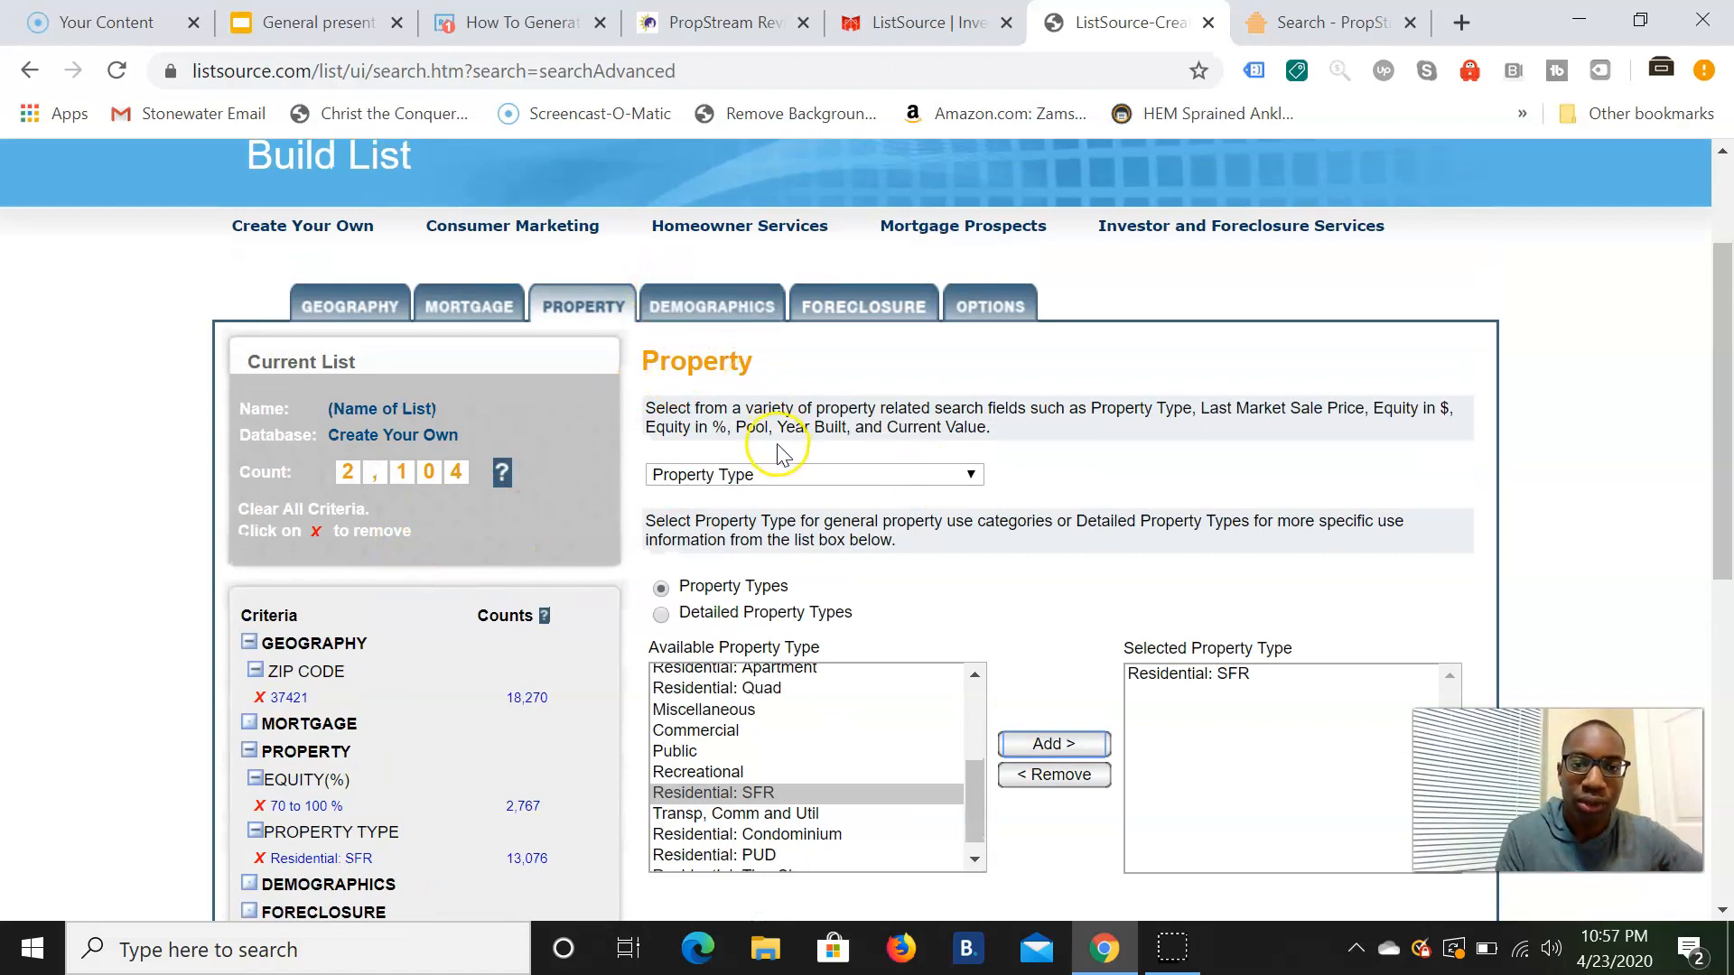
pyautogui.click(775, 473)
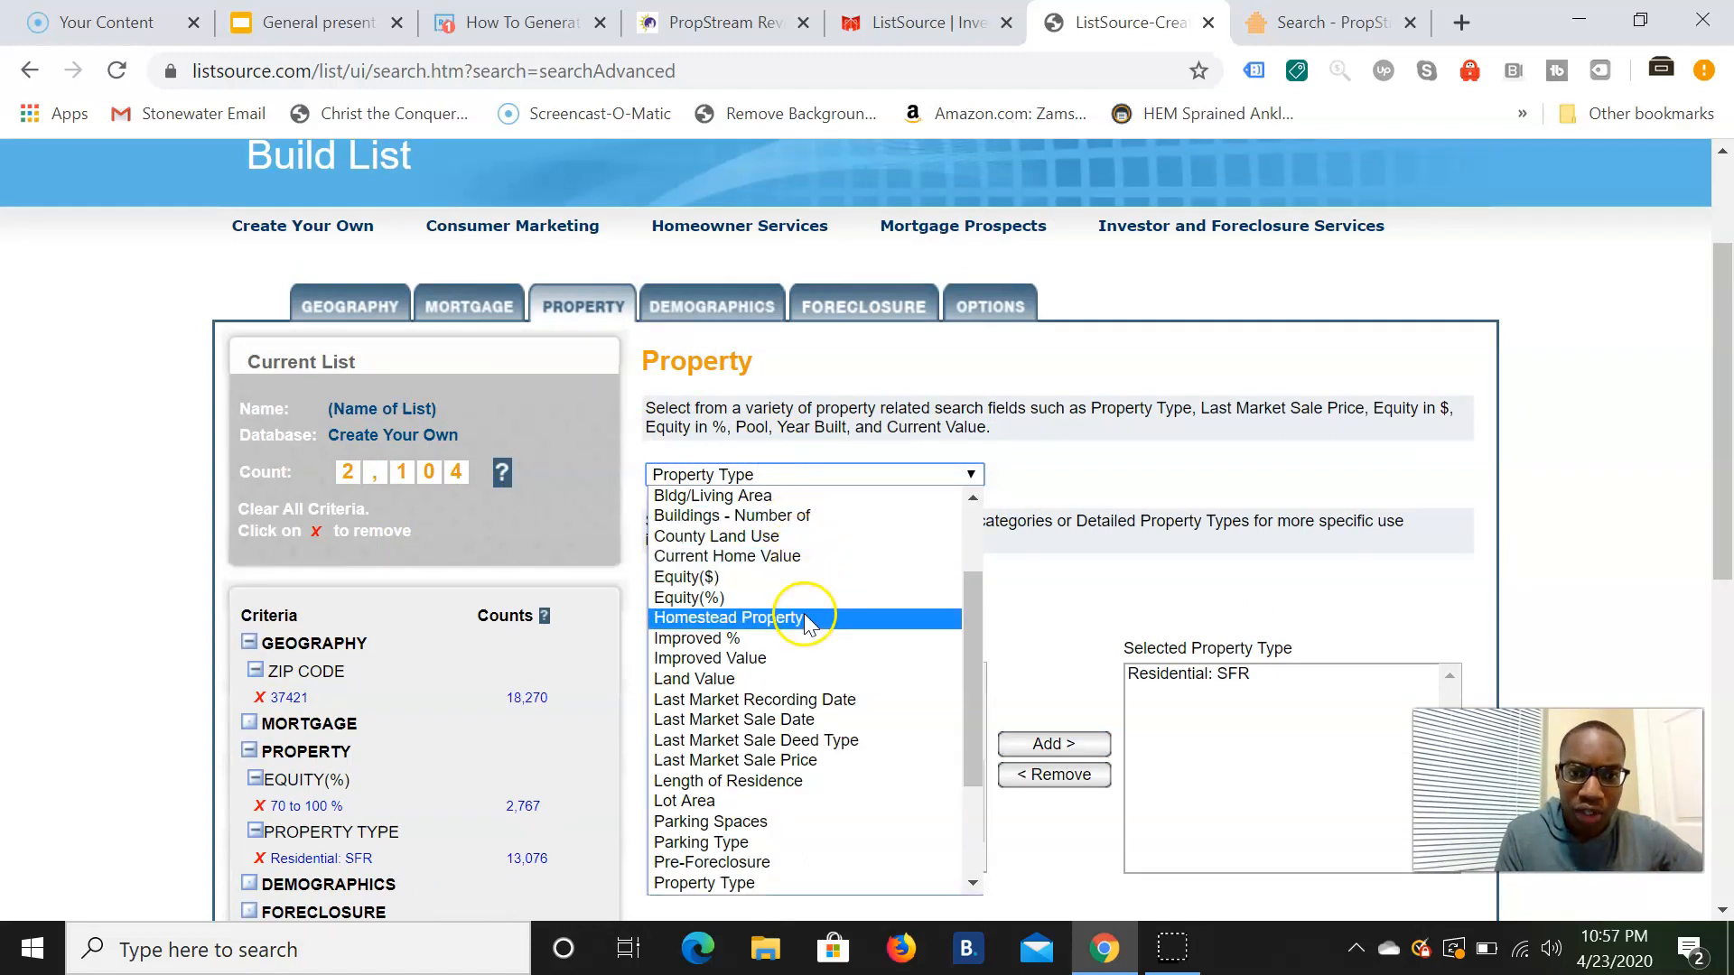
pyautogui.click(822, 719)
pyautogui.scroll(-3, 1122, 529)
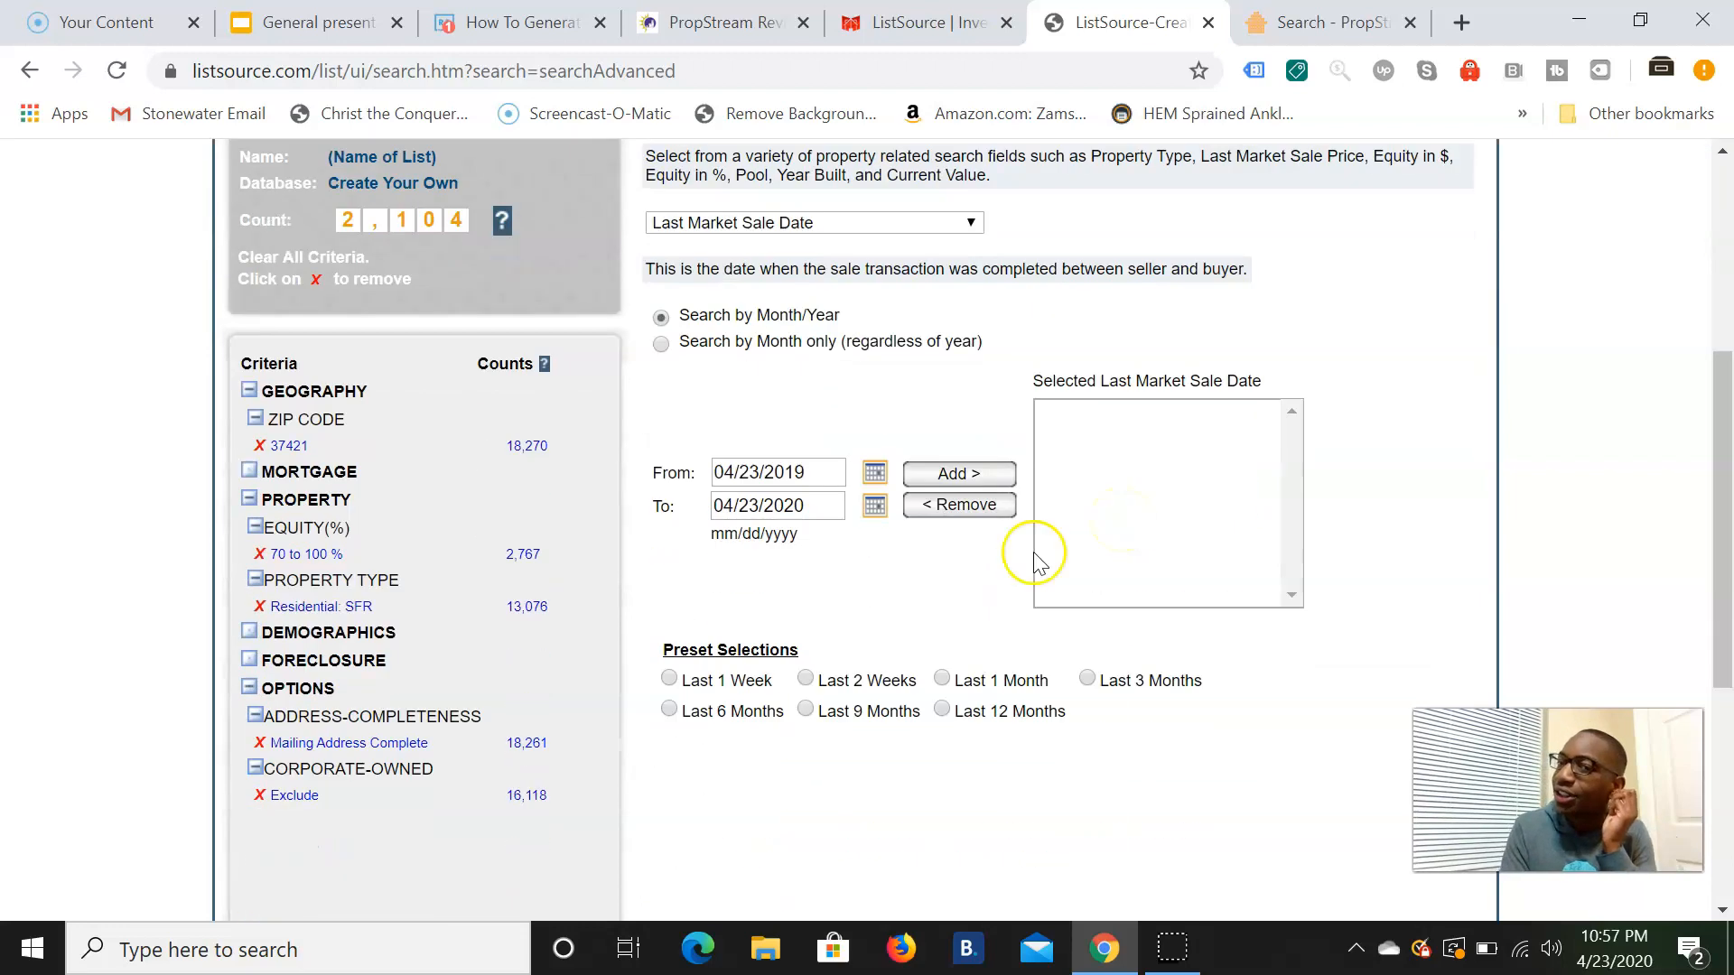
# Step: Add a last market sale date range from 04/23/1900 to 04/23/2005 to the list criteria
pyautogui.click(817, 476)
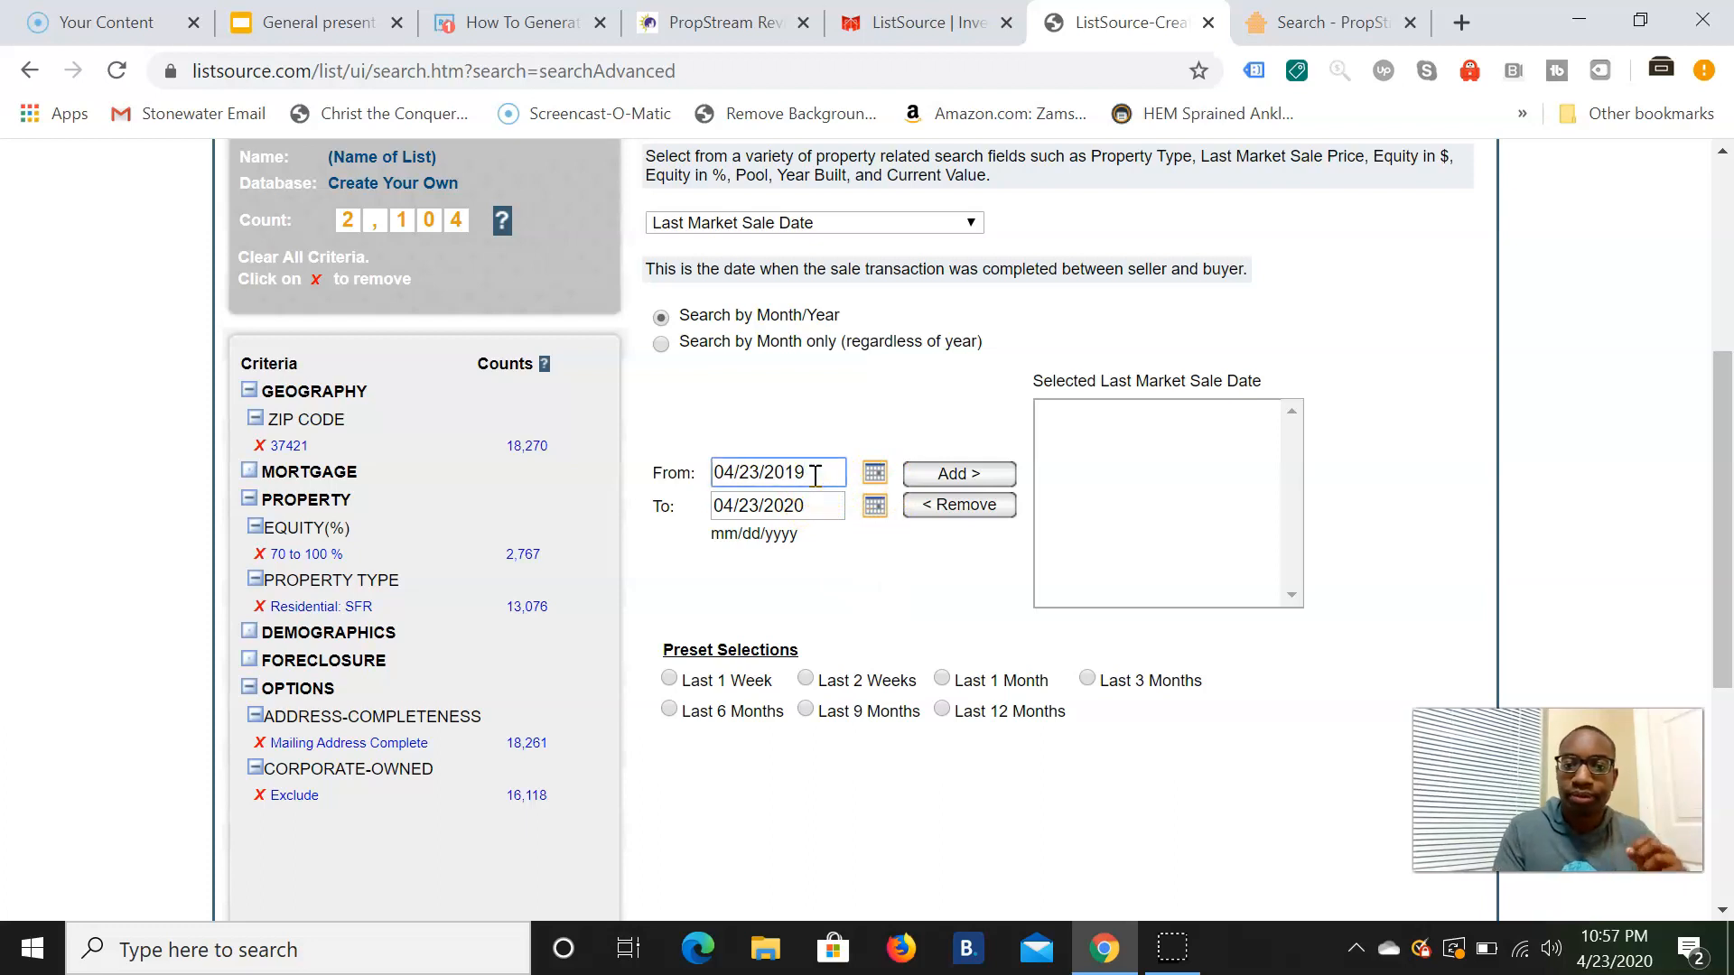
pyautogui.press('BackSpace')
pyautogui.press('BackSpace')
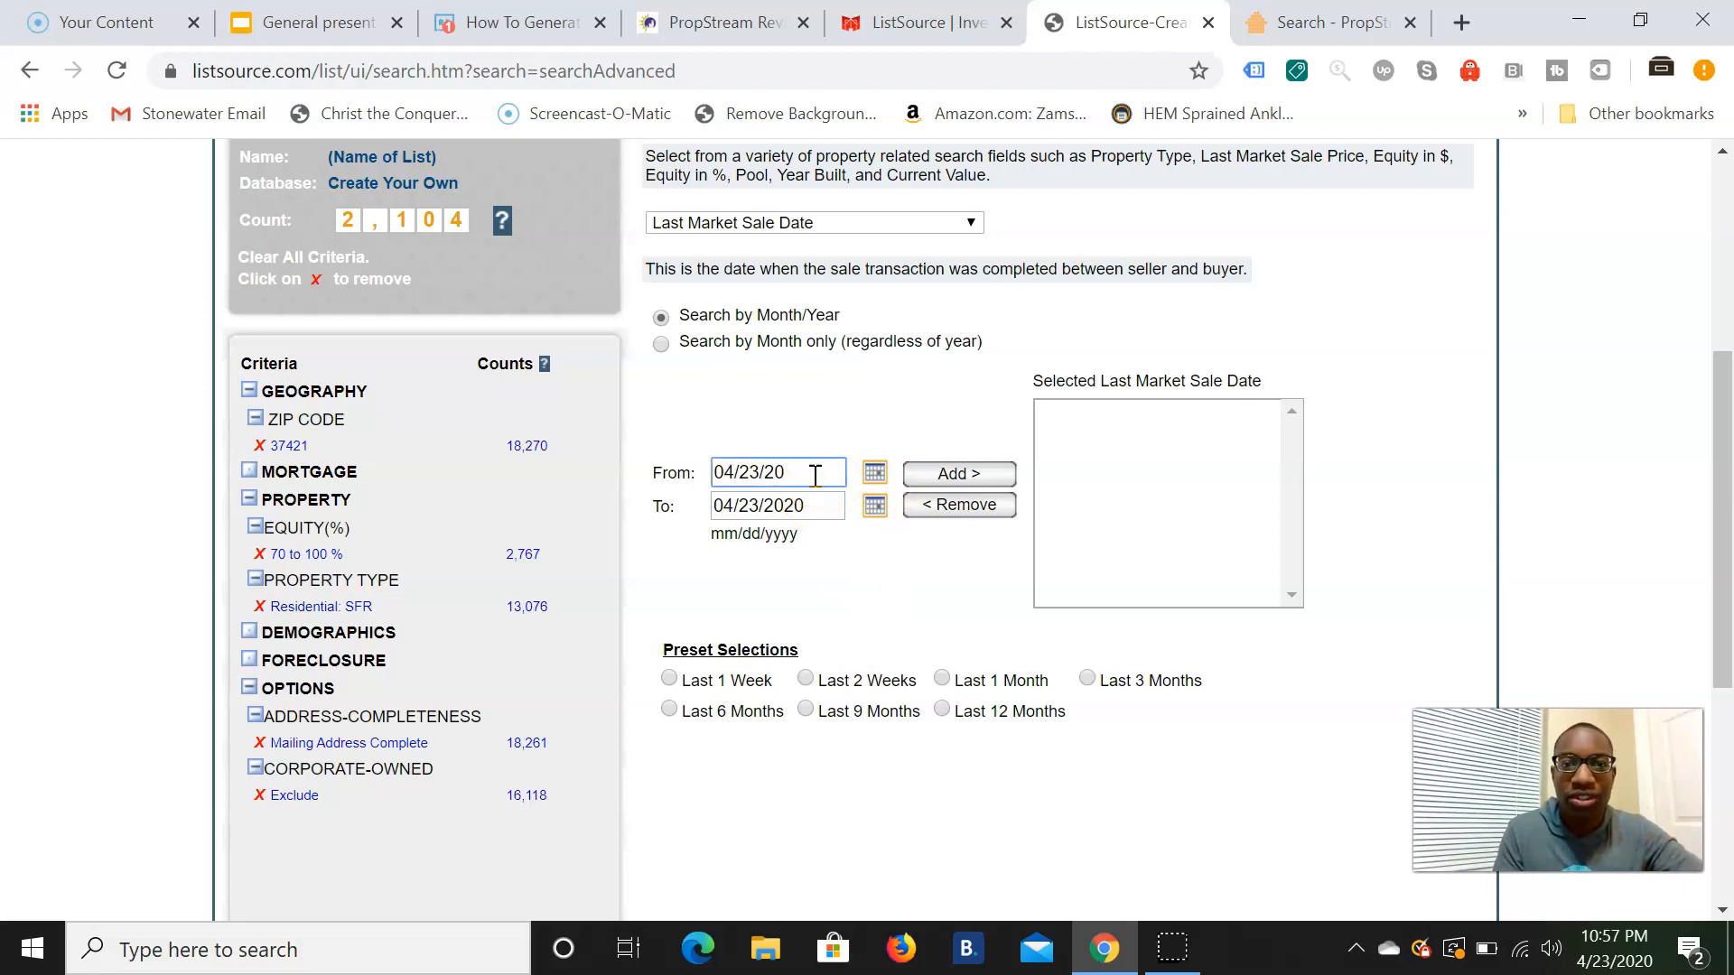
pyautogui.write('1900')
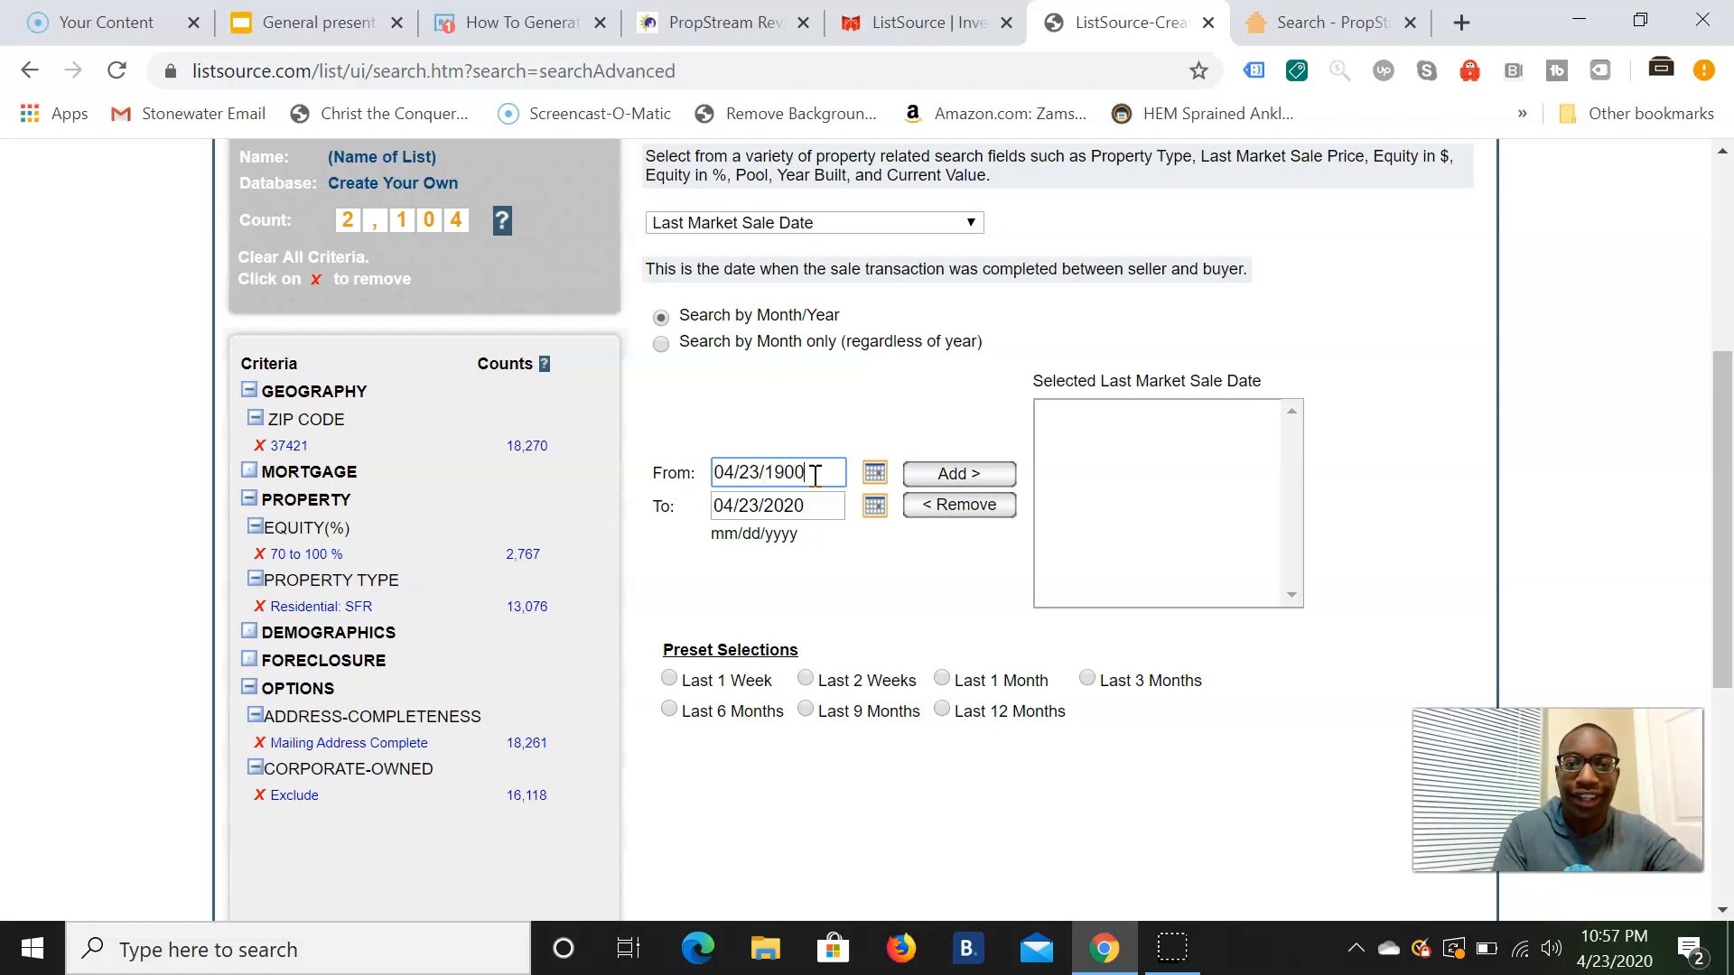
pyautogui.click(816, 516)
pyautogui.press('BackSpace')
pyautogui.press('BackSpace')
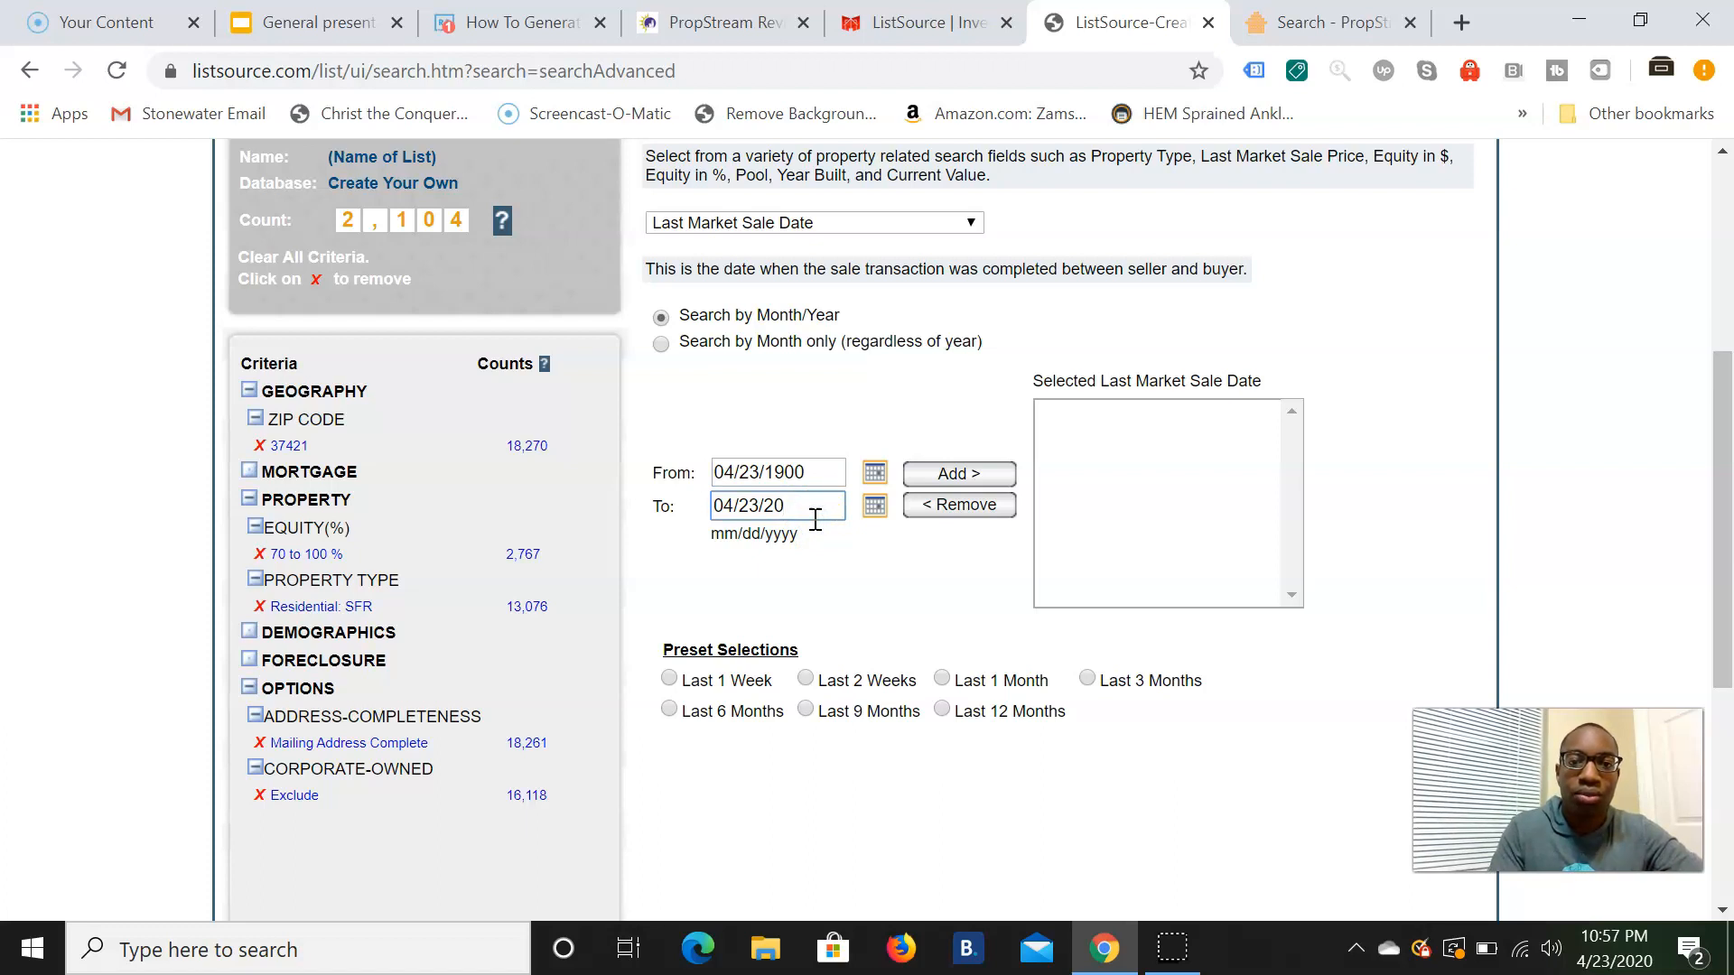
pyautogui.write('05')
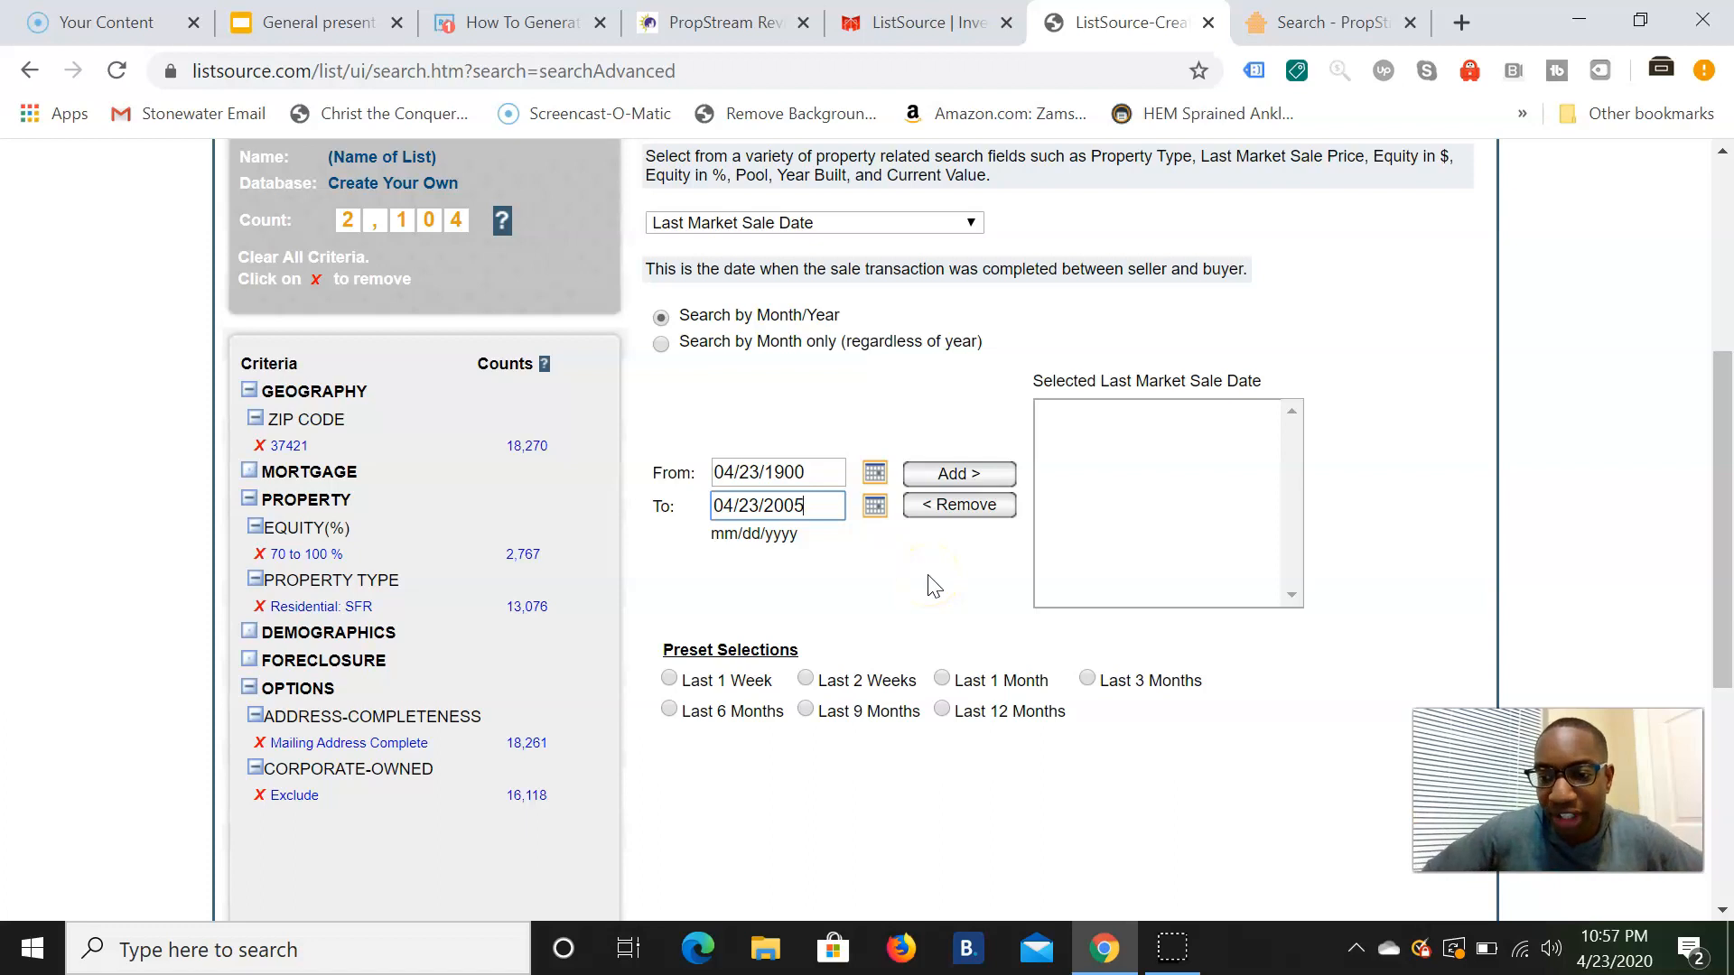
pyautogui.click(950, 478)
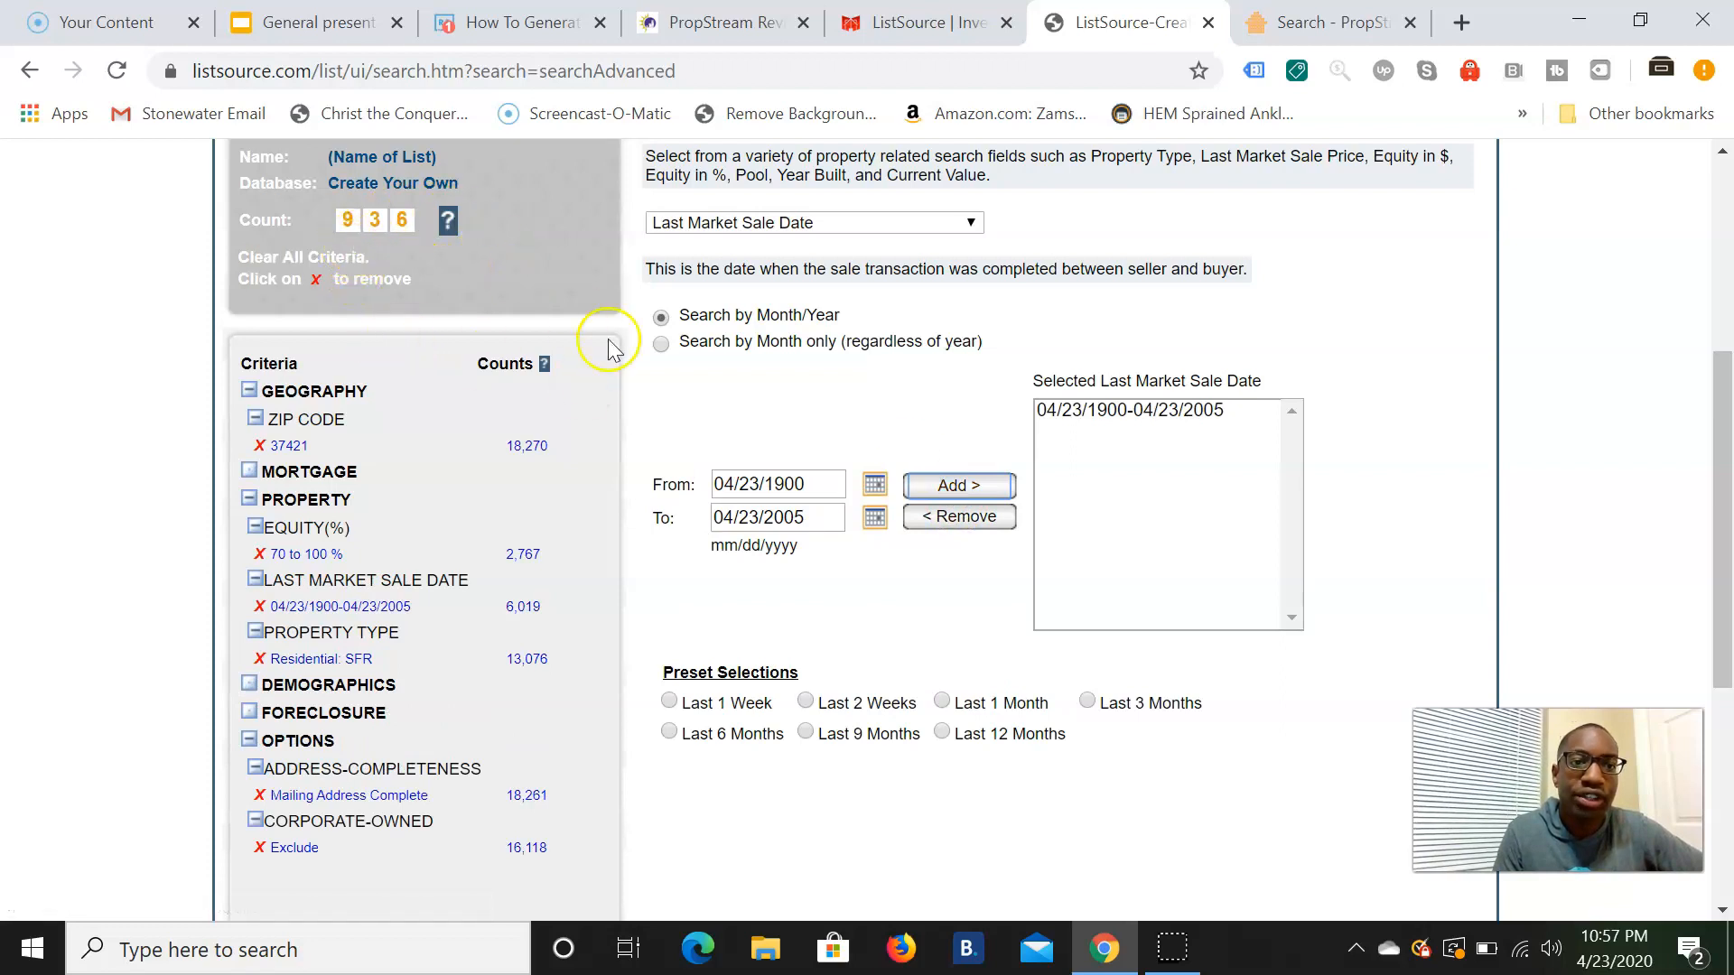
pyautogui.click(878, 226)
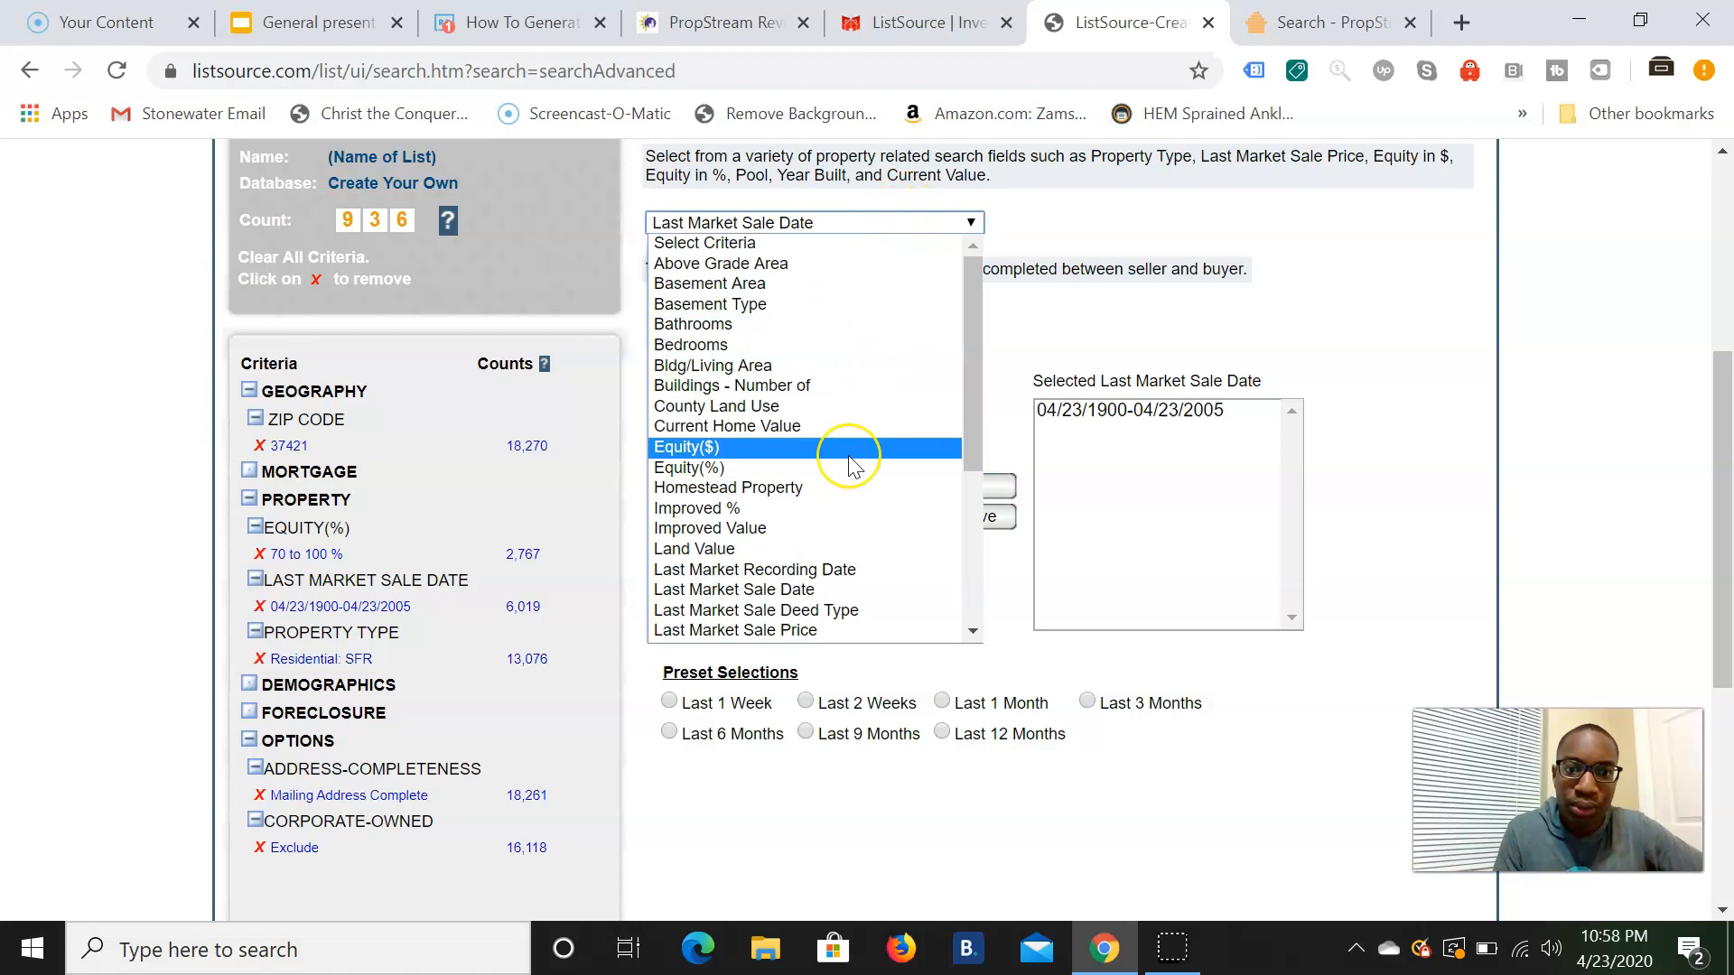
pyautogui.scroll(-2, 840, 456)
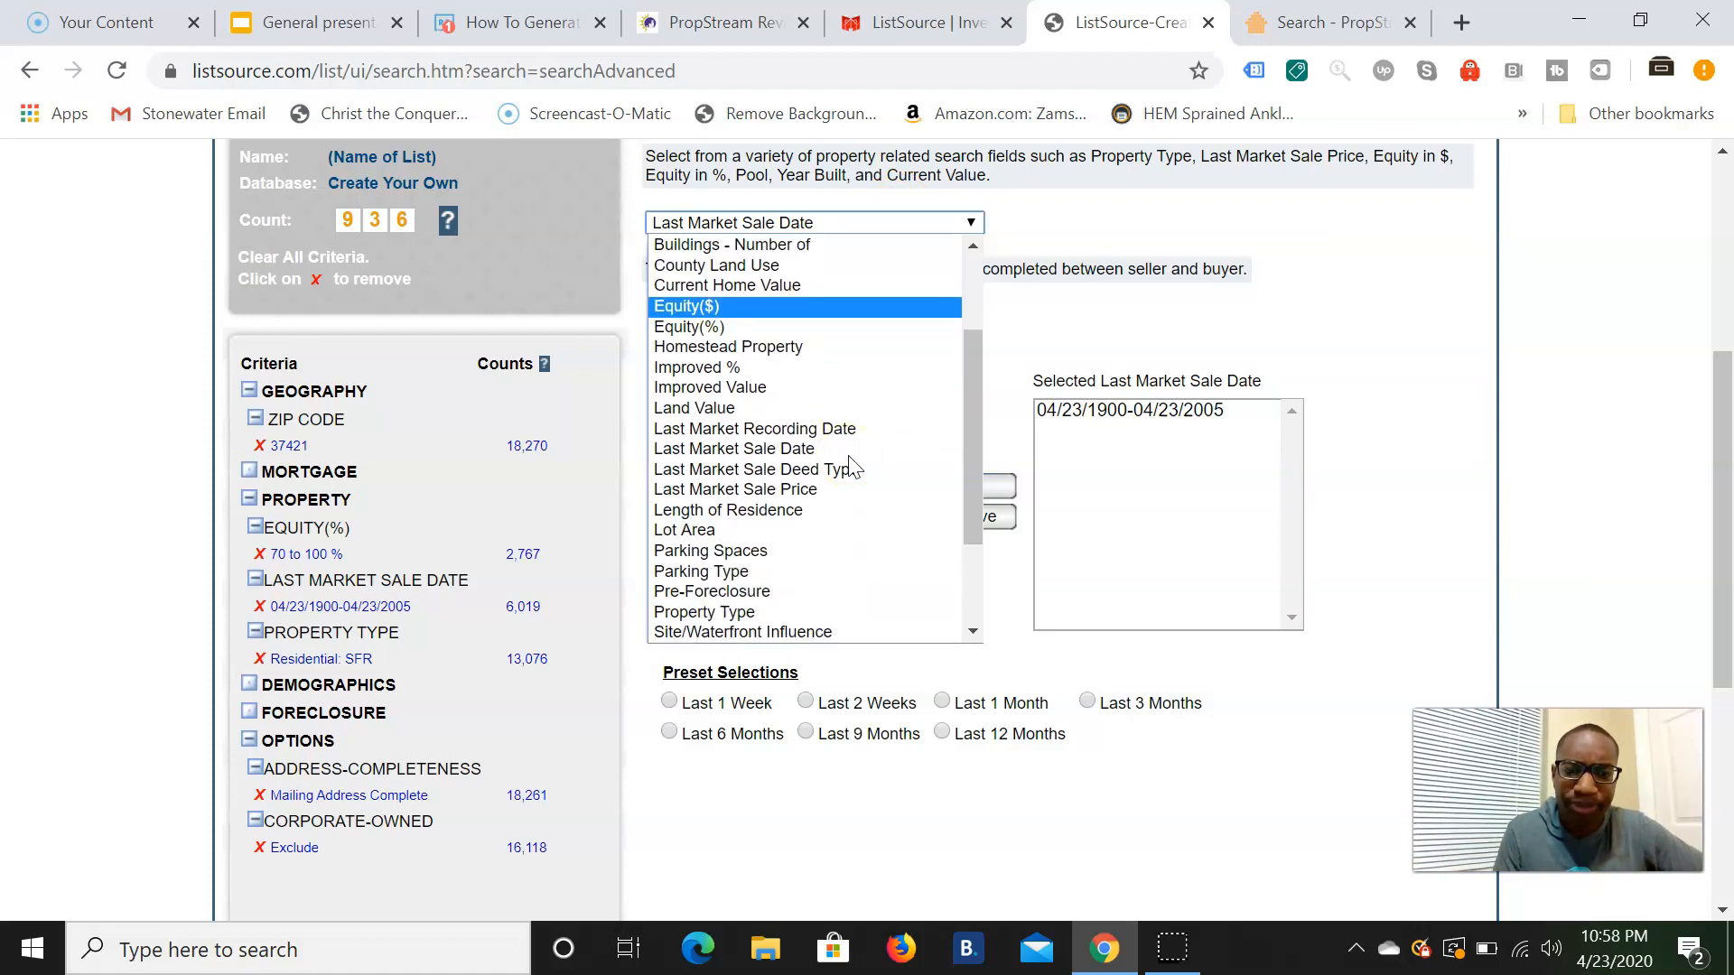
pyautogui.scroll(-3, 851, 466)
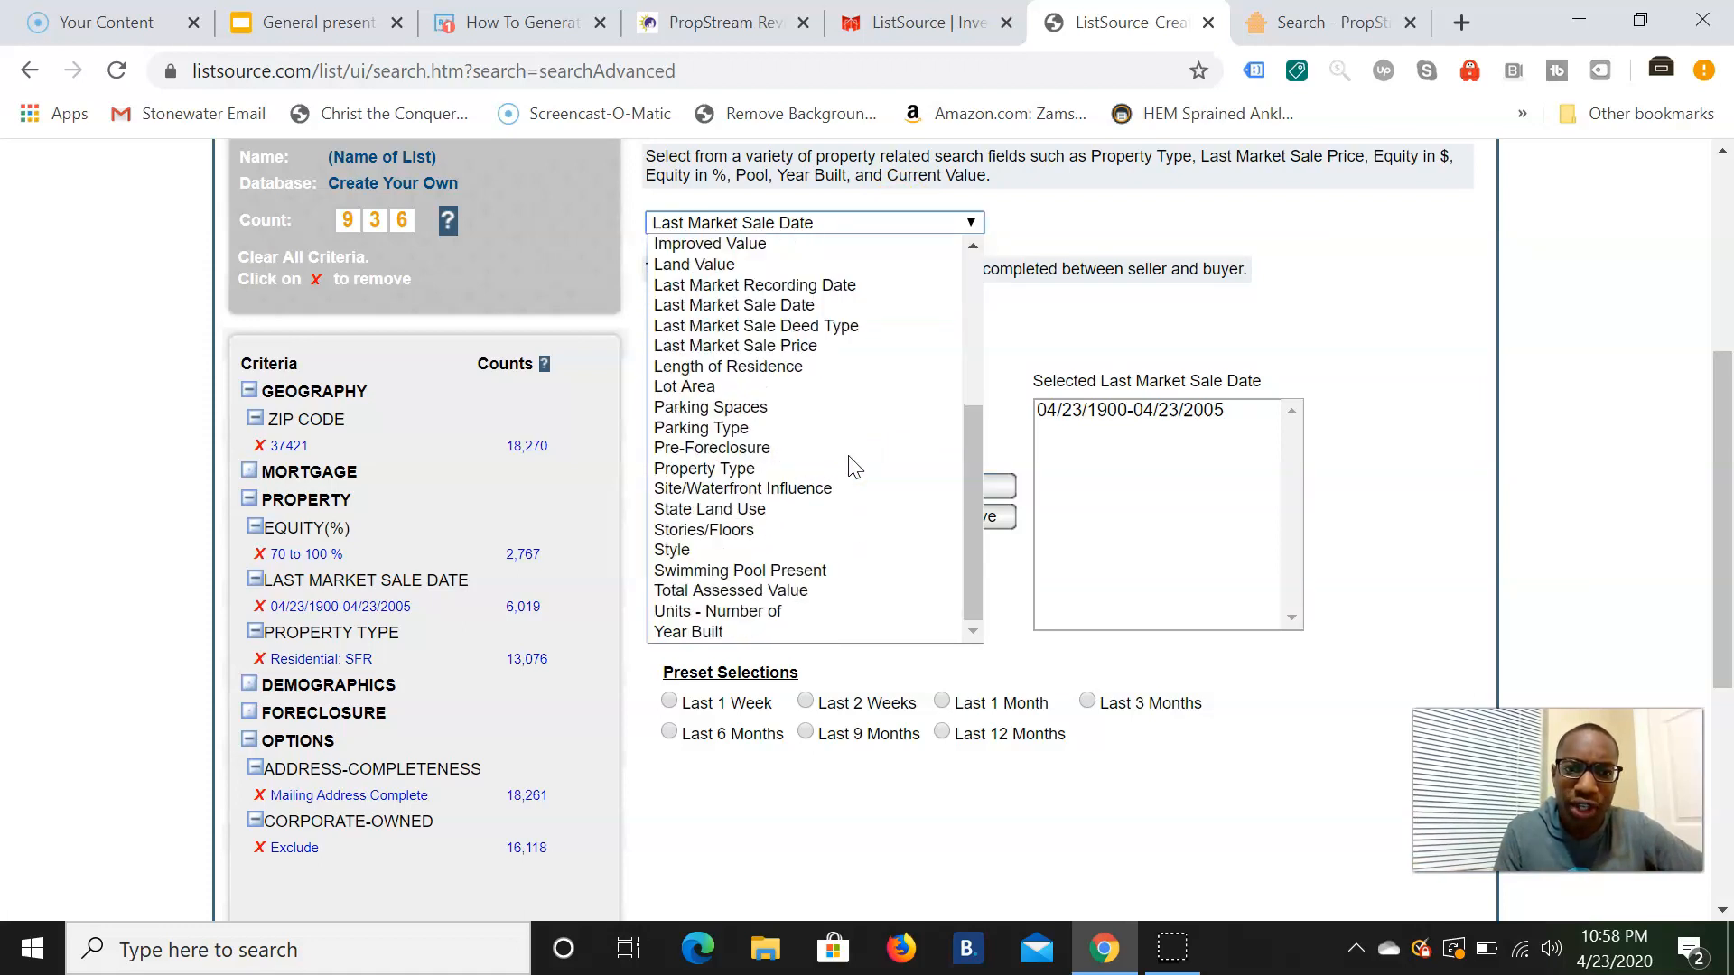
pyautogui.scroll(5, 854, 466)
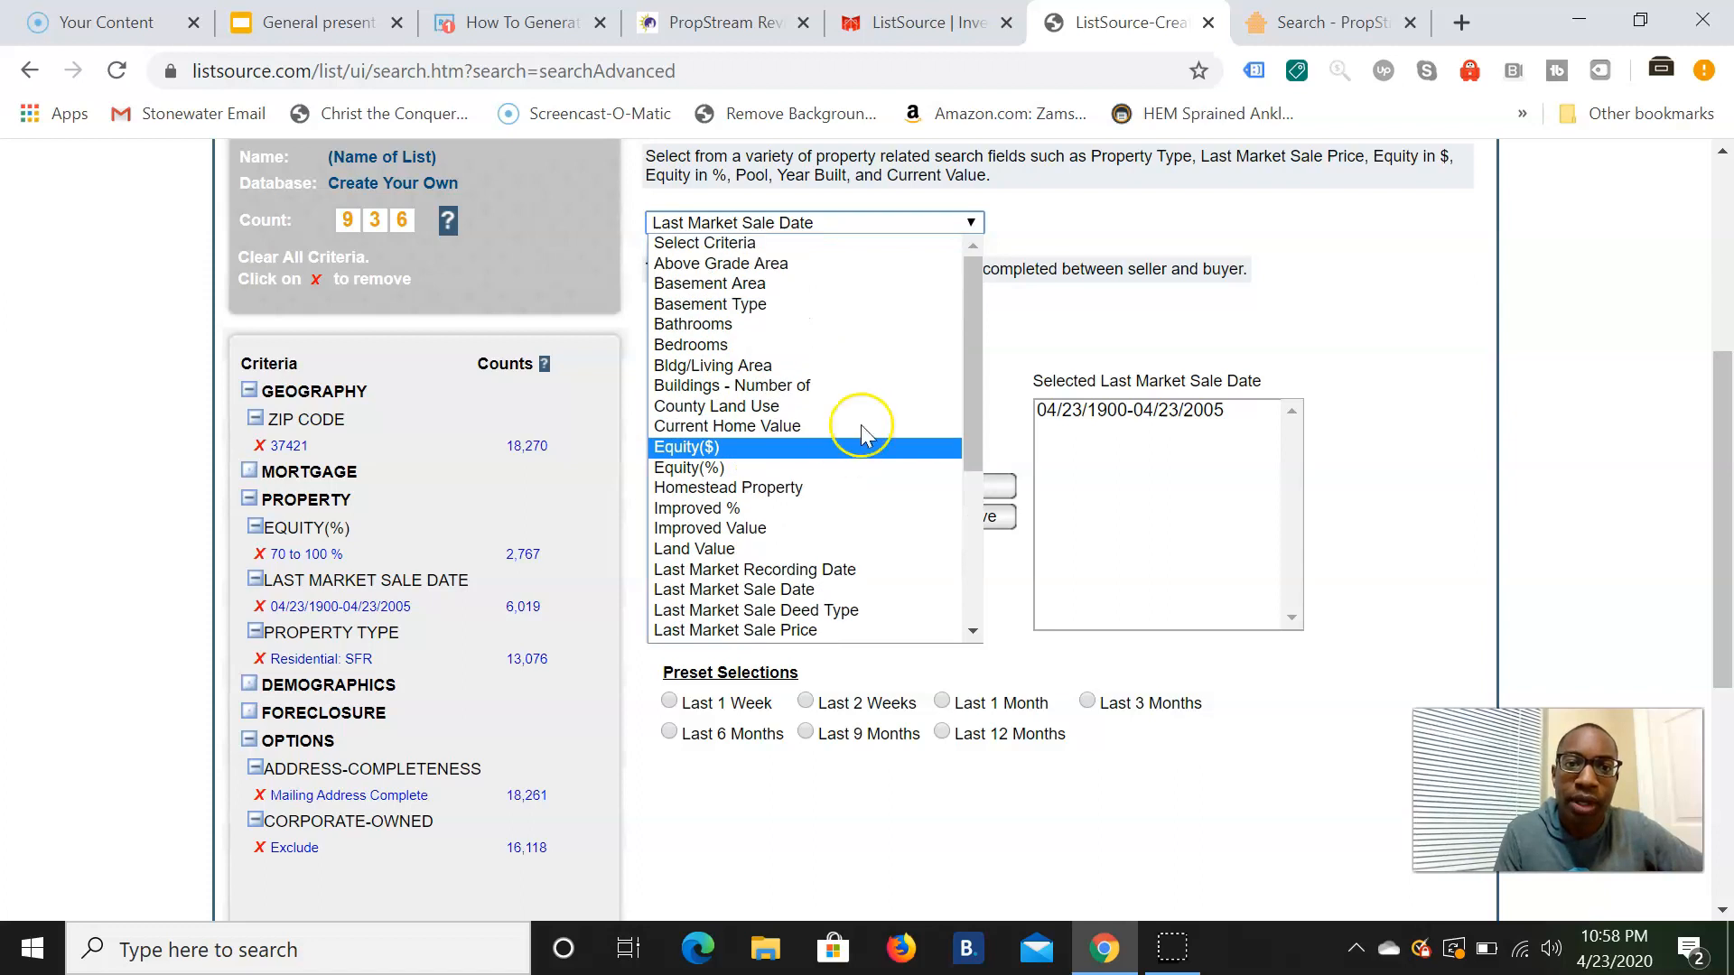
pyautogui.click(1129, 339)
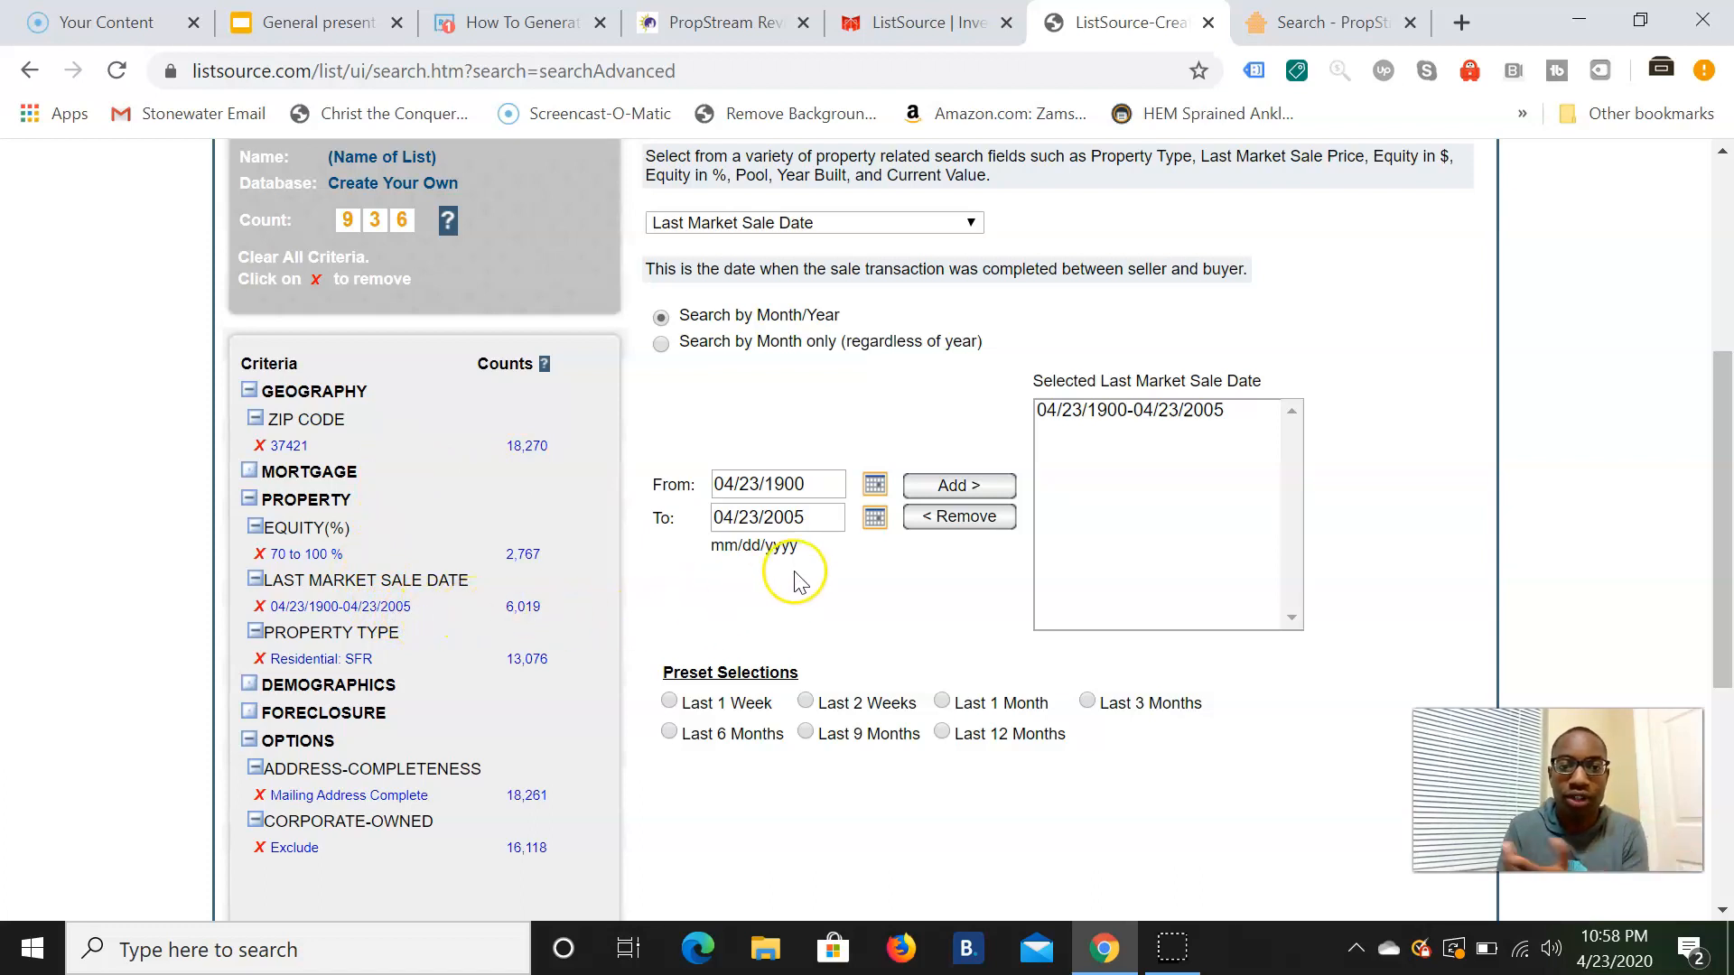
# Step: Look through the demographics and foreclosure criteria, and set the owner occupied status option to Absentee Owned
pyautogui.scroll(5, 790, 576)
pyautogui.click(735, 496)
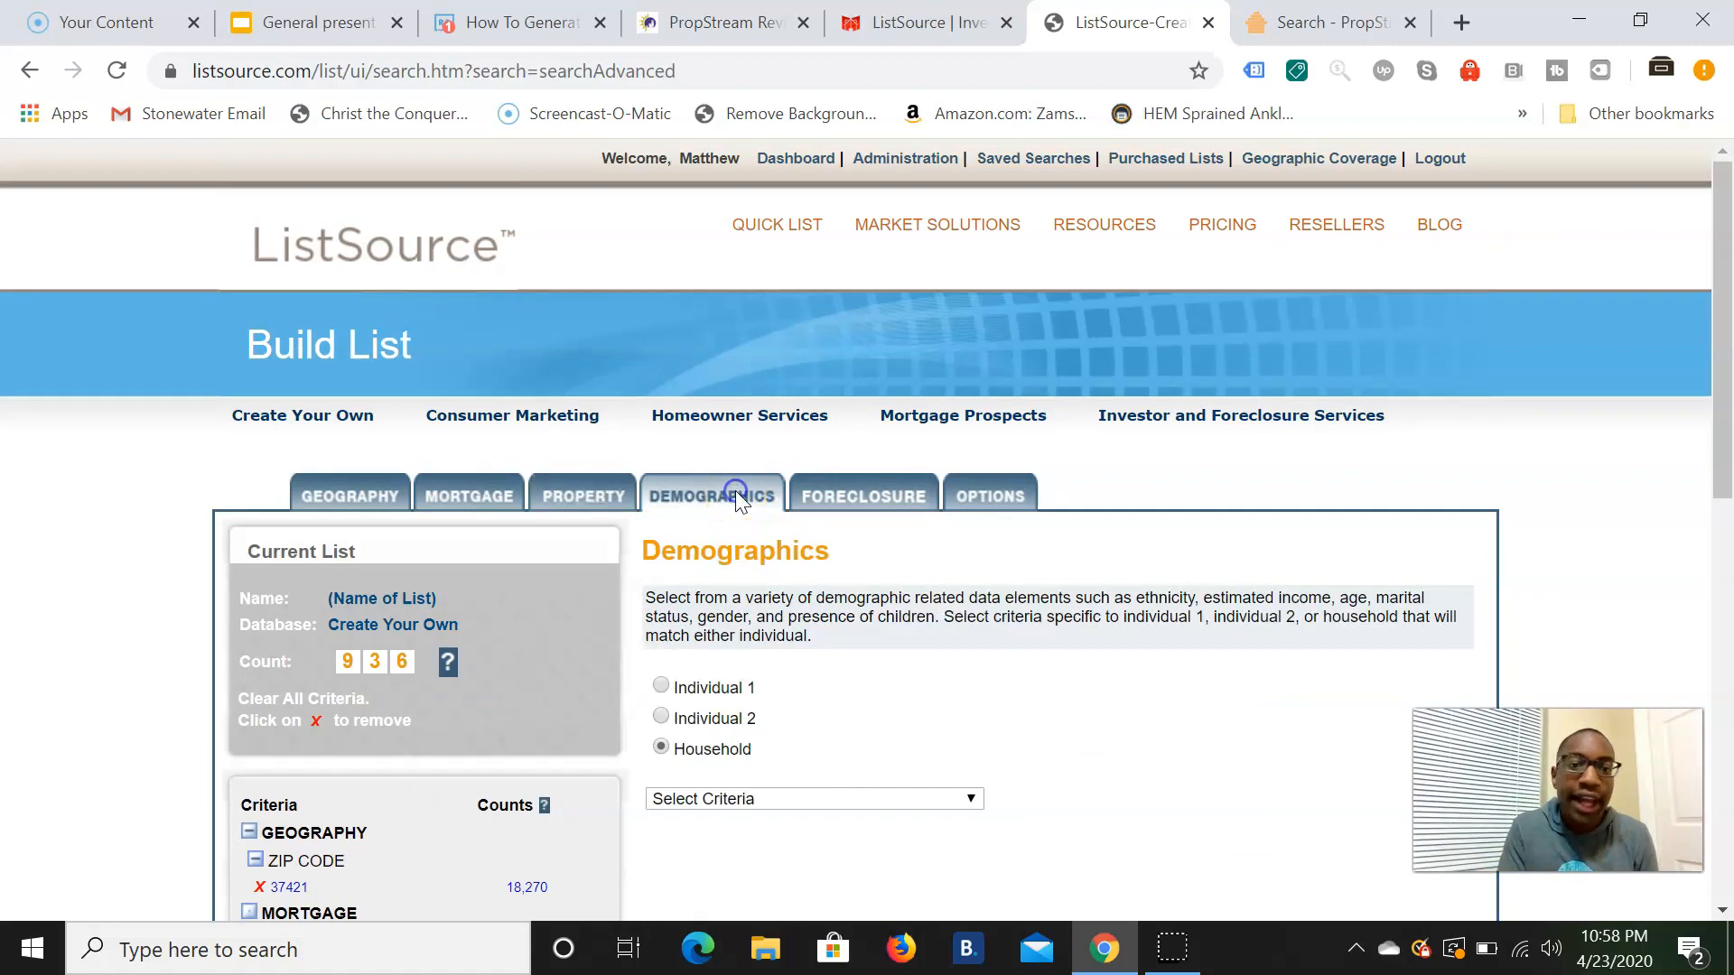
pyautogui.click(840, 507)
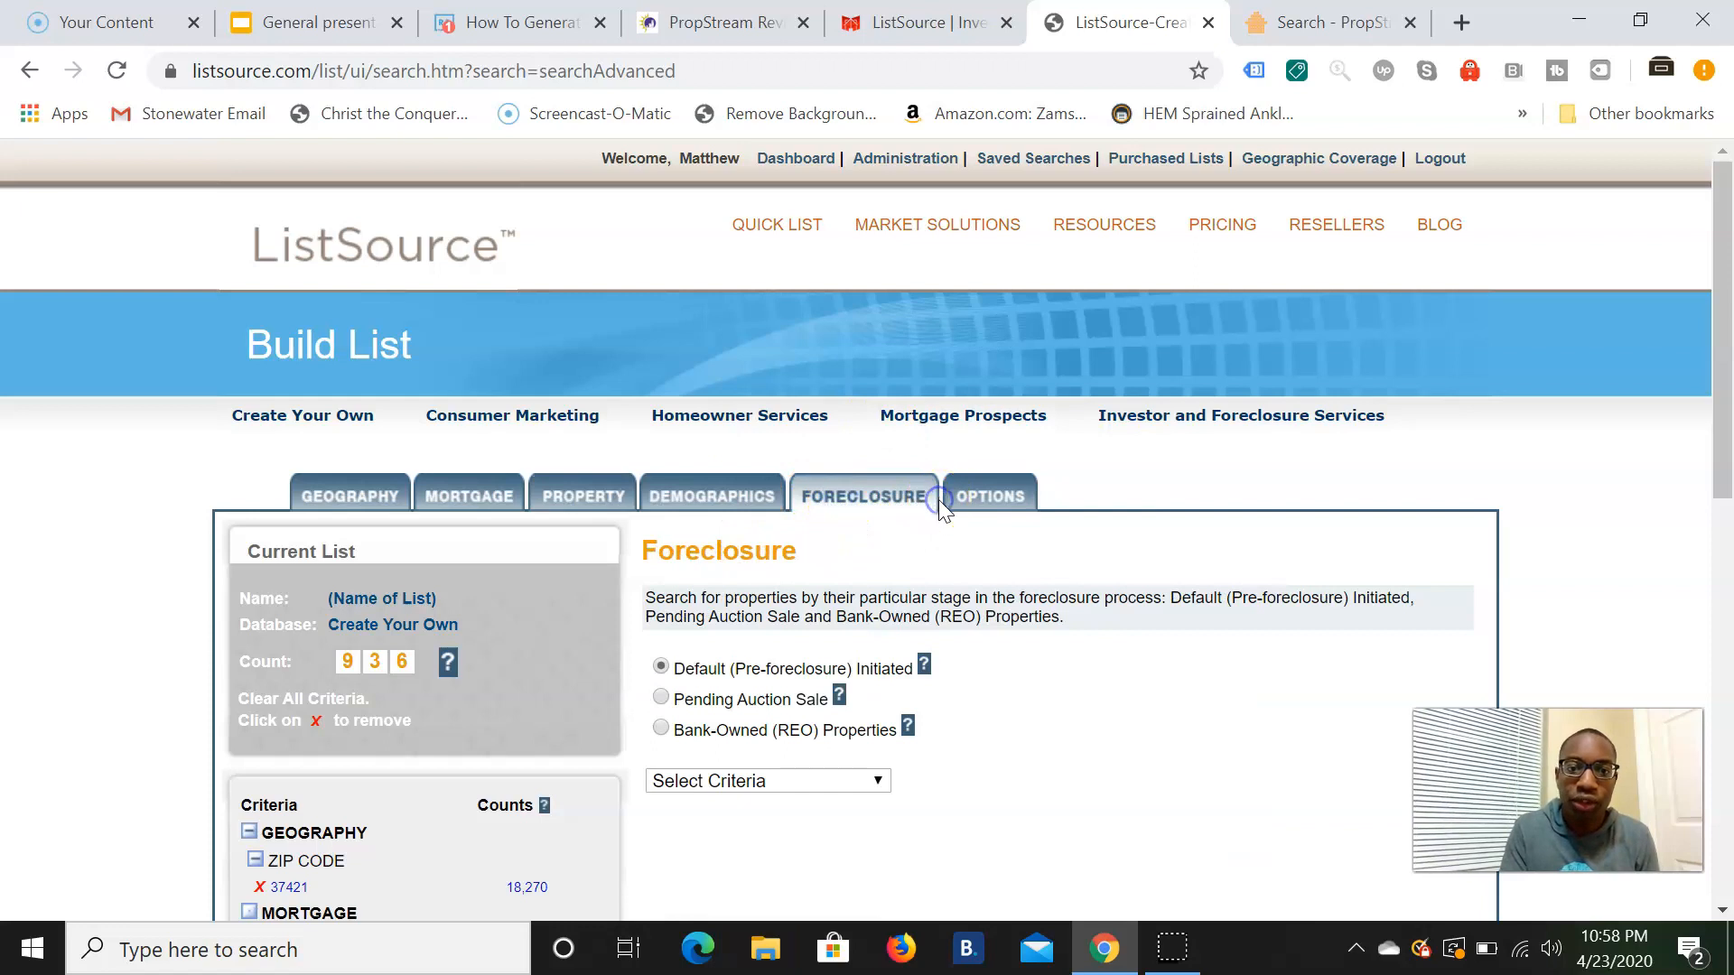
pyautogui.click(963, 501)
pyautogui.scroll(-3, 963, 501)
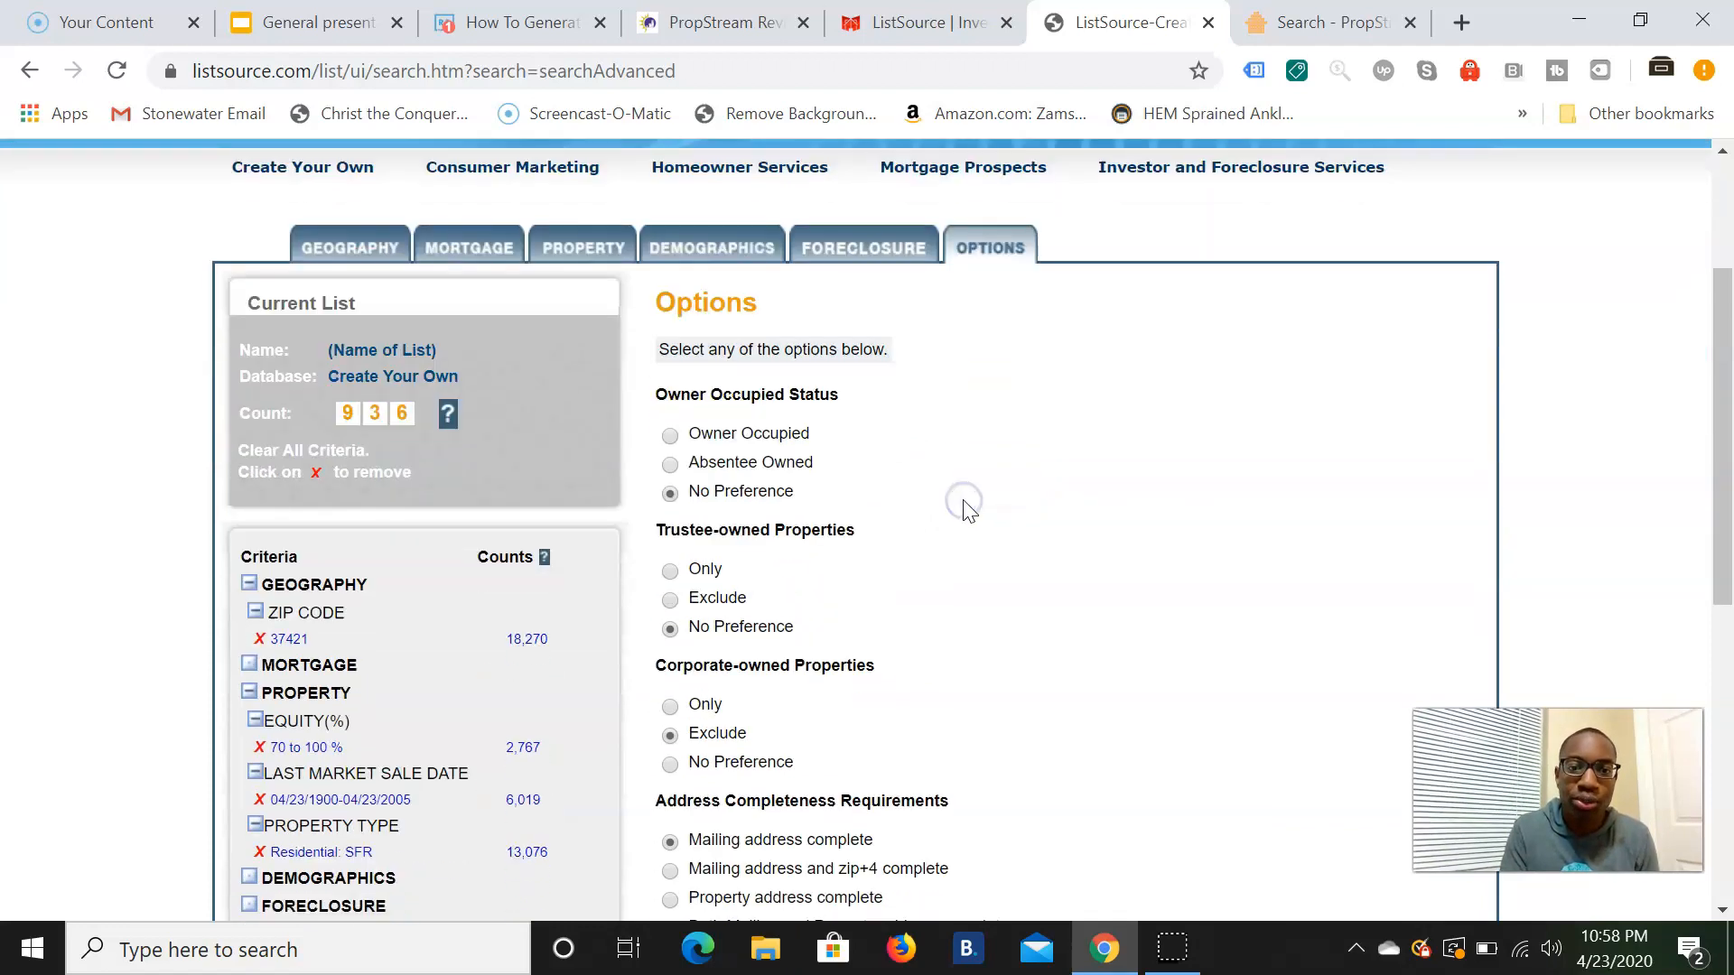
pyautogui.click(672, 464)
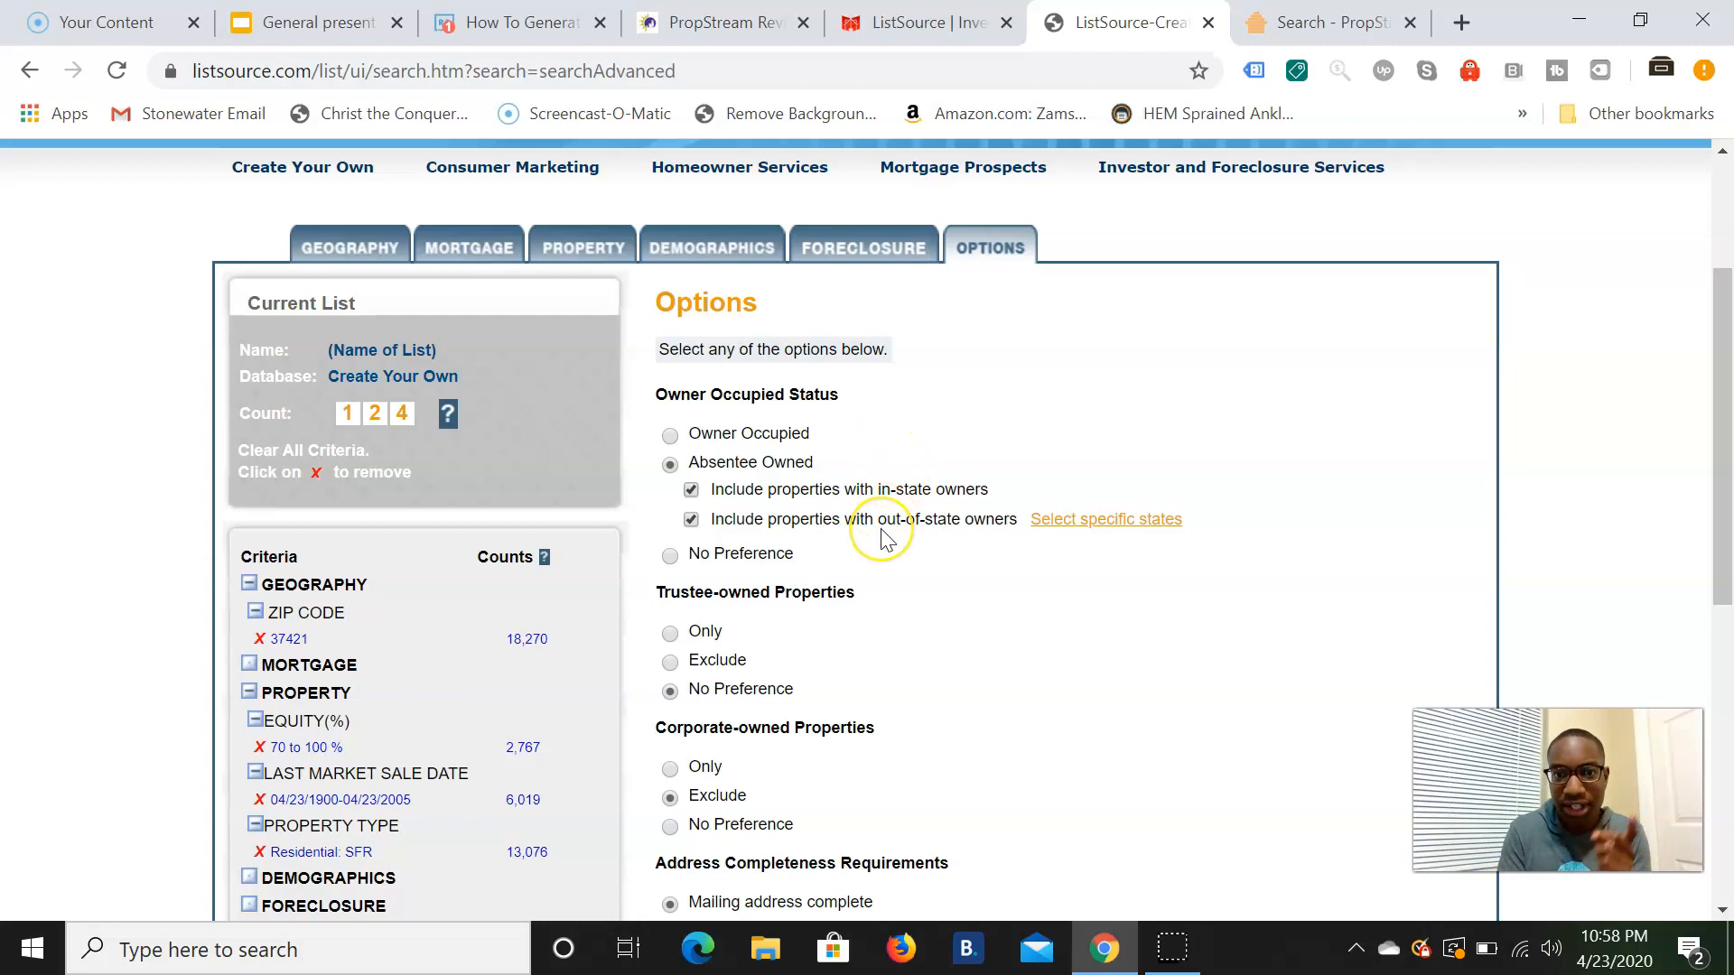
# Step: Exclude trustee-owned properties from the list
pyautogui.scroll(-2, 883, 533)
pyautogui.click(766, 517)
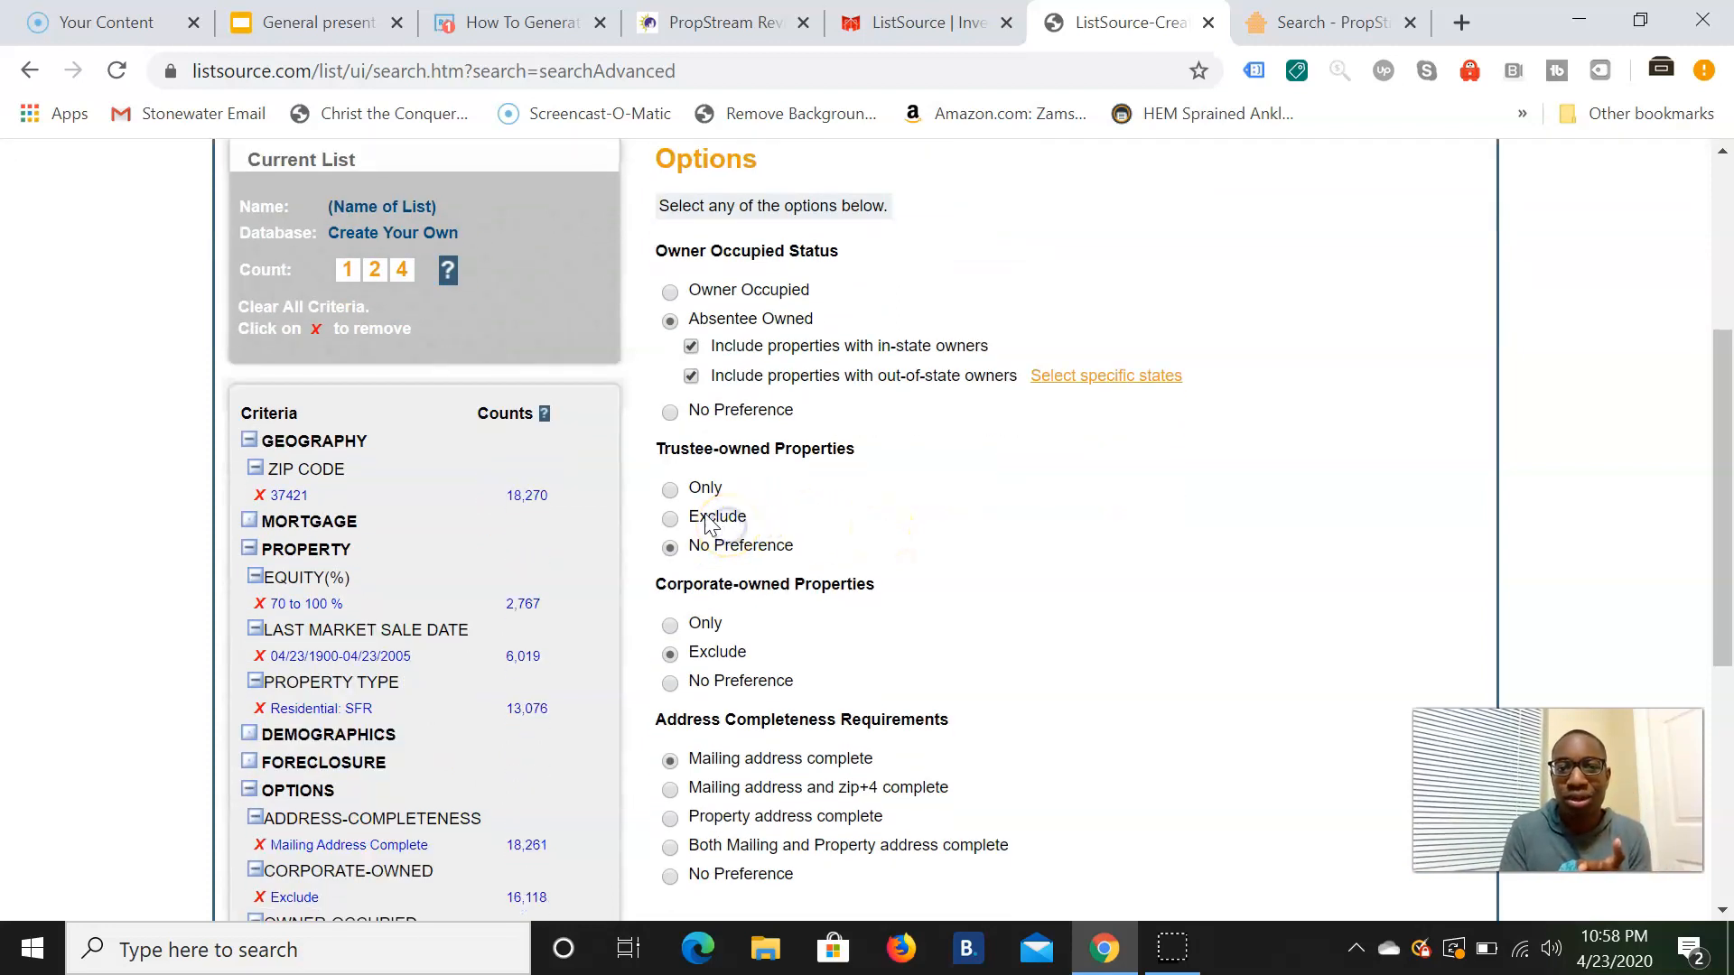
pyautogui.click(671, 520)
pyautogui.click(1028, 501)
pyautogui.scroll(-1, 1034, 504)
pyautogui.scroll(-1, 1034, 508)
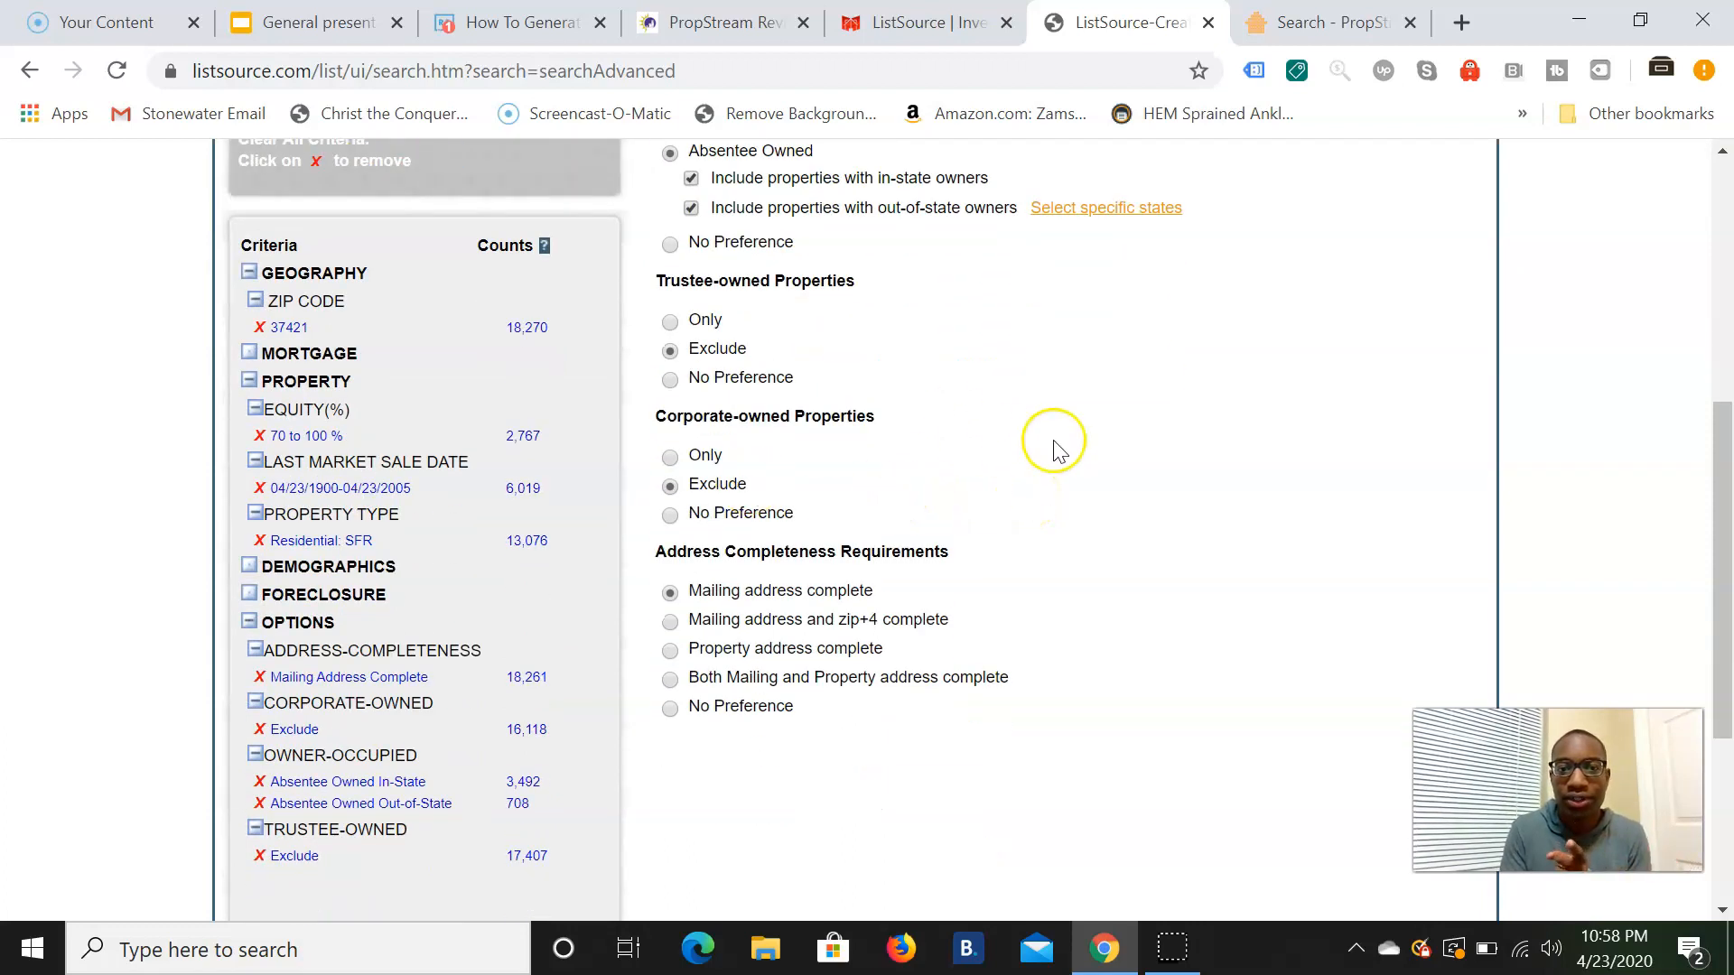
# Step: Proceed to purchase the list and review the order summary with its total list price
pyautogui.scroll(5, 1055, 447)
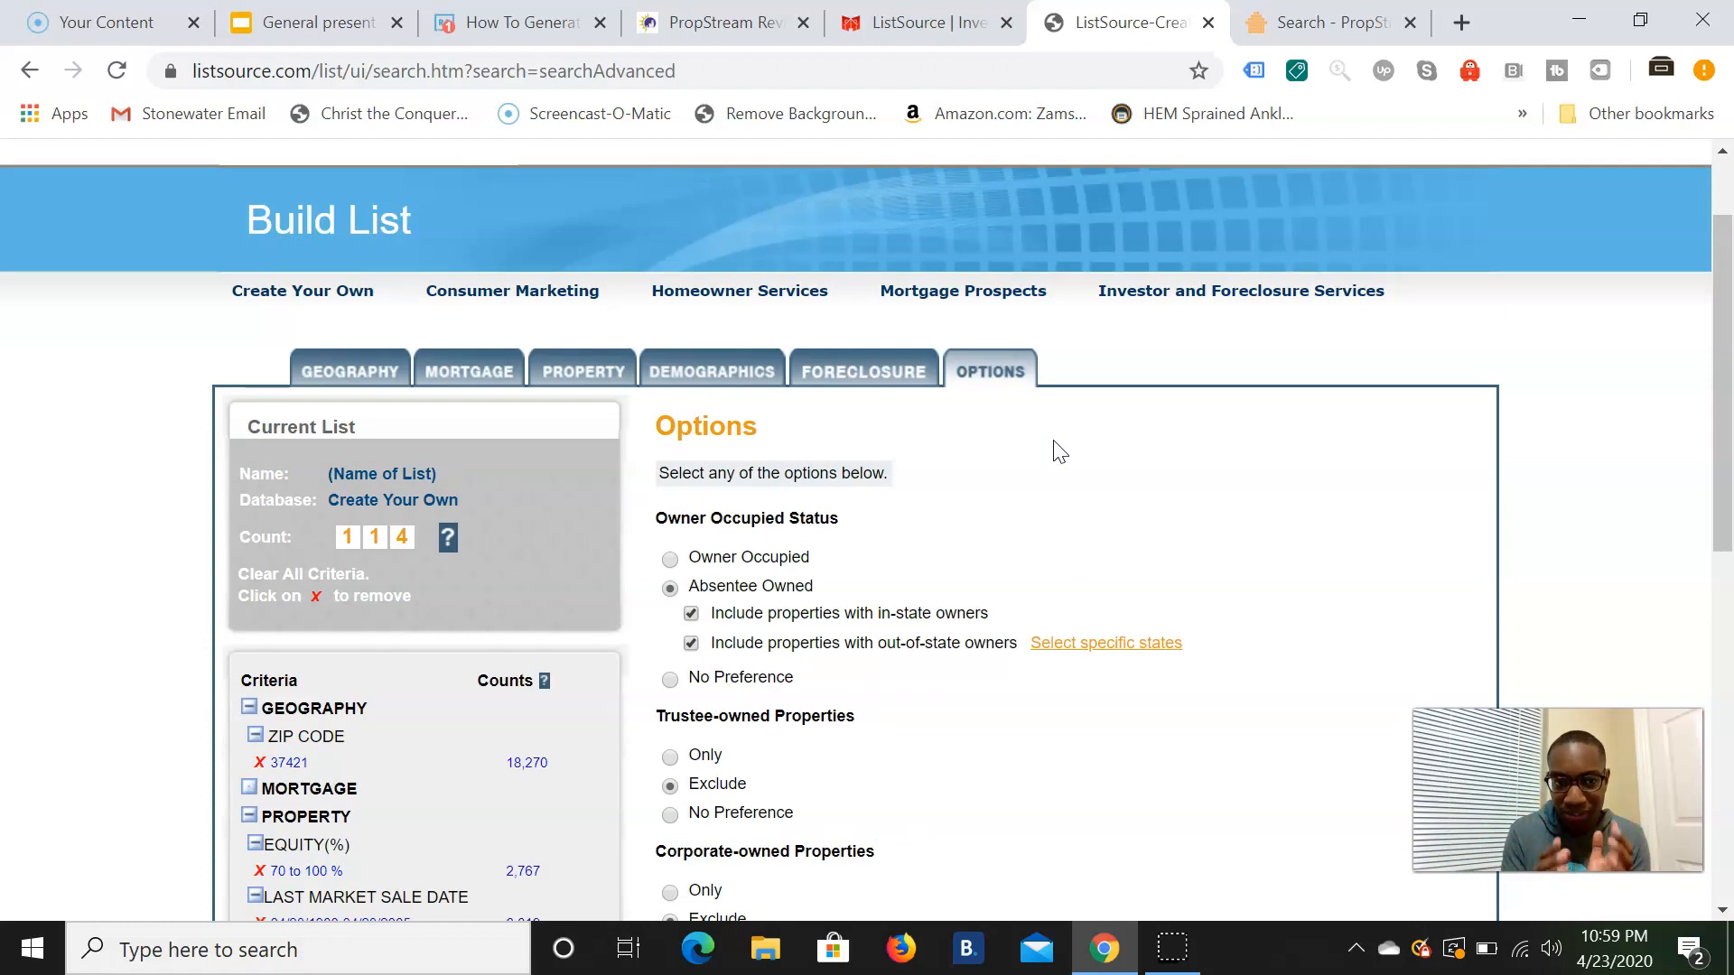
pyautogui.scroll(-10, 1060, 452)
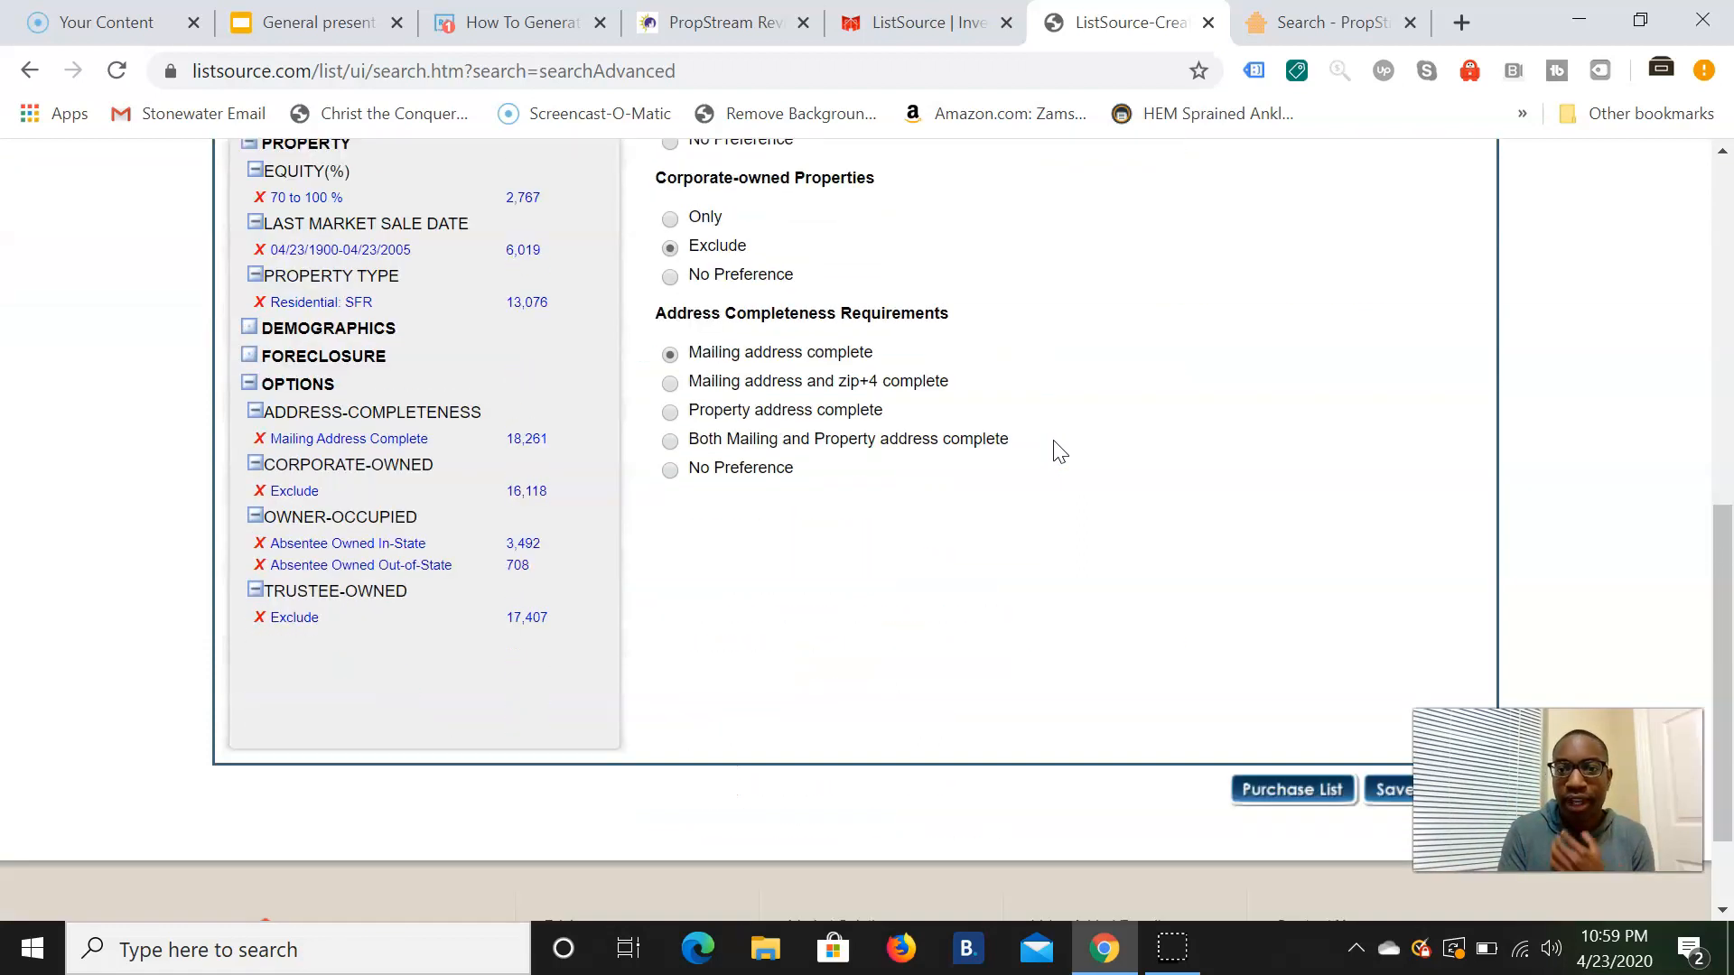
pyautogui.click(1259, 662)
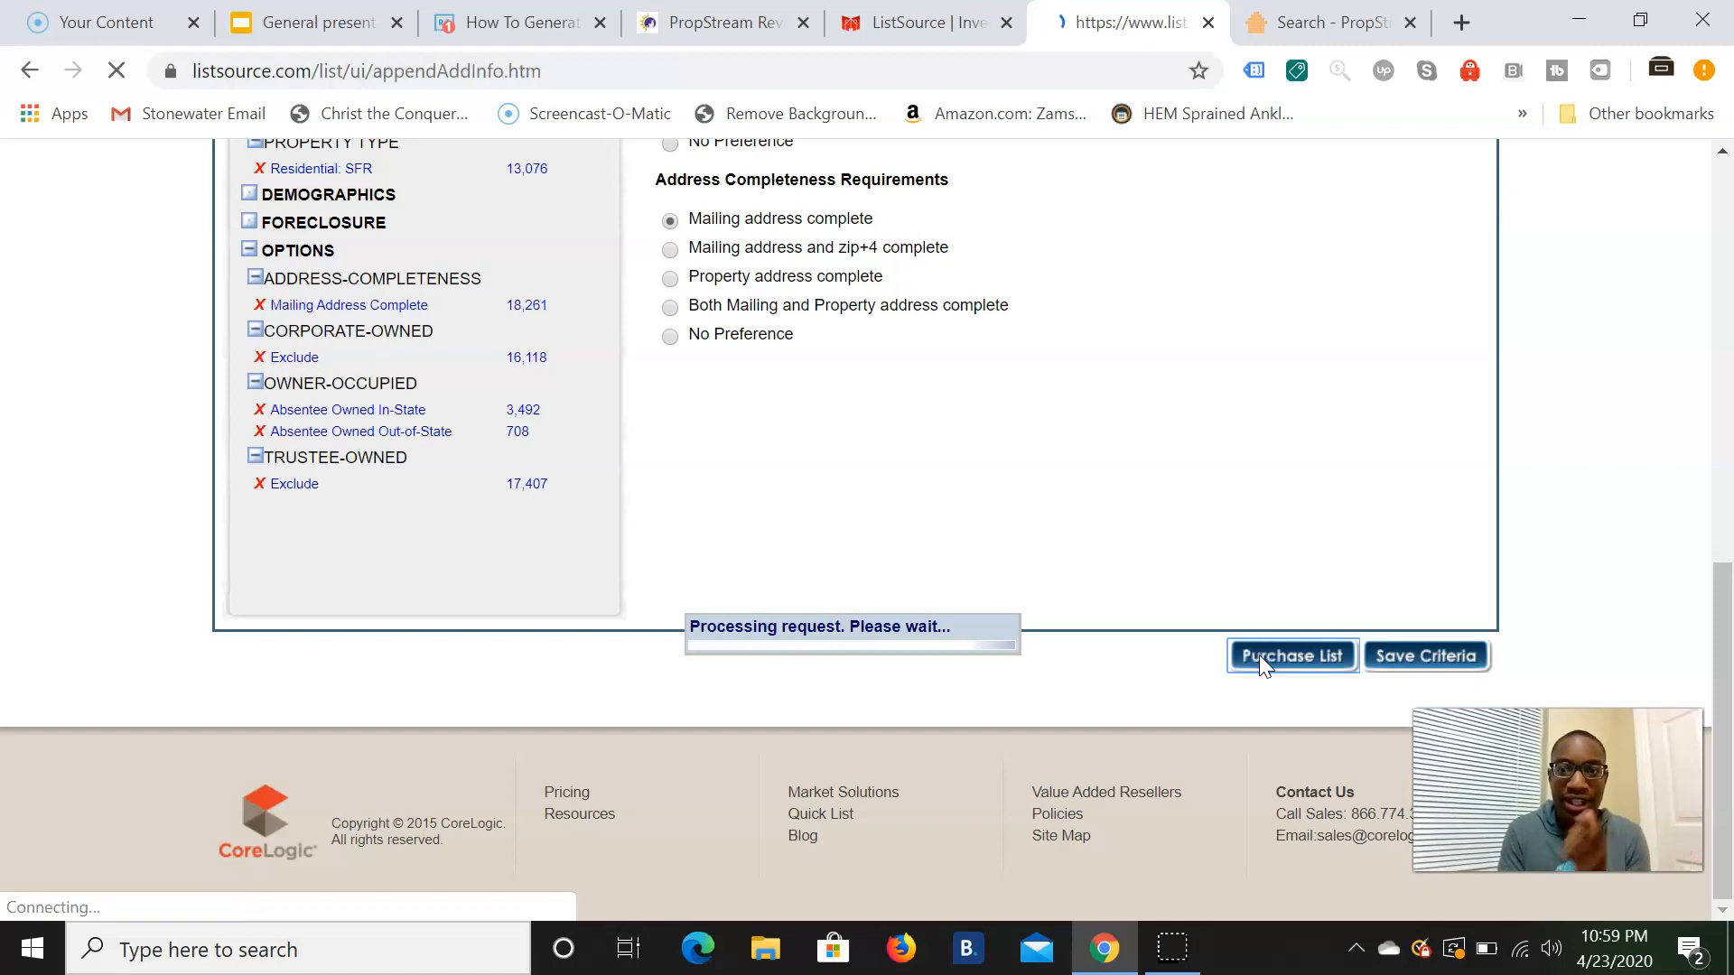
pyautogui.scroll(-4, 1264, 667)
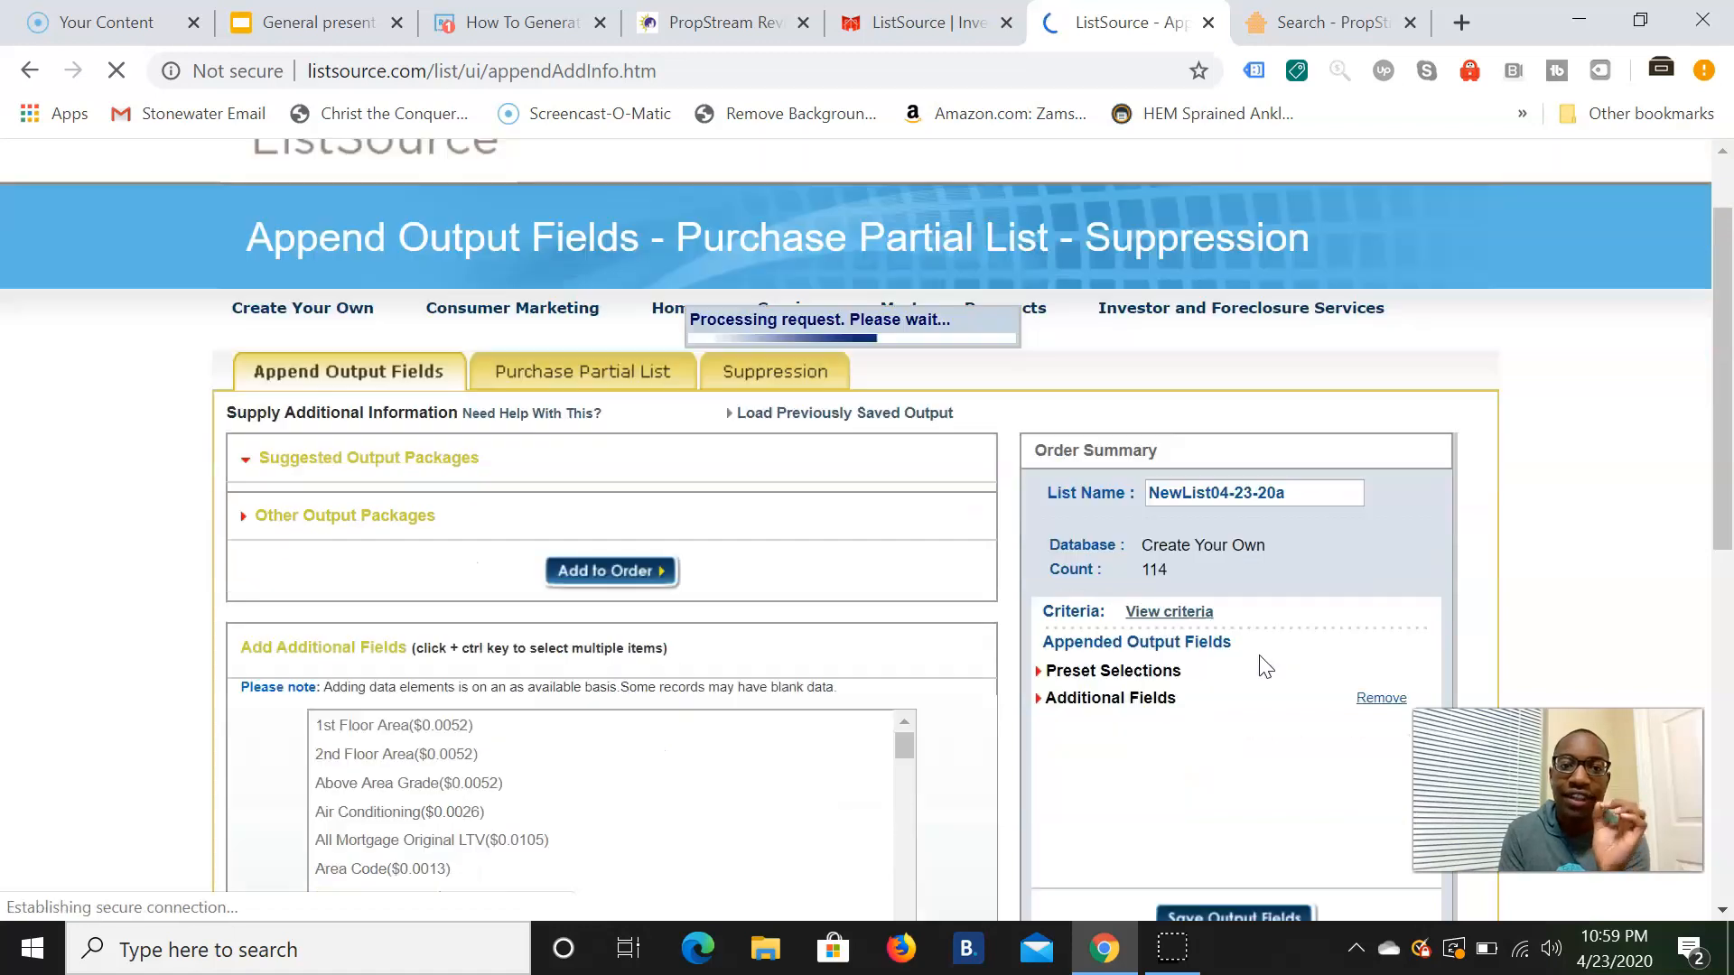
pyautogui.scroll(-1, 1259, 667)
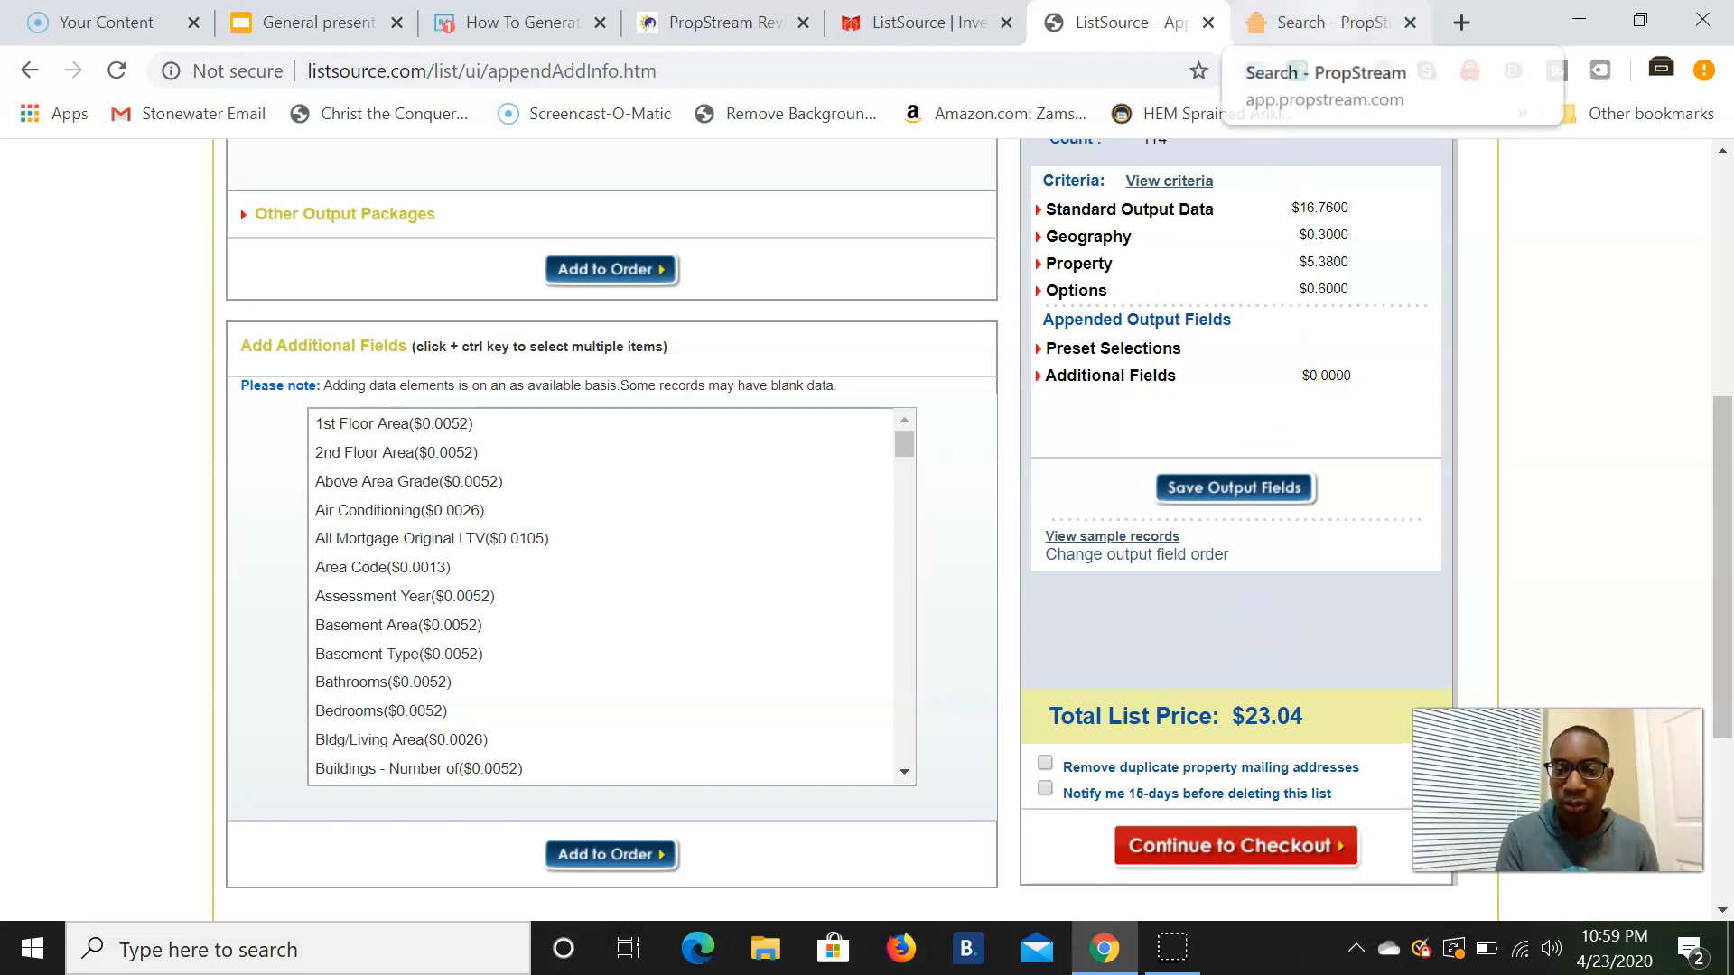
# Step: Switch to PropStream and search for properties in ZIP code 37421, TN
pyautogui.click(1323, 22)
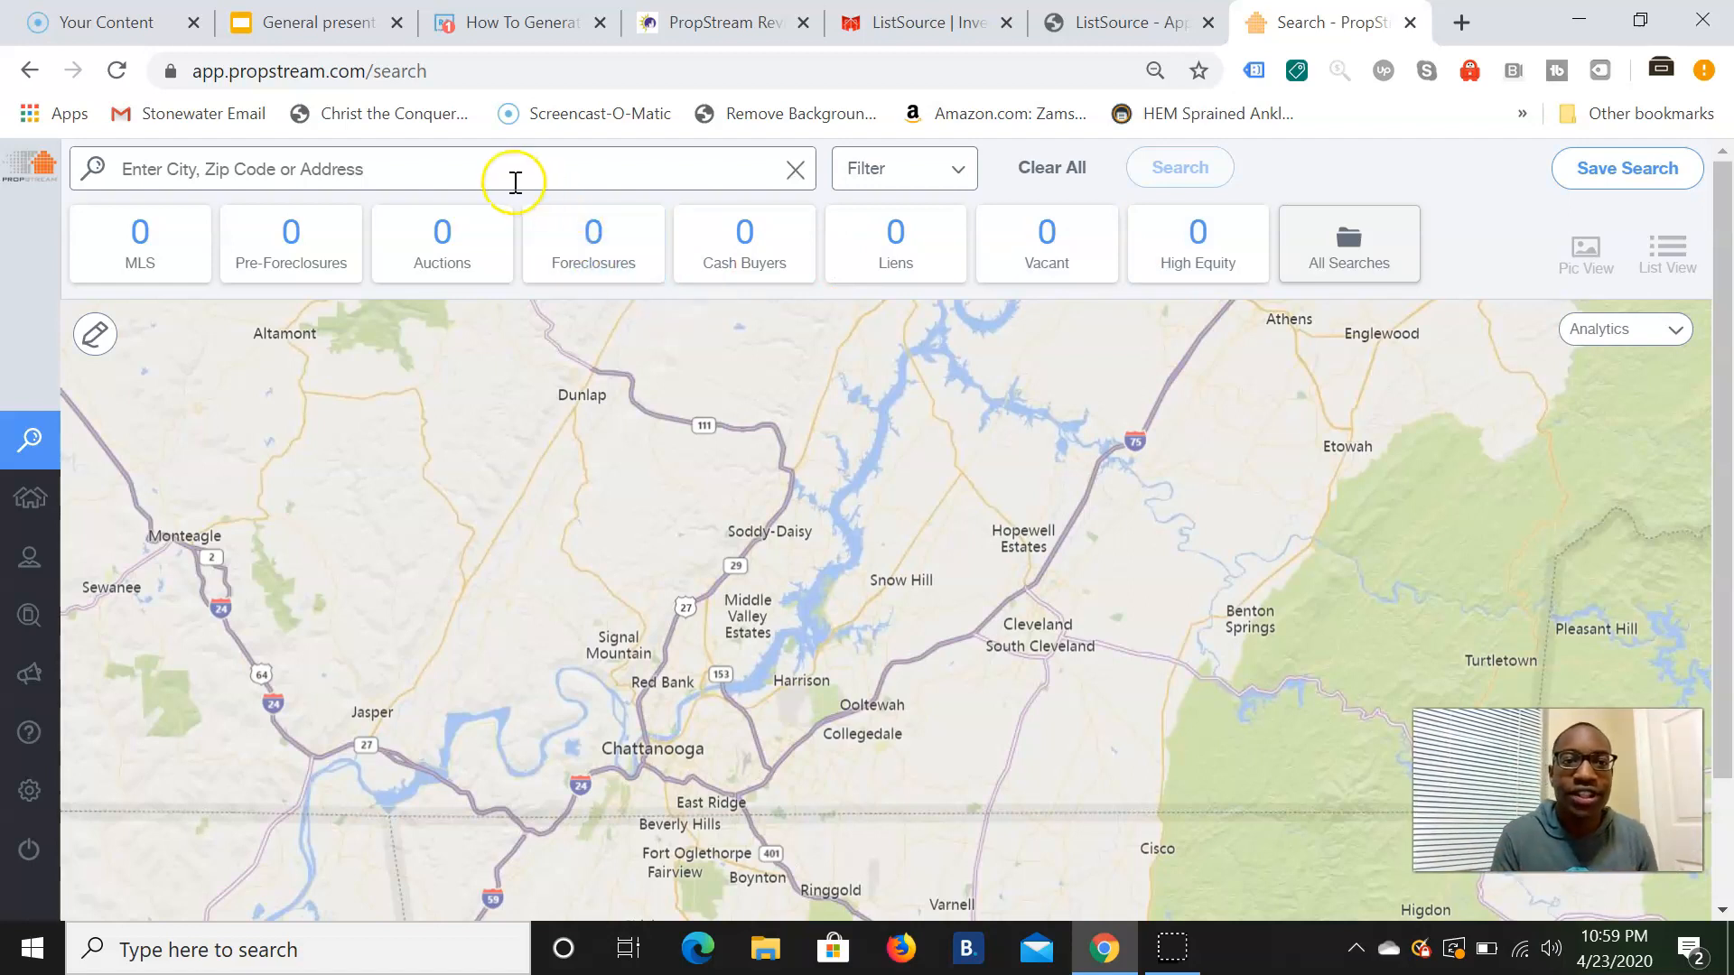
pyautogui.click(1124, 22)
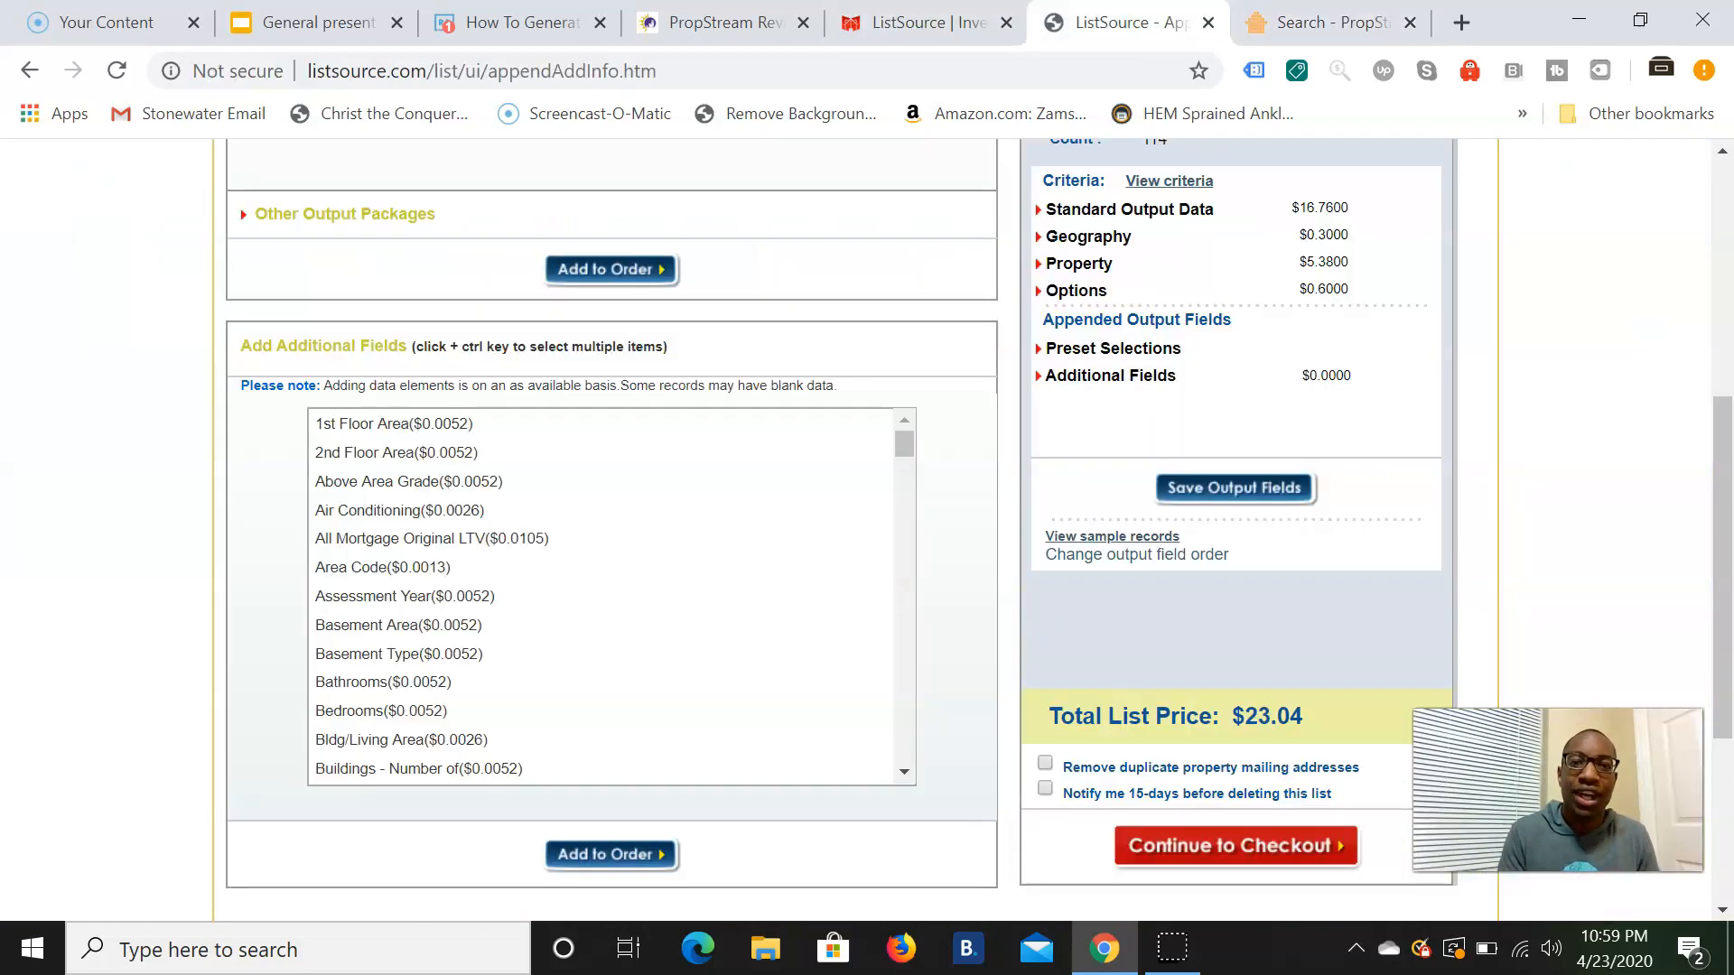
pyautogui.click(1327, 23)
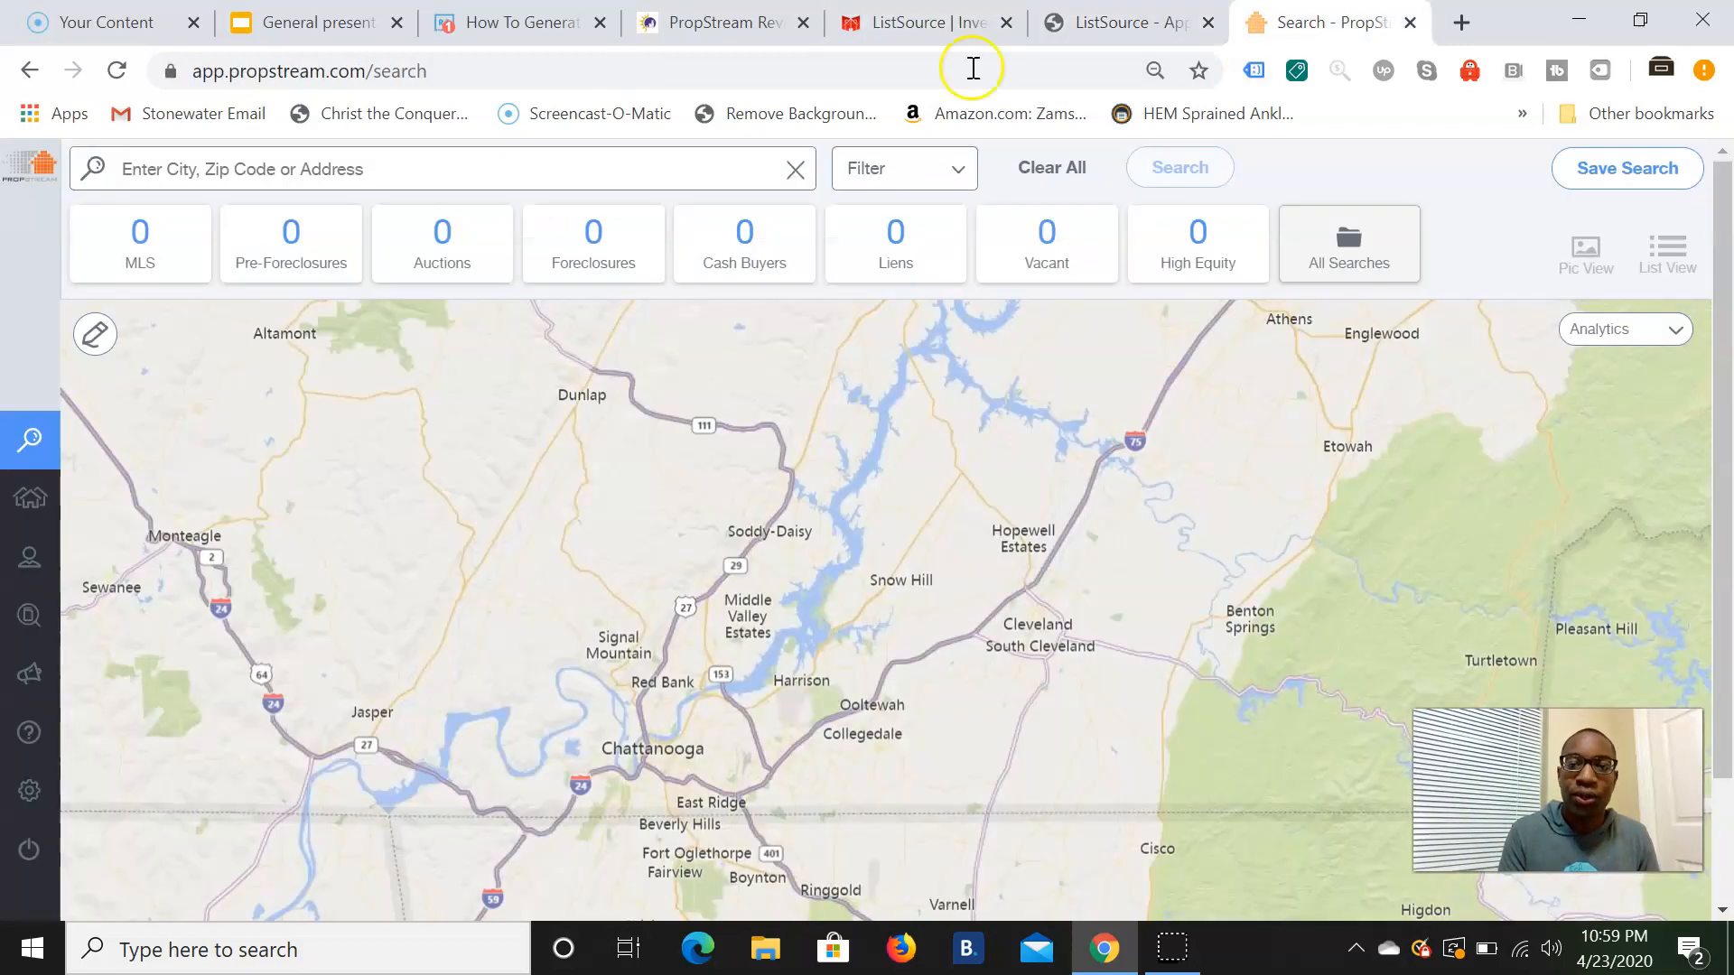
pyautogui.click(352, 168)
pyautogui.write('3')
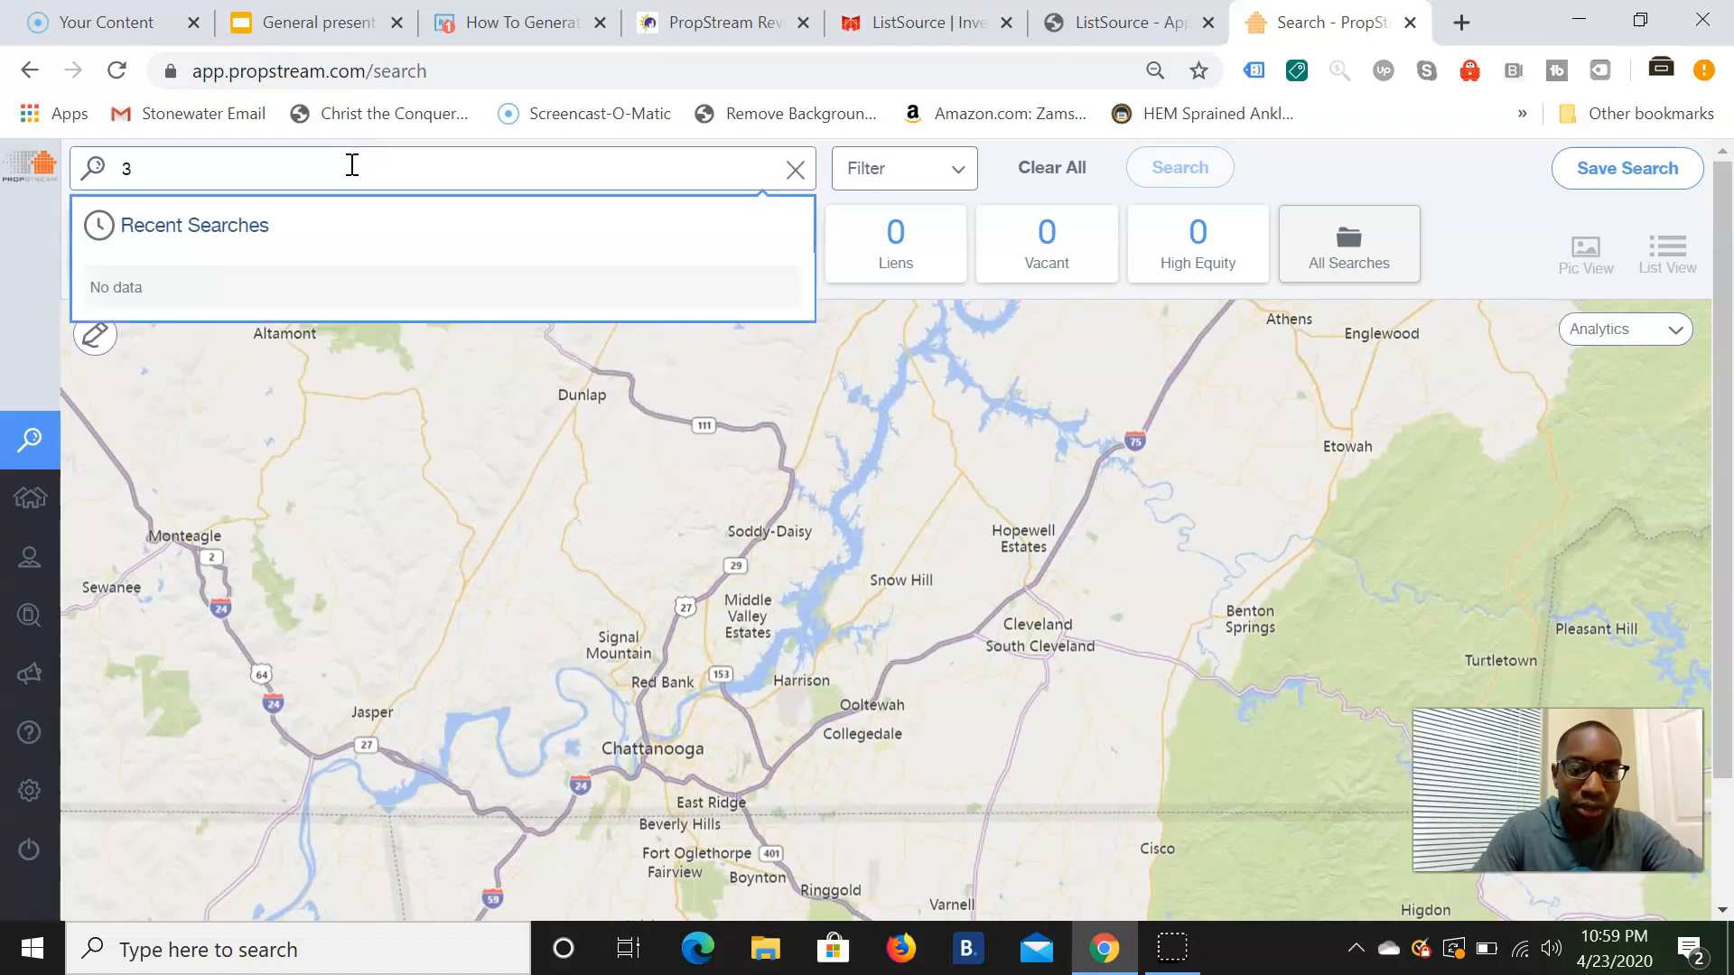
pyautogui.write('7421')
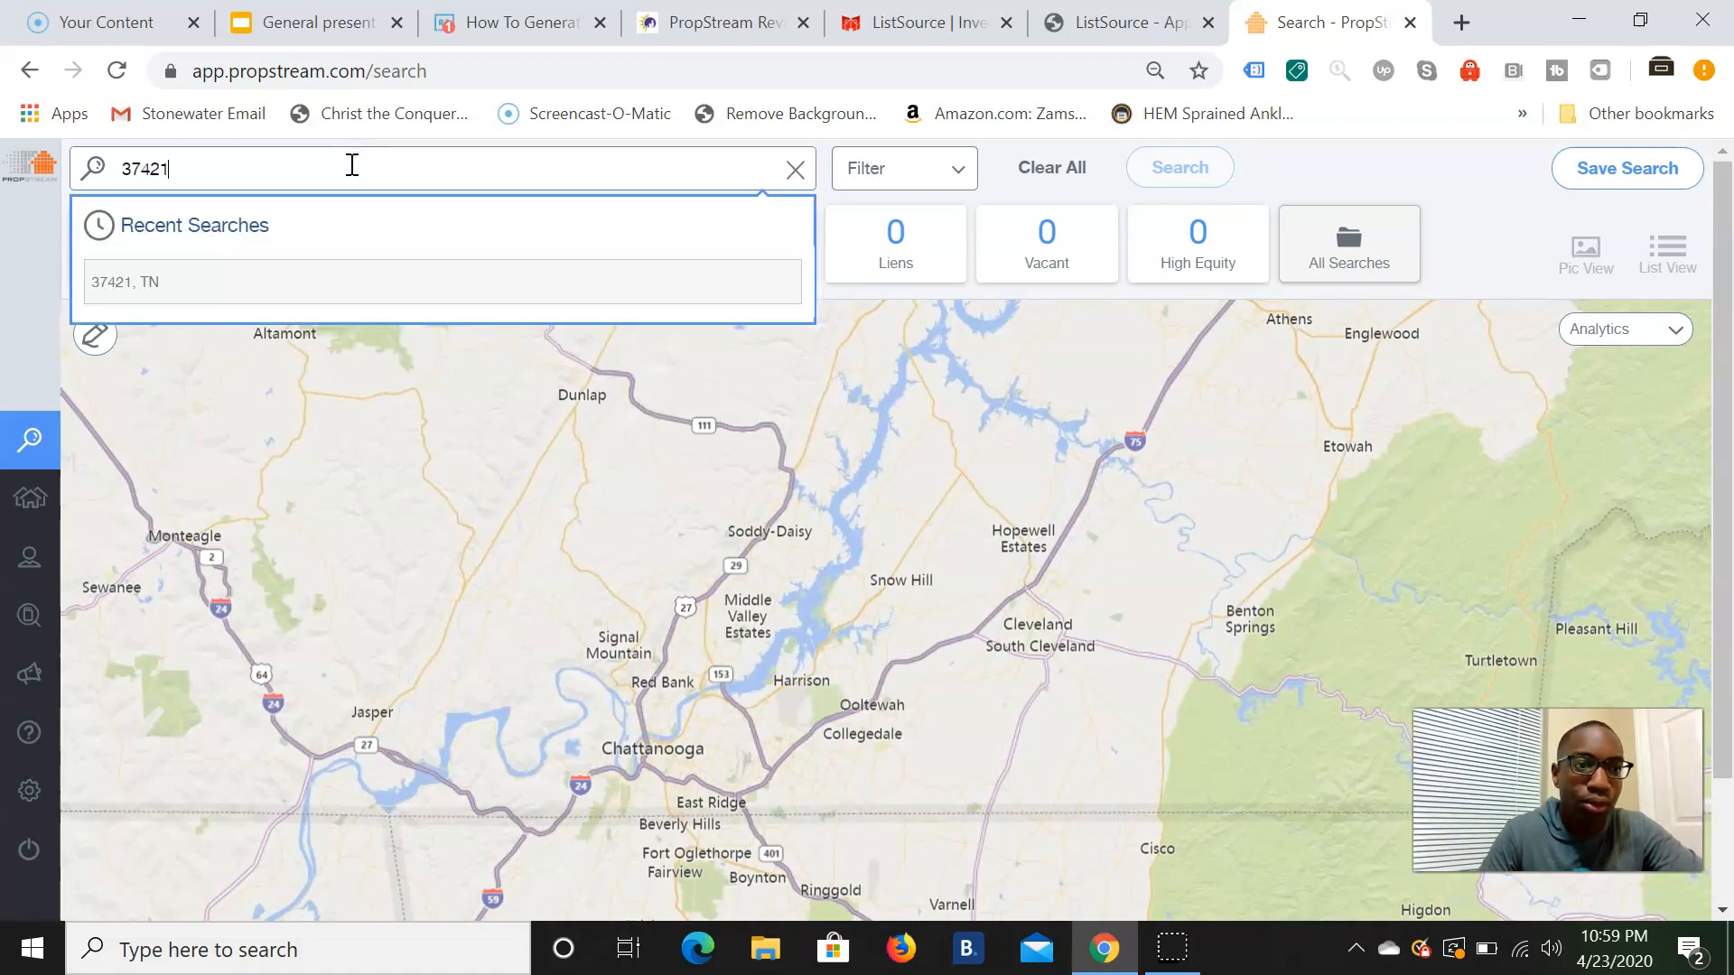
pyautogui.click(177, 285)
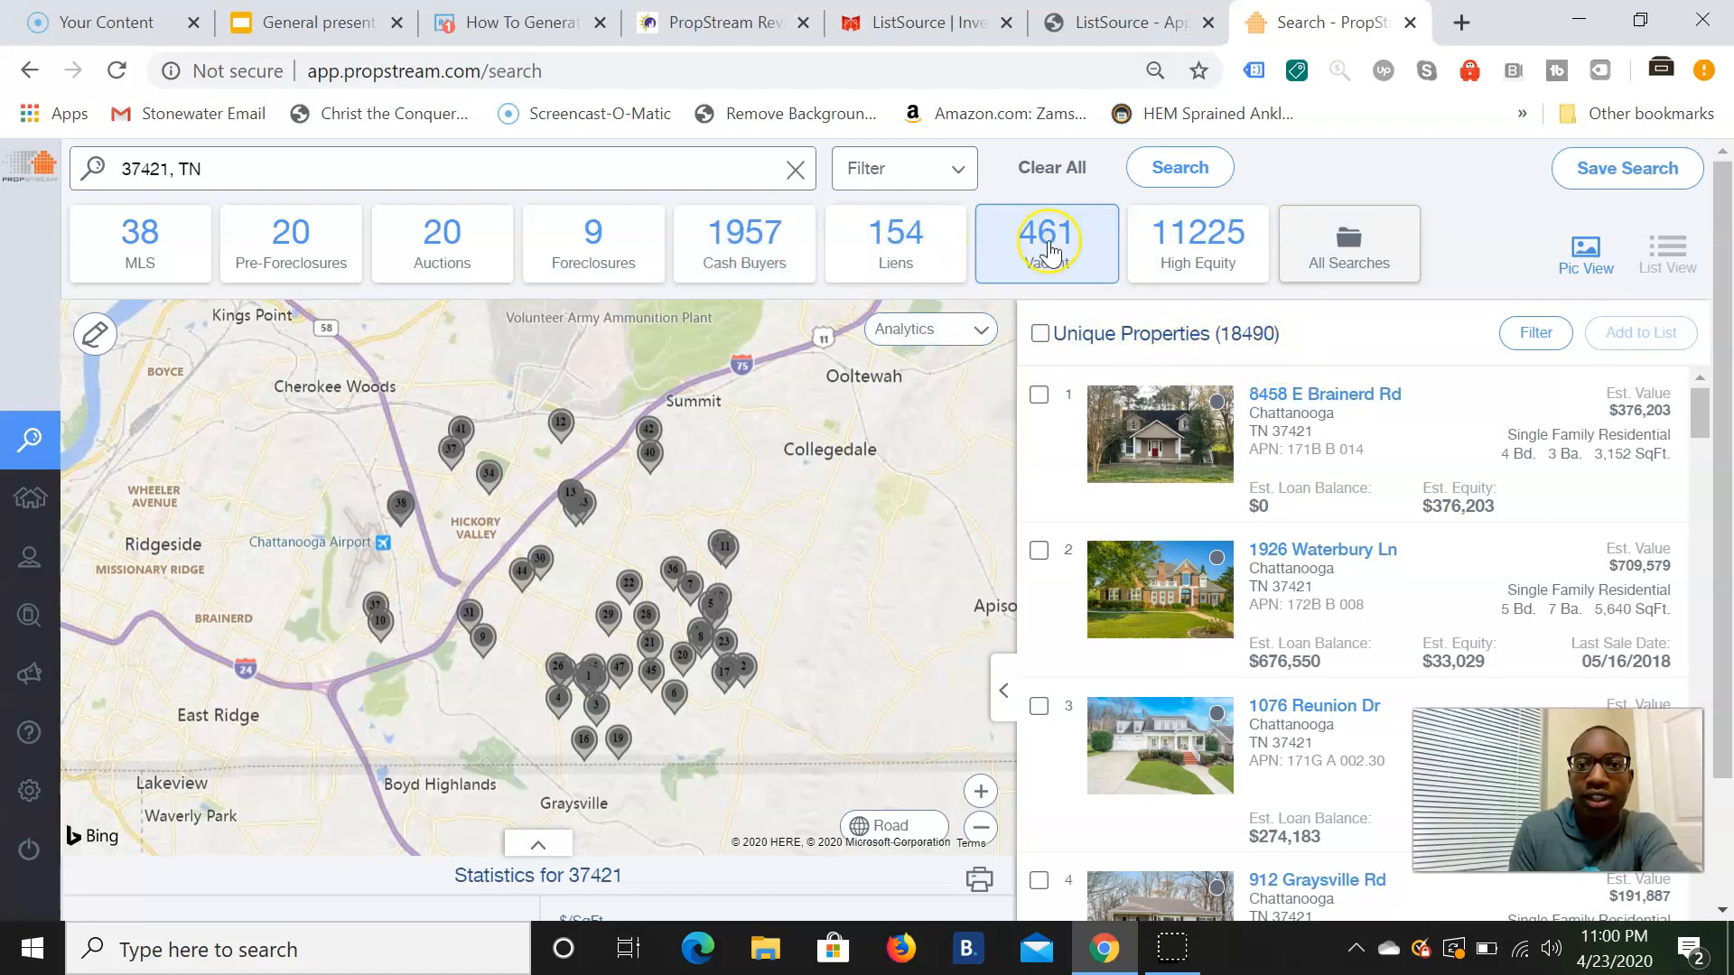
# Step: Open the search filters and set Owner Occupied to No
pyautogui.click(959, 171)
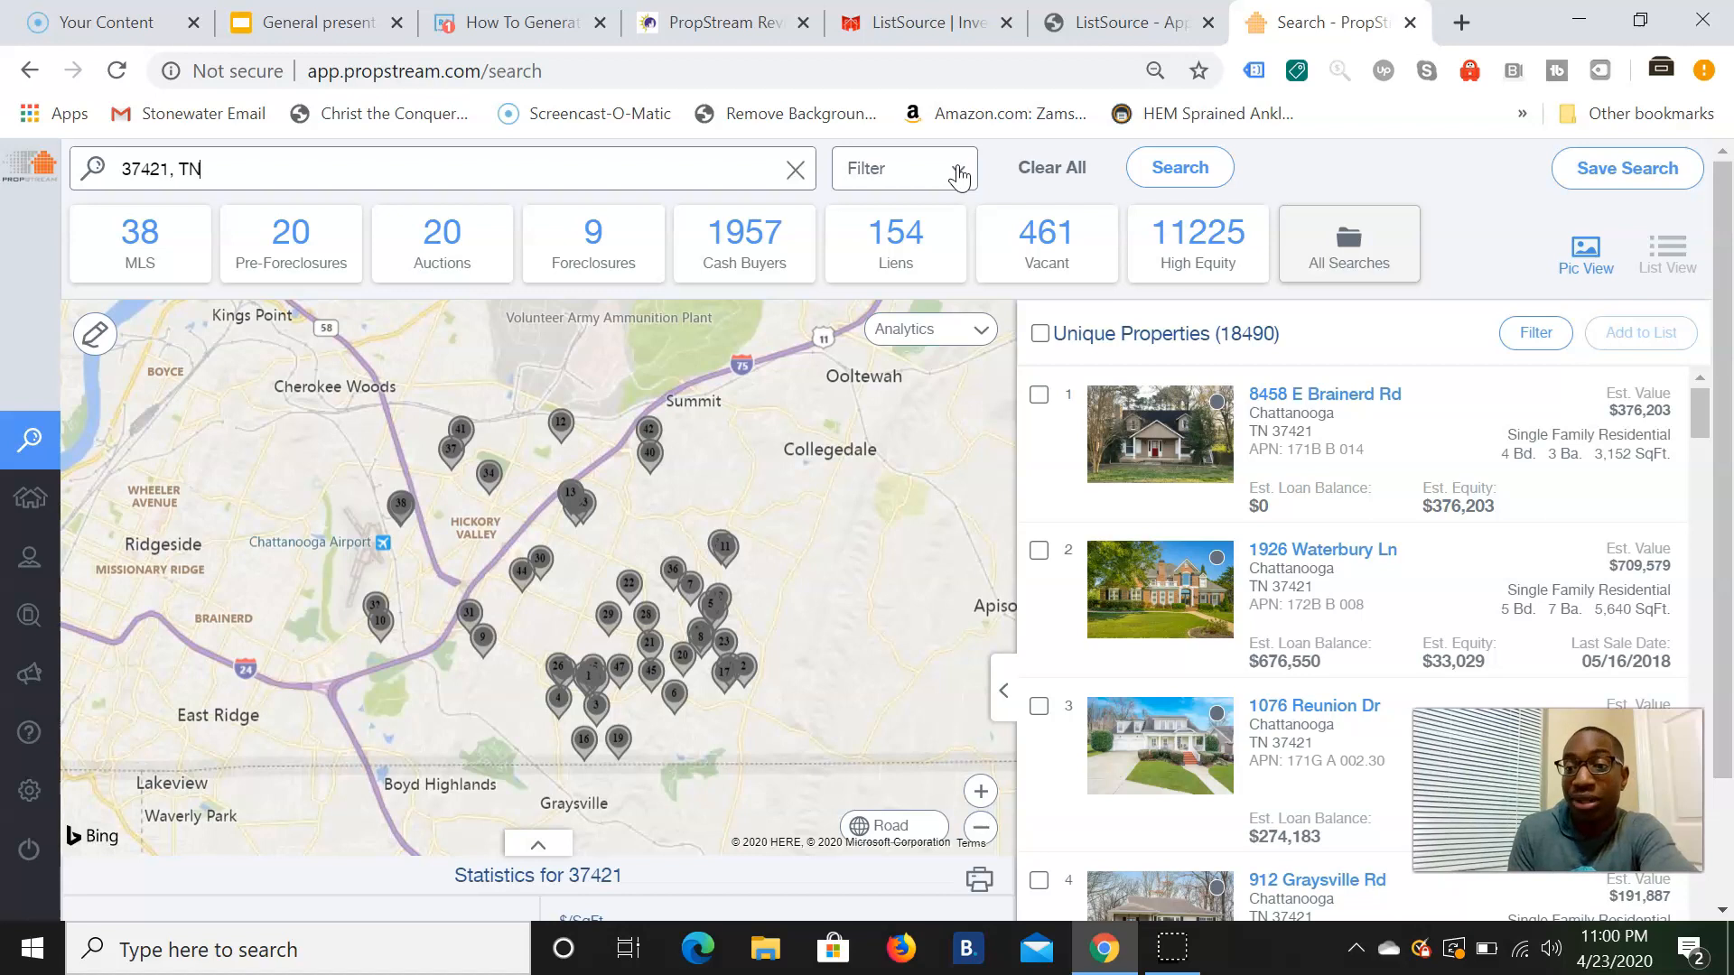
pyautogui.click(959, 172)
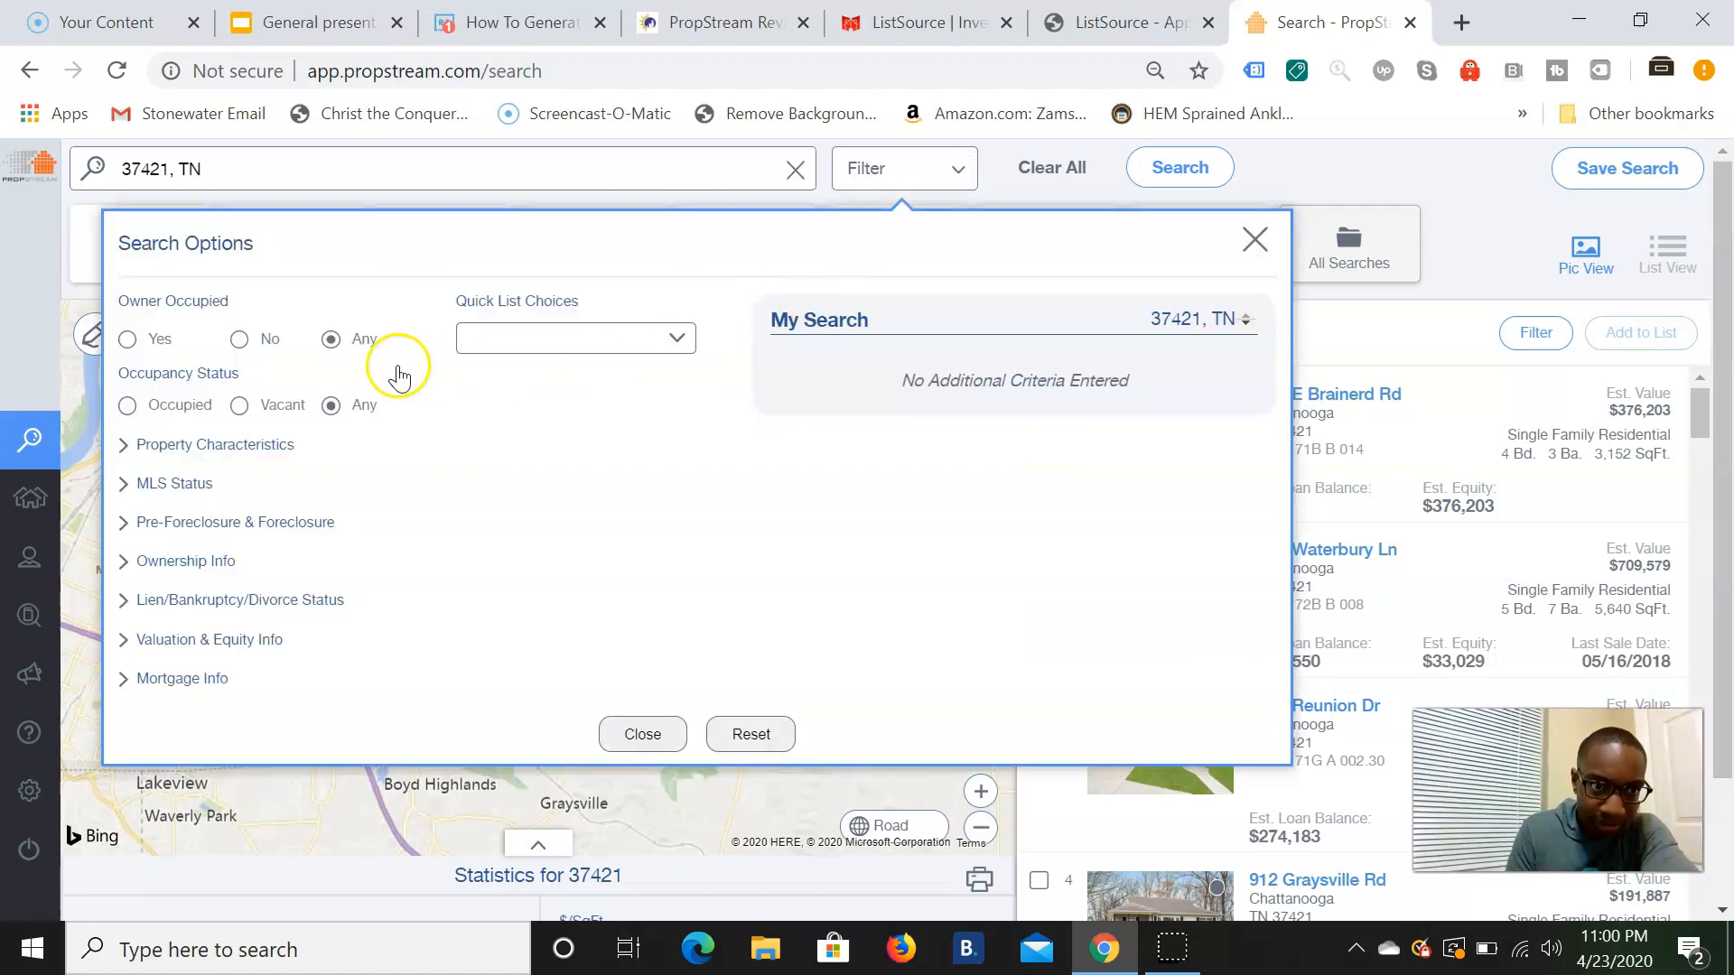
pyautogui.click(240, 341)
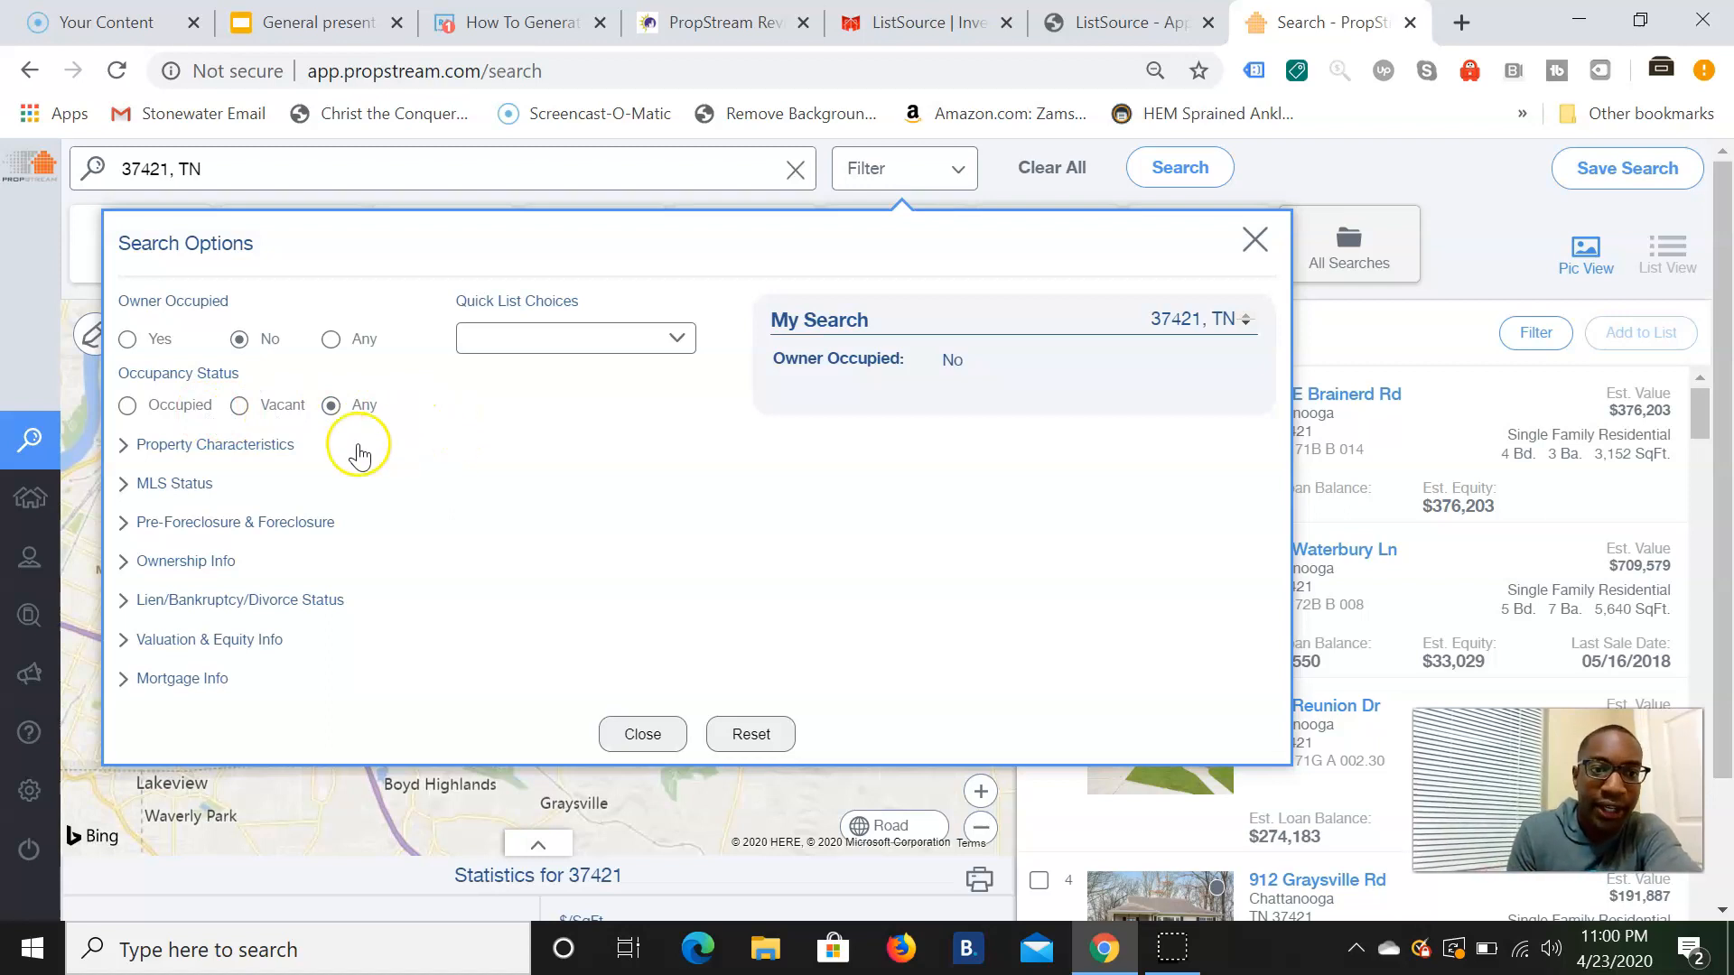
# Step: Look through the property characteristics filters and set the On Market option under MLS status to No
pyautogui.click(286, 447)
pyautogui.scroll(-2, 810, 495)
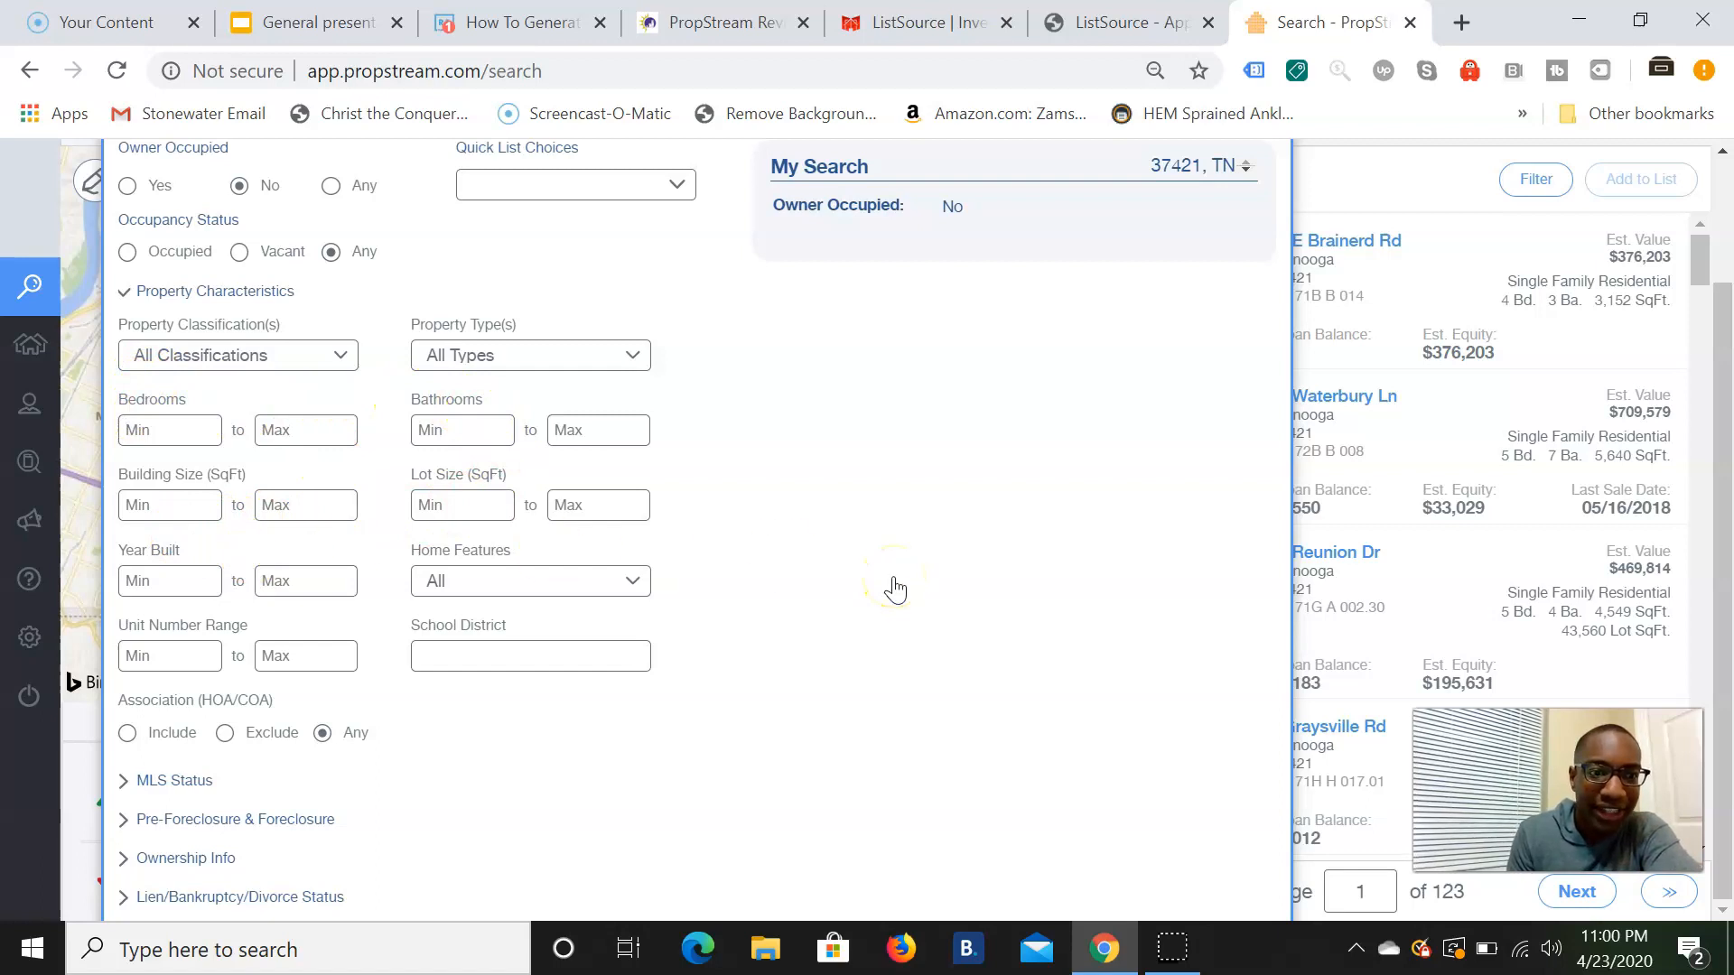
pyautogui.click(199, 778)
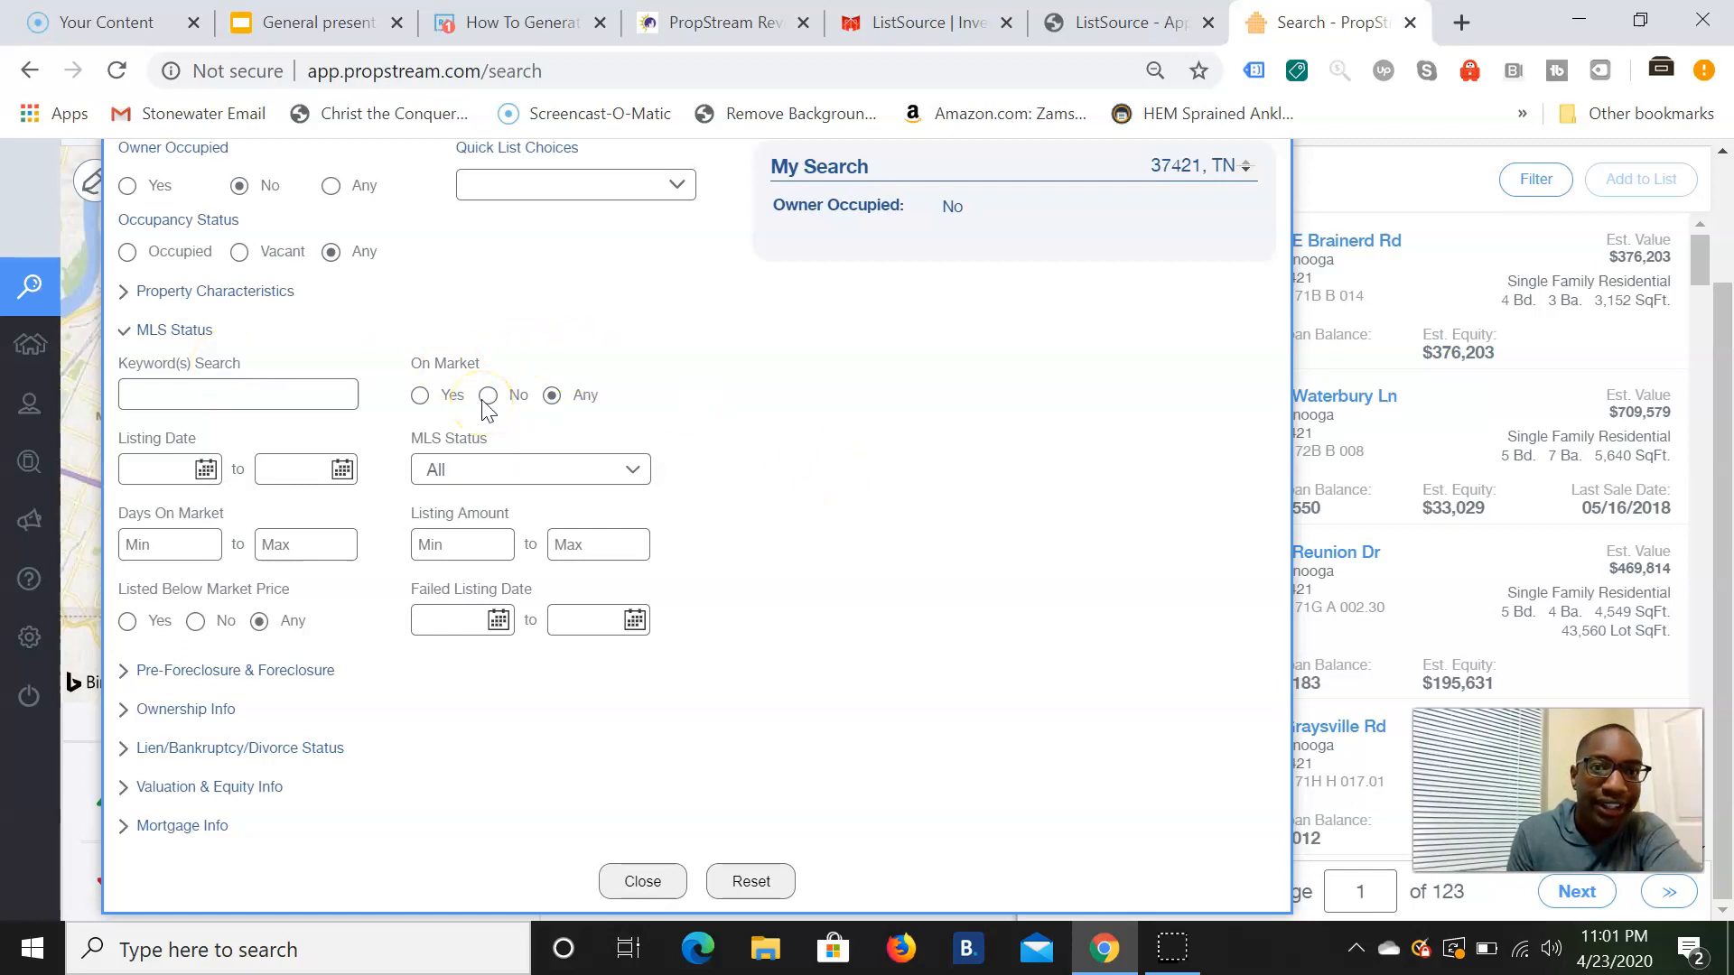
pyautogui.click(486, 398)
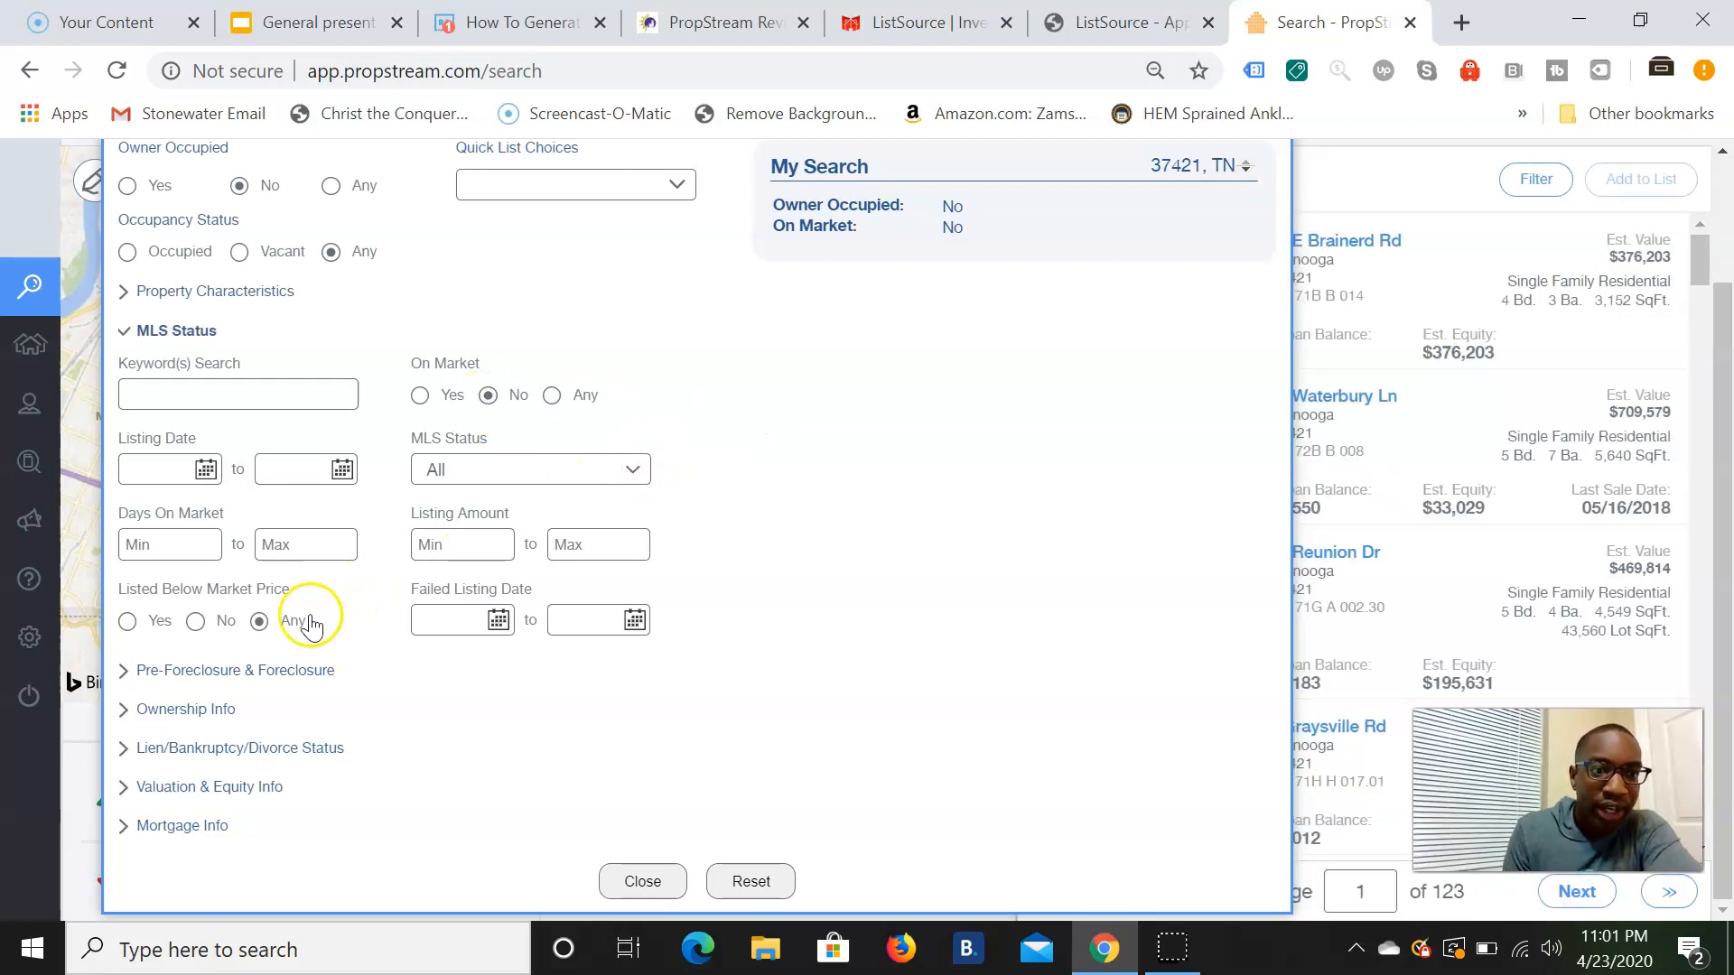
# Step: Look through the pre-foreclosure and foreclosure filters and expand the ownership information filters
pyautogui.click(231, 676)
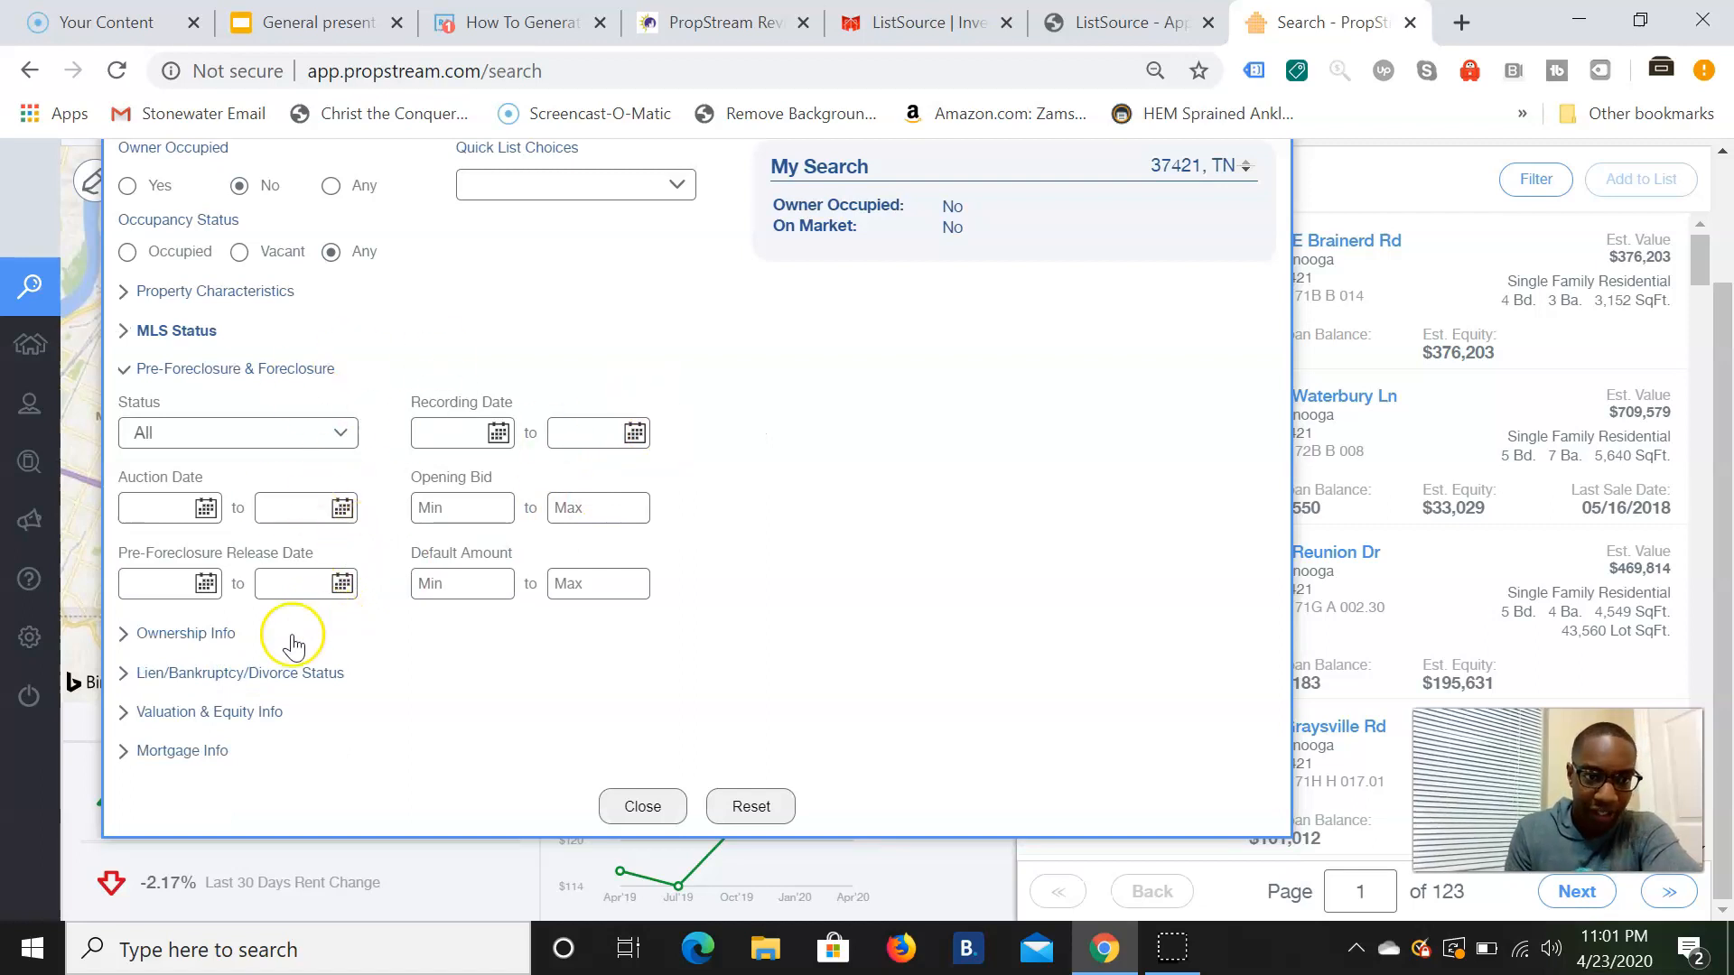
pyautogui.click(196, 633)
pyautogui.click(808, 445)
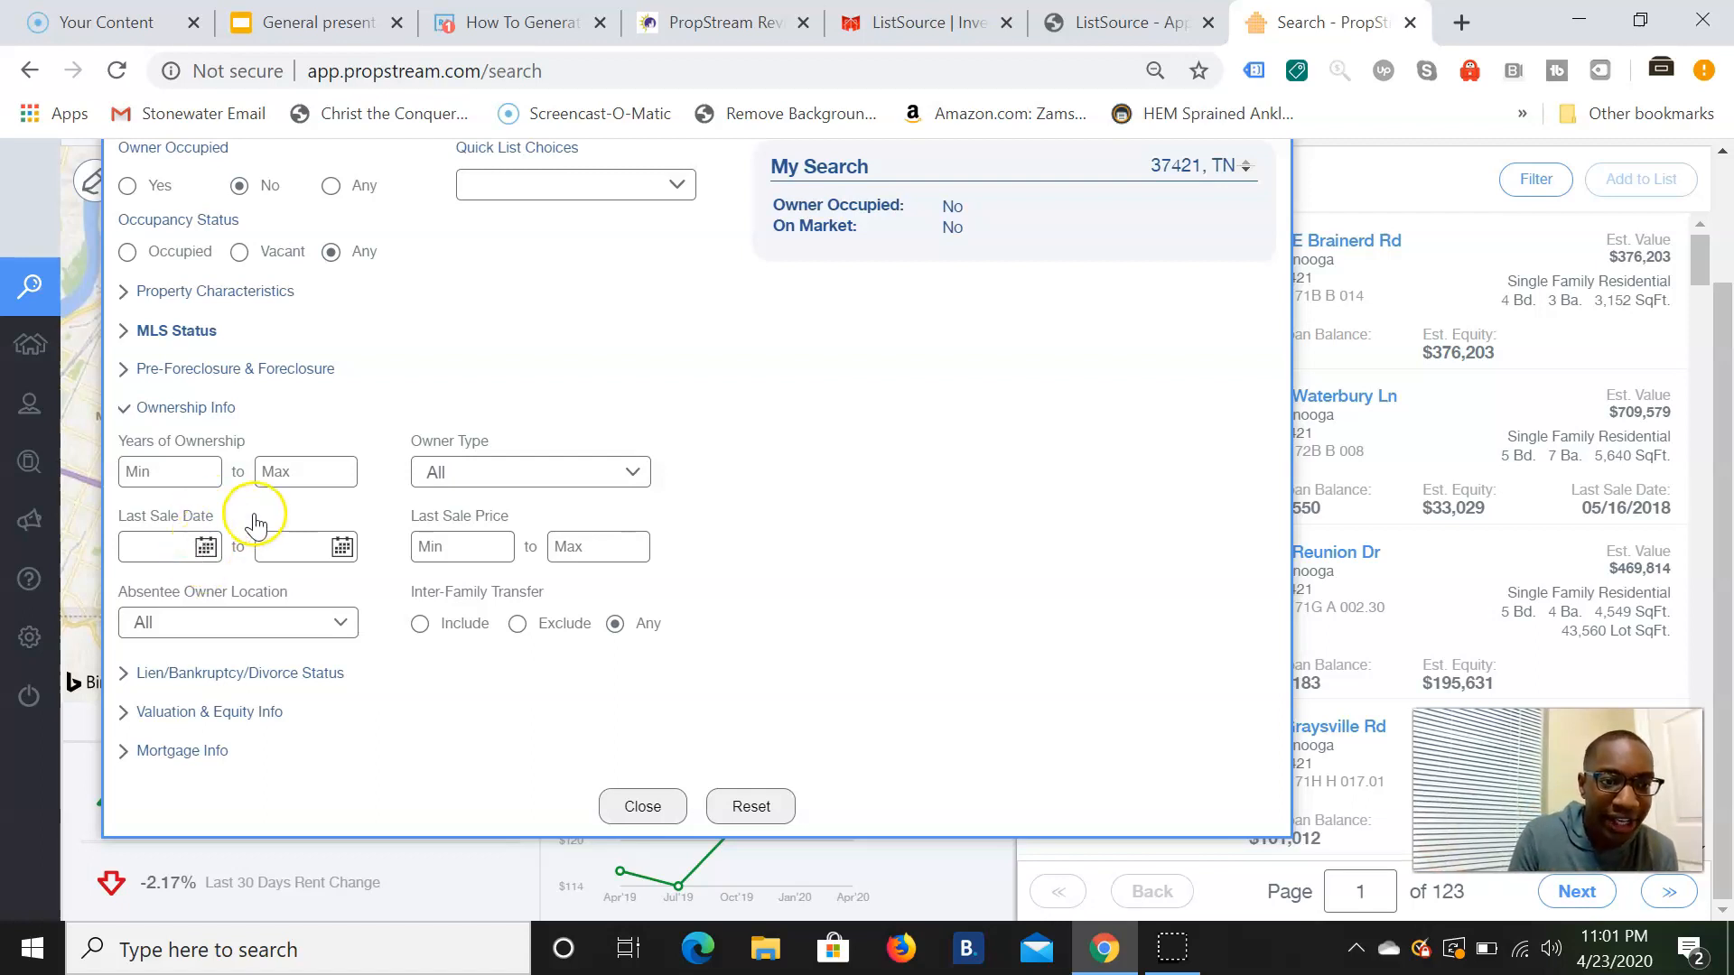
# Step: Switch to ListSource, reopen the list's search criteria to review the last market sale date range, and return to PropStream
pyautogui.hotkey('ctrl', 'shift', 'Tab')
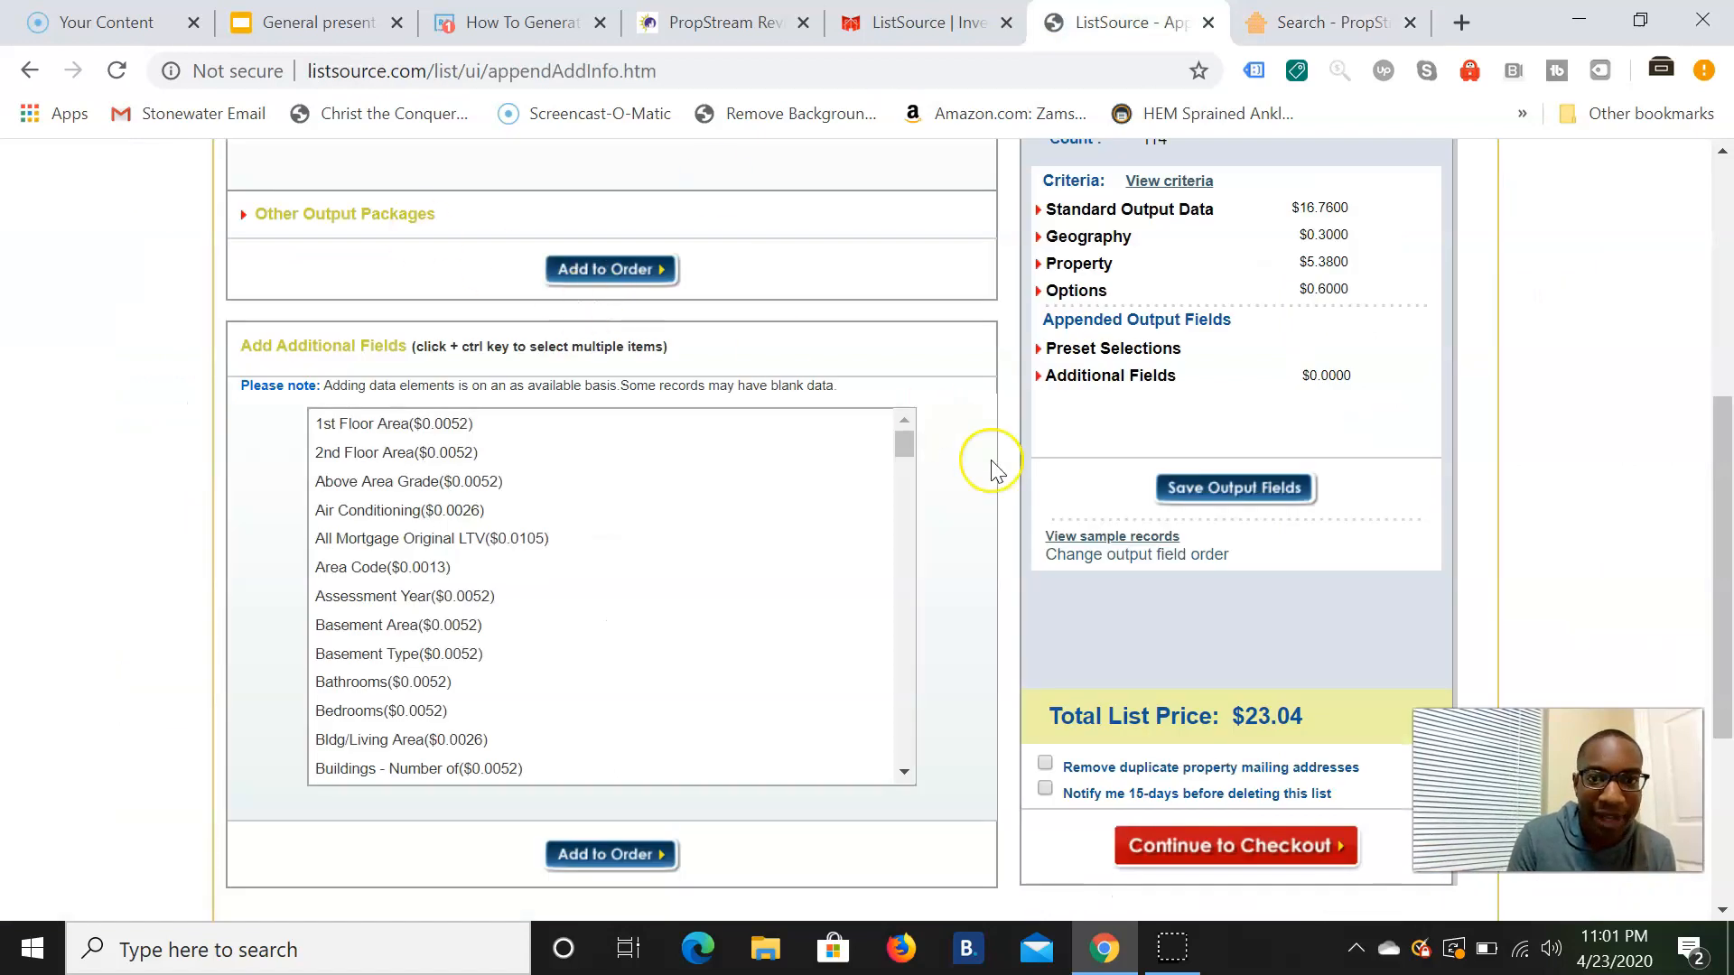
pyautogui.scroll(3, 995, 464)
pyautogui.scroll(-7, 997, 467)
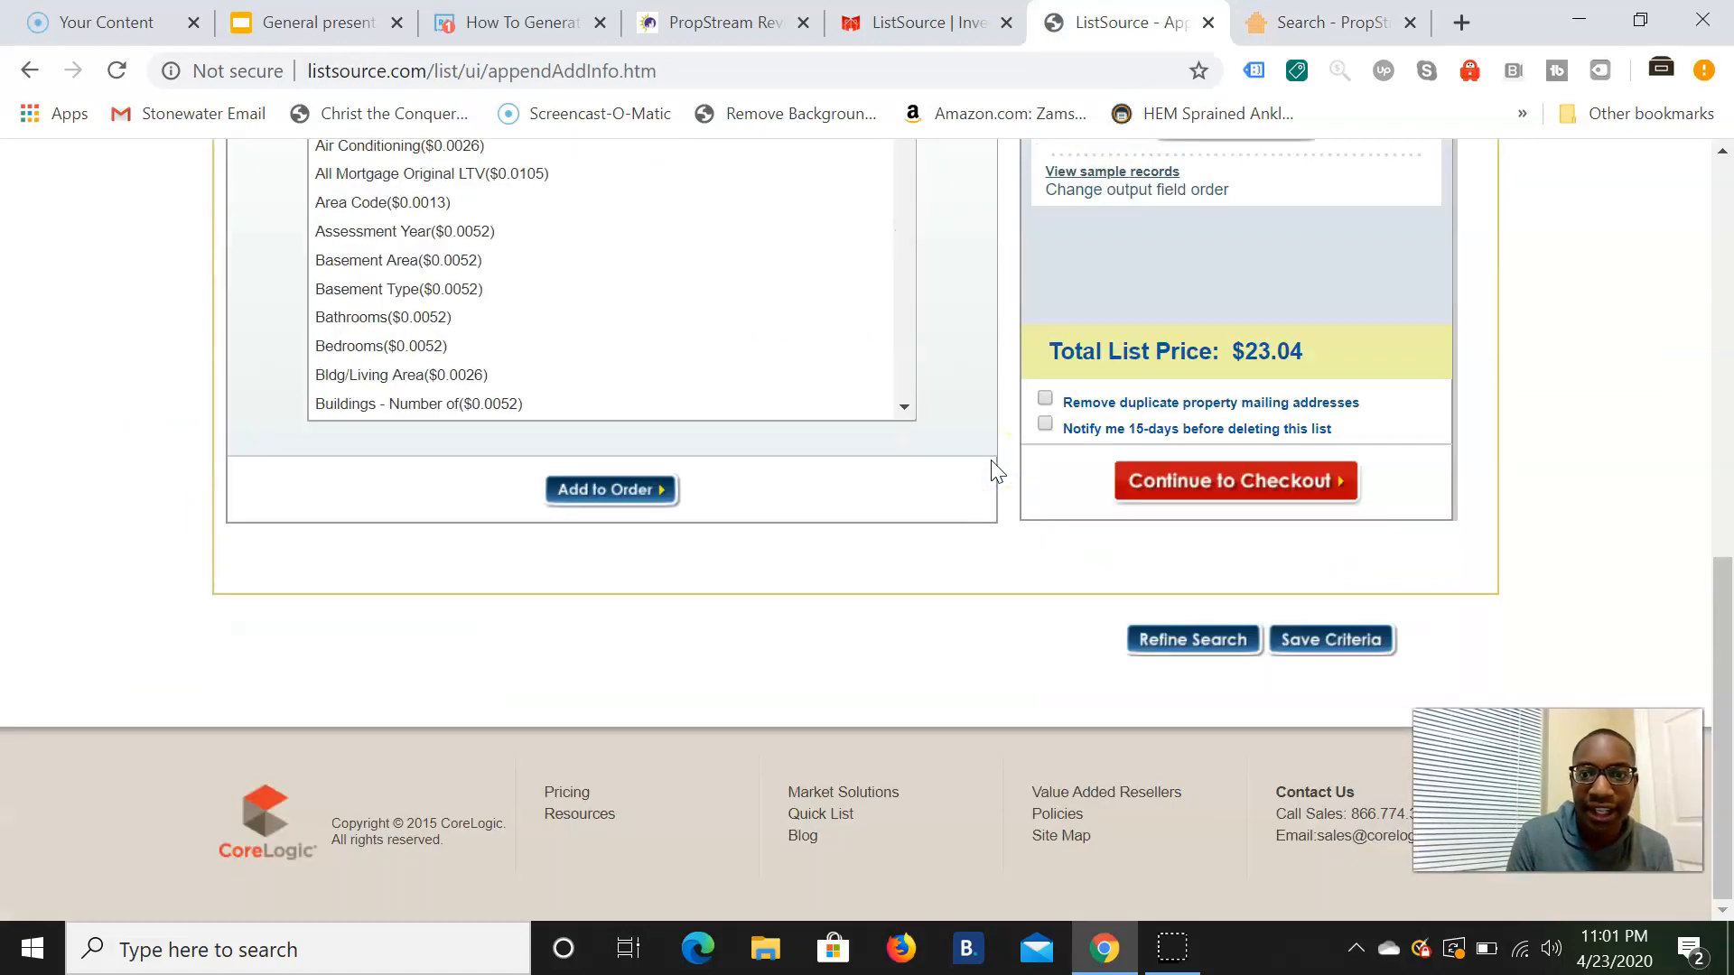
pyautogui.click(1152, 642)
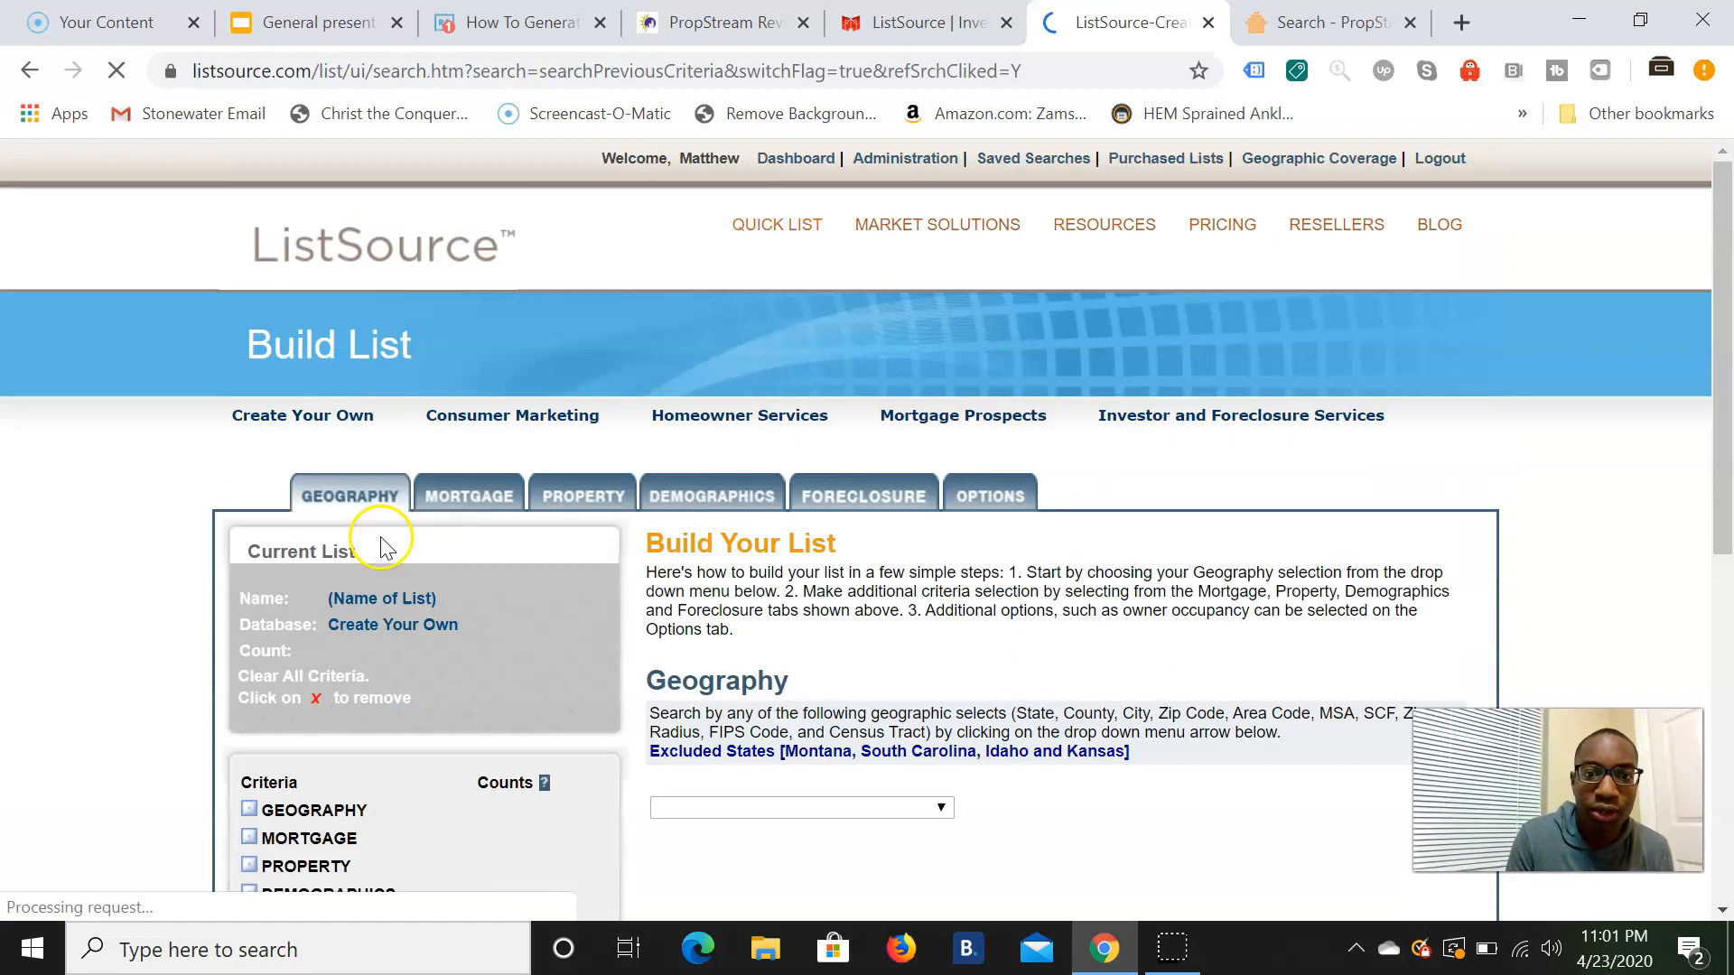
pyautogui.scroll(-4, 386, 548)
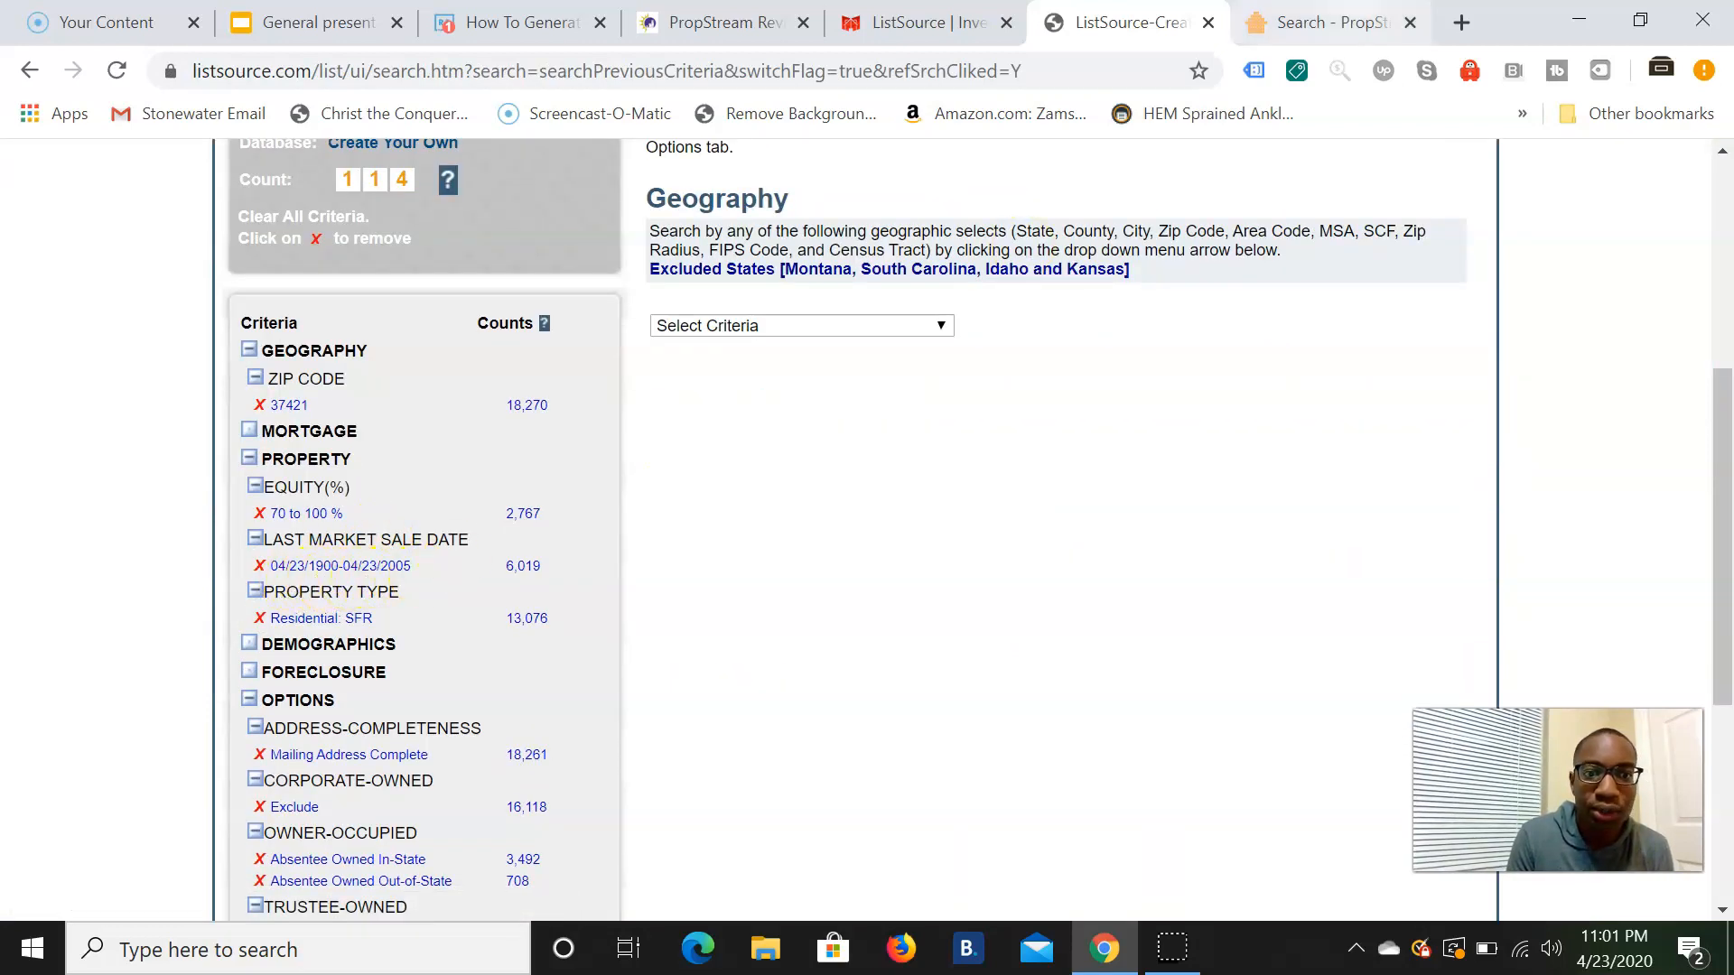
pyautogui.click(1327, 21)
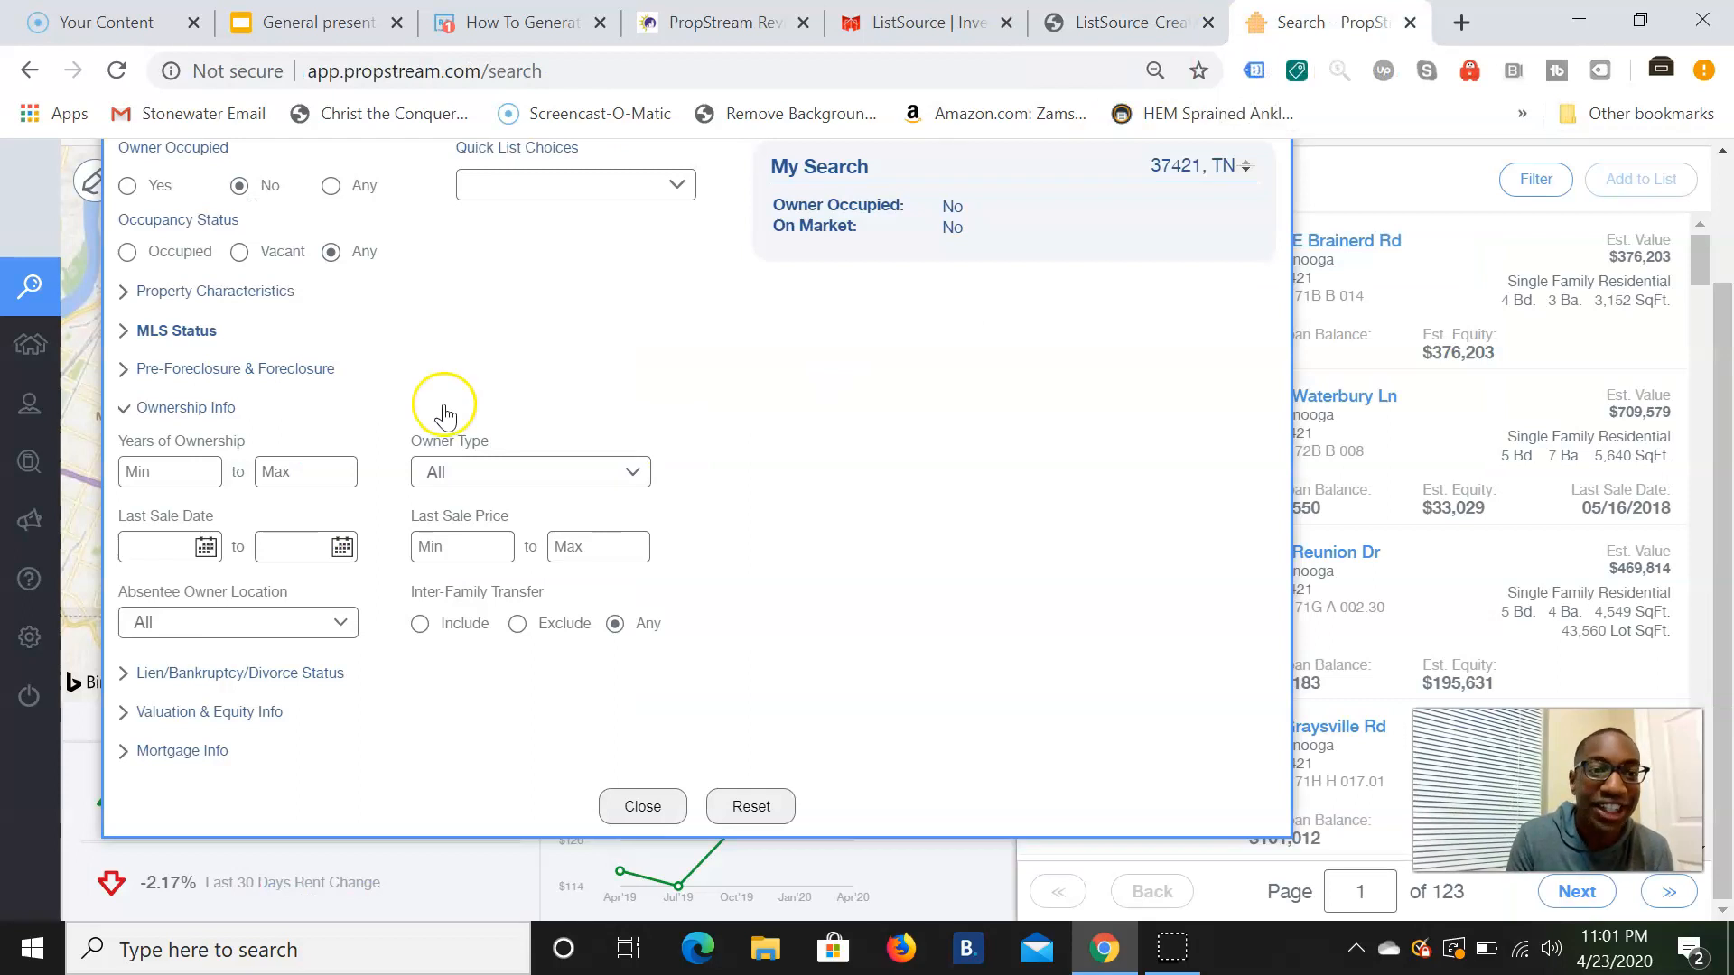
# Step: Enter 04/23/19 as the start of the last sale date range
pyautogui.click(190, 546)
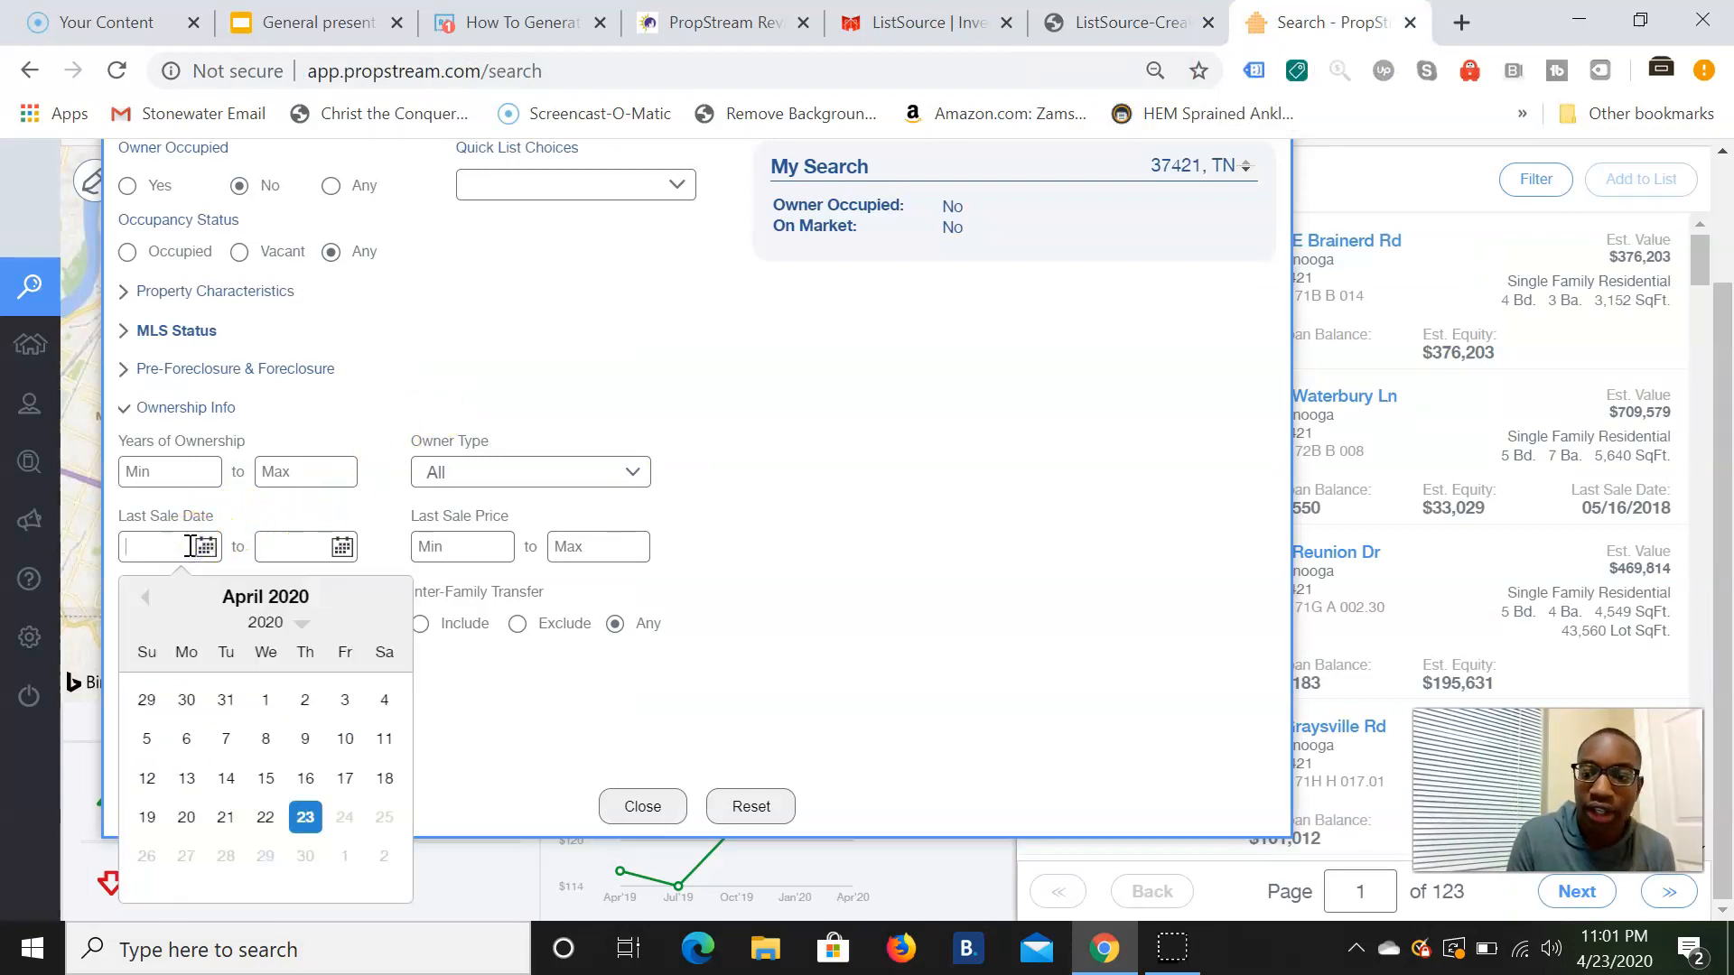
pyautogui.write('0')
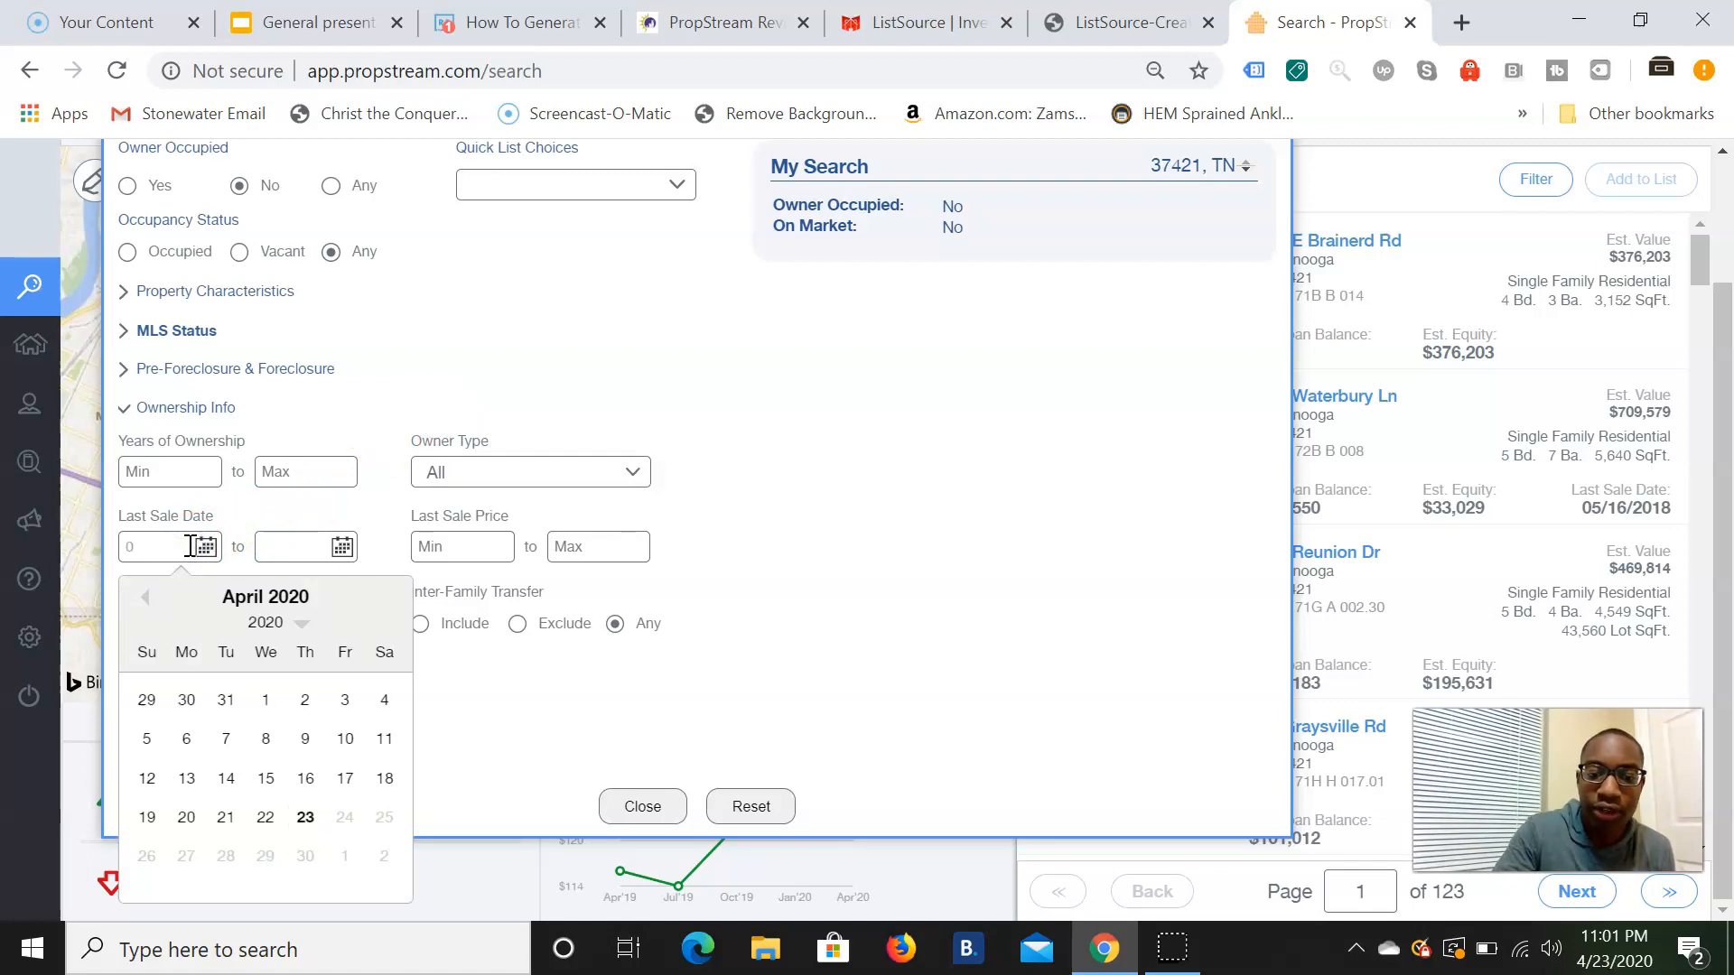
pyautogui.write('4/23/19')
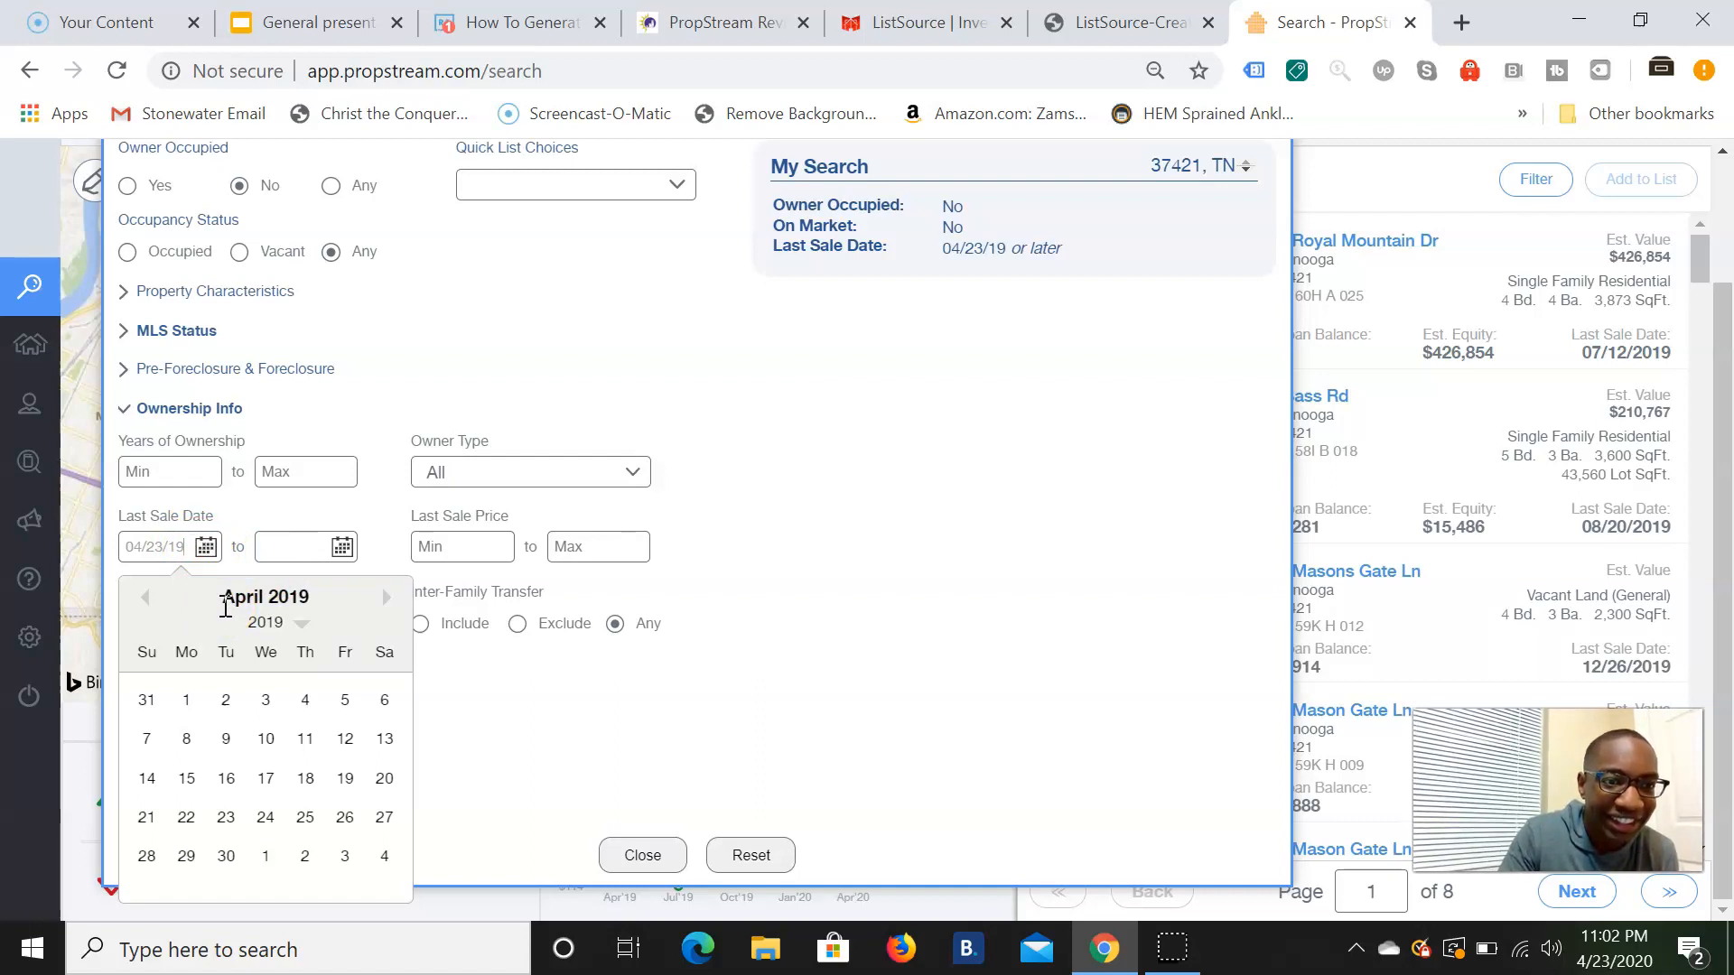
# Step: Replace the start of the last sale date range with April 23, 1900
pyautogui.click(208, 553)
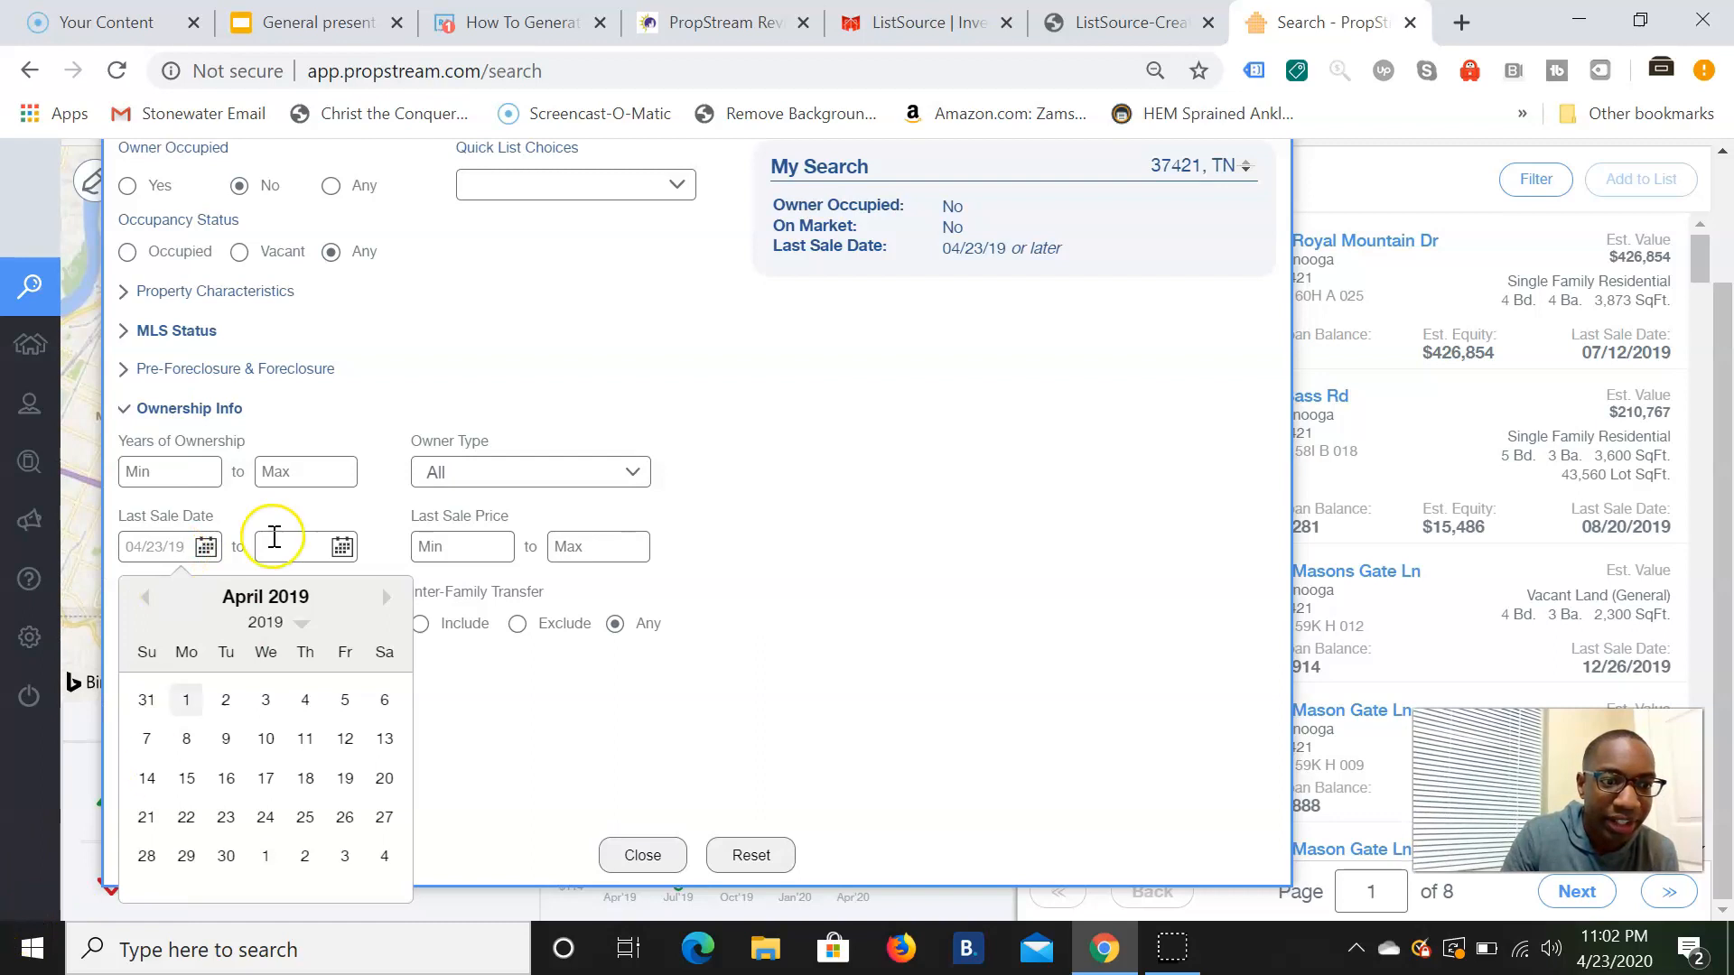
pyautogui.doubleClick(177, 547)
pyautogui.tripleClick(185, 544)
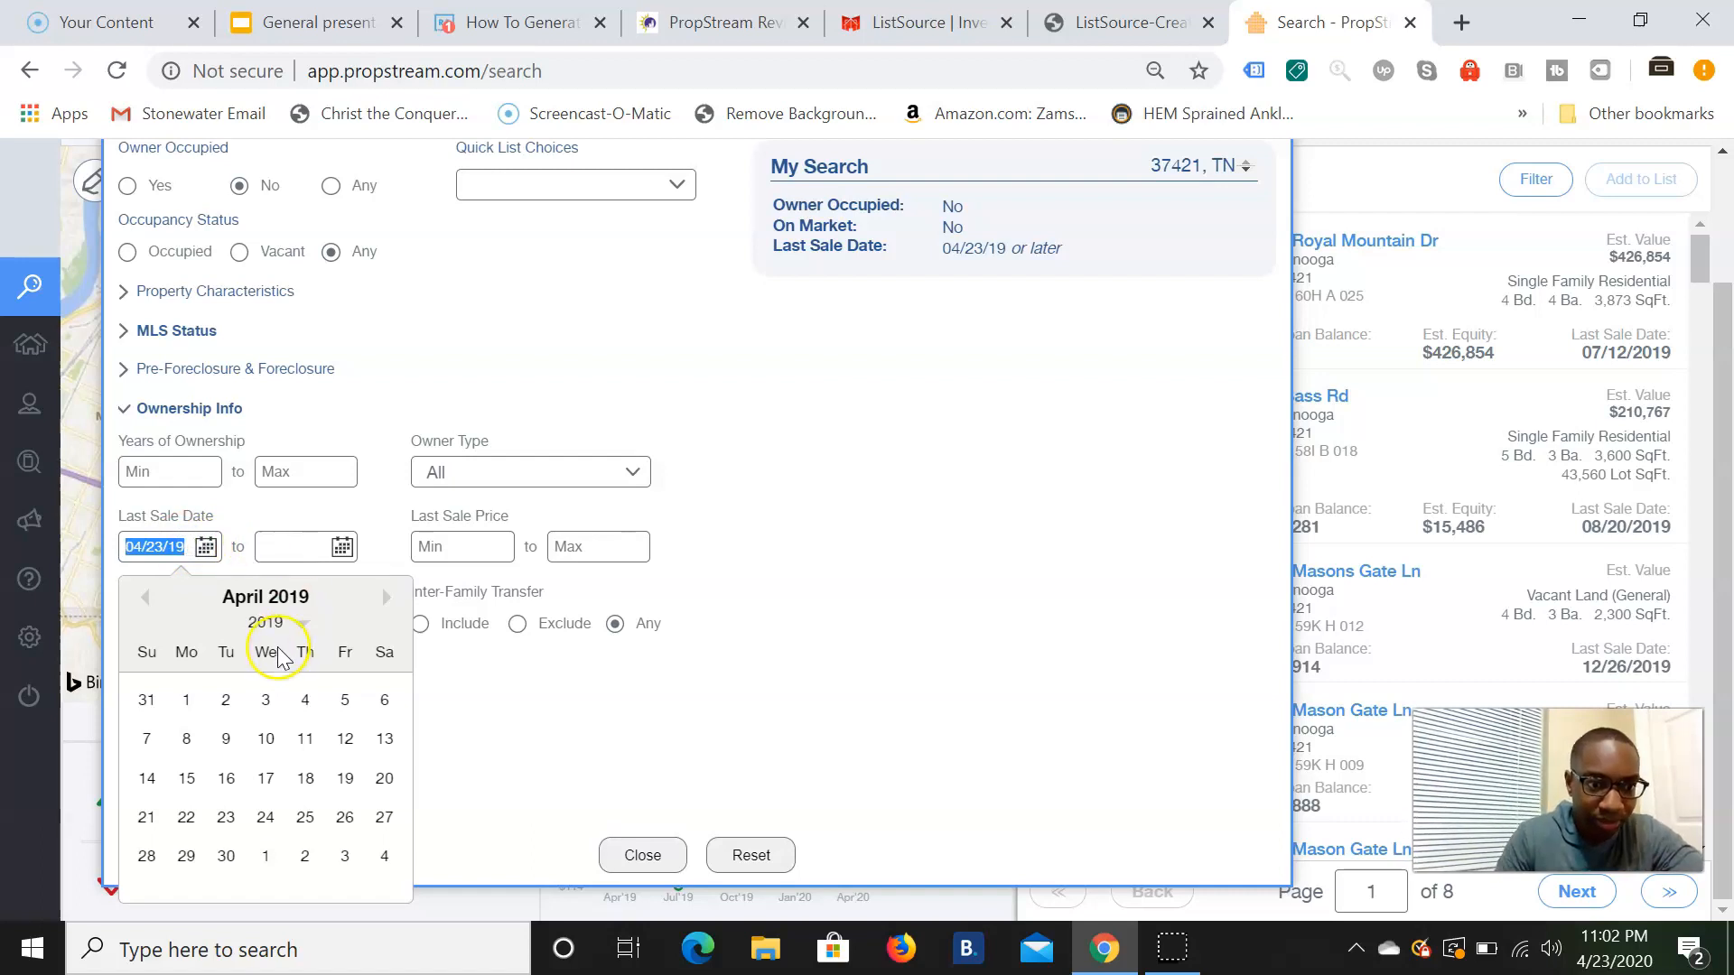
pyautogui.click(300, 623)
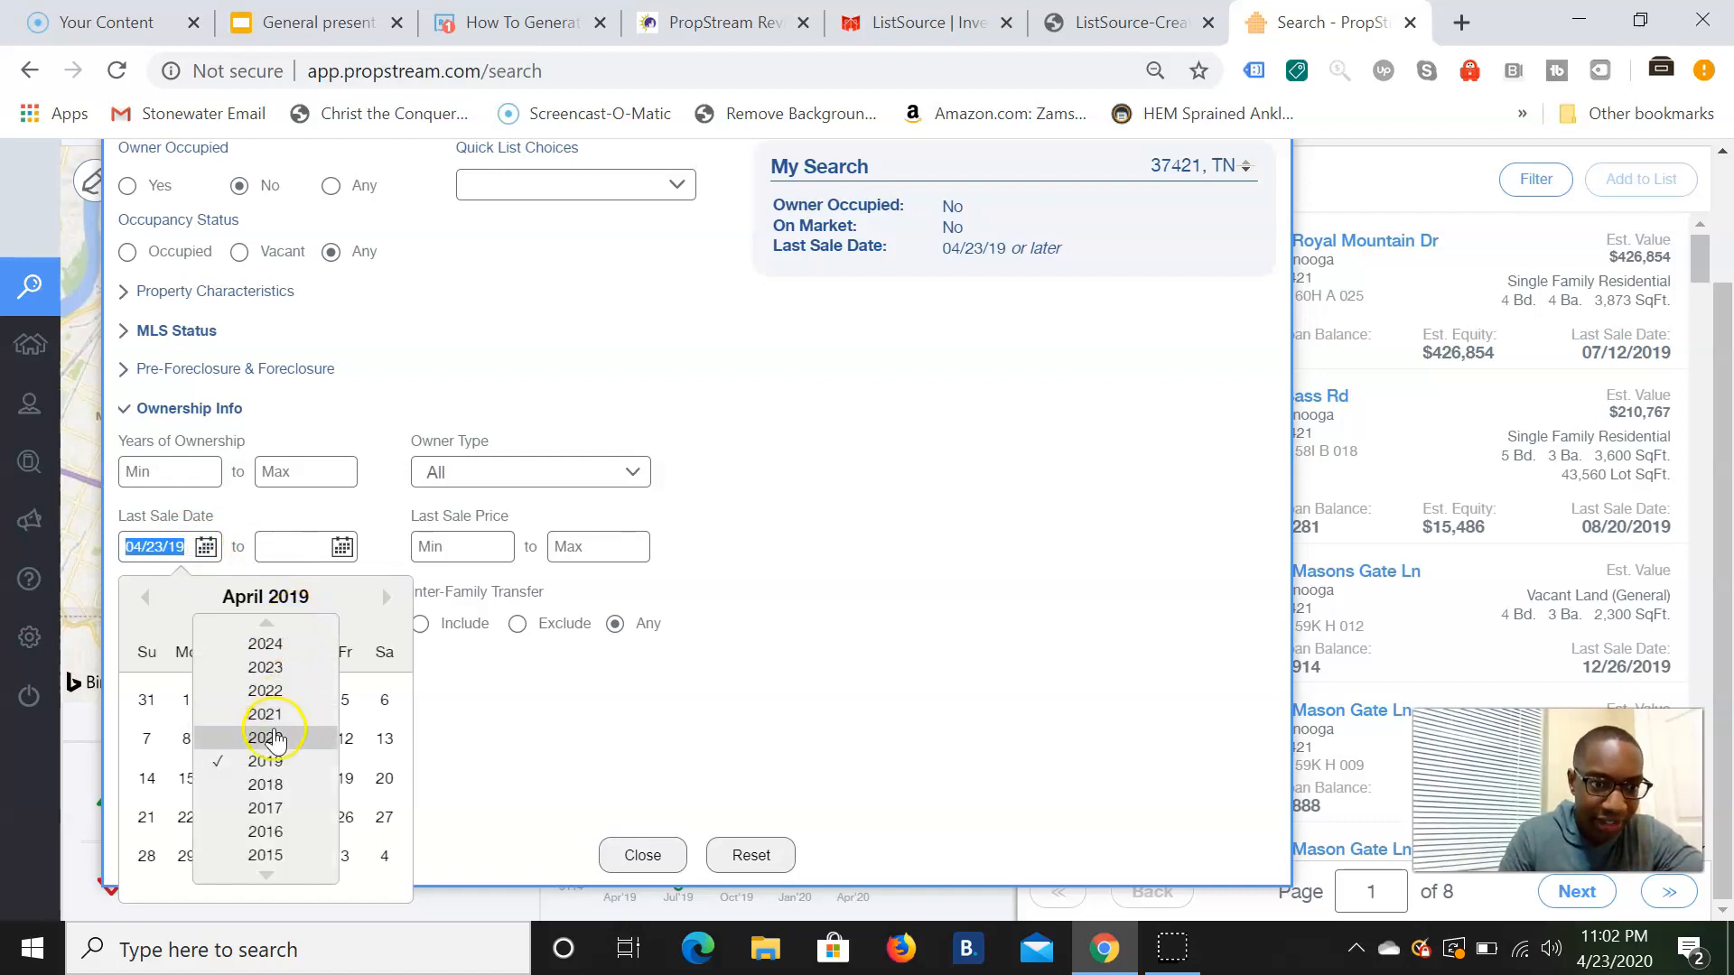
pyautogui.click(270, 875)
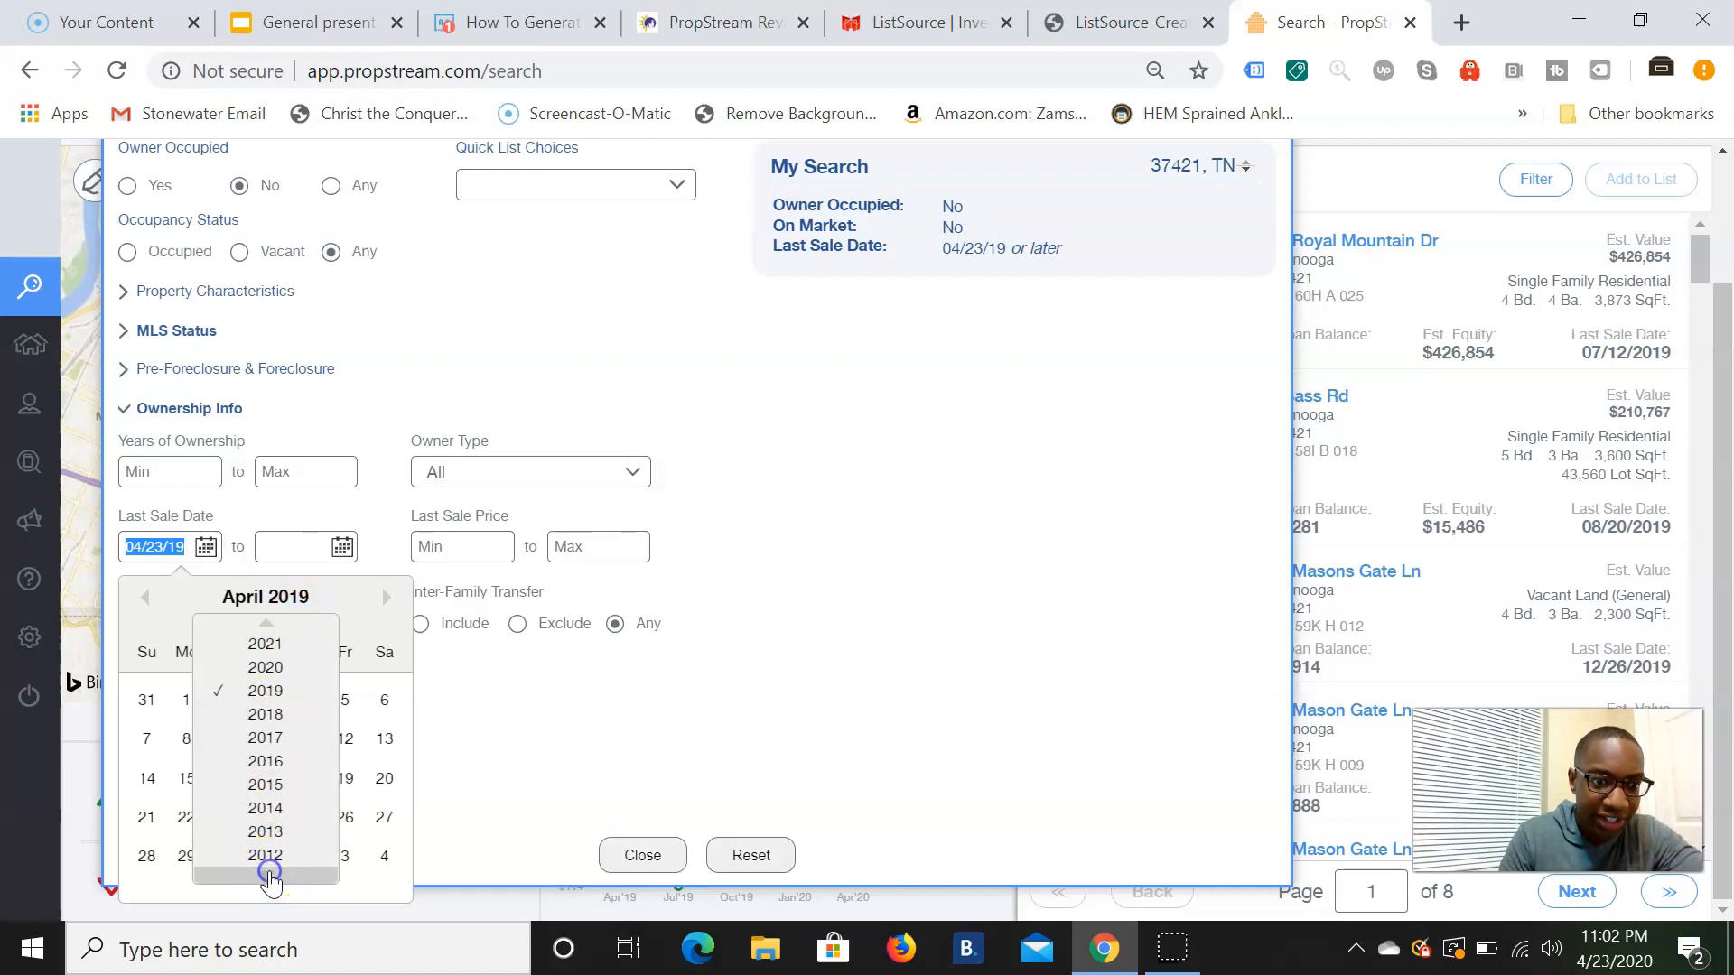
pyautogui.doubleClick(270, 875)
pyautogui.click(270, 875)
pyautogui.click(270, 875)
pyautogui.click(270, 875)
pyautogui.click(270, 875)
pyautogui.click(270, 875)
pyautogui.click(270, 875)
pyautogui.click(270, 875)
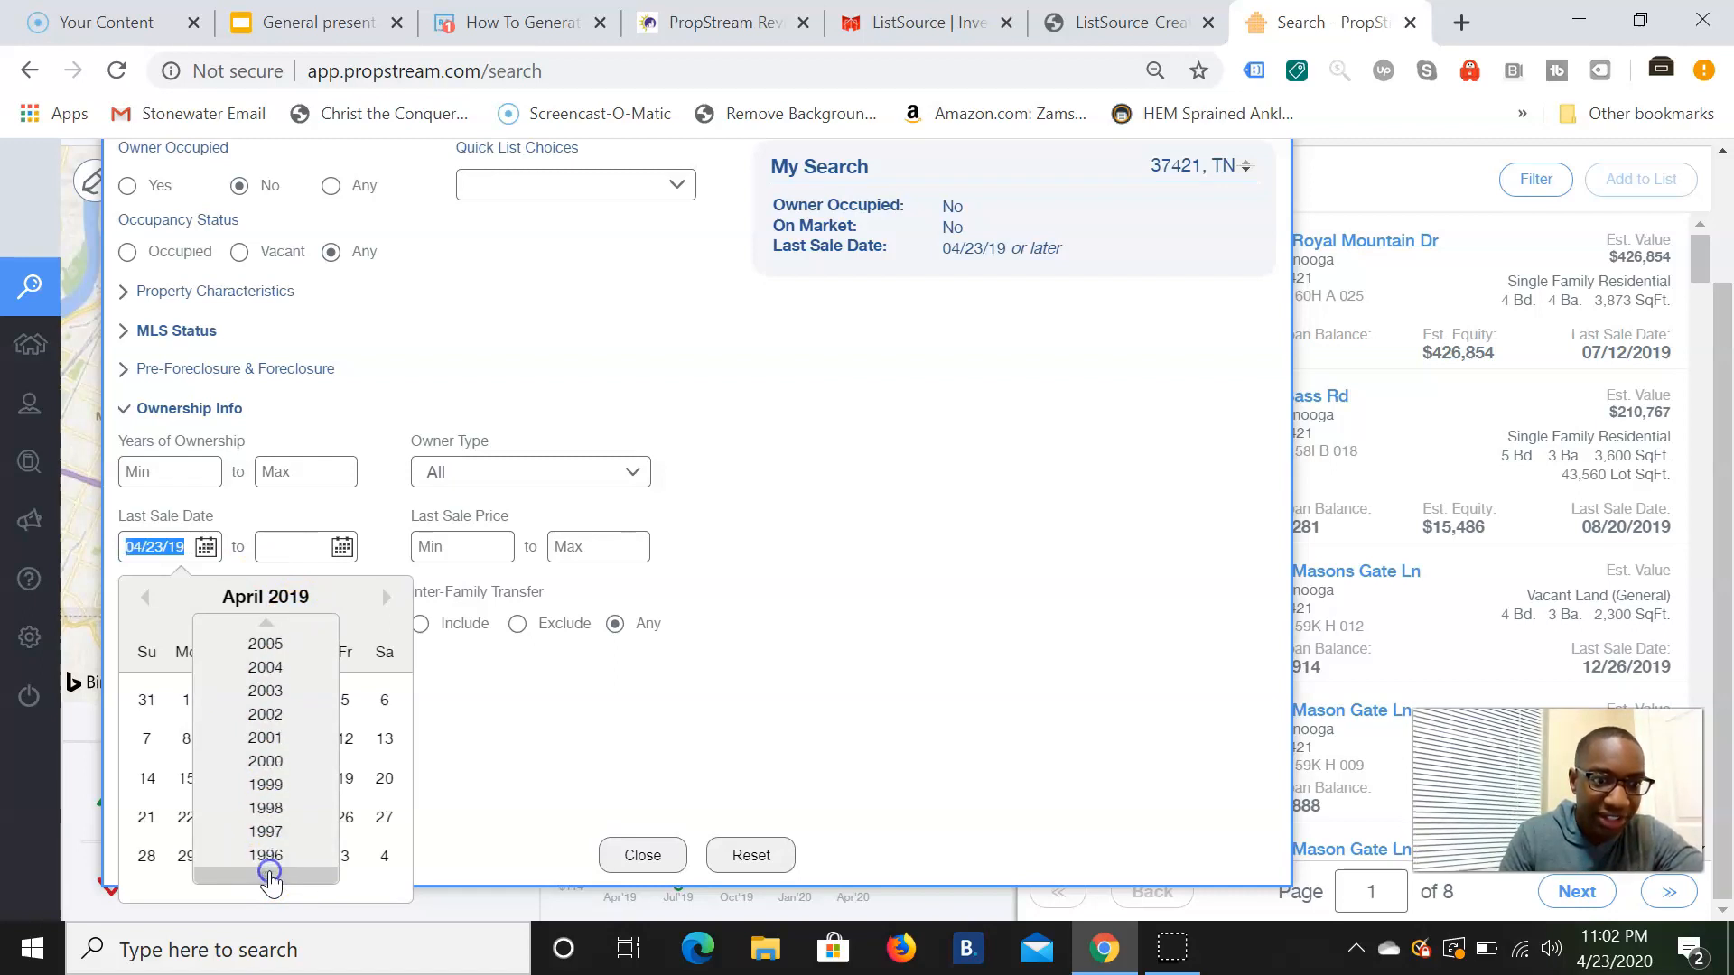
pyautogui.click(270, 875)
pyautogui.click(270, 875)
pyautogui.click(270, 875)
pyautogui.click(270, 875)
pyautogui.click(270, 875)
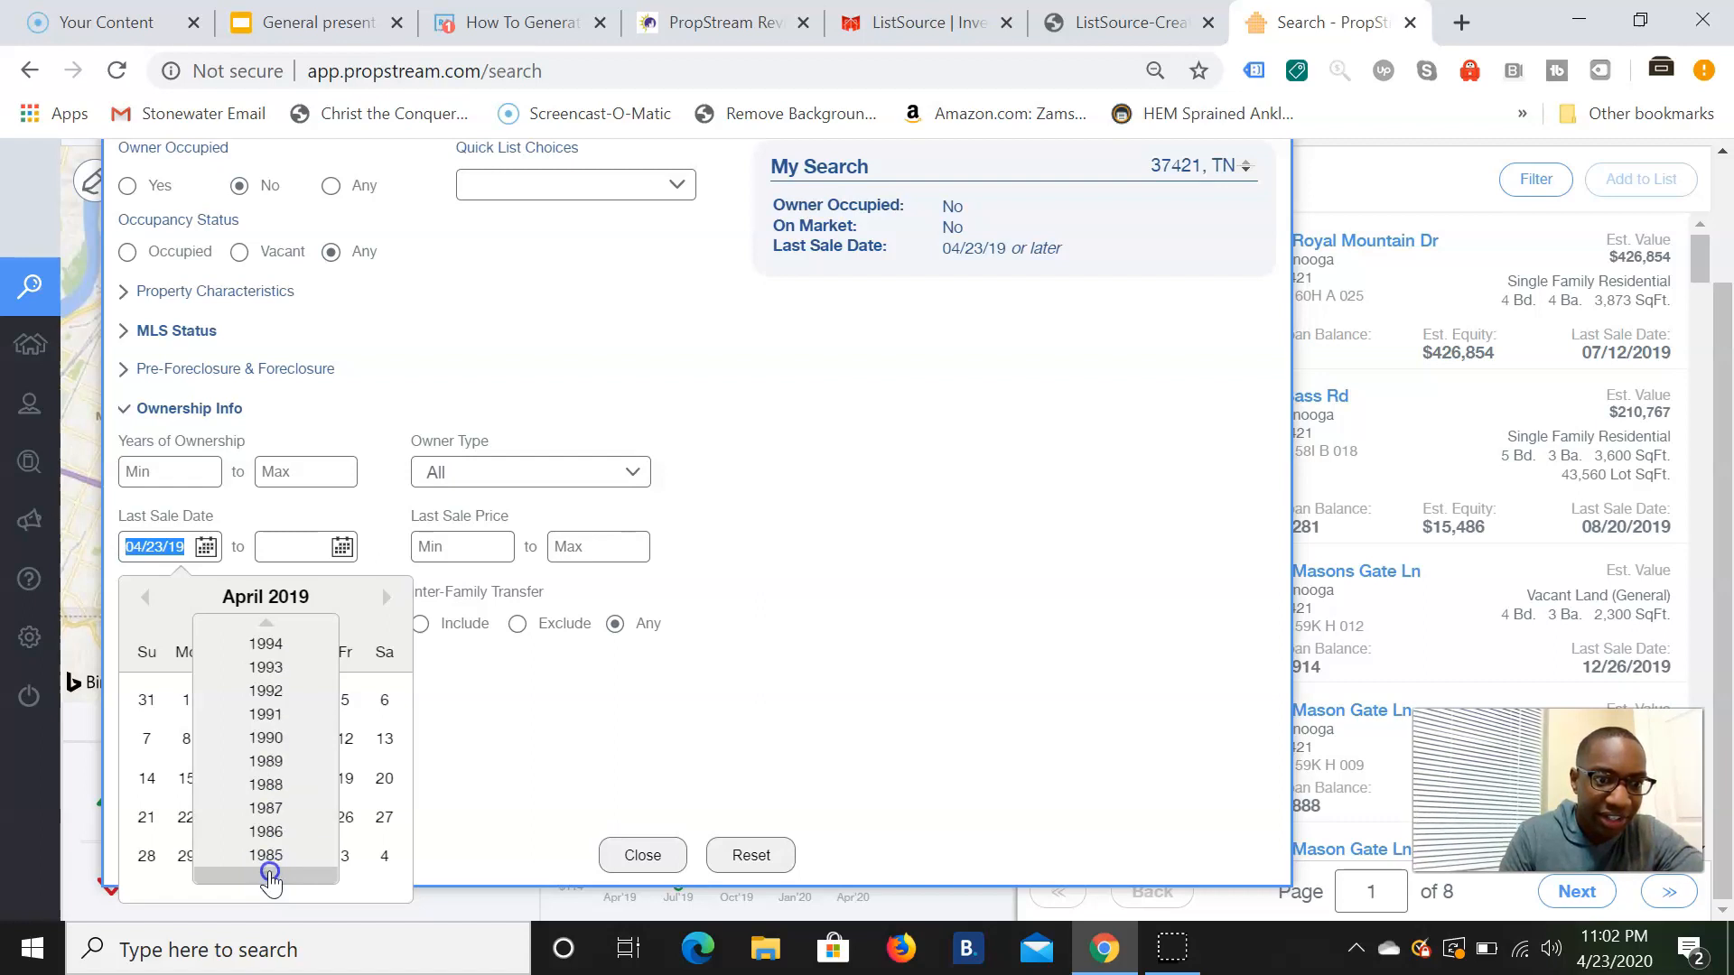
pyautogui.click(270, 875)
pyautogui.click(270, 875)
pyautogui.click(270, 875)
pyautogui.click(270, 875)
pyautogui.click(270, 875)
pyautogui.click(270, 876)
pyautogui.click(270, 875)
pyautogui.click(270, 875)
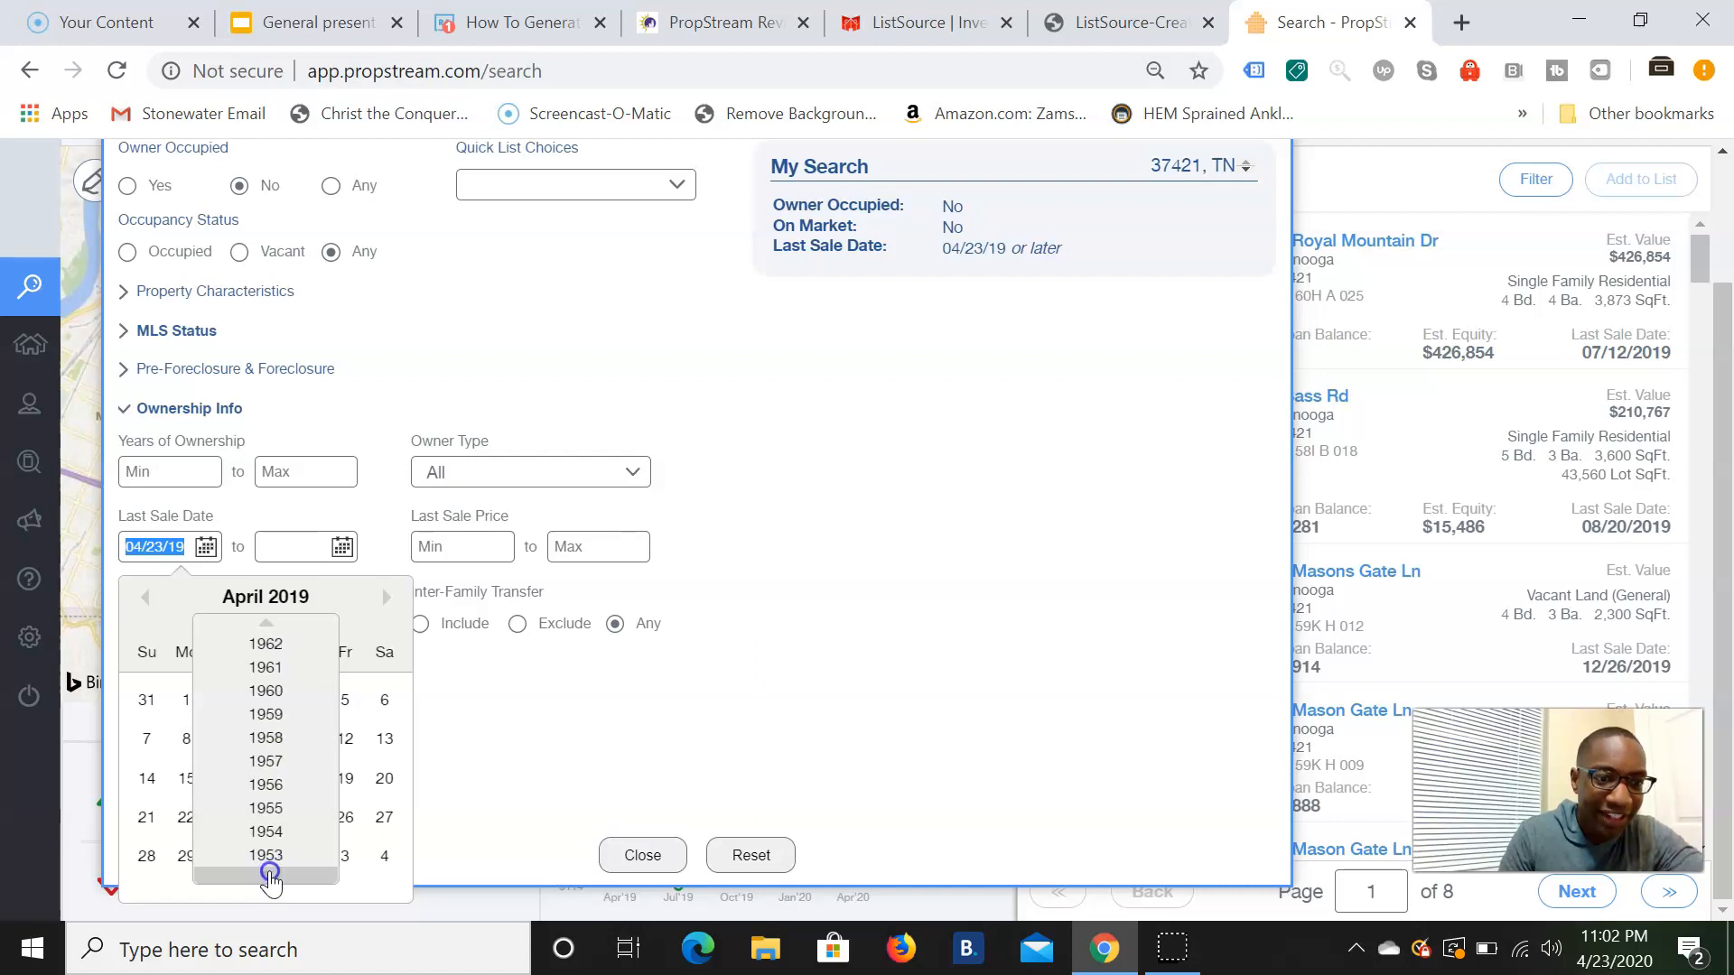
pyautogui.click(270, 875)
pyautogui.click(270, 875)
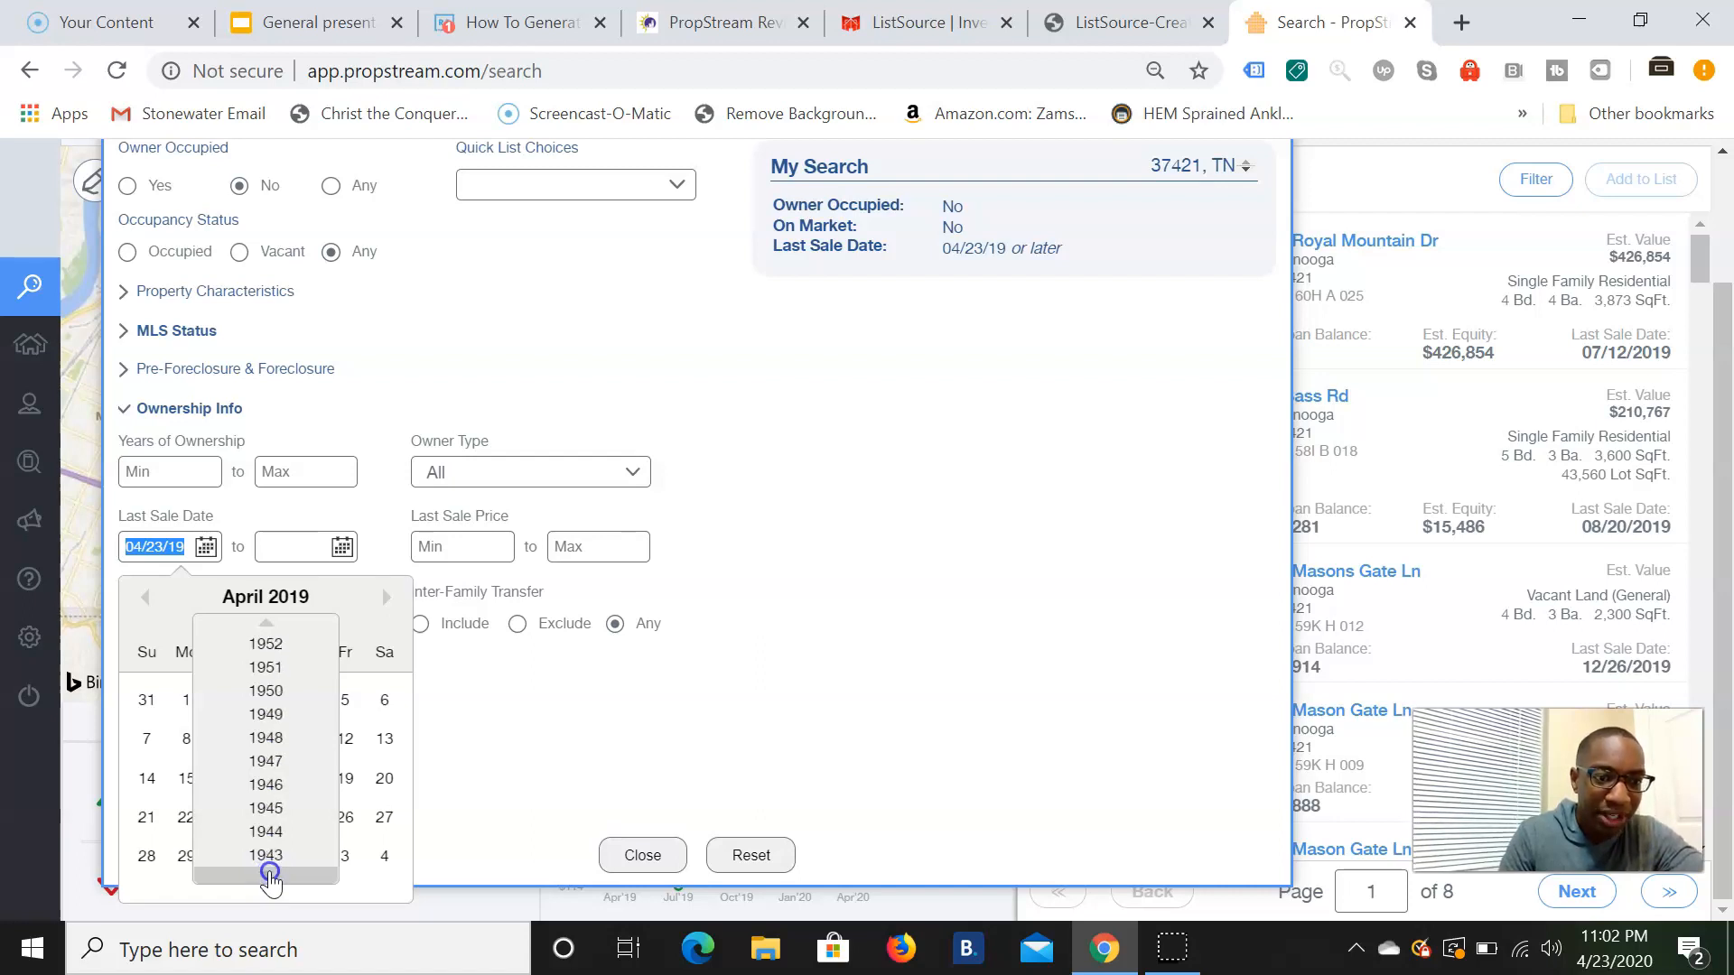
pyautogui.click(270, 875)
pyautogui.click(270, 875)
pyautogui.click(270, 875)
pyautogui.click(270, 875)
pyautogui.click(270, 875)
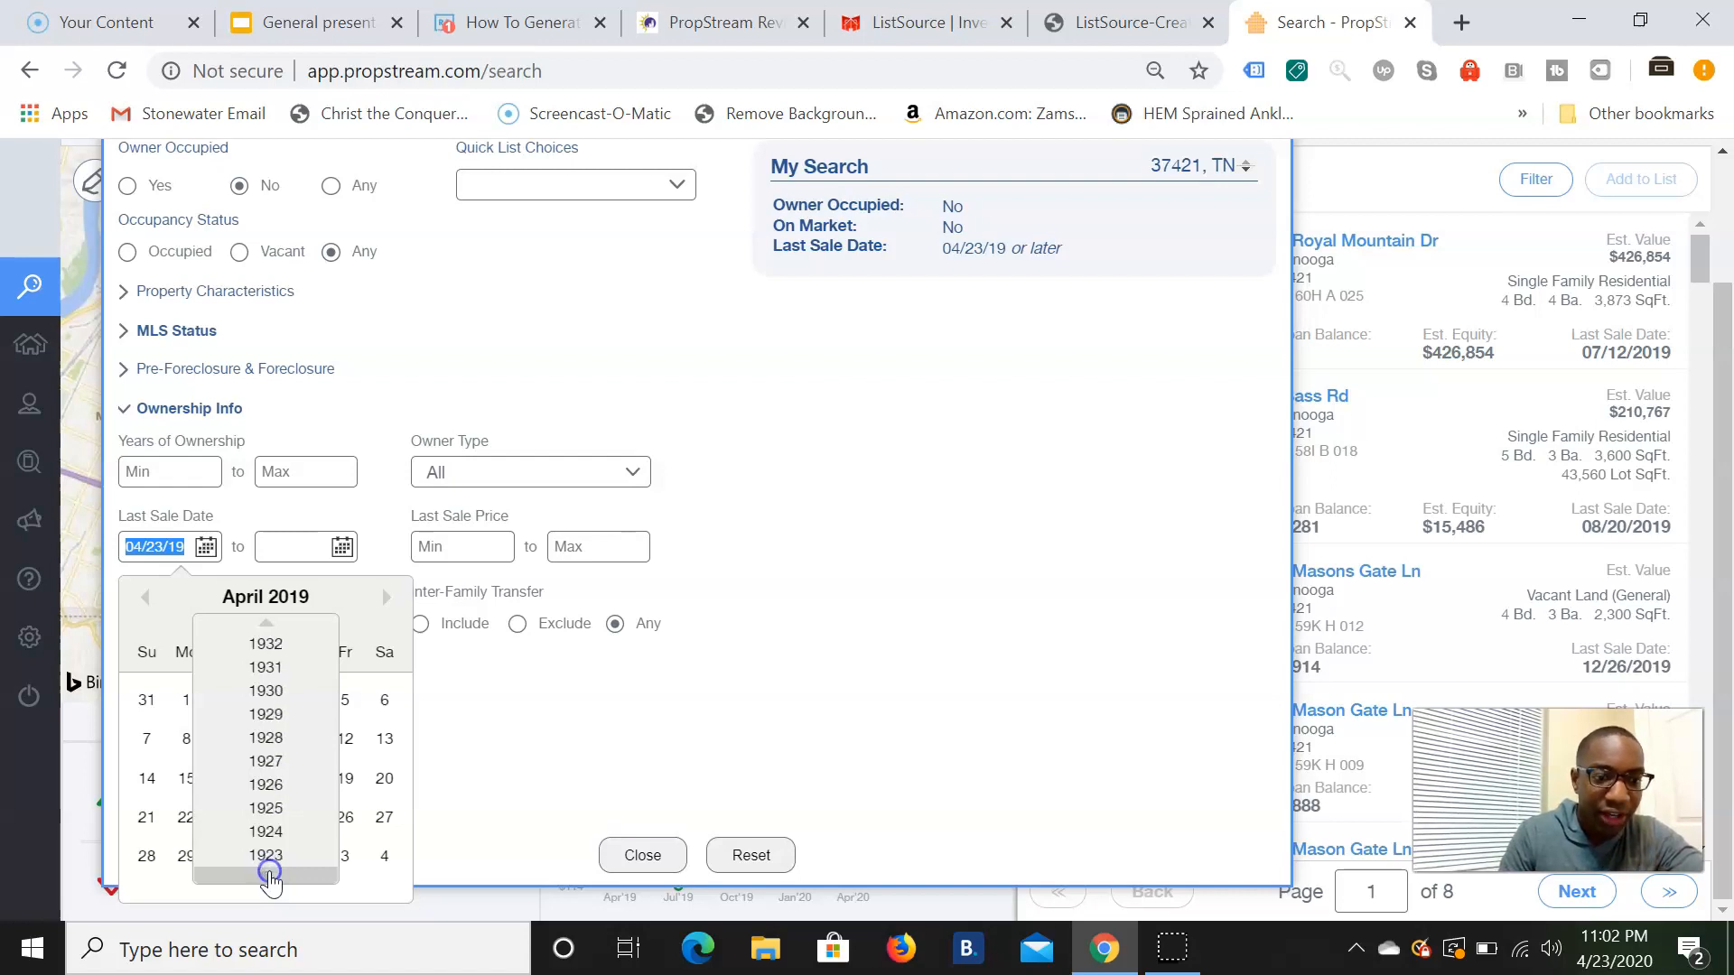
pyautogui.click(270, 875)
pyautogui.click(270, 875)
pyautogui.click(270, 875)
pyautogui.click(270, 876)
pyautogui.click(270, 875)
pyautogui.click(270, 875)
pyautogui.click(270, 875)
pyautogui.click(270, 875)
pyautogui.click(270, 875)
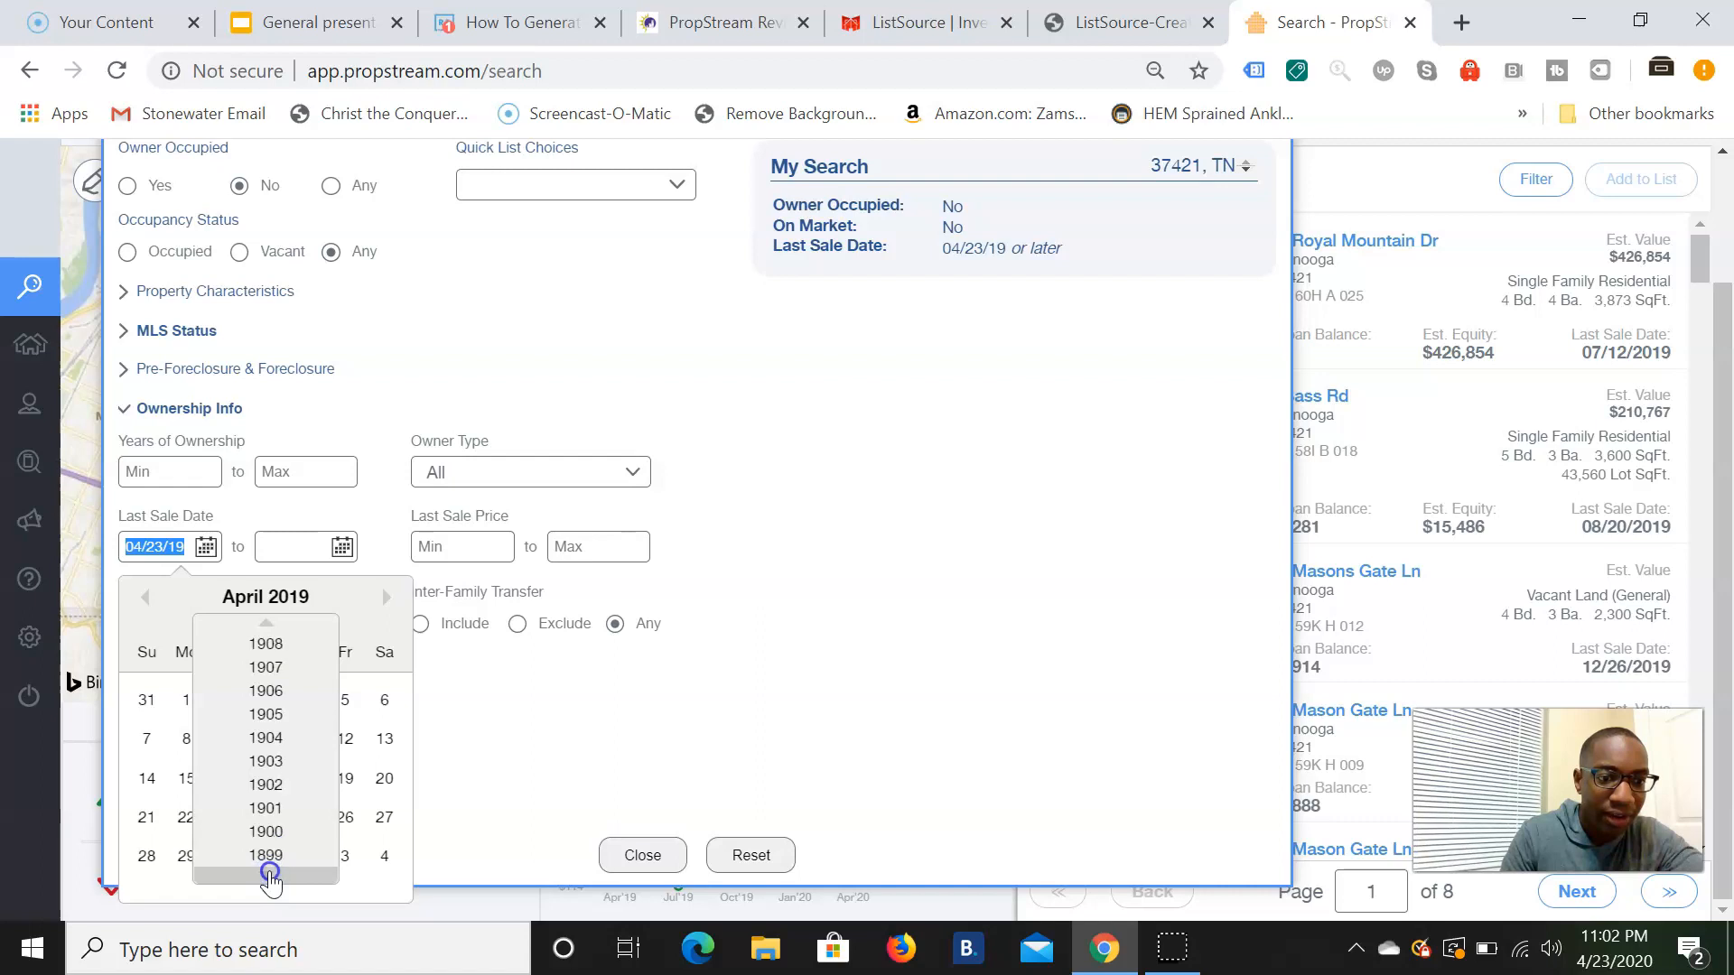
pyautogui.click(280, 833)
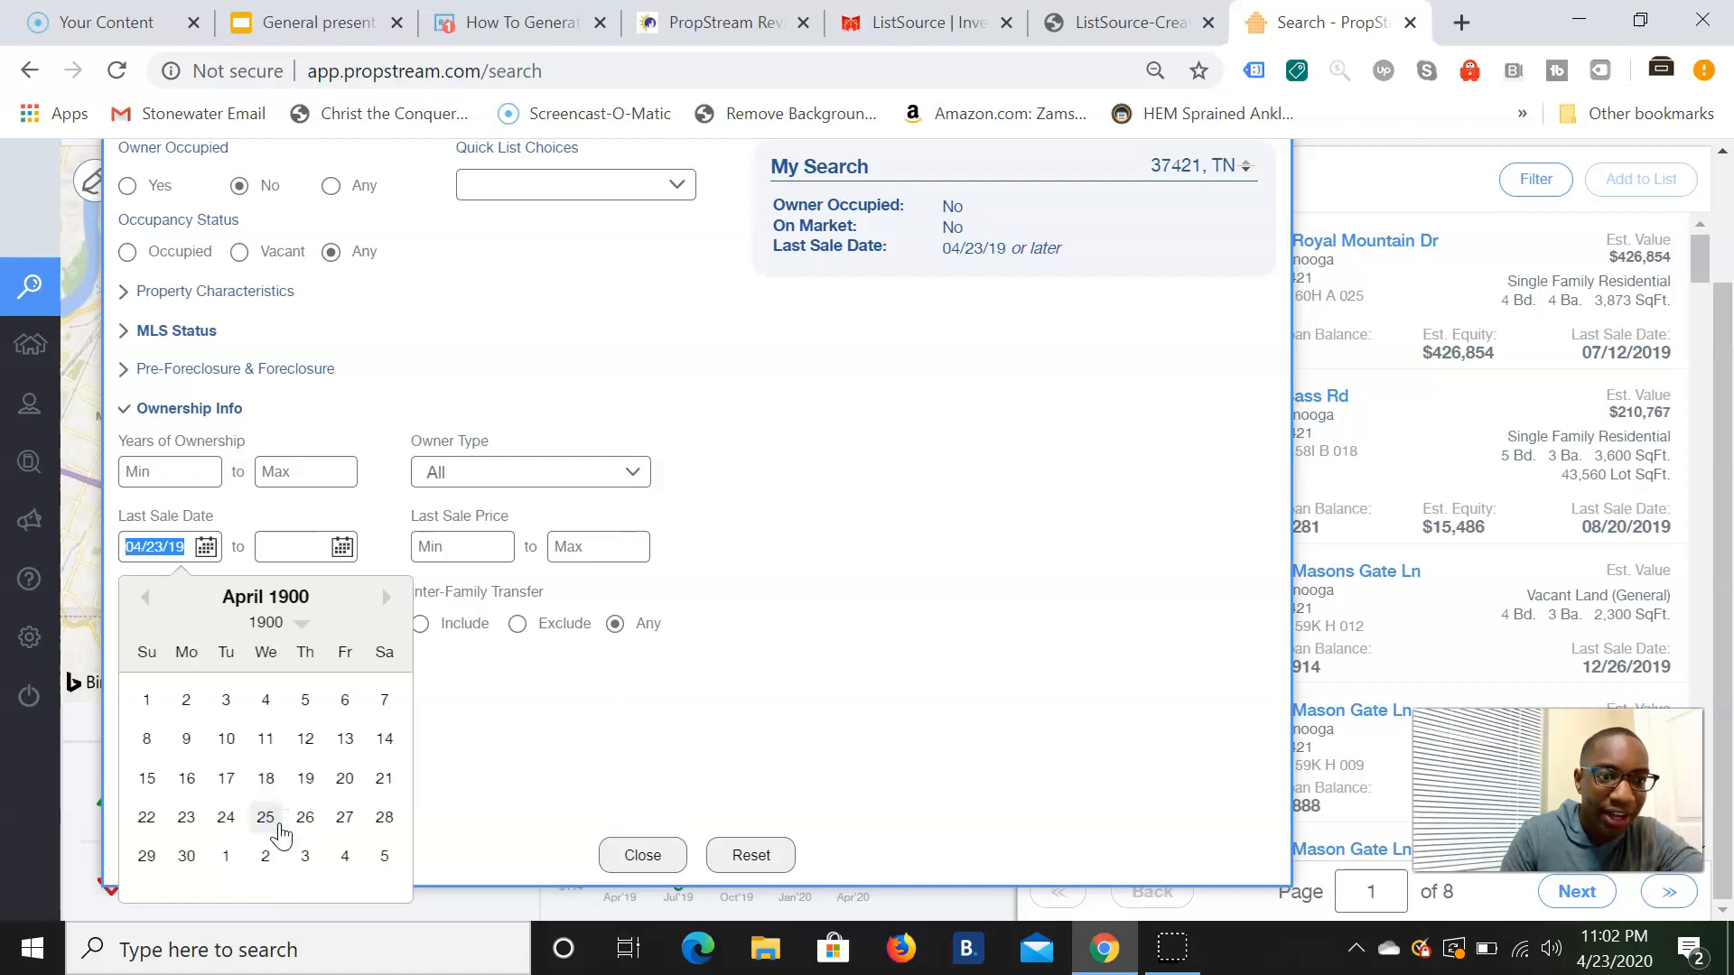
pyautogui.click(176, 596)
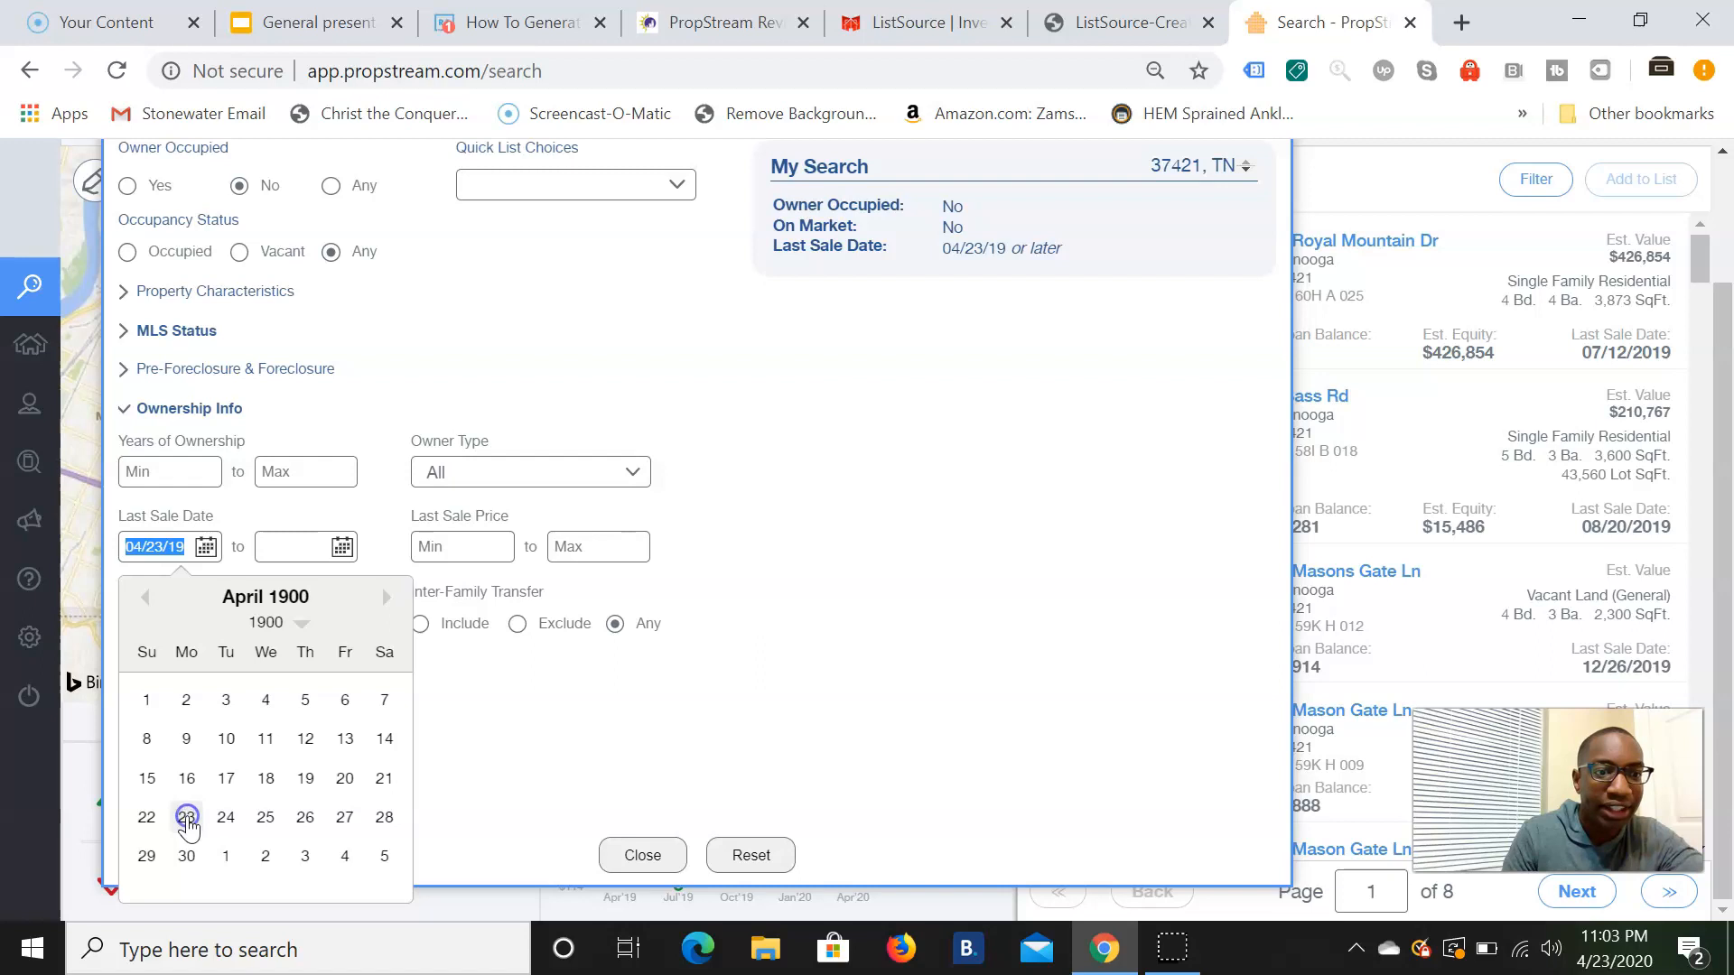
pyautogui.click(187, 817)
# Step: Set the end of the last sale date range to April 23, 2005, and check the range's start date
pyautogui.click(275, 549)
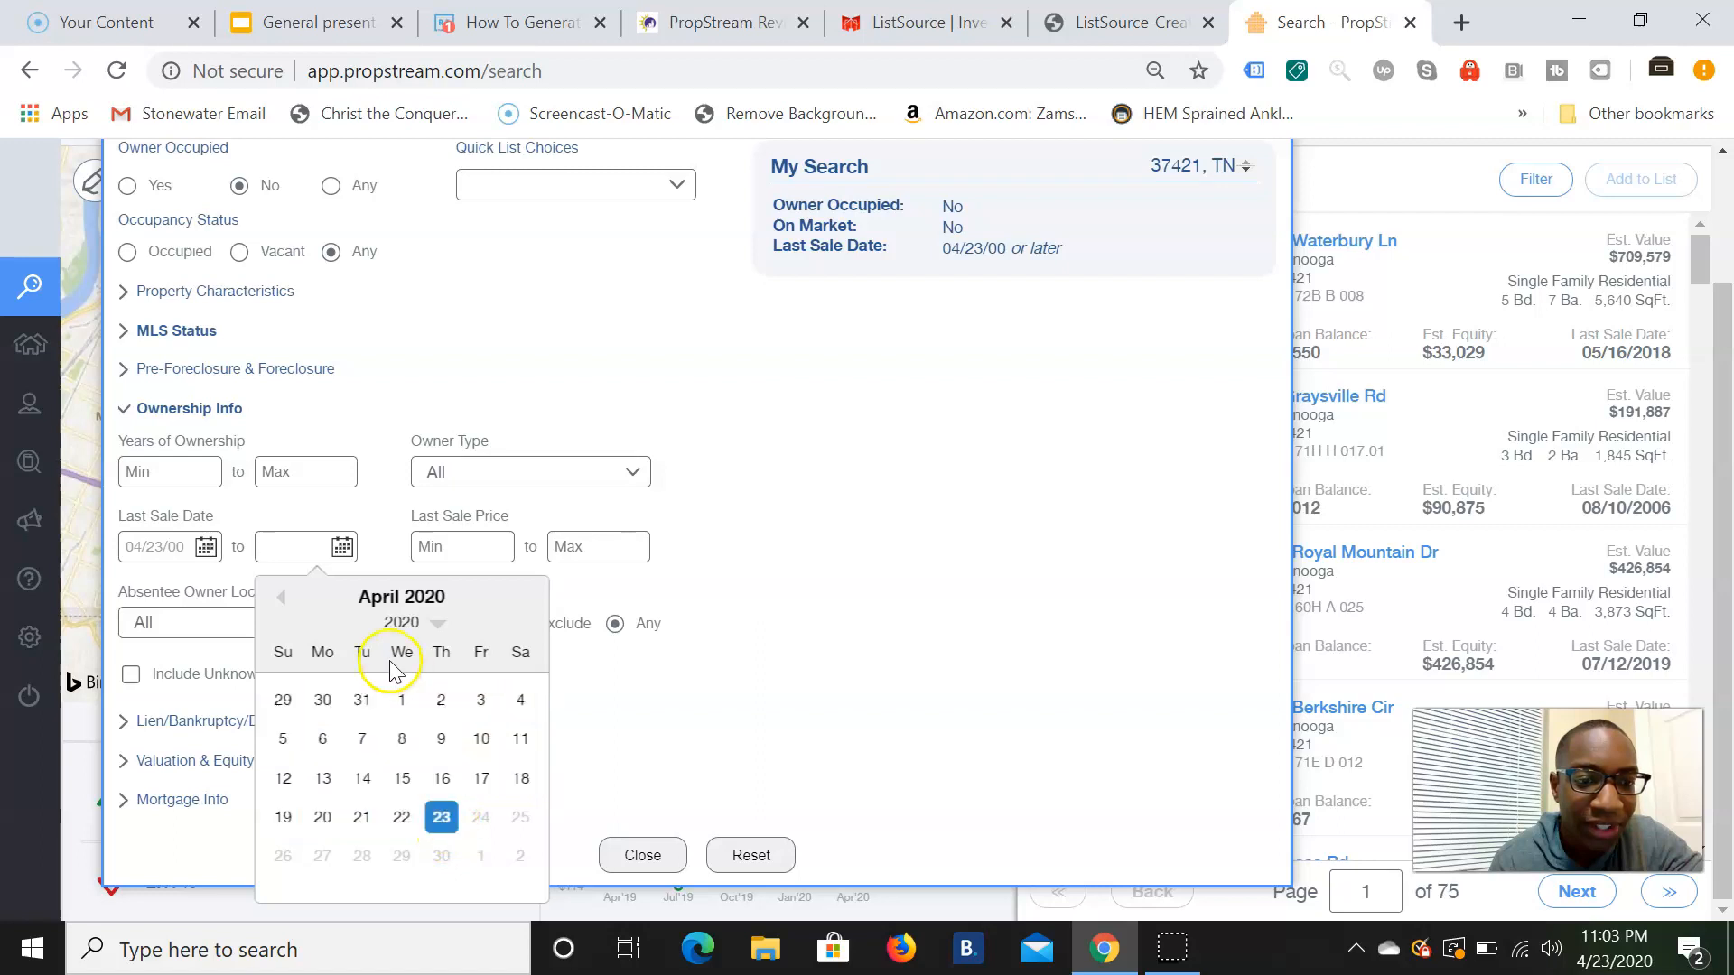
pyautogui.click(437, 623)
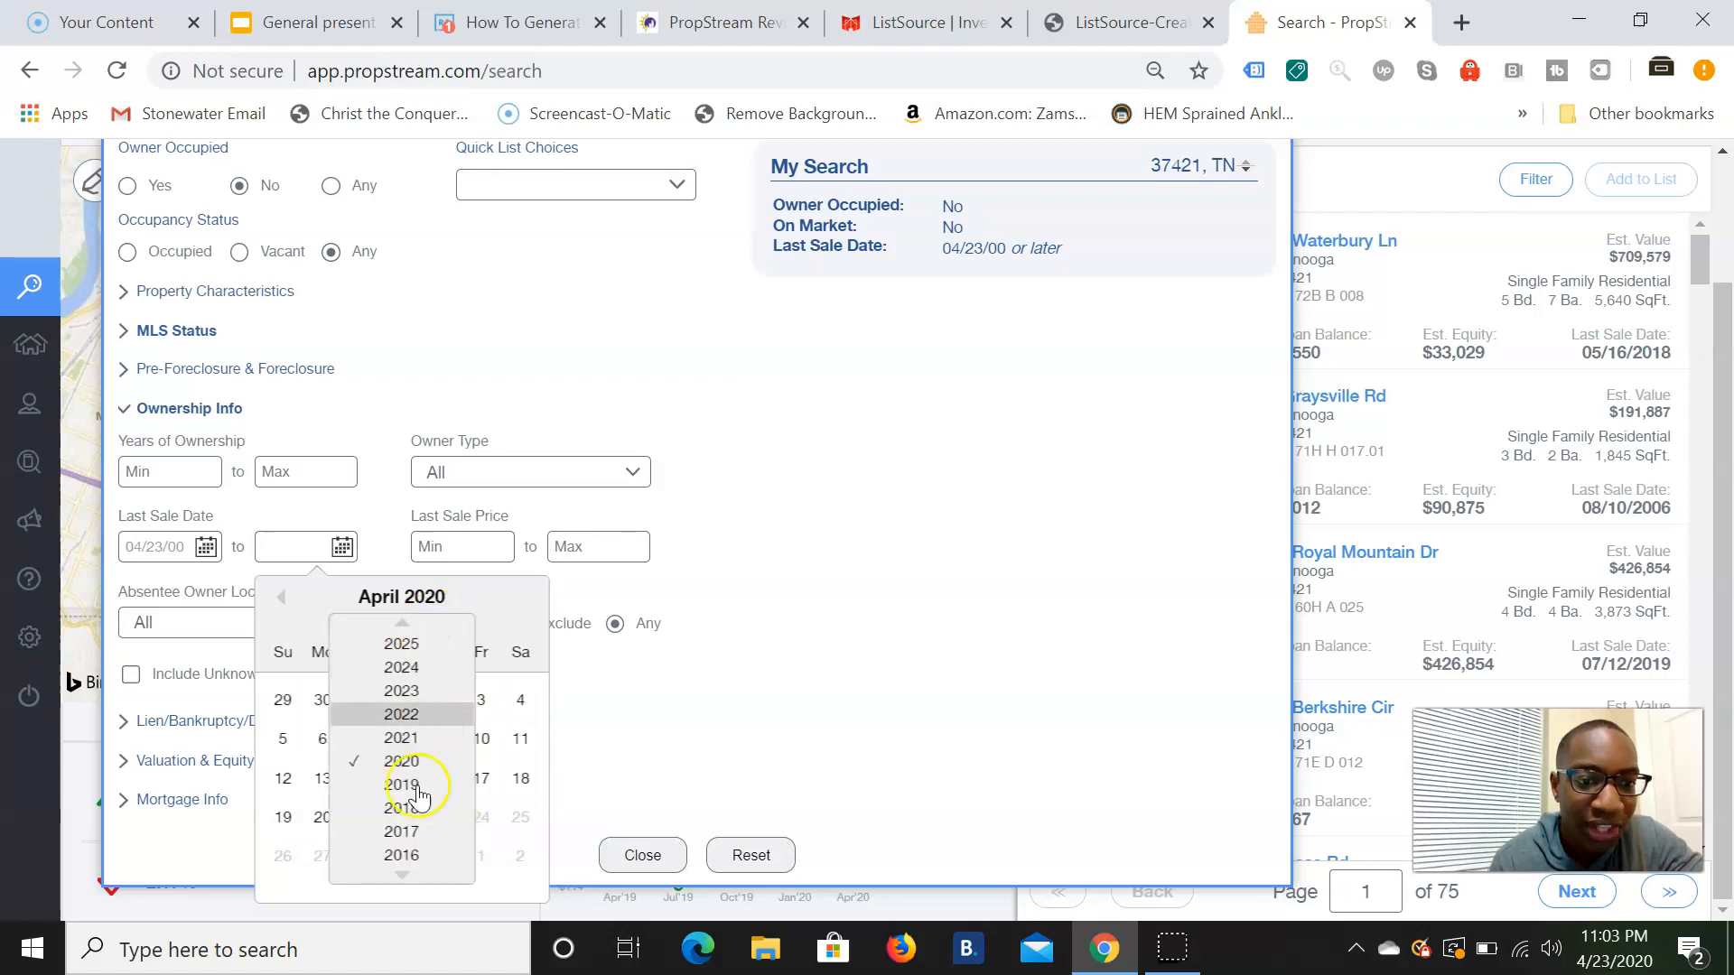
pyautogui.click(407, 887)
pyautogui.click(407, 887)
pyautogui.click(406, 887)
pyautogui.click(407, 886)
pyautogui.click(406, 887)
pyautogui.click(406, 887)
pyautogui.click(406, 887)
pyautogui.click(406, 887)
pyautogui.click(406, 887)
pyautogui.click(406, 887)
pyautogui.click(406, 887)
pyautogui.click(404, 853)
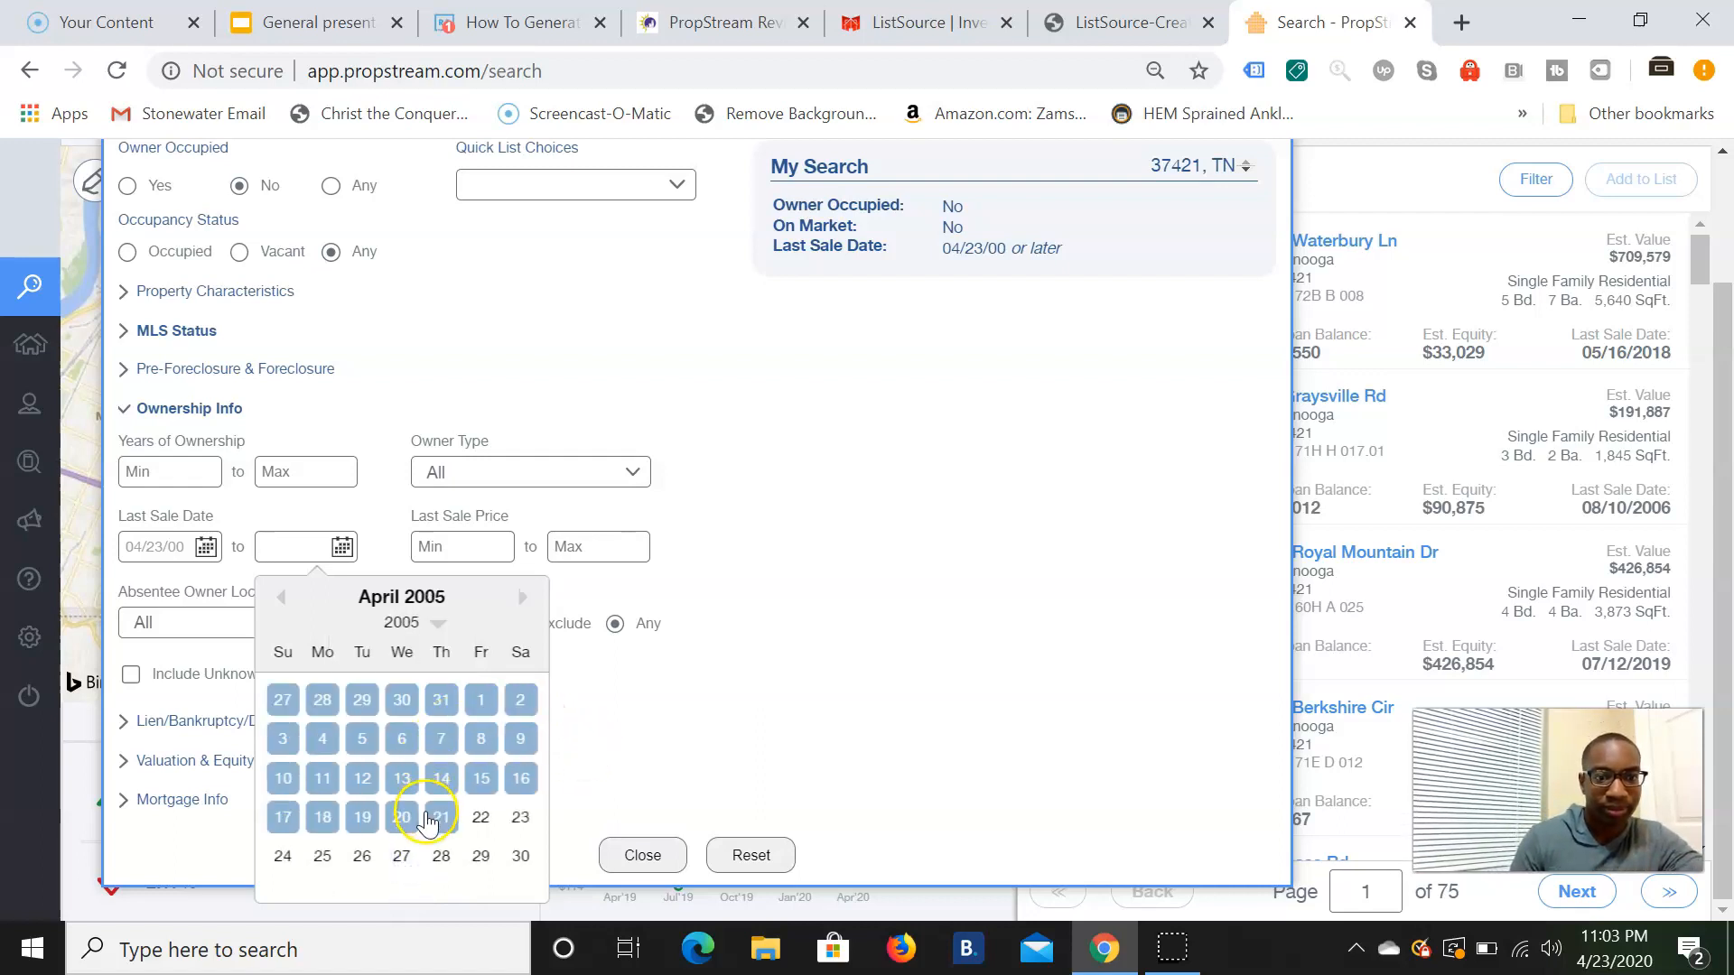
pyautogui.click(521, 818)
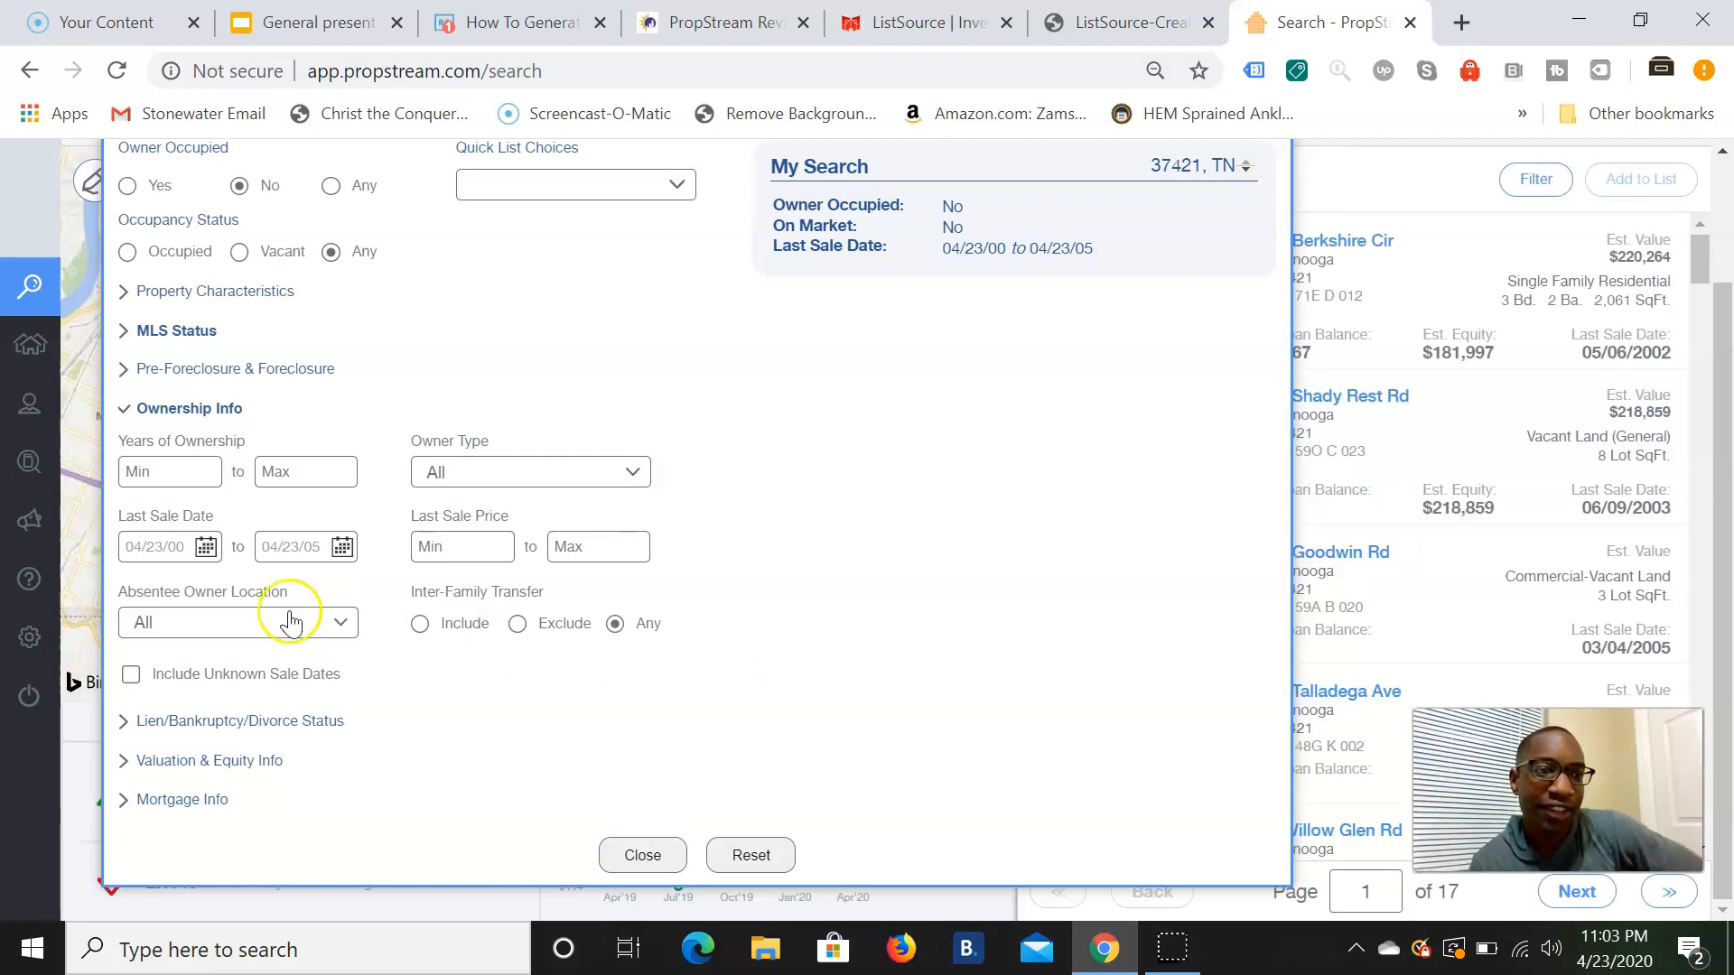
pyautogui.click(206, 546)
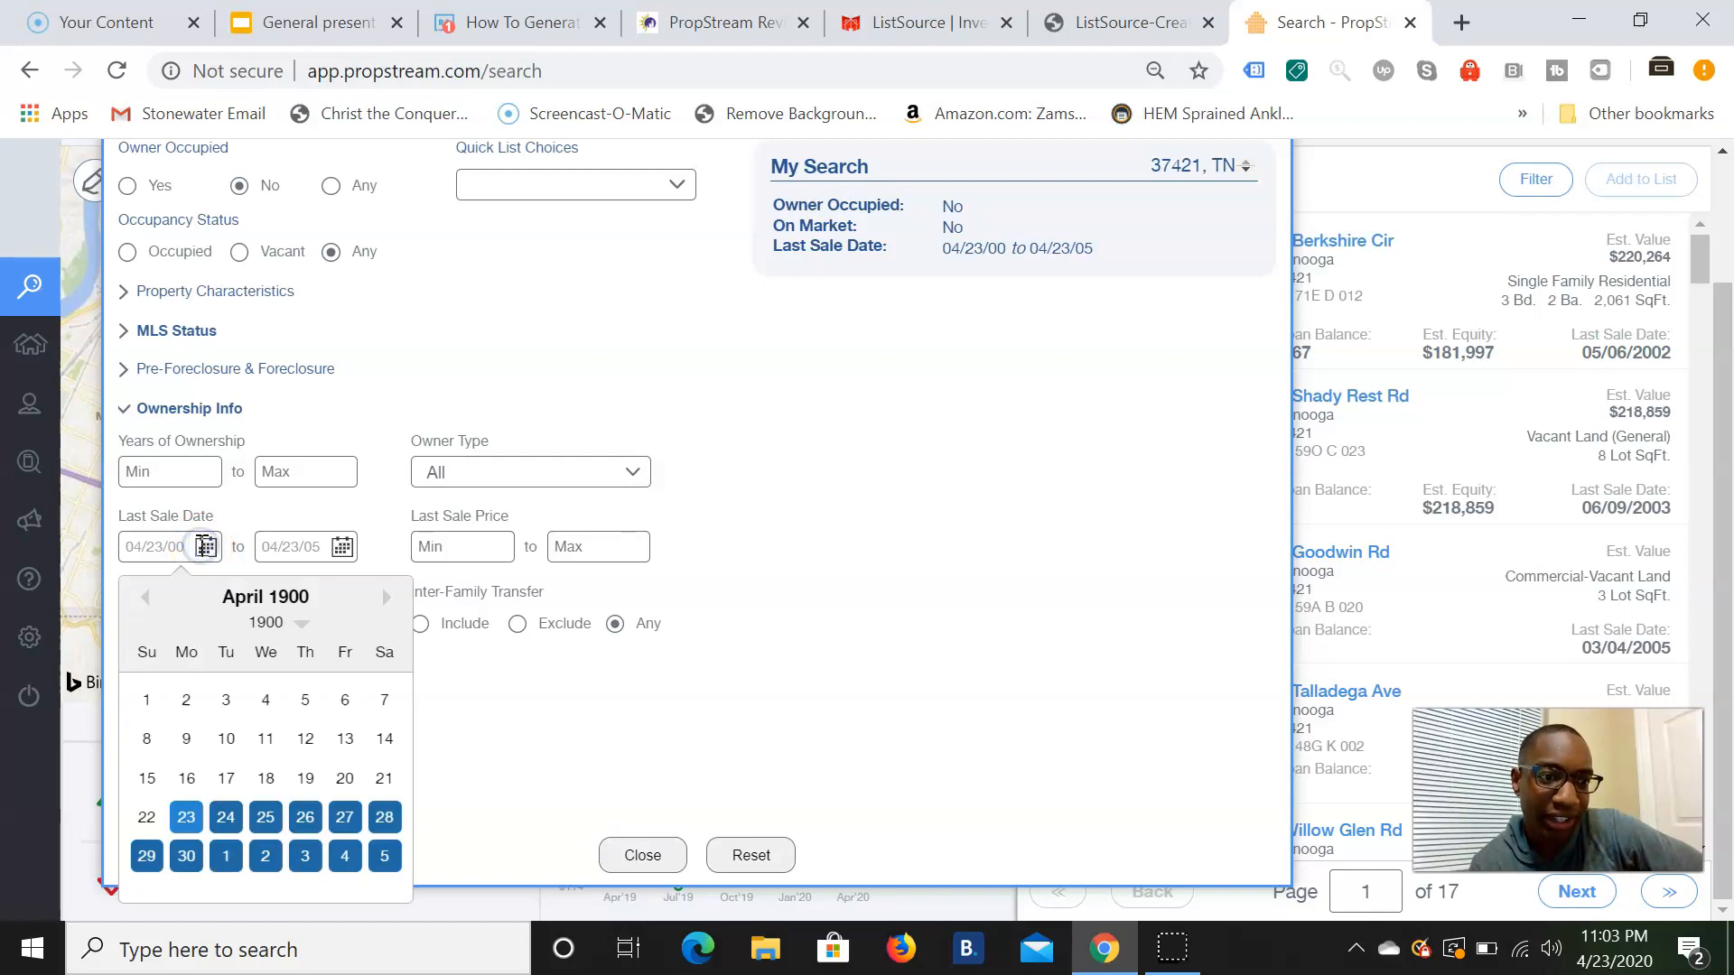
pyautogui.click(884, 512)
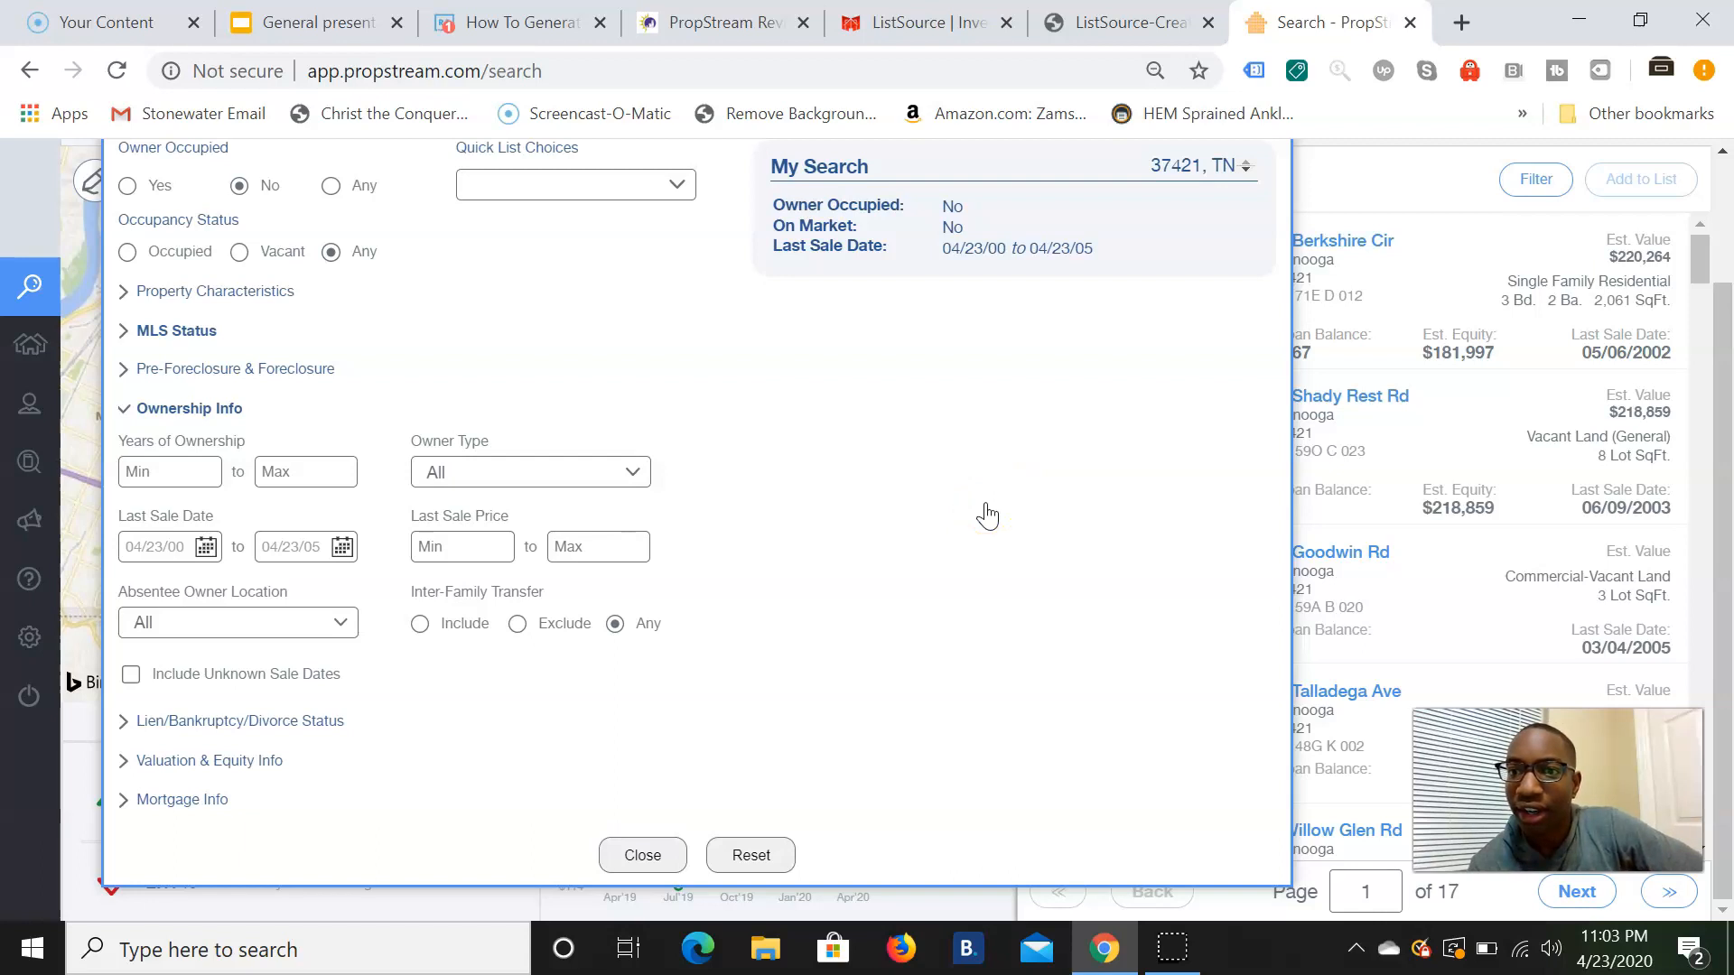
# Step: Look through the filtered property results, checking their last sale dates, estimated values and property types
pyautogui.scroll(-5, 1567, 378)
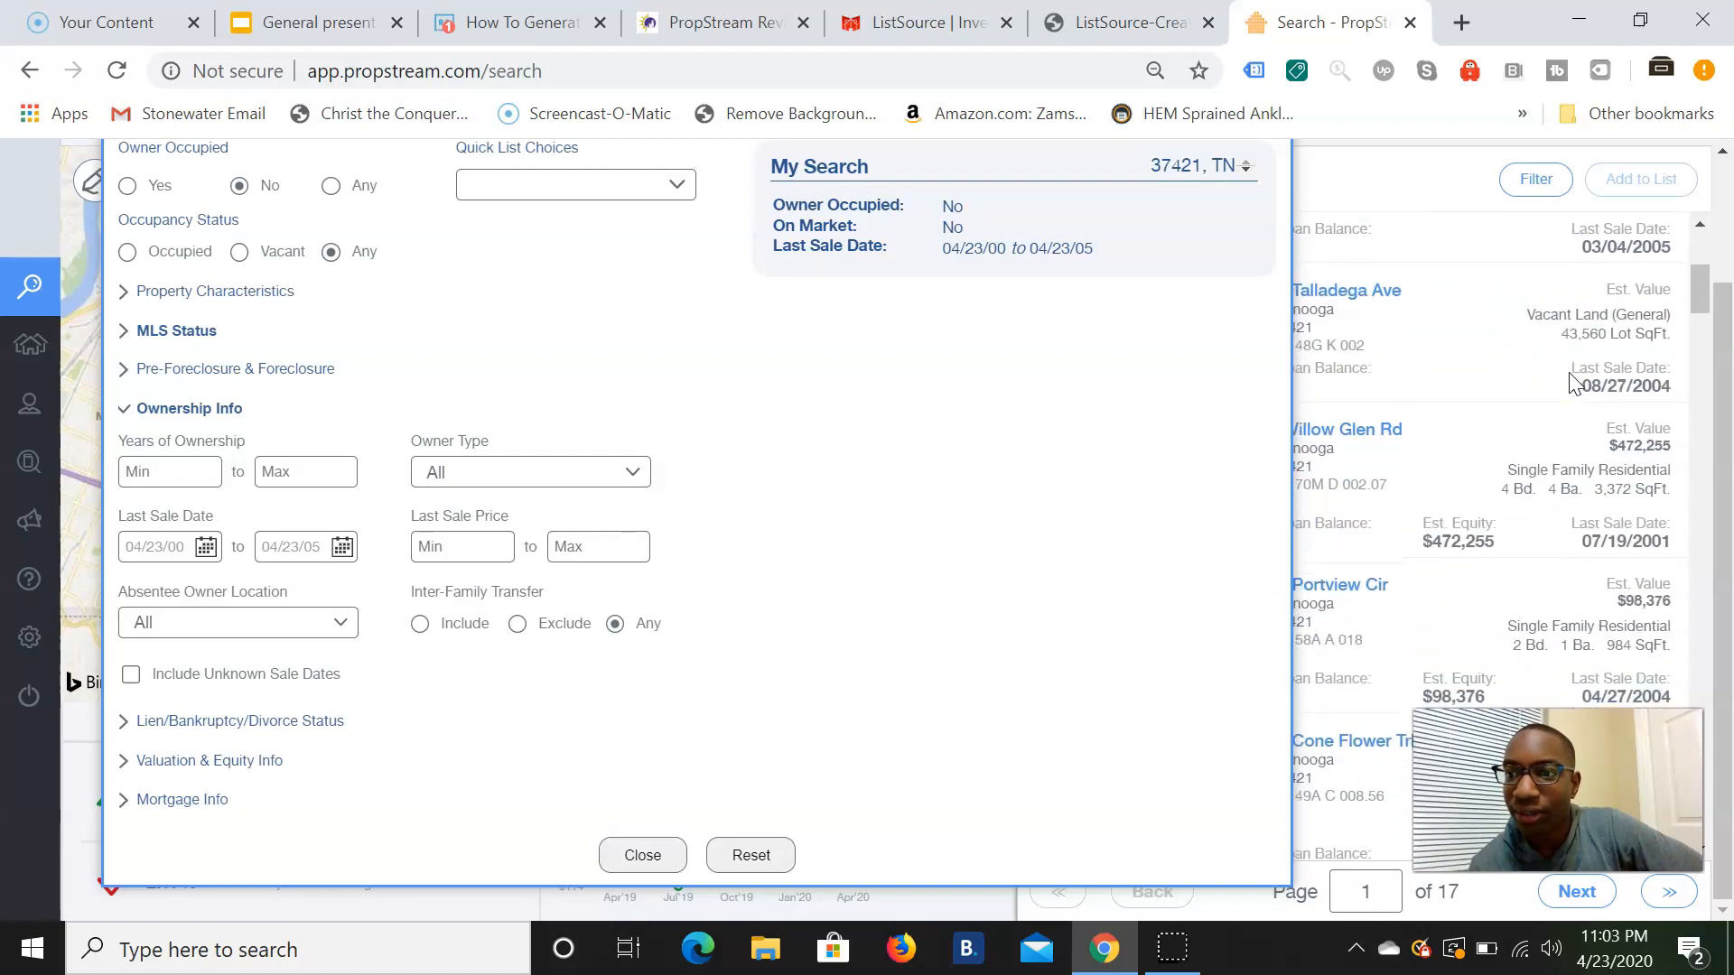
pyautogui.scroll(-3, 1573, 381)
pyautogui.scroll(-3, 1571, 384)
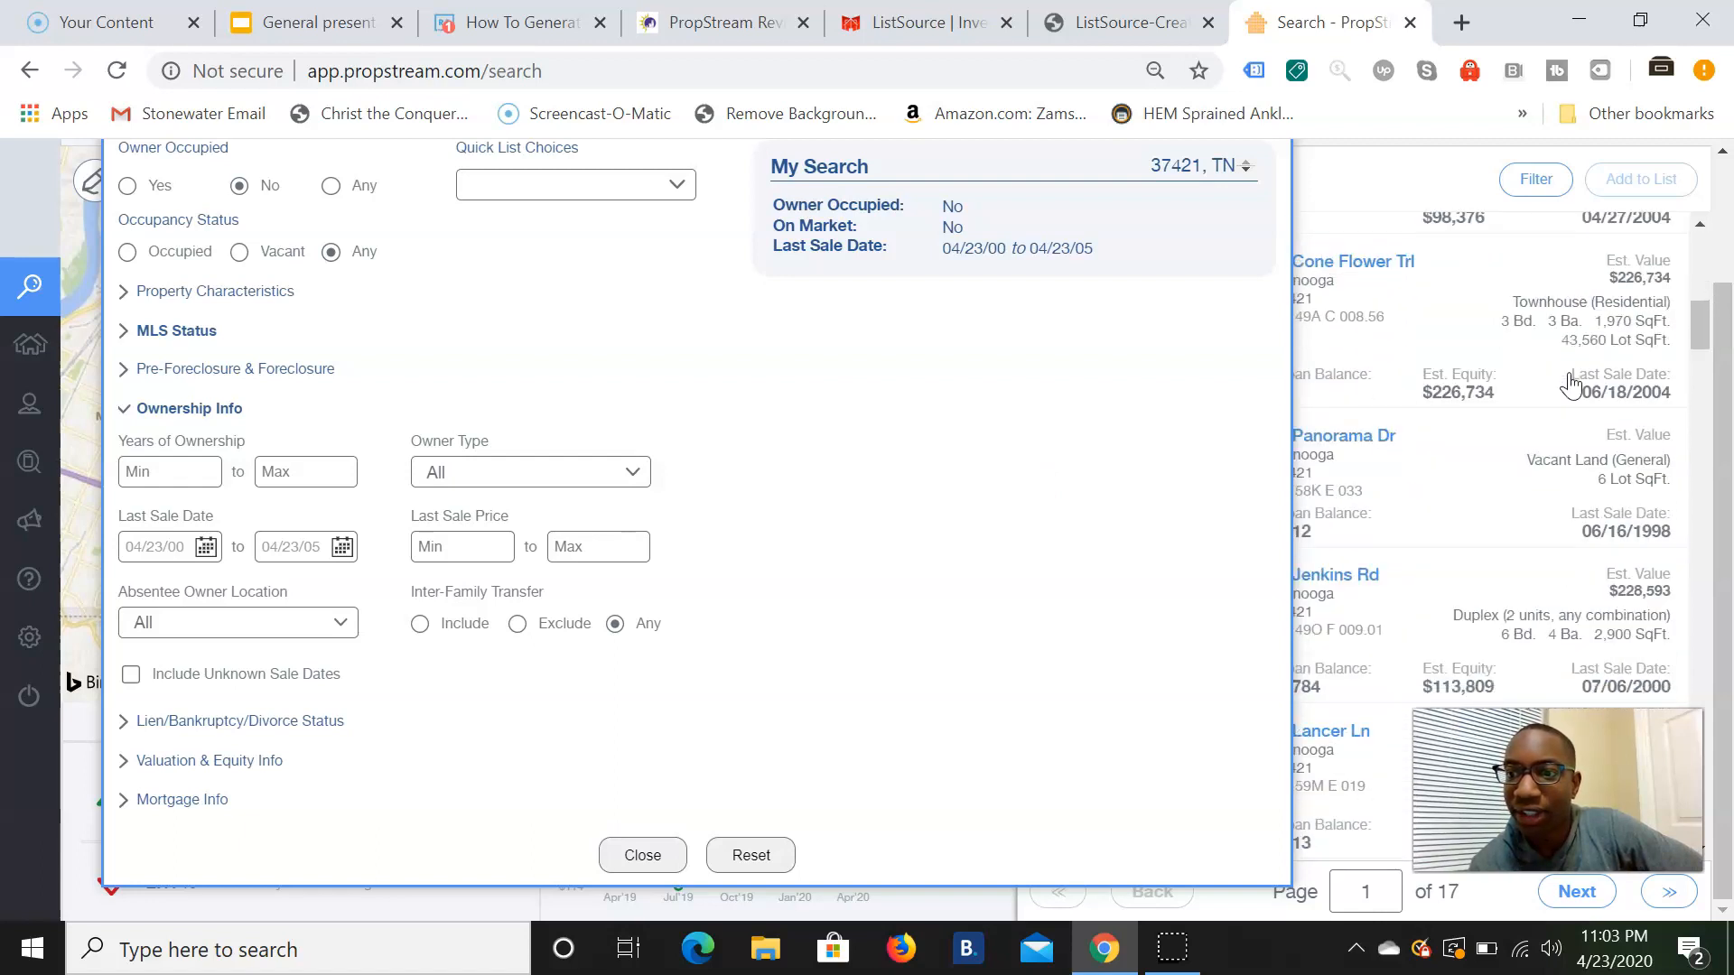
pyautogui.scroll(-1, 1569, 386)
pyautogui.scroll(-3, 1646, 465)
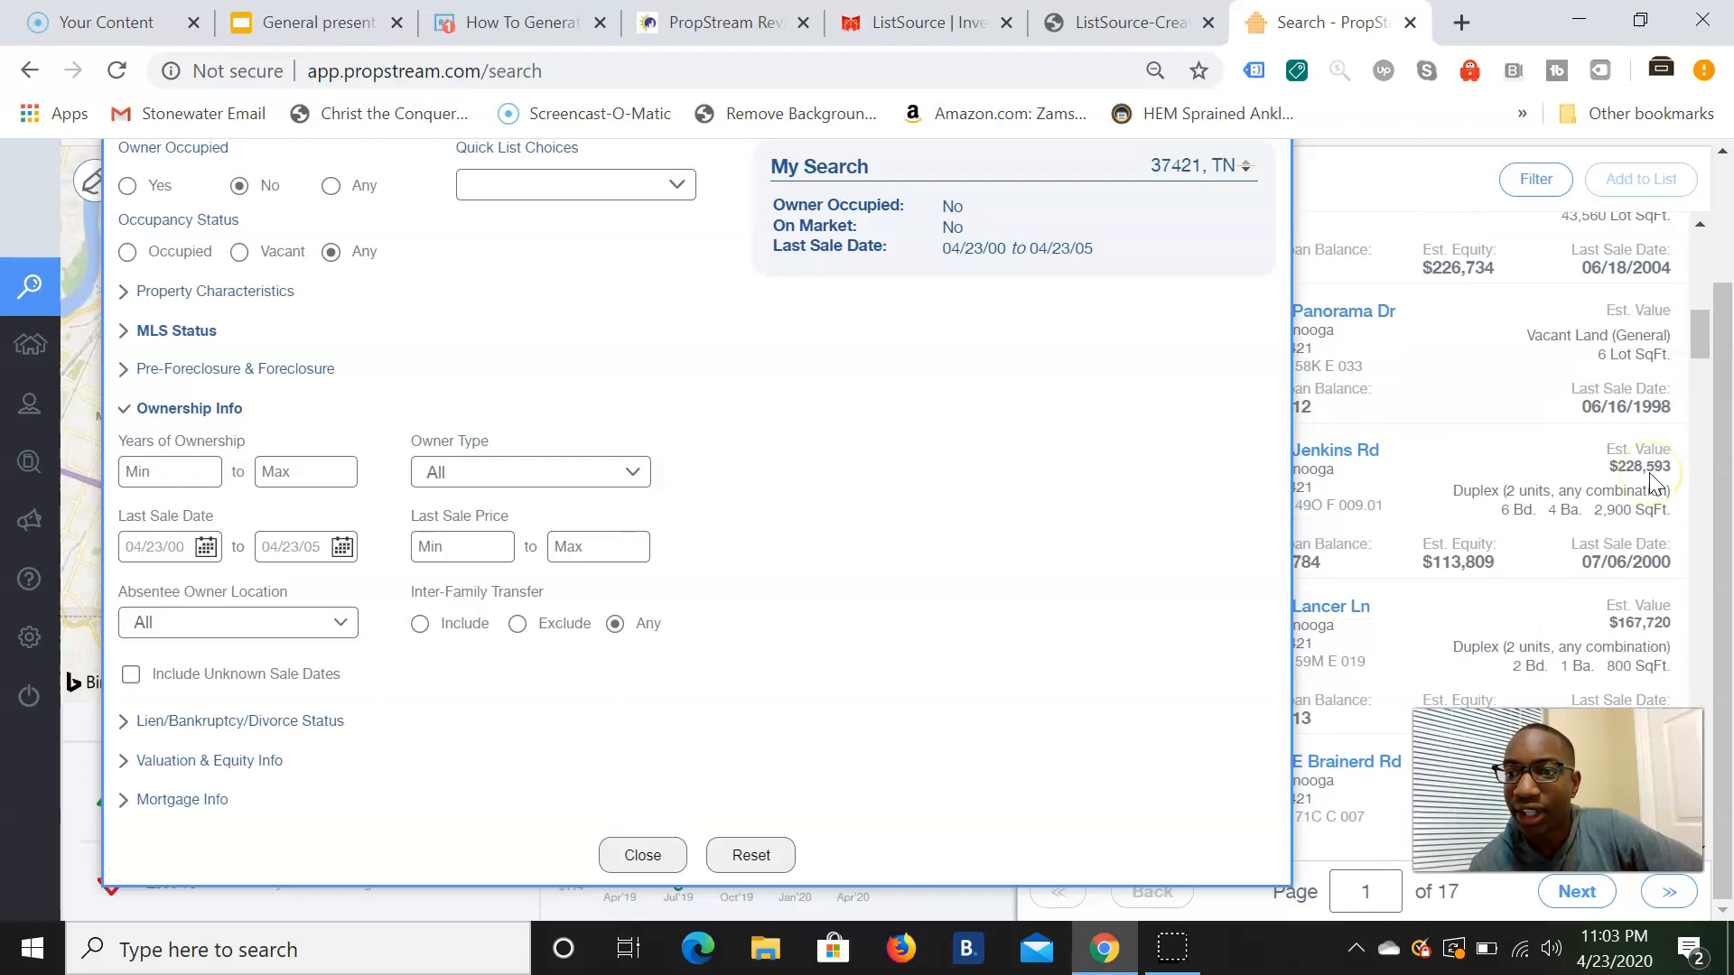
pyautogui.scroll(-5, 1650, 485)
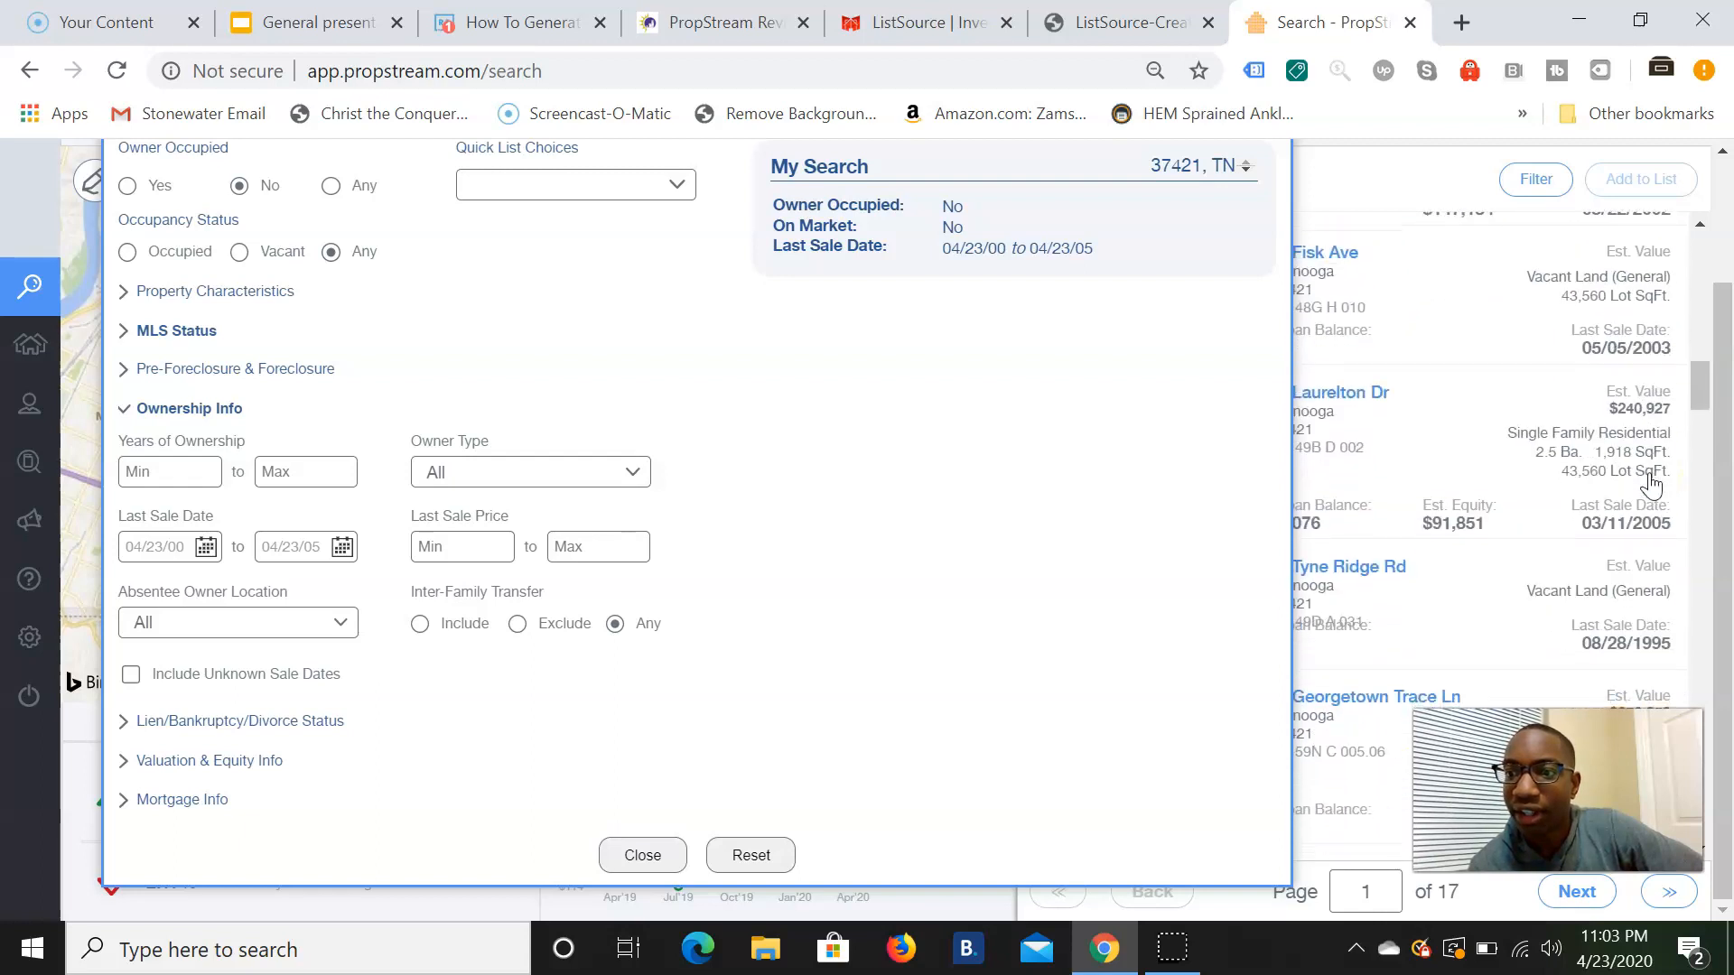
pyautogui.scroll(-6, 1650, 485)
pyautogui.scroll(-2, 1650, 485)
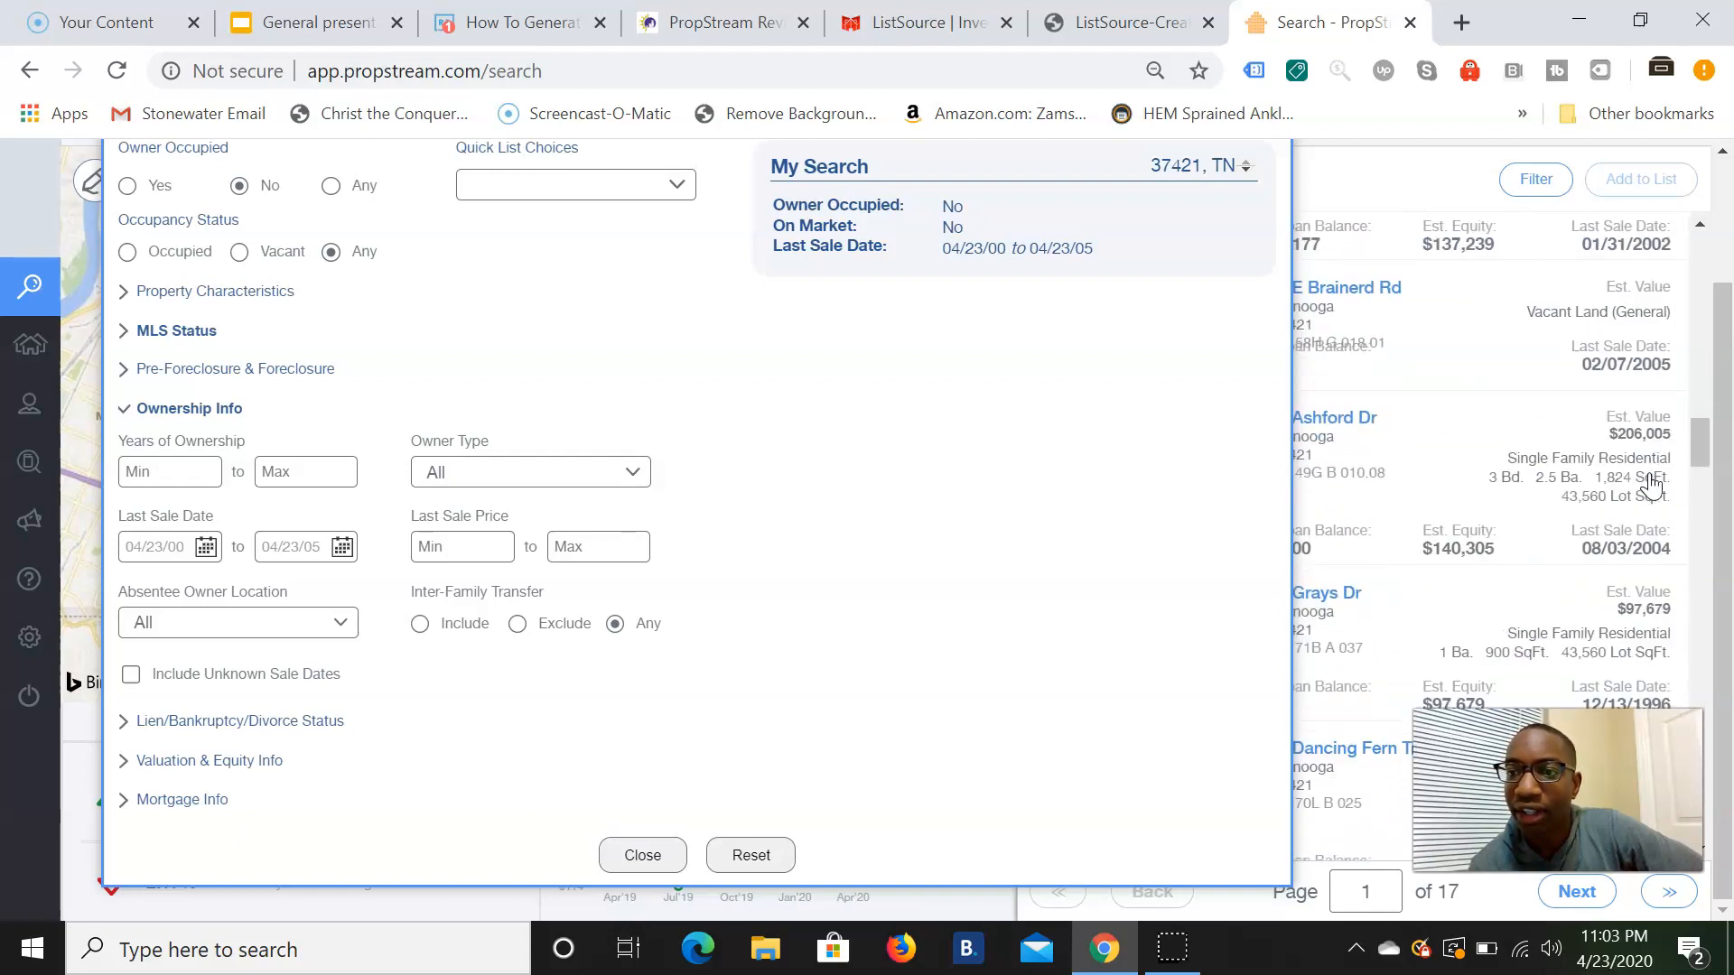
pyautogui.scroll(-4, 1646, 488)
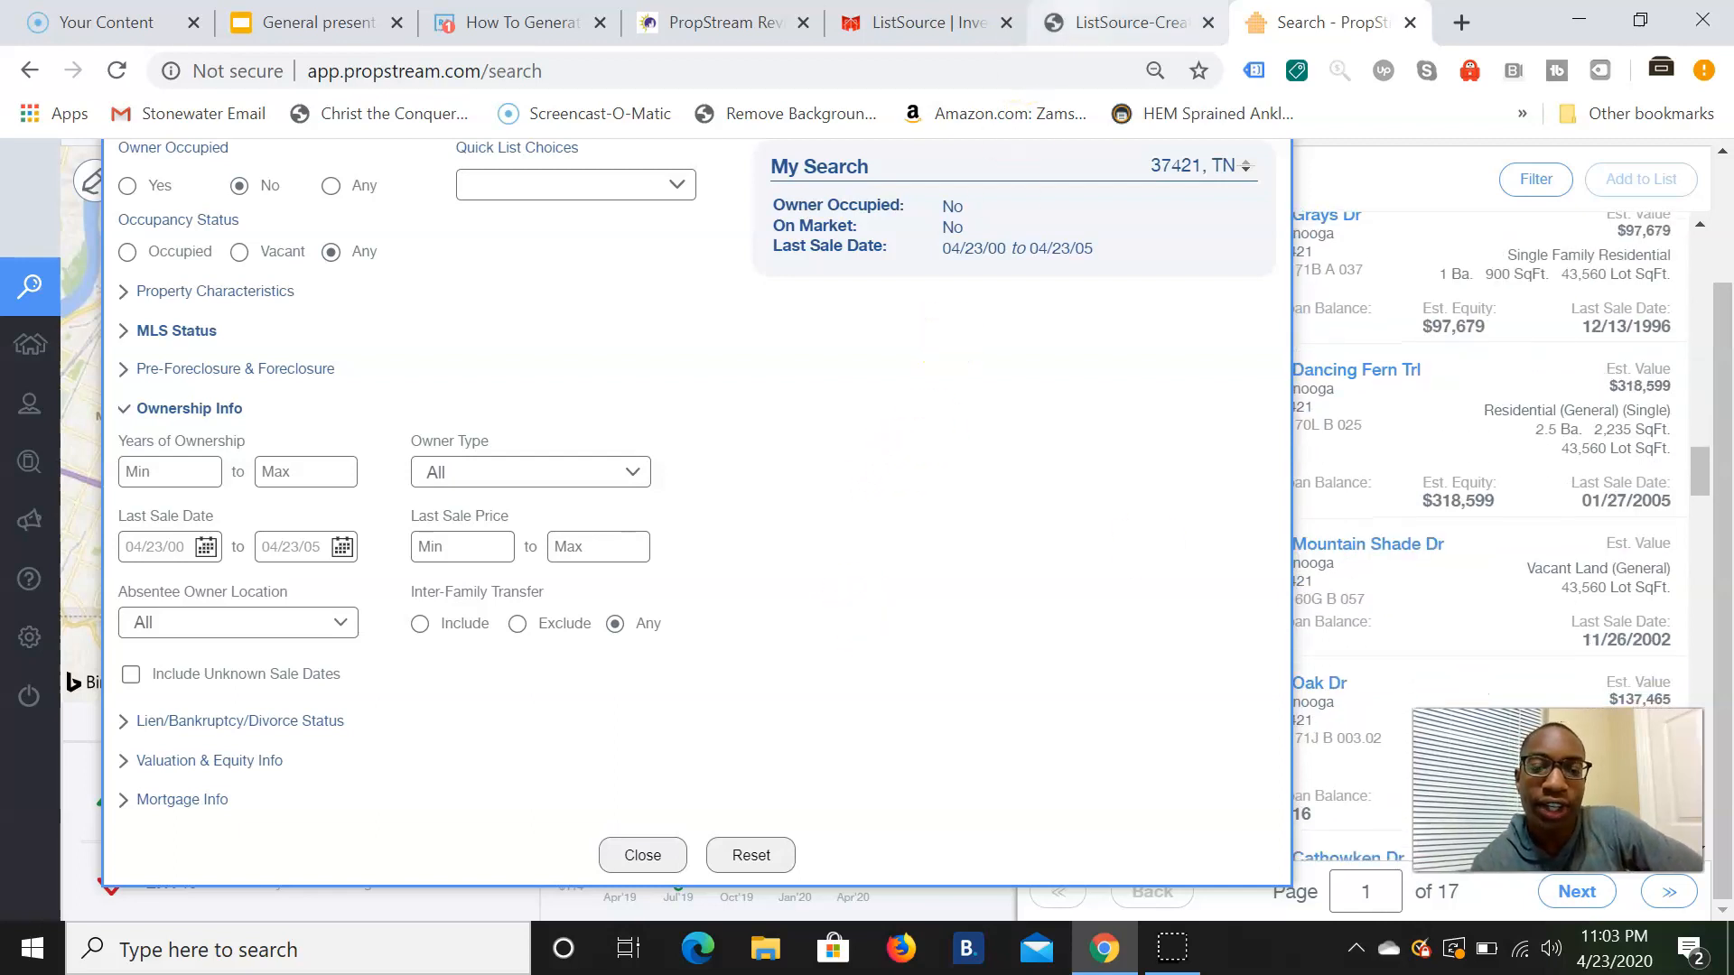
# Step: Check the equity criterion in ListSource, return to PropStream and set the estimated equity percentage range to 70 to 100
pyautogui.click(1129, 23)
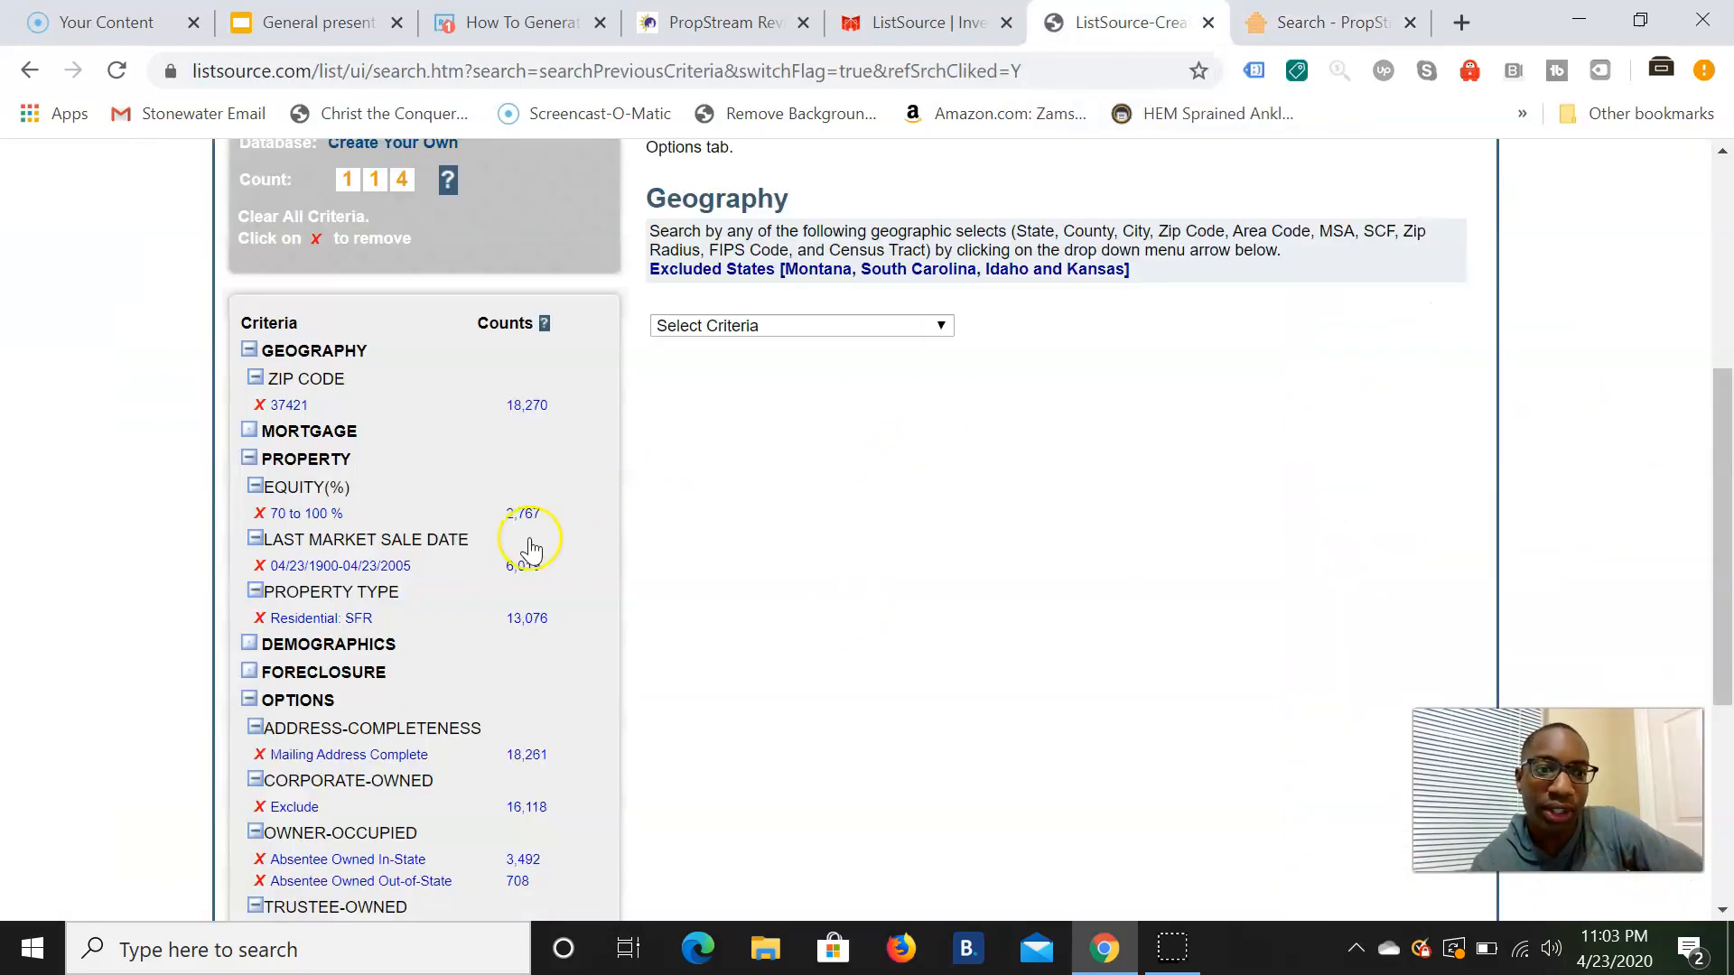
pyautogui.hotkey('ctrl', 'Tab')
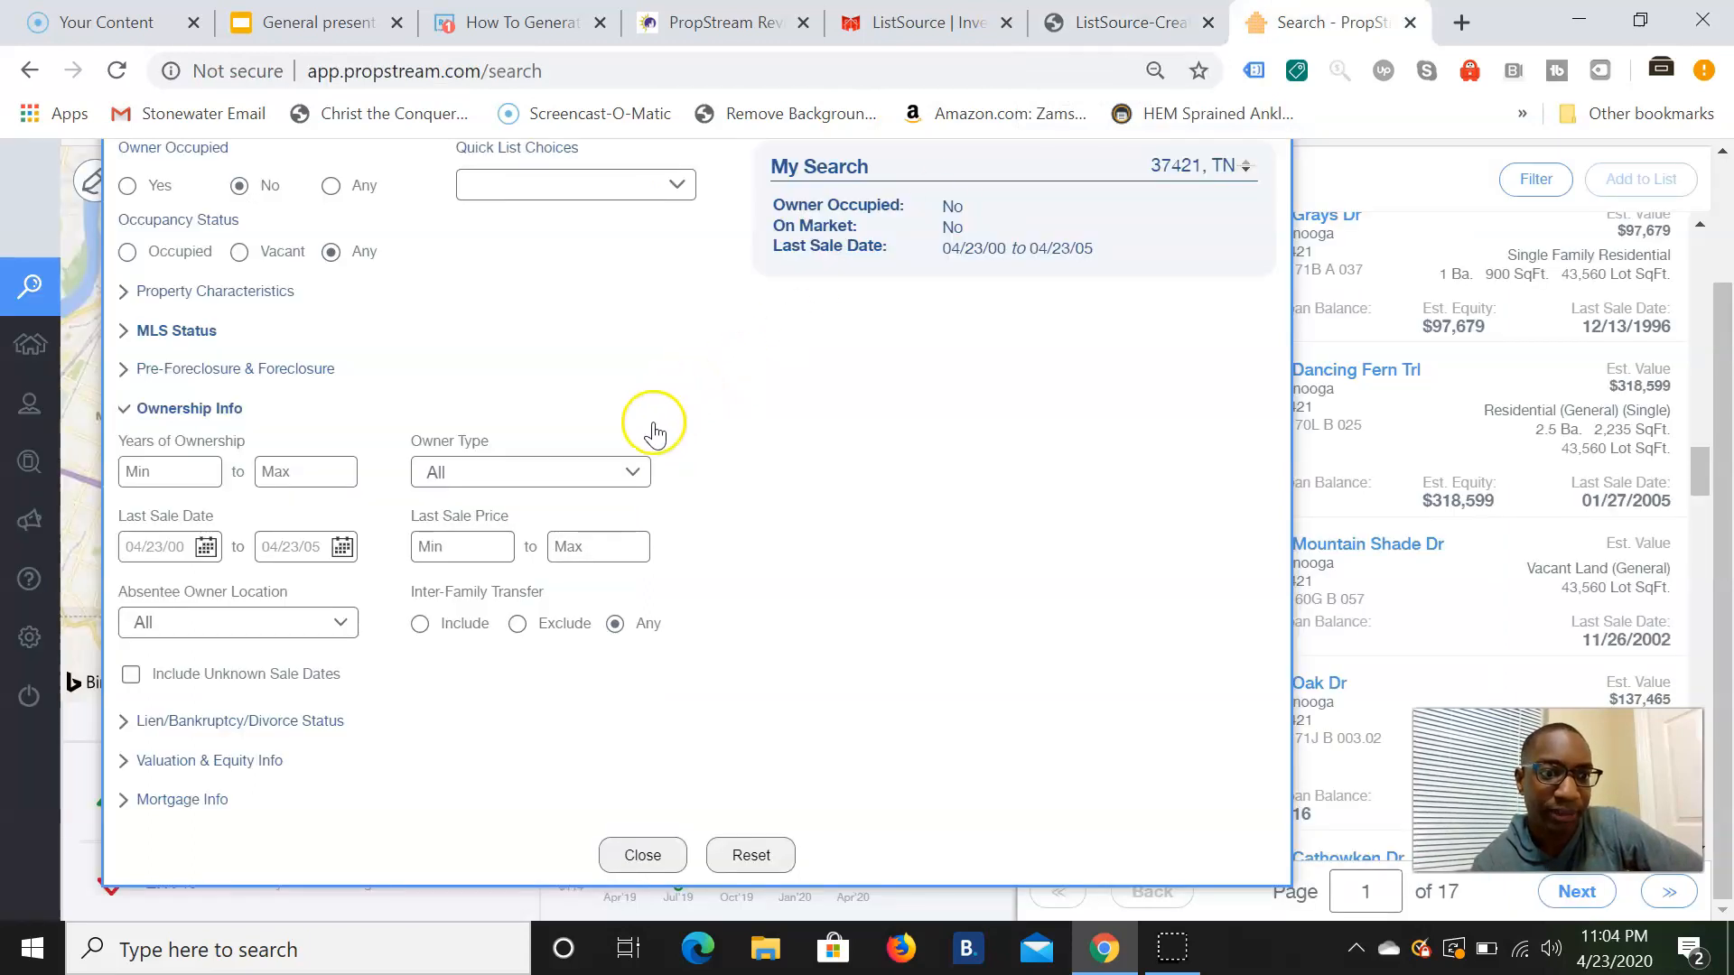
pyautogui.click(222, 763)
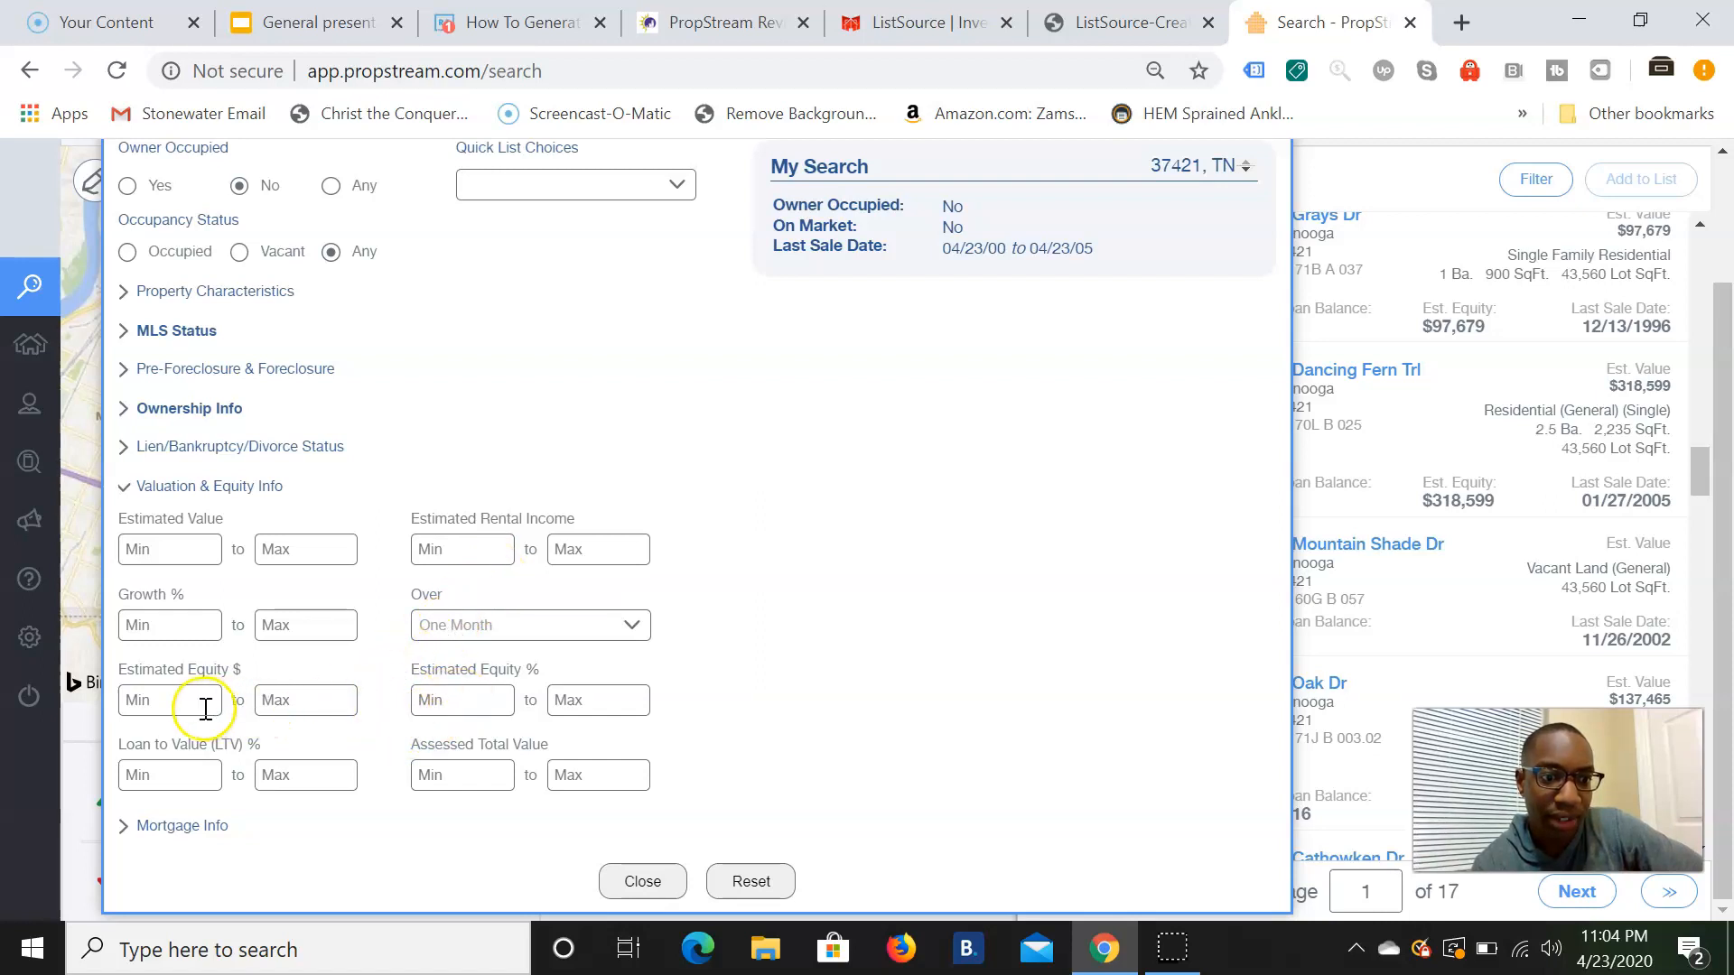
pyautogui.click(489, 694)
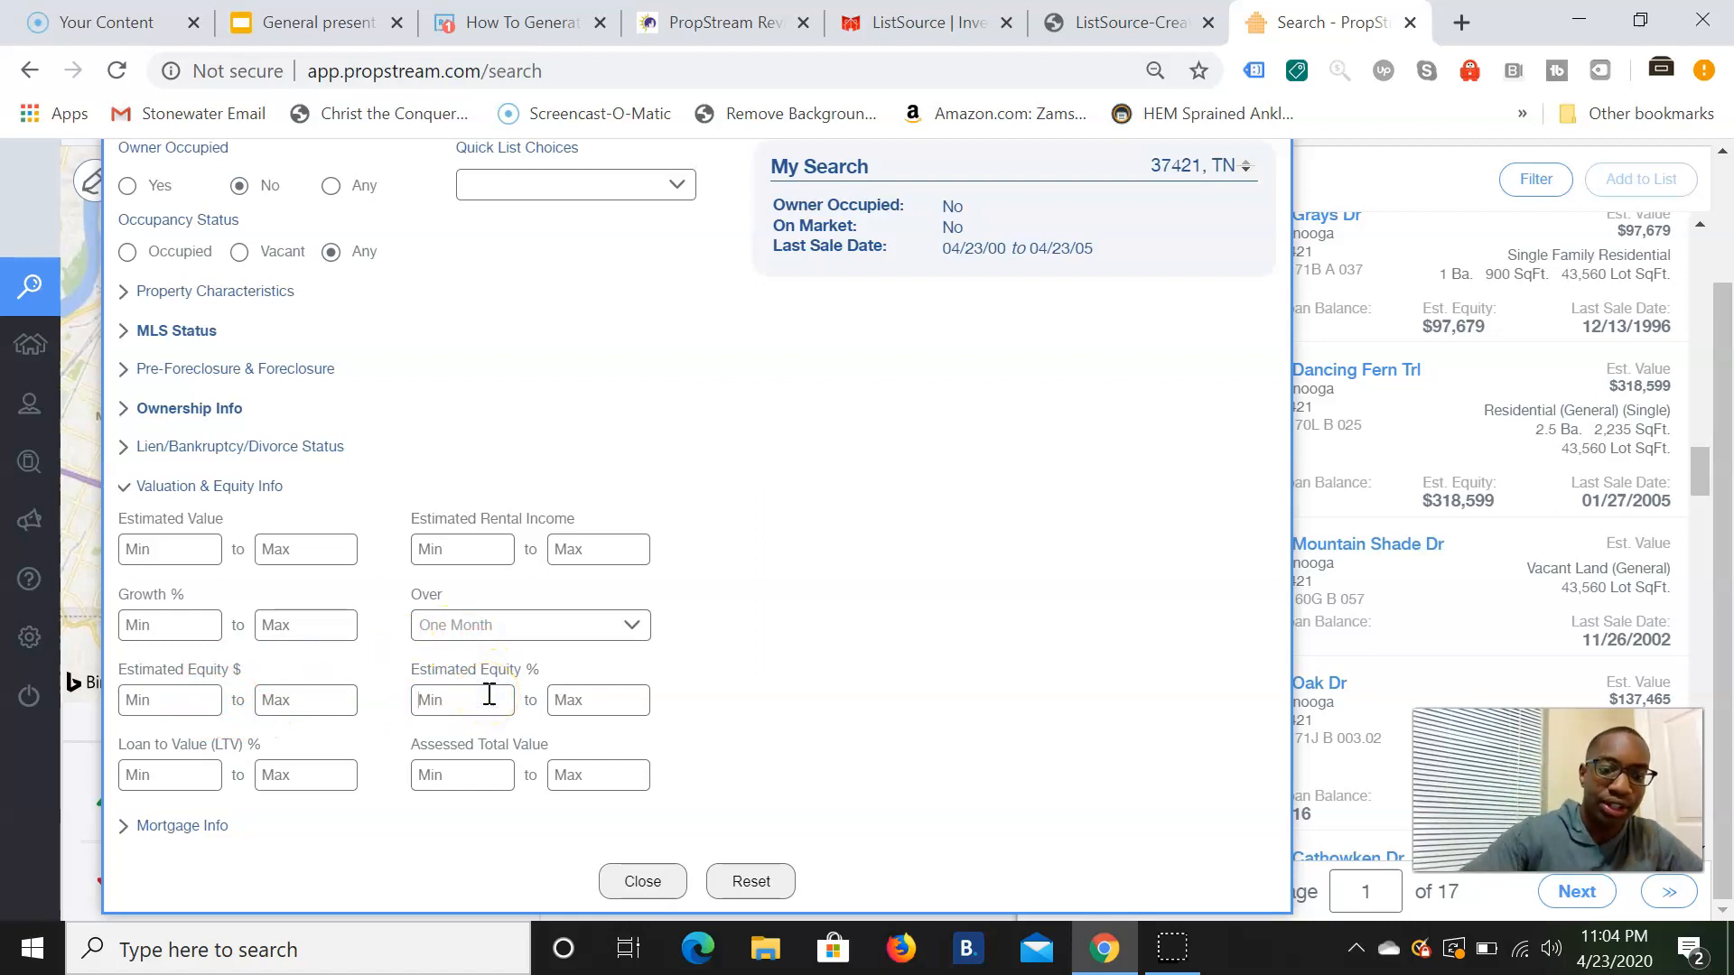
pyautogui.write('70')
pyautogui.click(589, 708)
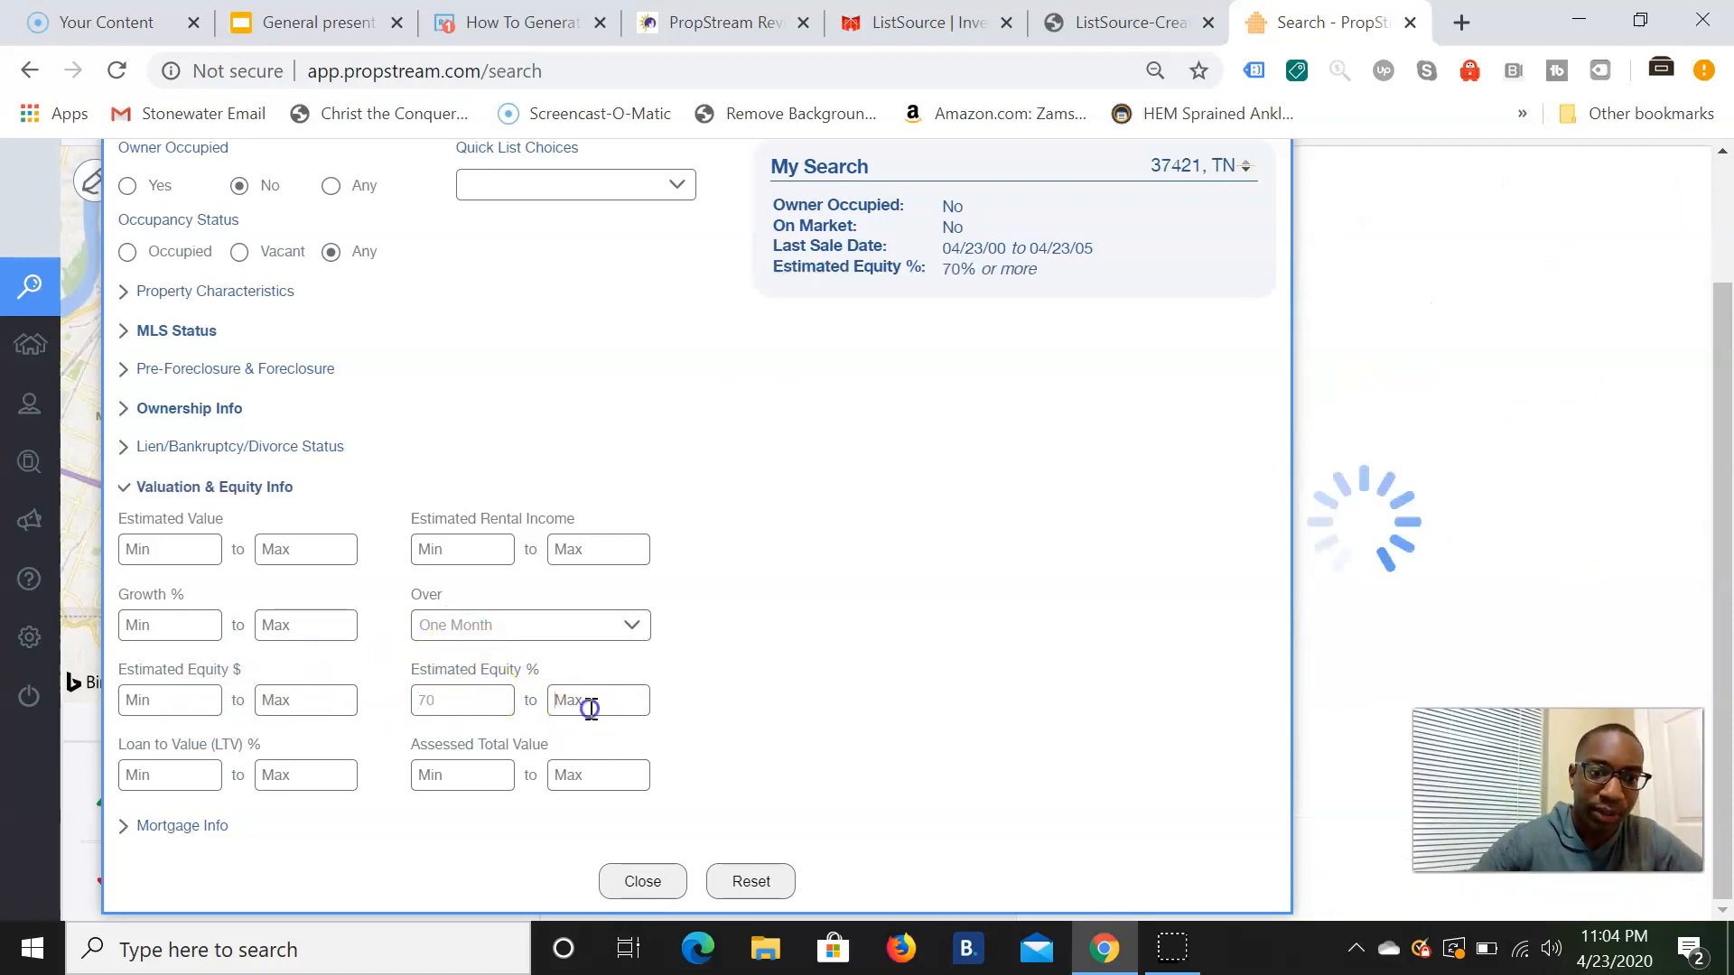
pyautogui.write('100')
pyautogui.click(771, 674)
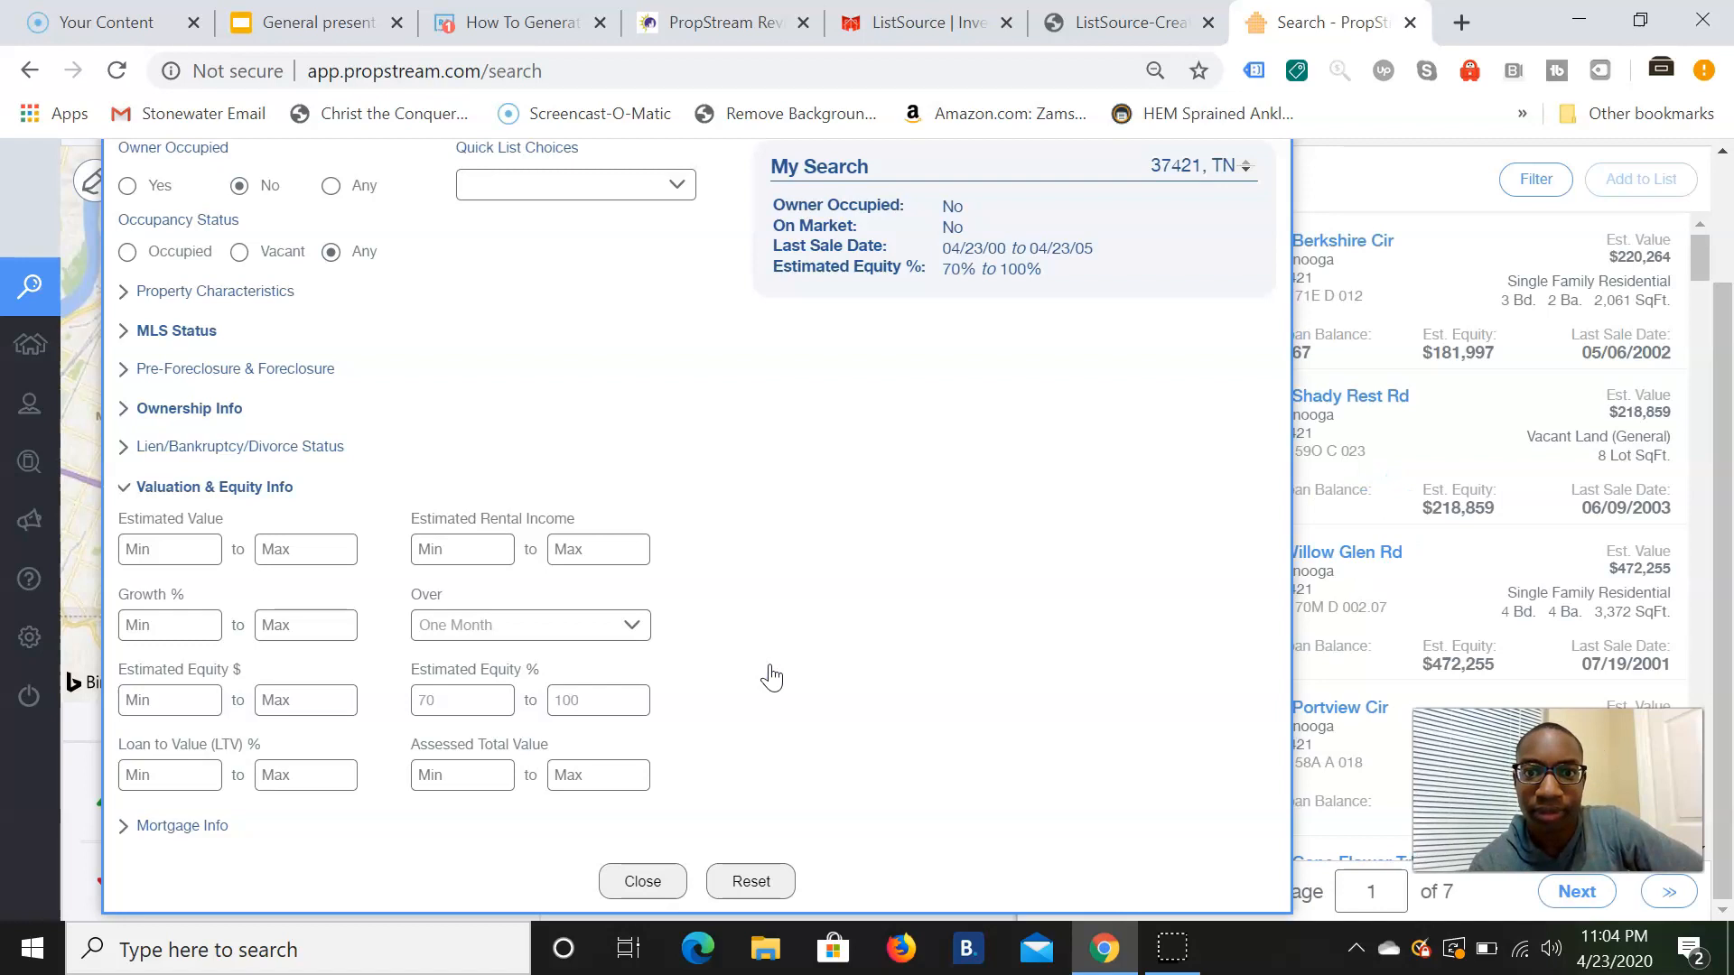
# Step: Check the property type criterion in ListSource, return to PropStream and limit the property type to Single Family
pyautogui.click(1129, 23)
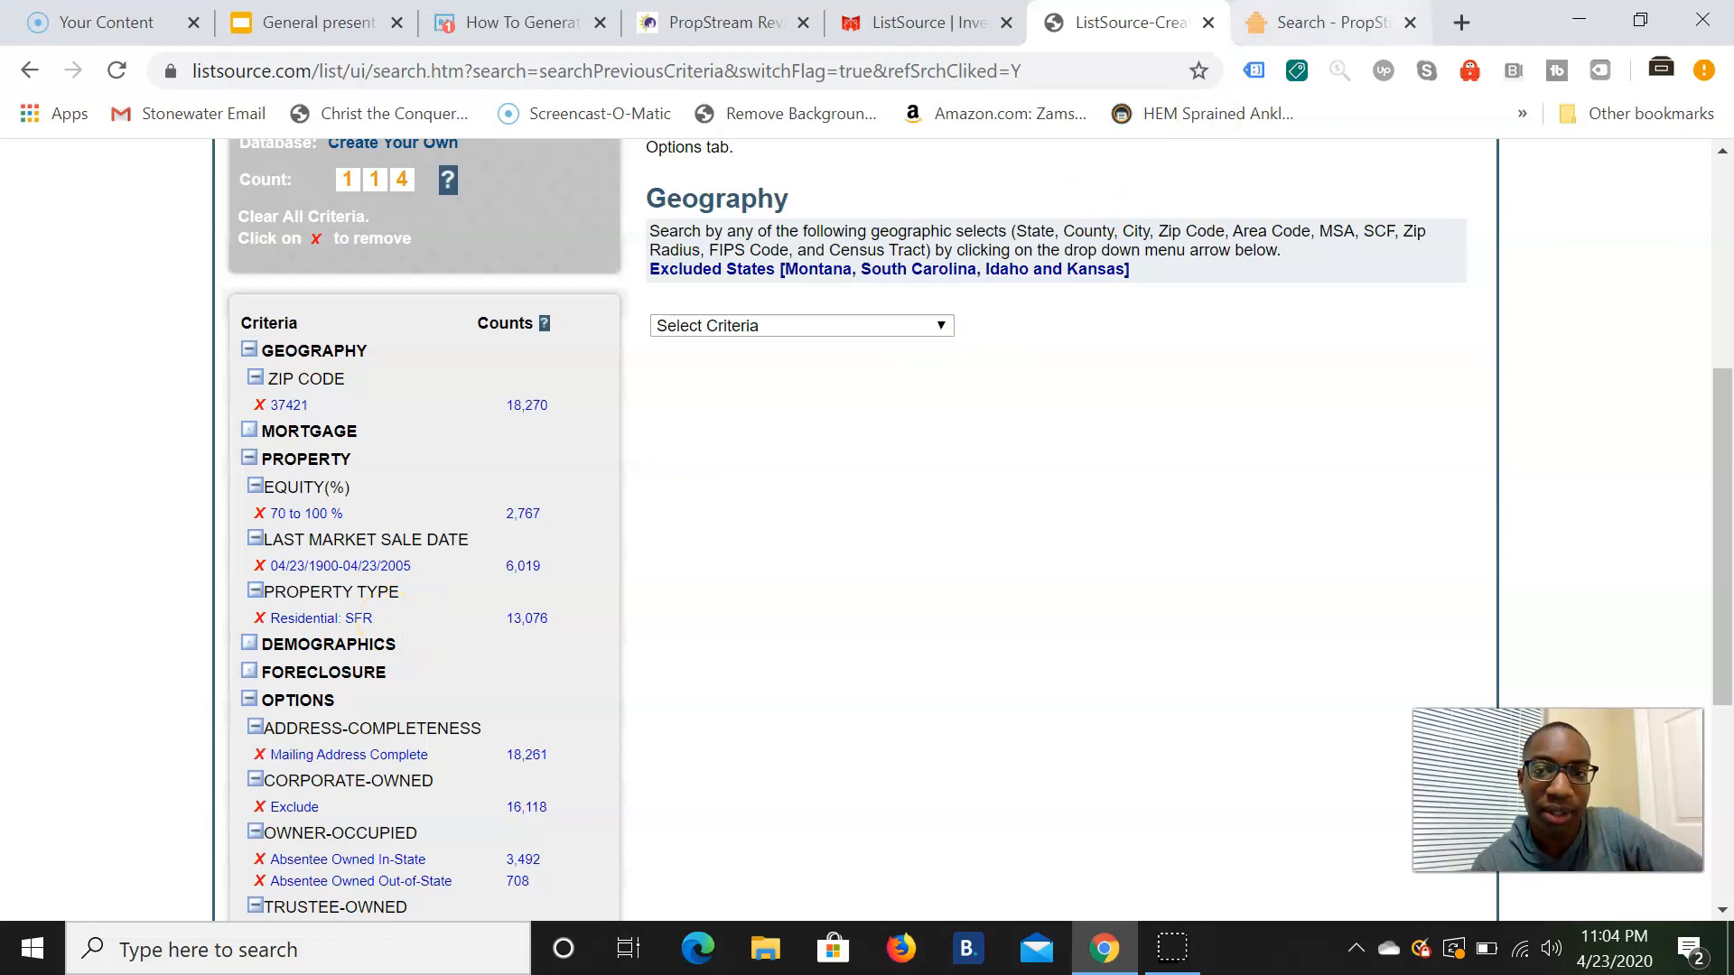
pyautogui.click(1328, 22)
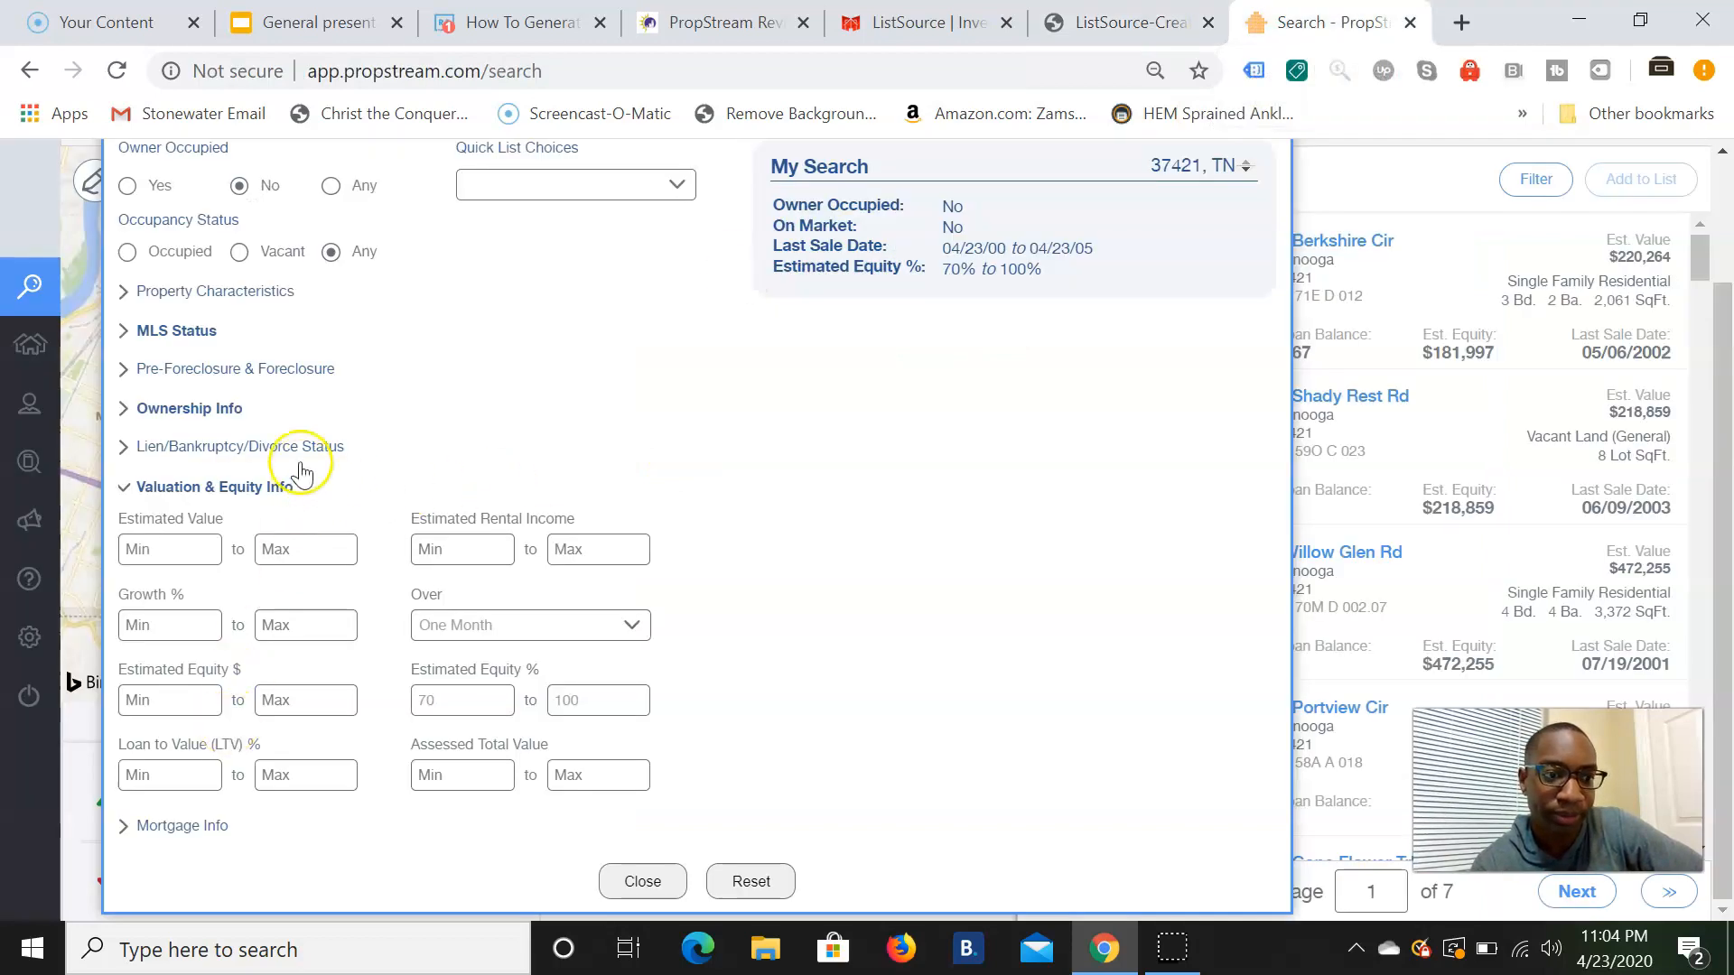
pyautogui.click(214, 293)
pyautogui.click(483, 356)
pyautogui.click(375, 448)
pyautogui.click(1002, 474)
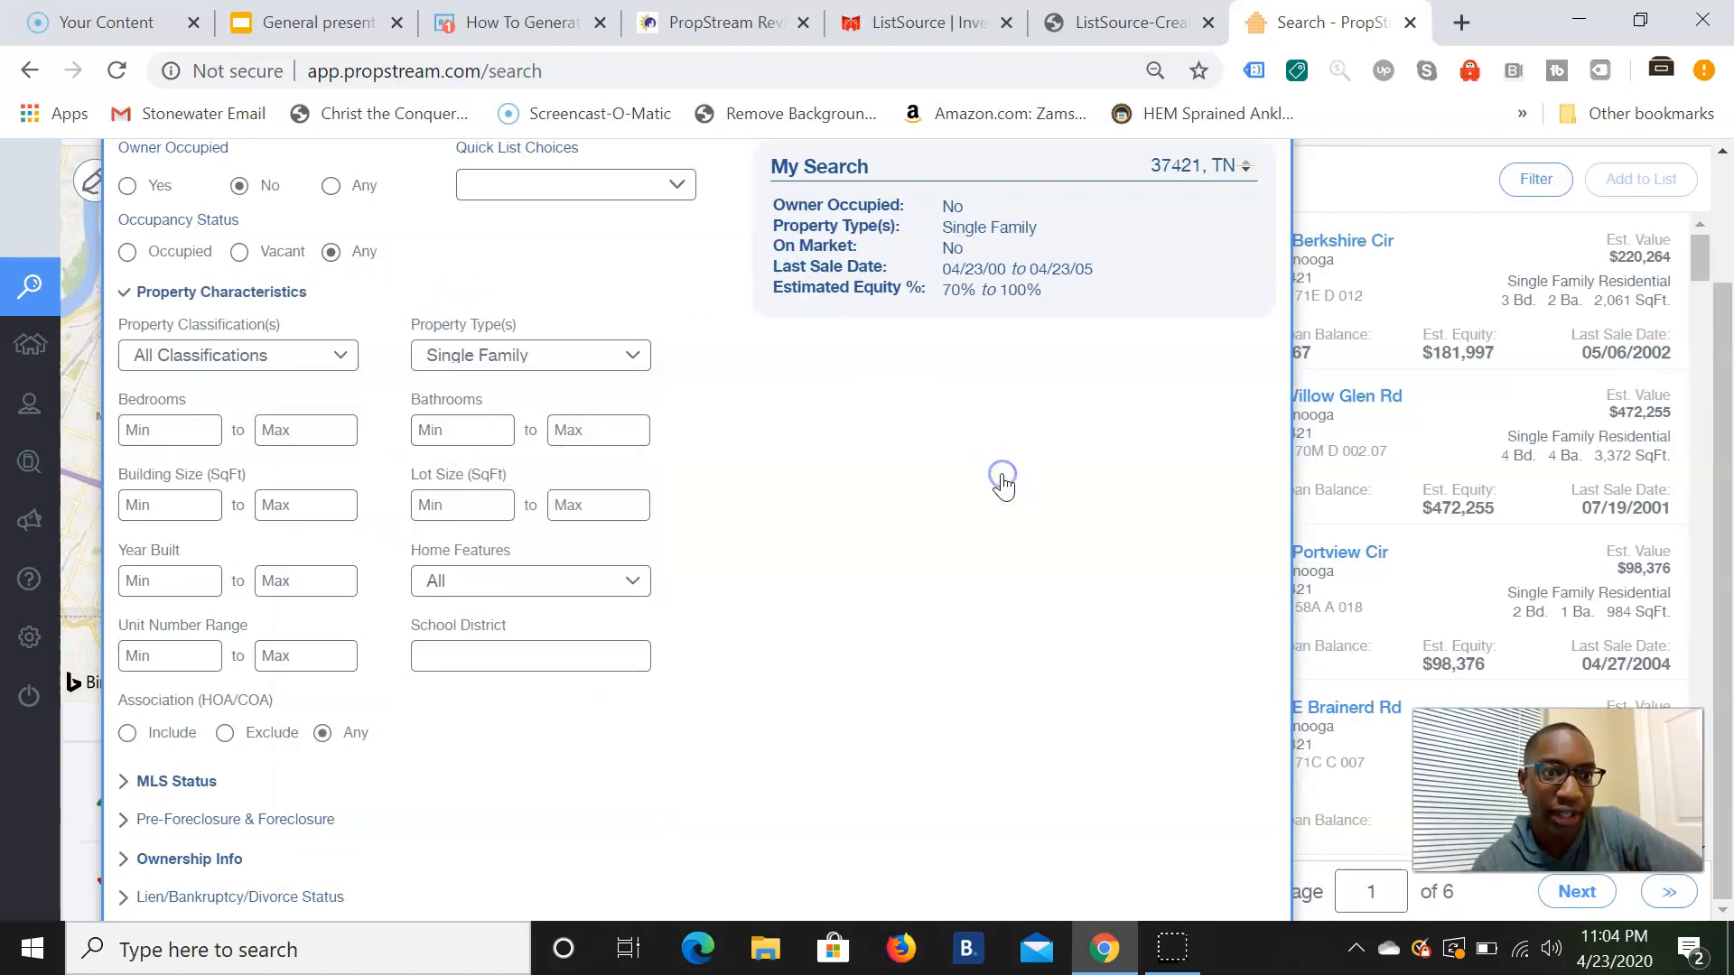
pyautogui.click(275, 291)
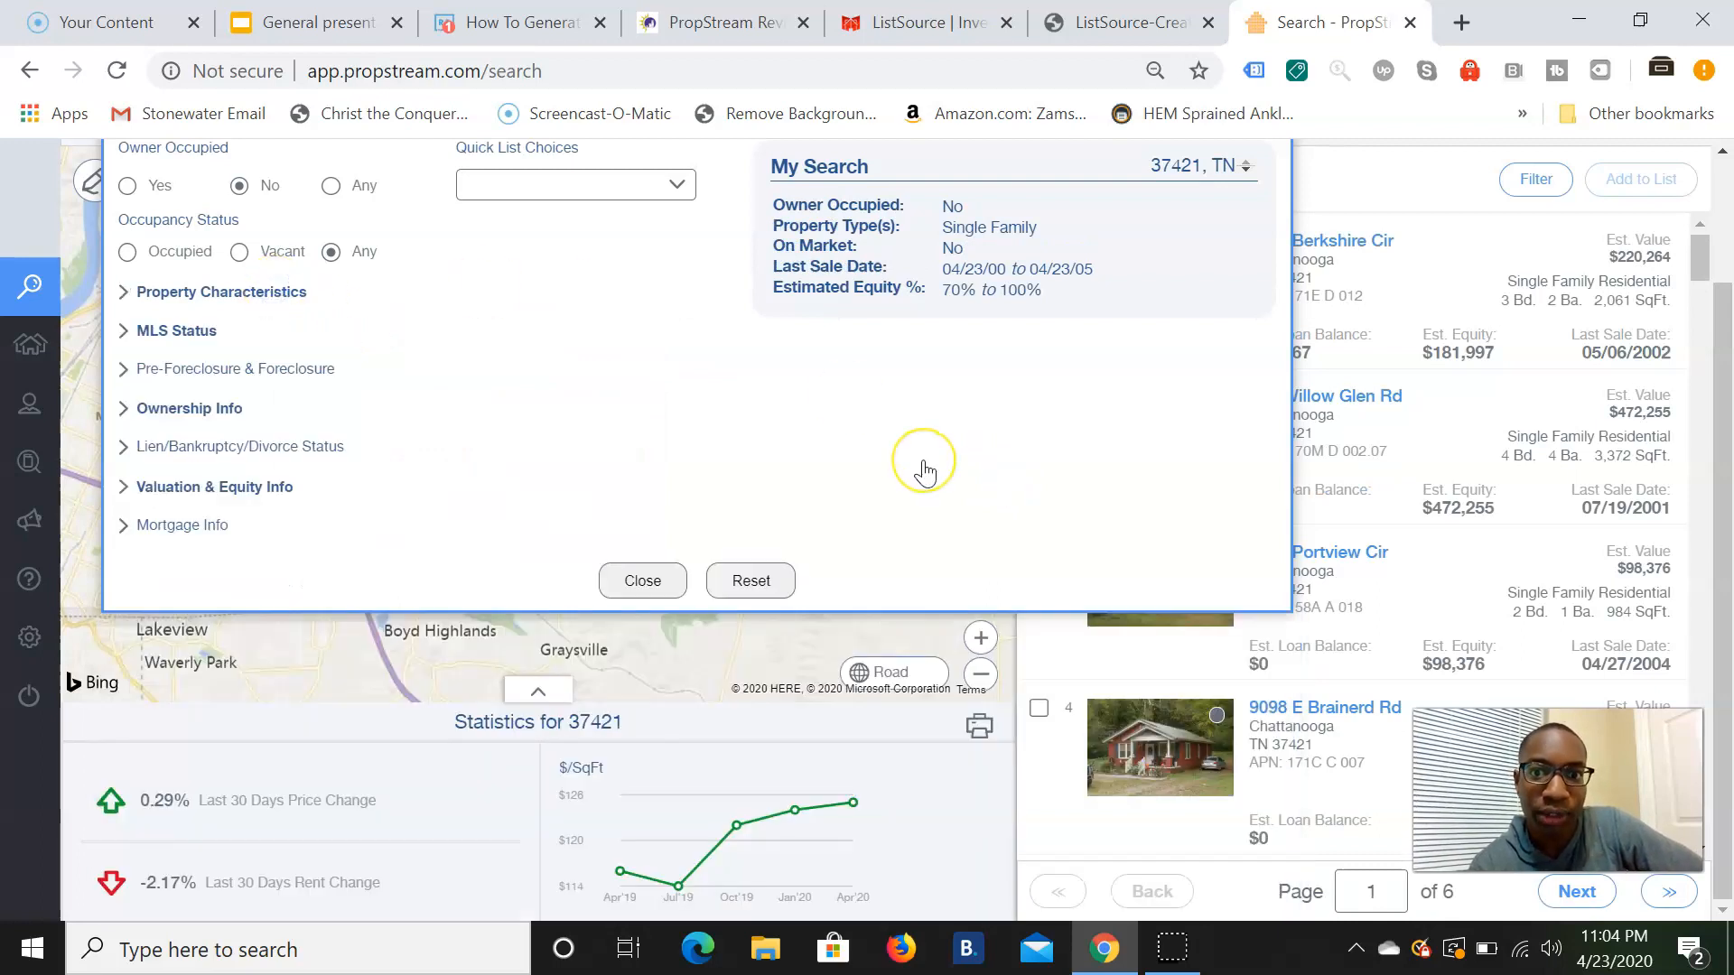
# Step: Review the criteria in ListSource, return to PropStream and look through its mortgage filters and absentee owner location options
pyautogui.click(1129, 22)
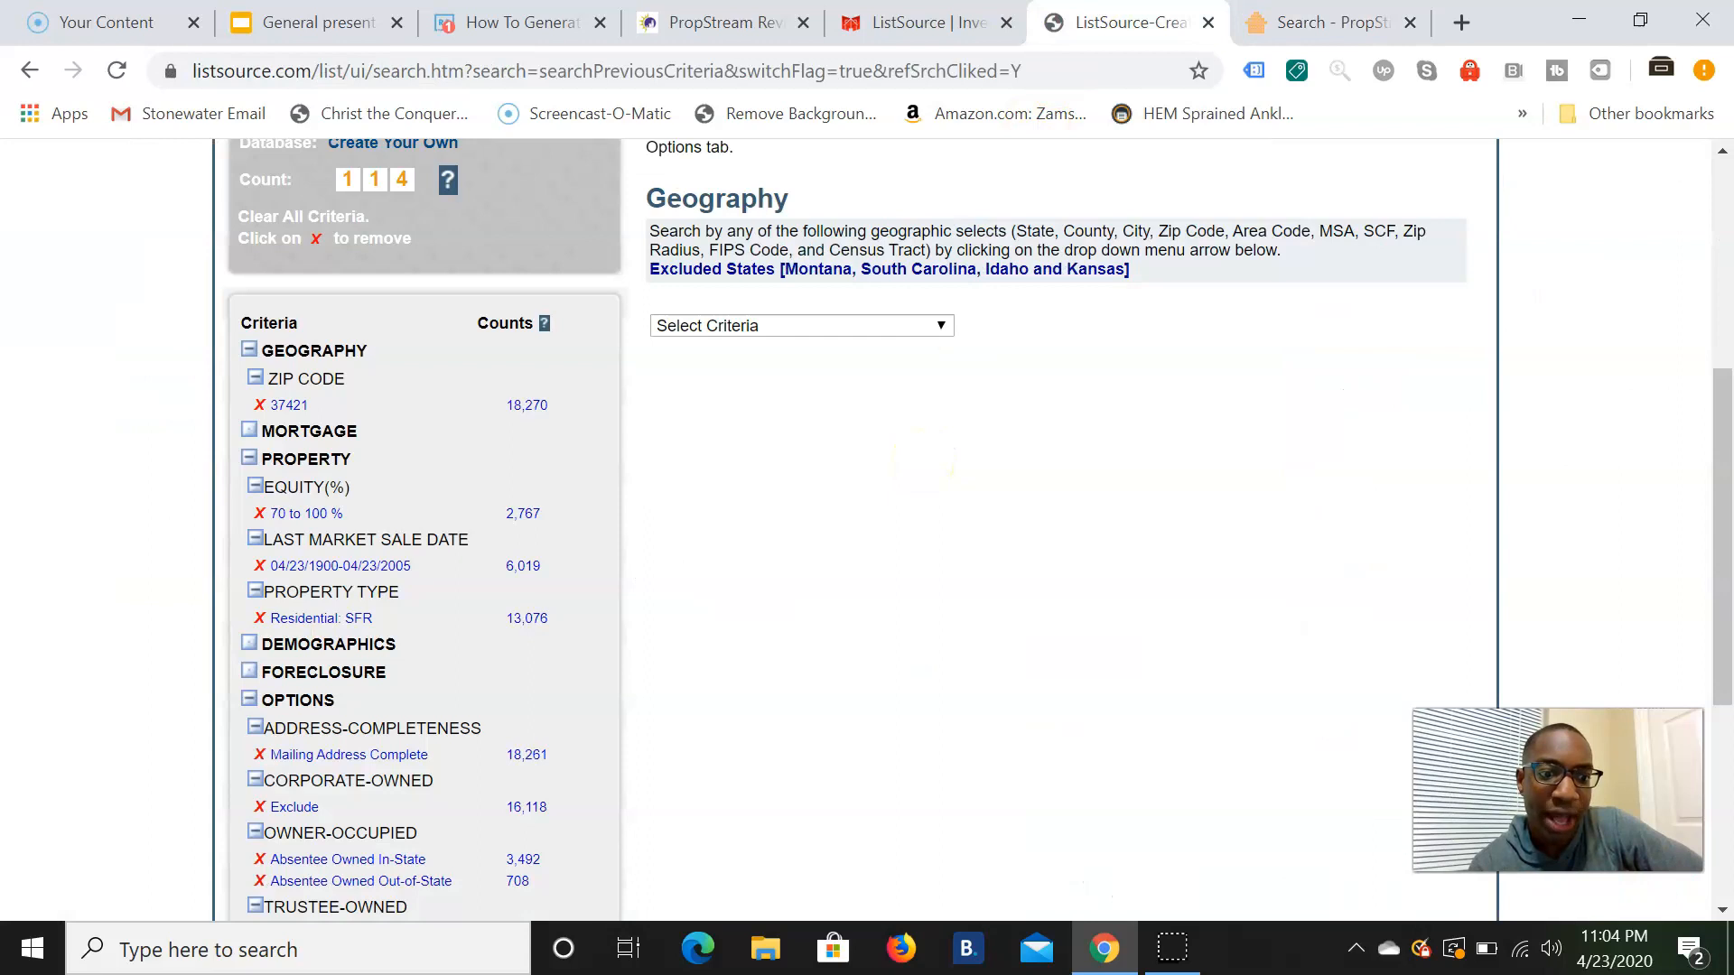
pyautogui.click(1326, 22)
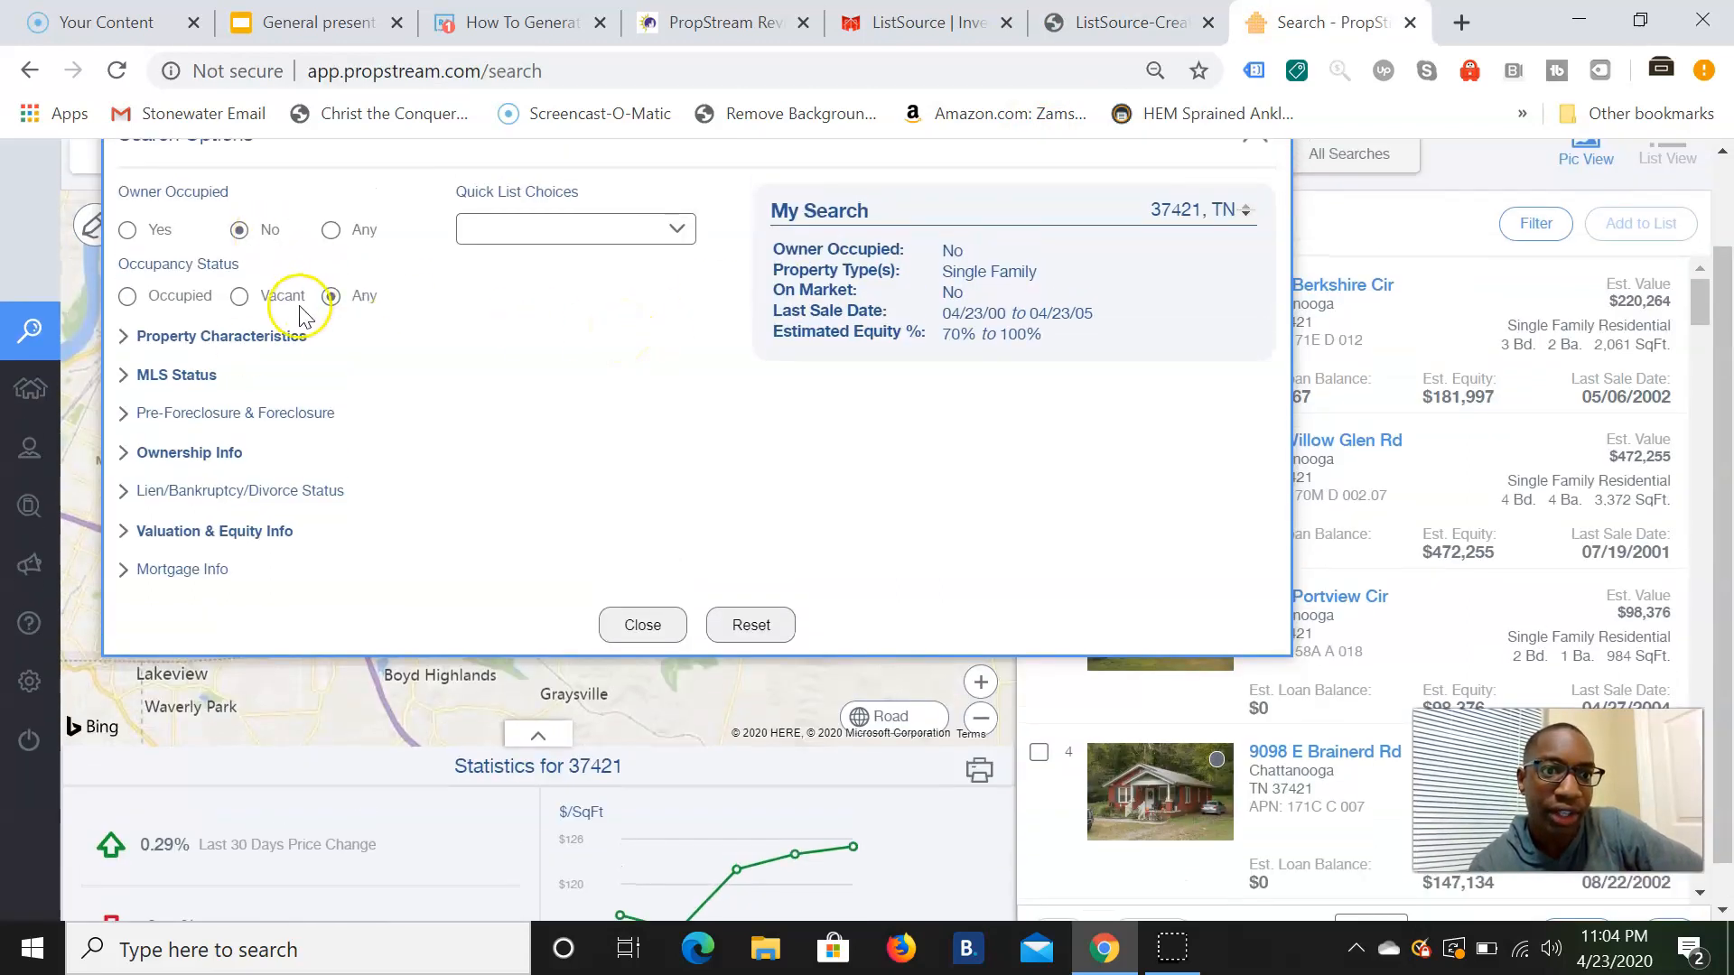
pyautogui.click(215, 581)
pyautogui.scroll(-1, 564, 461)
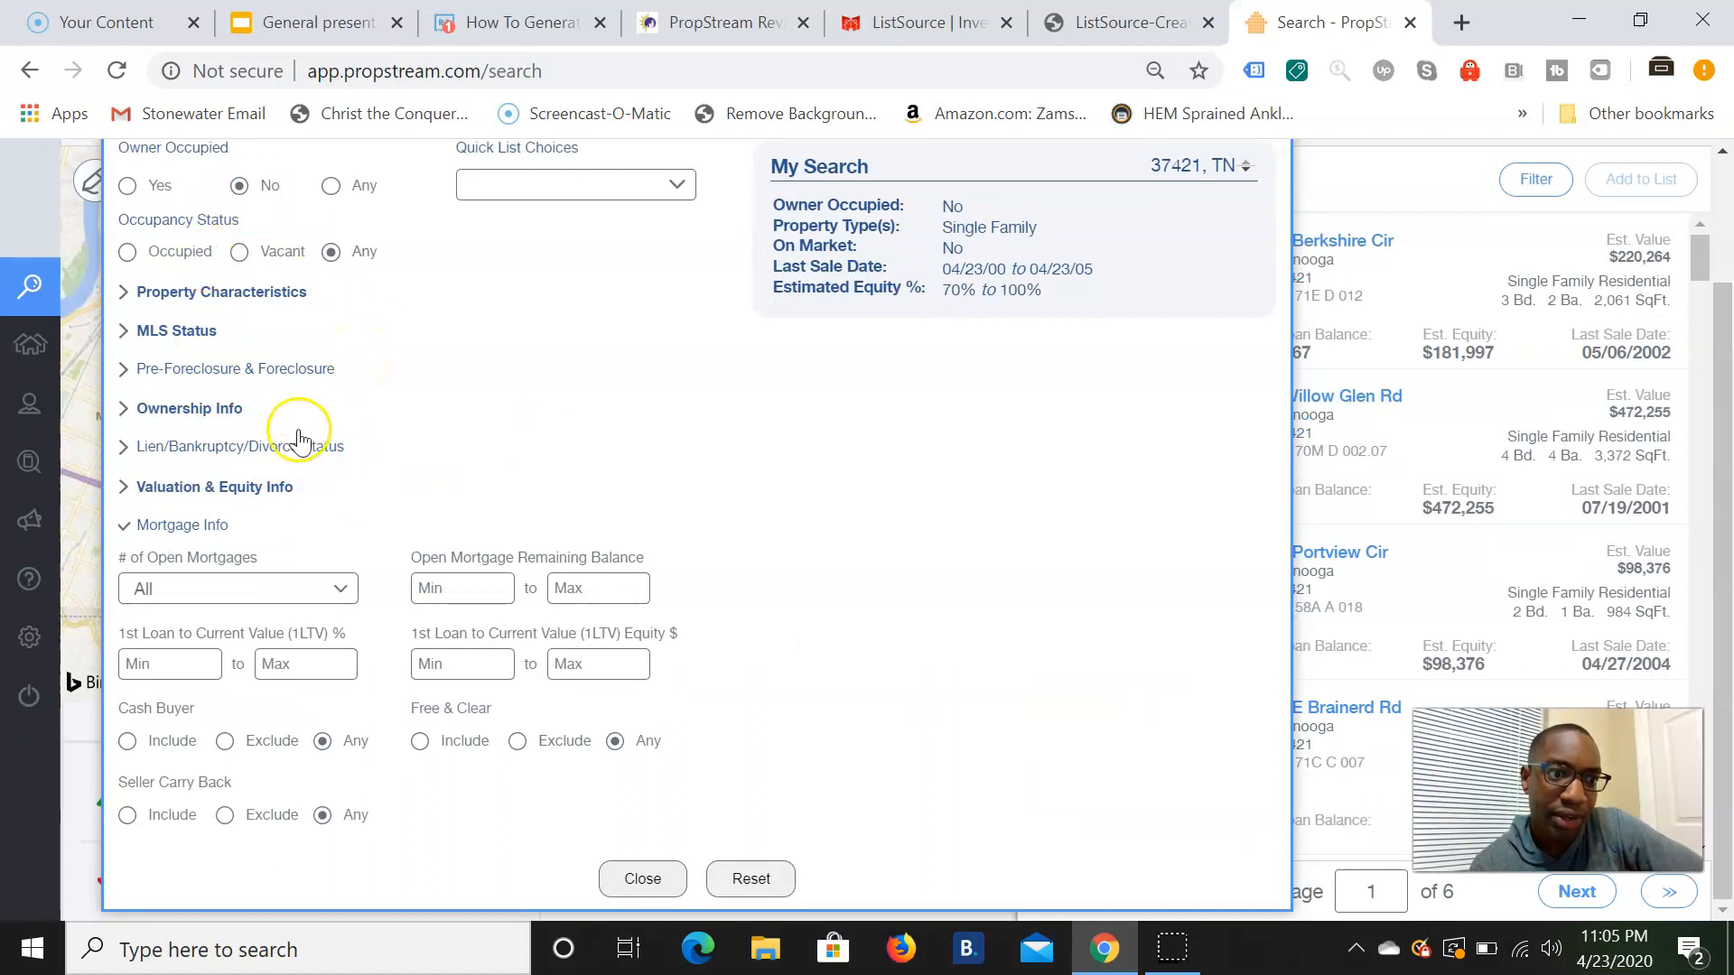
pyautogui.click(233, 408)
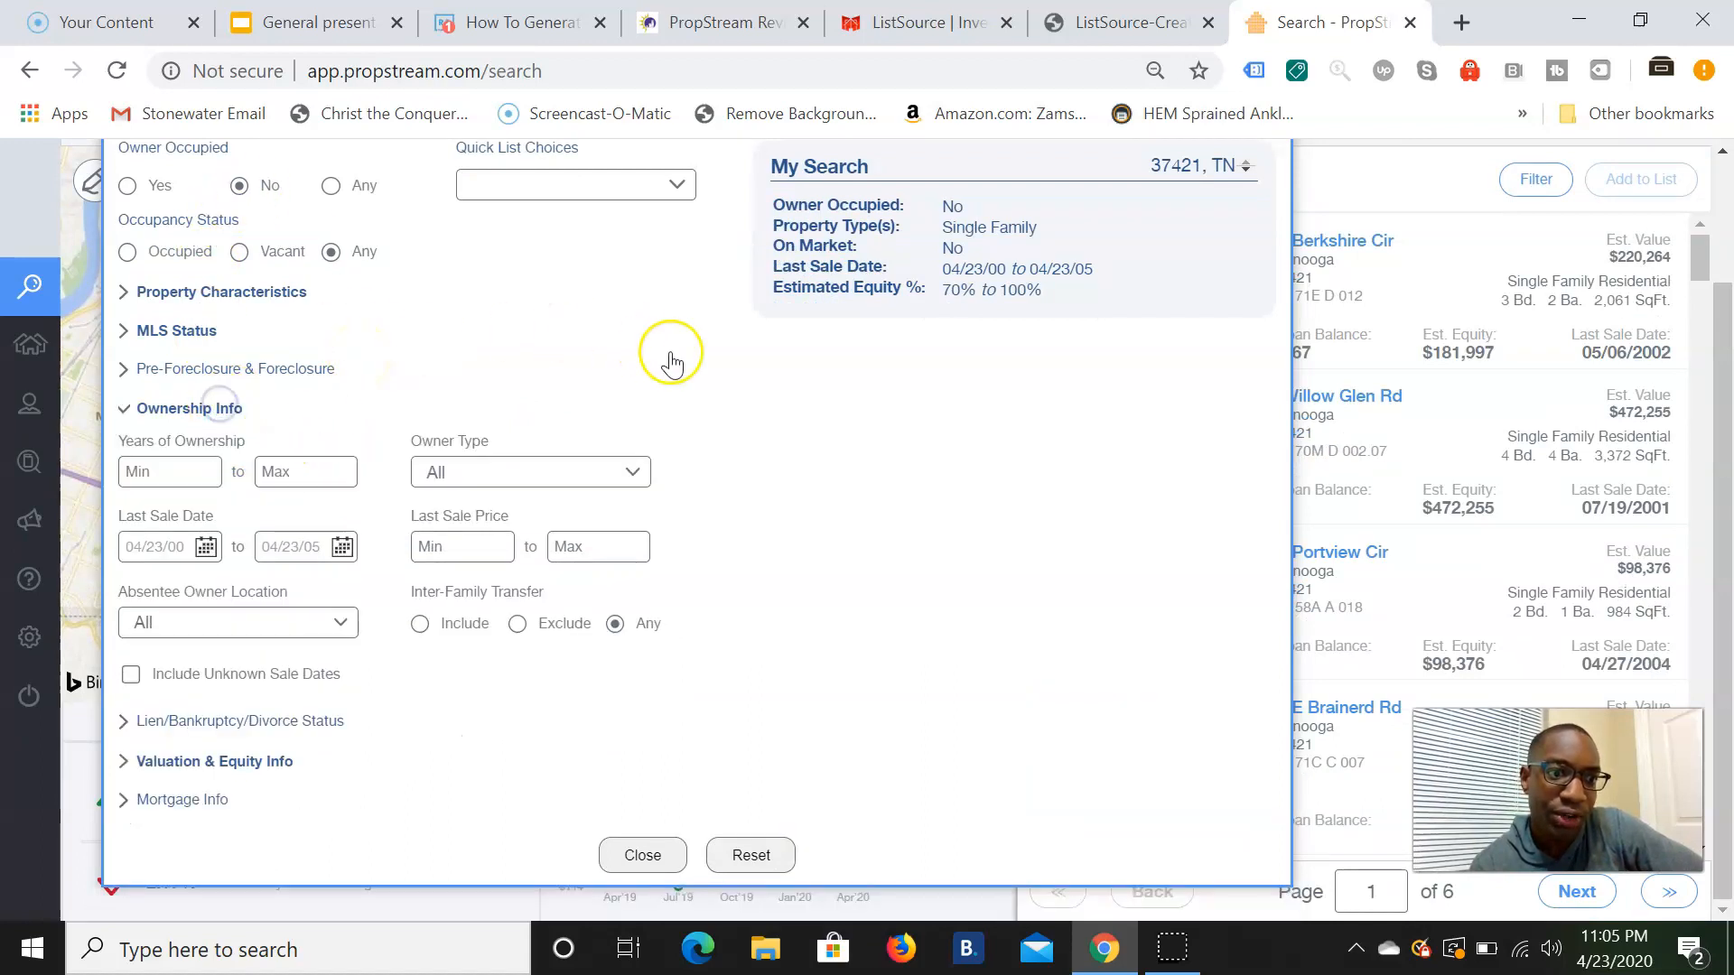
pyautogui.click(304, 623)
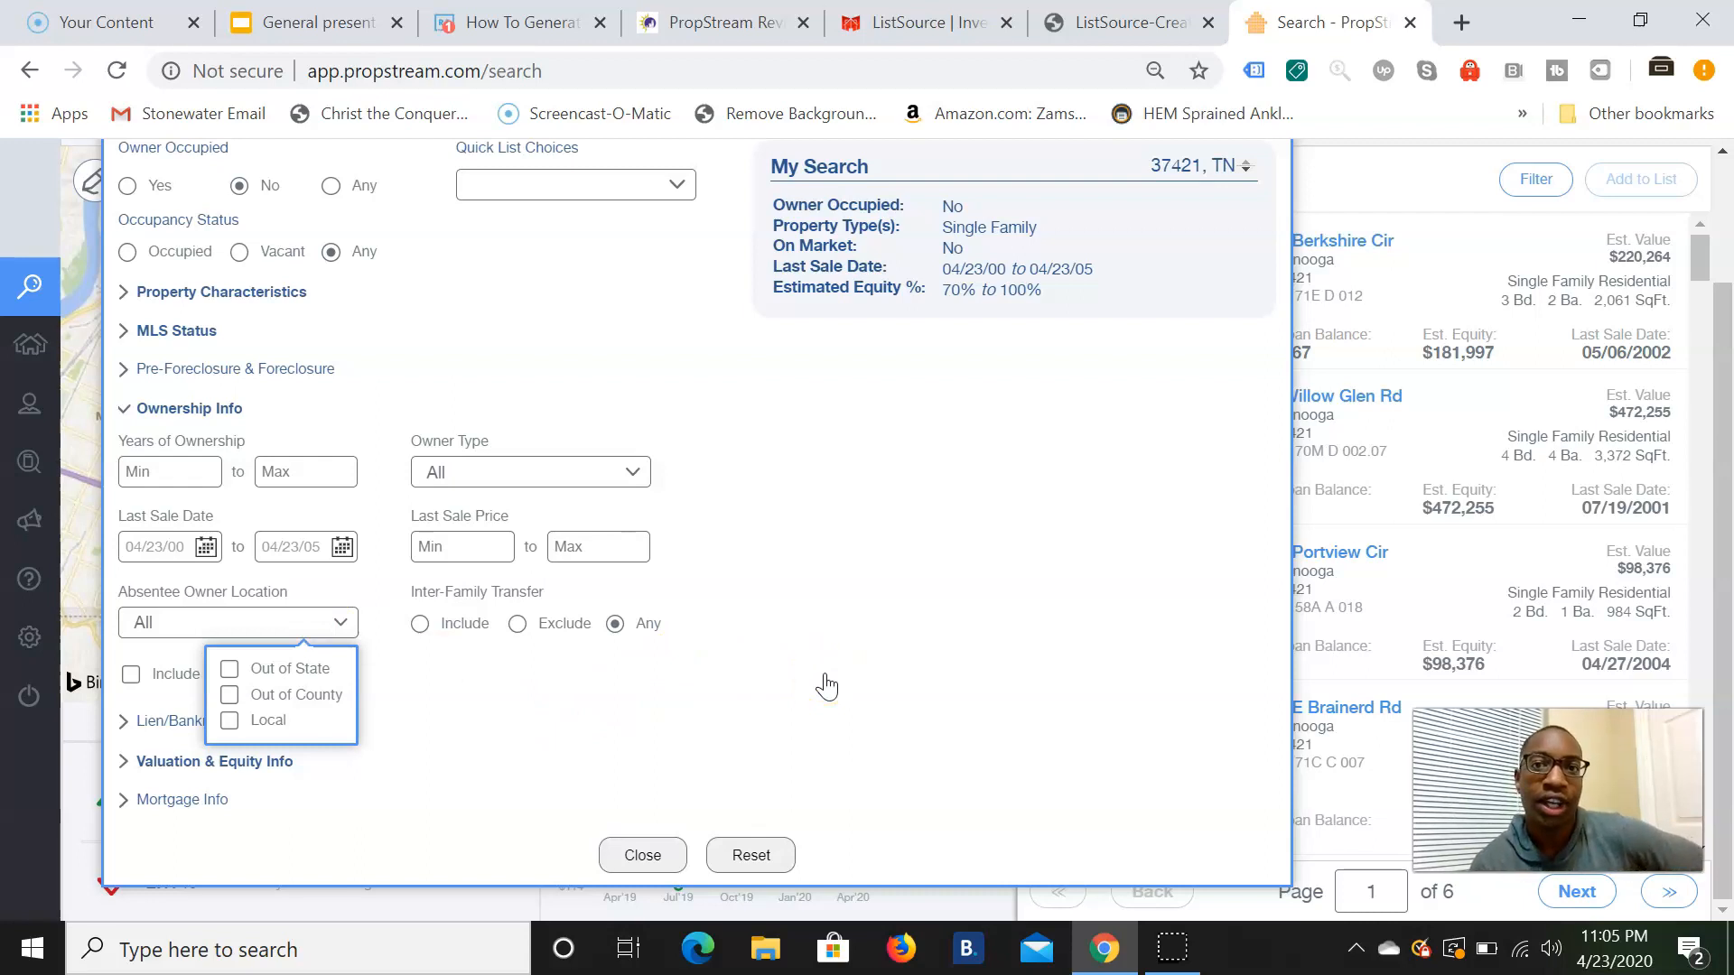
pyautogui.click(826, 687)
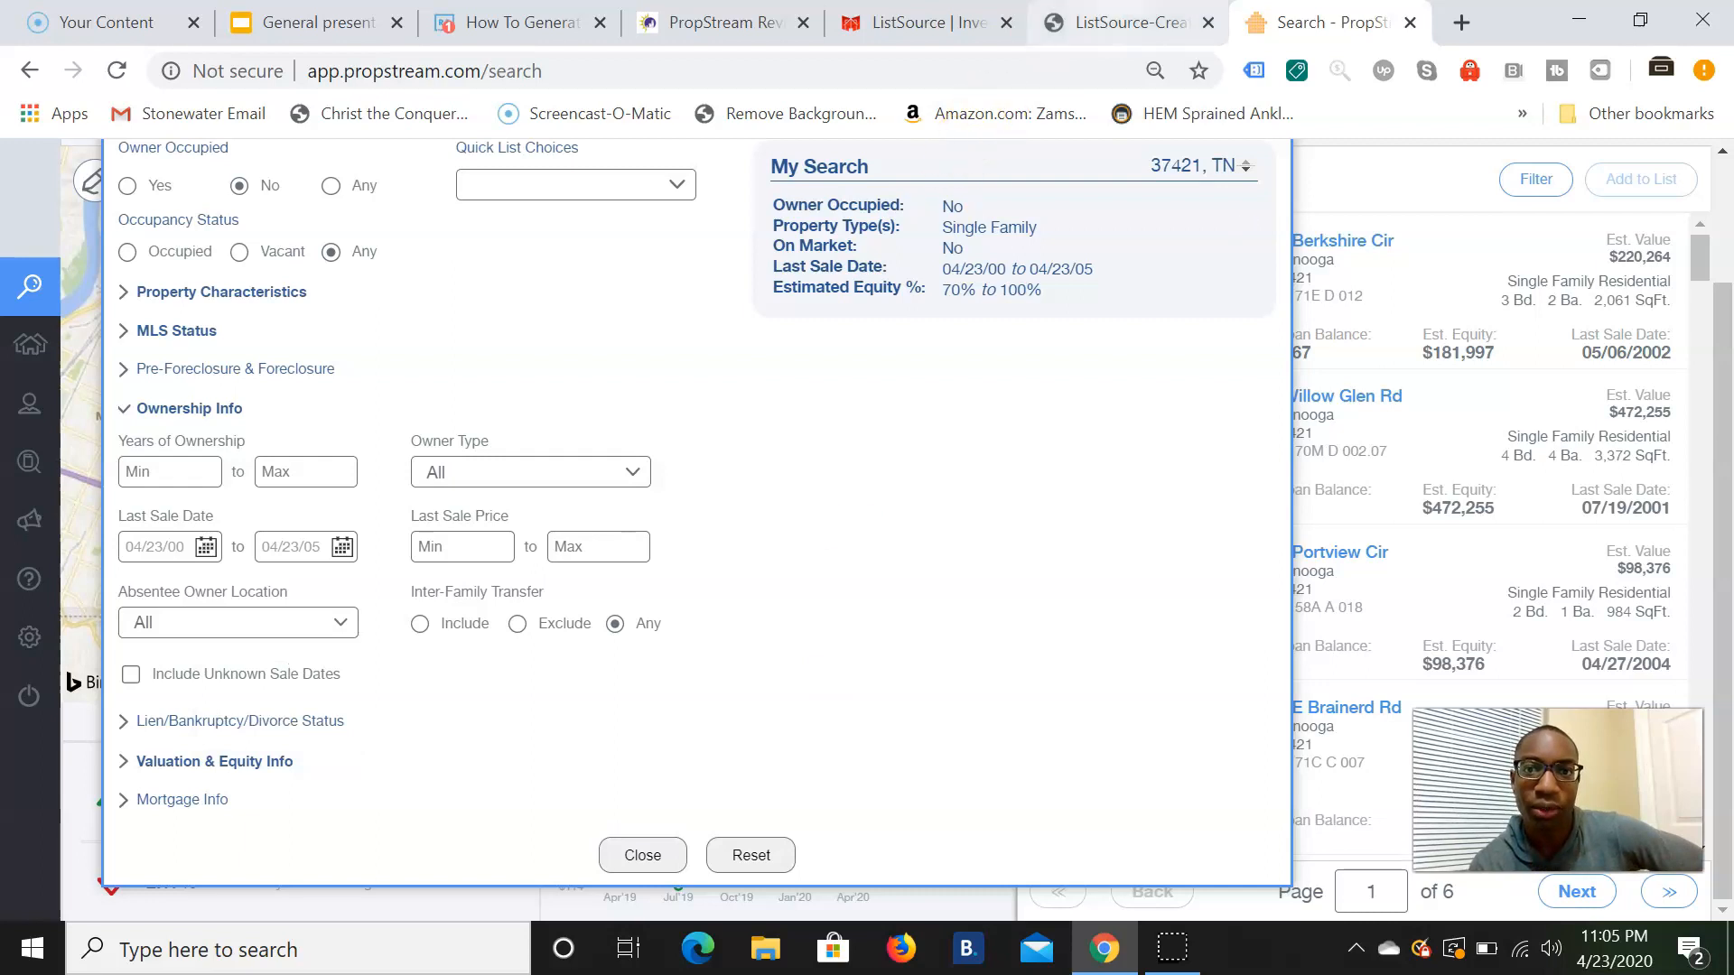
# Step: Switch to ListSource, open the Last Market Sale Date property criterion and compare its date options with PropStream's last sale date filter
pyautogui.click(1129, 23)
pyautogui.scroll(3, 658, 357)
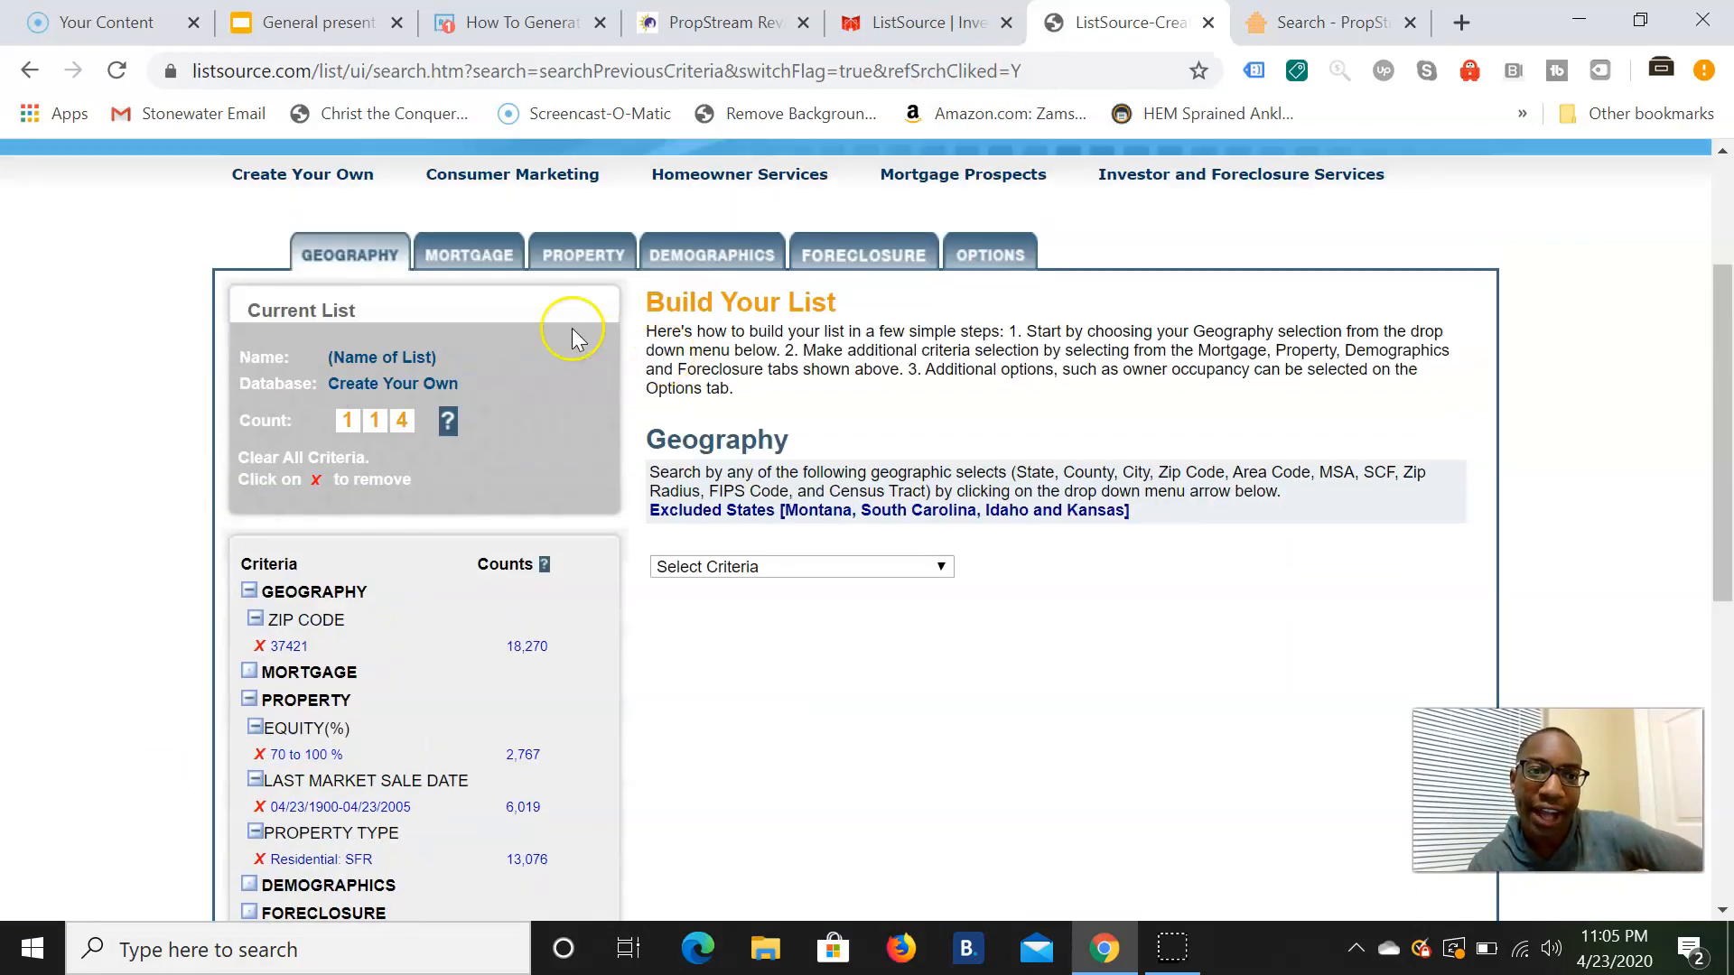
pyautogui.click(581, 240)
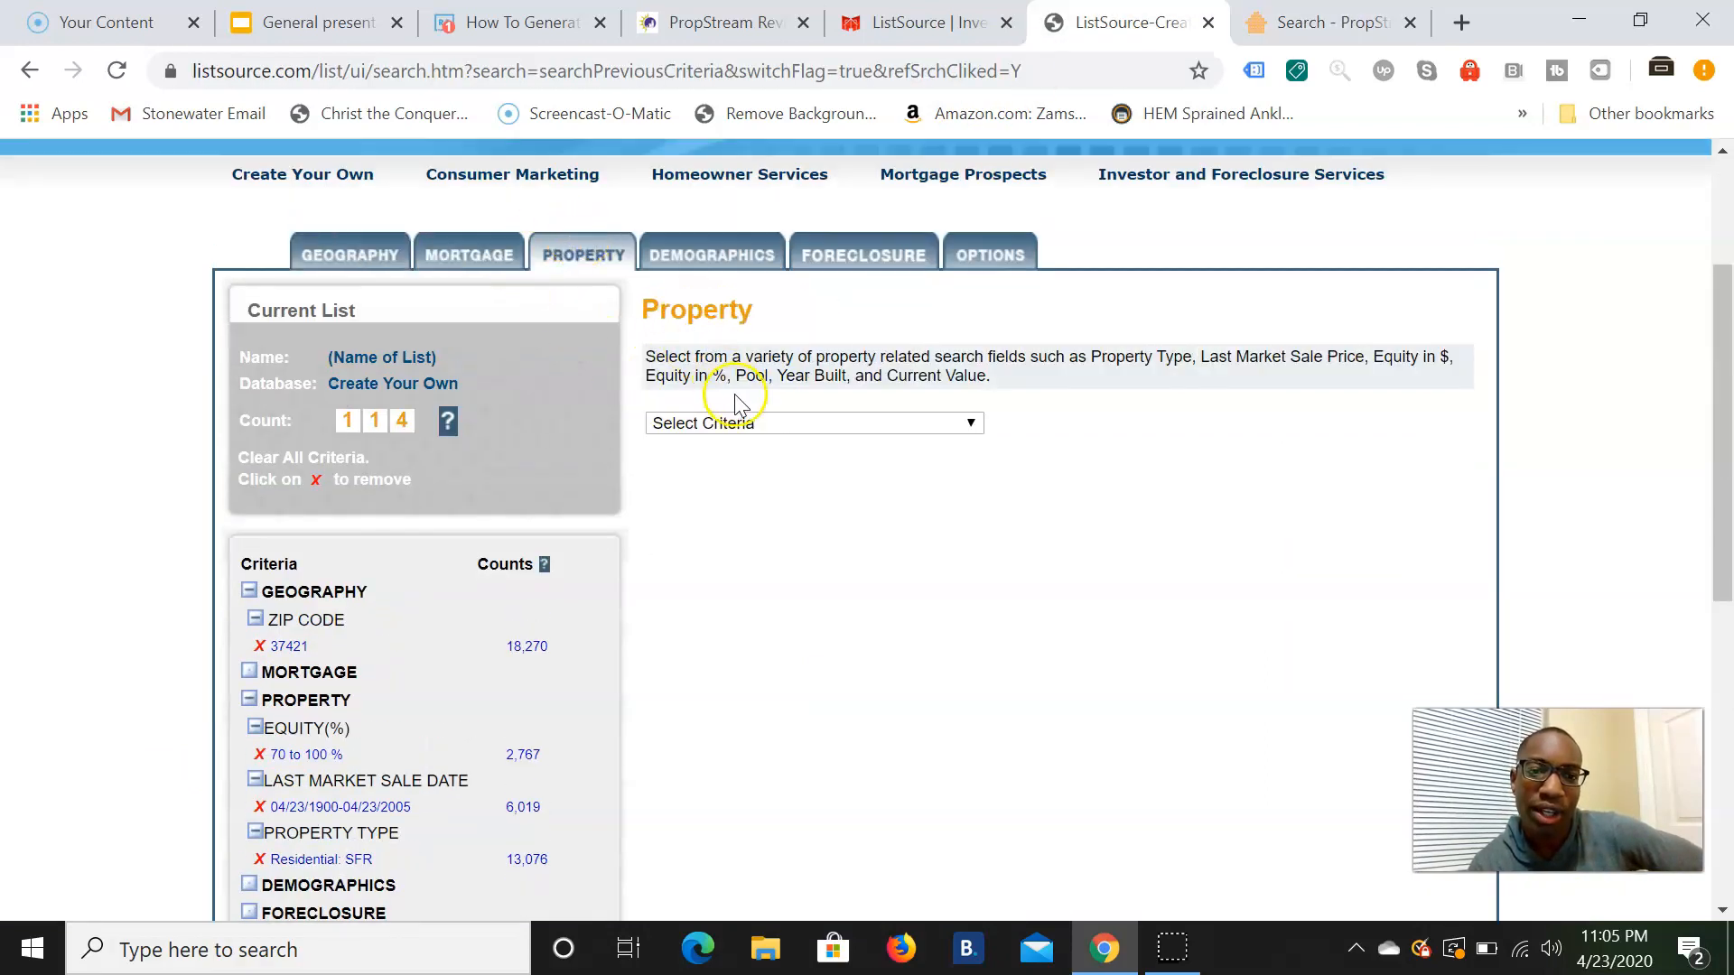
pyautogui.click(748, 424)
pyautogui.scroll(-2, 775, 707)
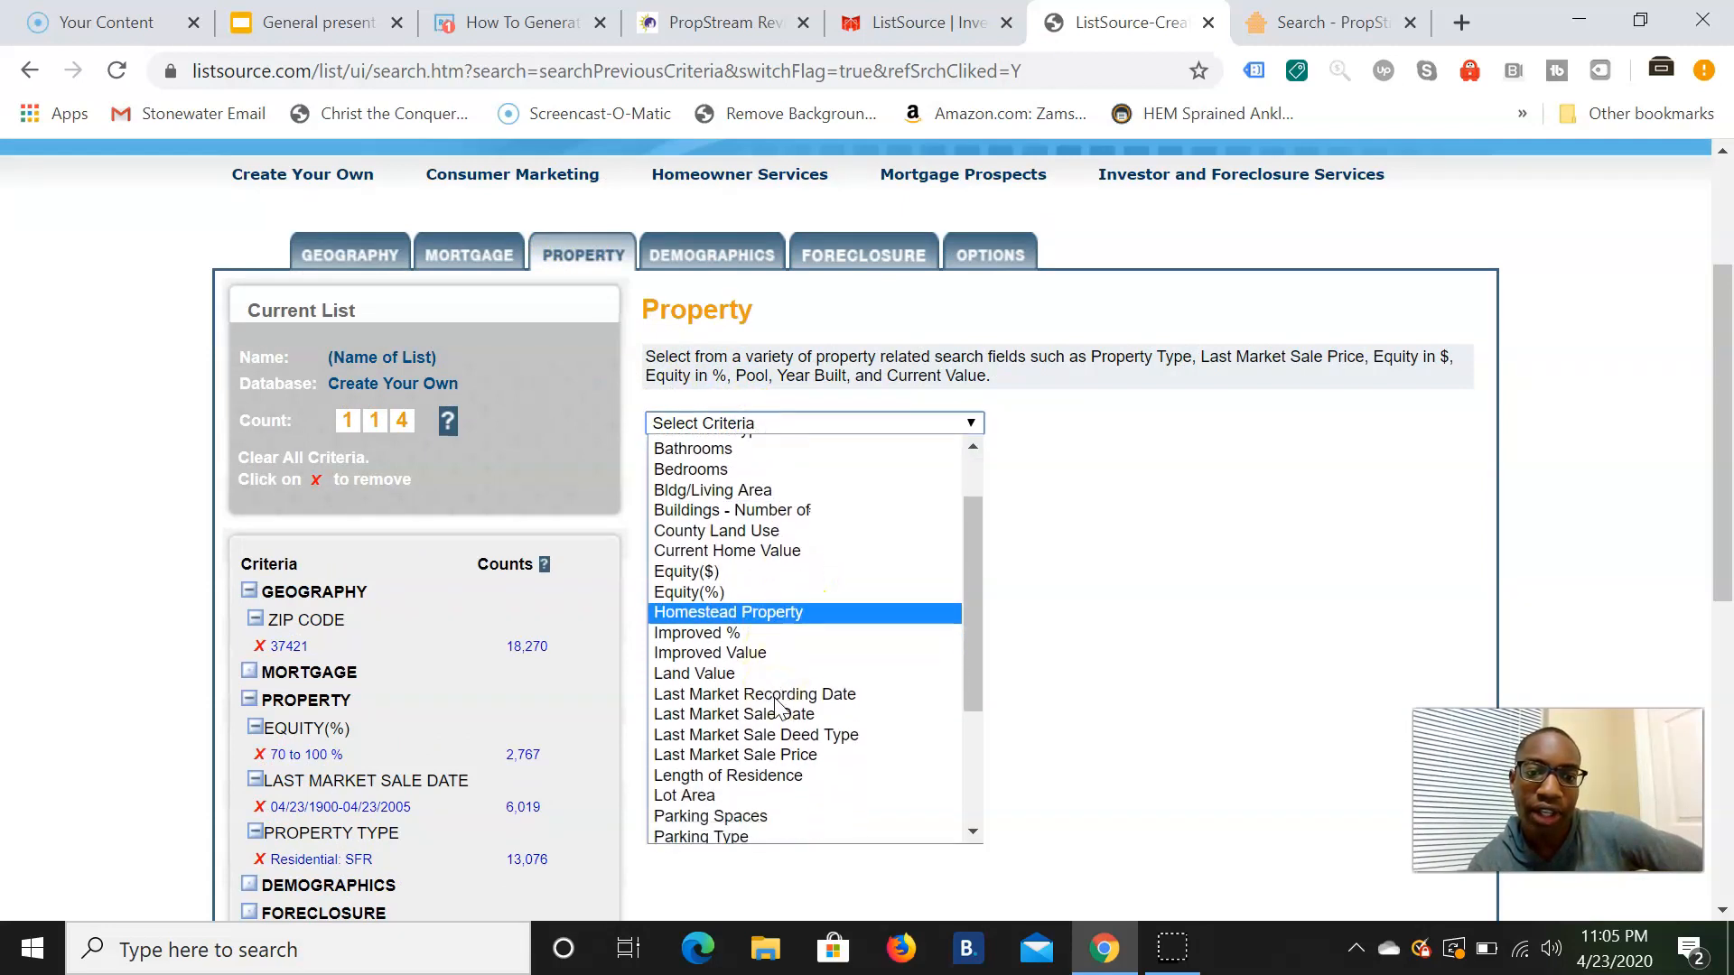
pyautogui.click(778, 715)
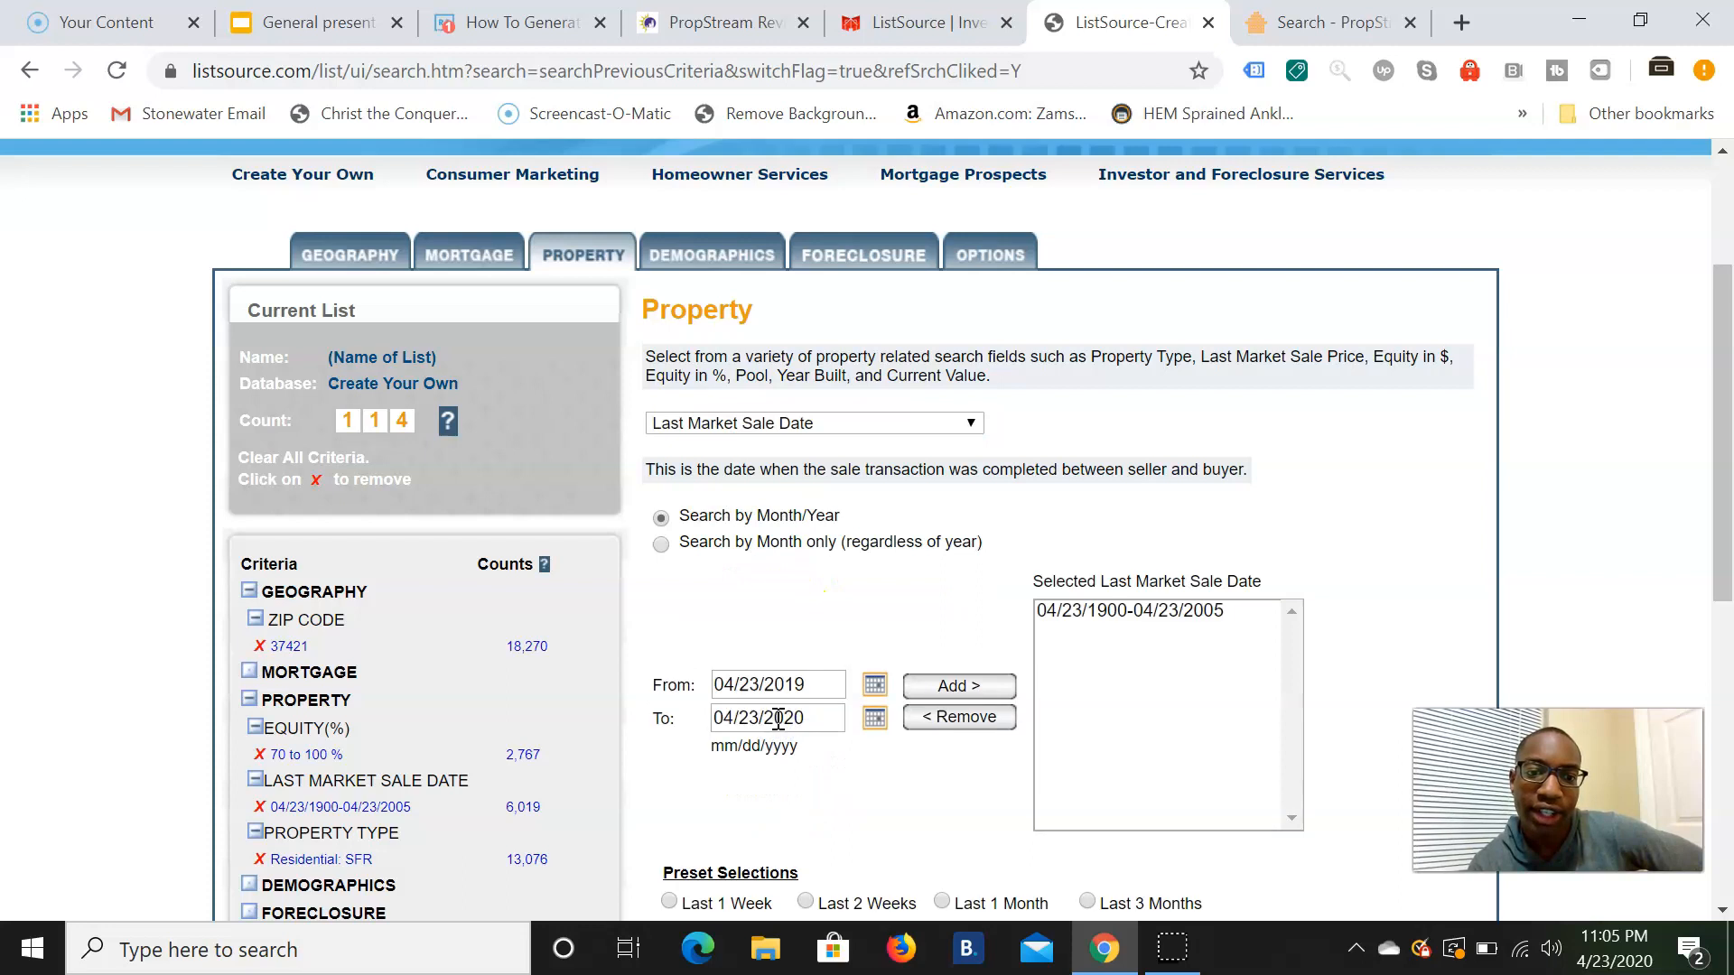
pyautogui.scroll(-2, 851, 620)
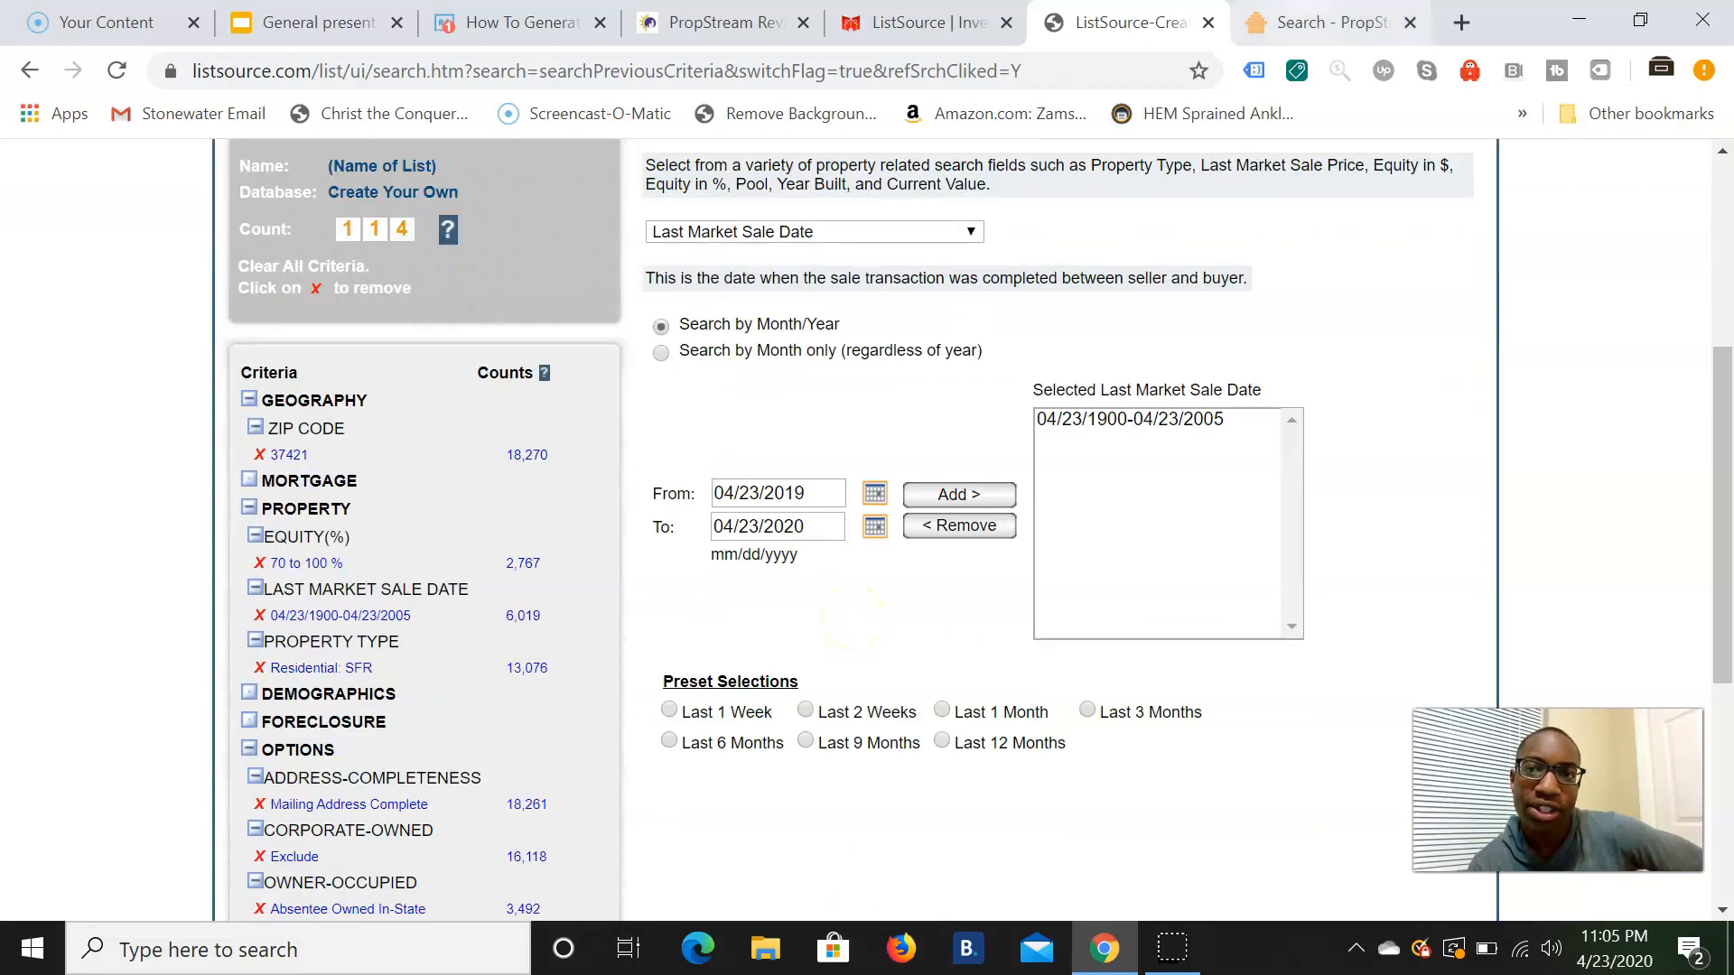
pyautogui.hotkey('ctrl', 'Tab')
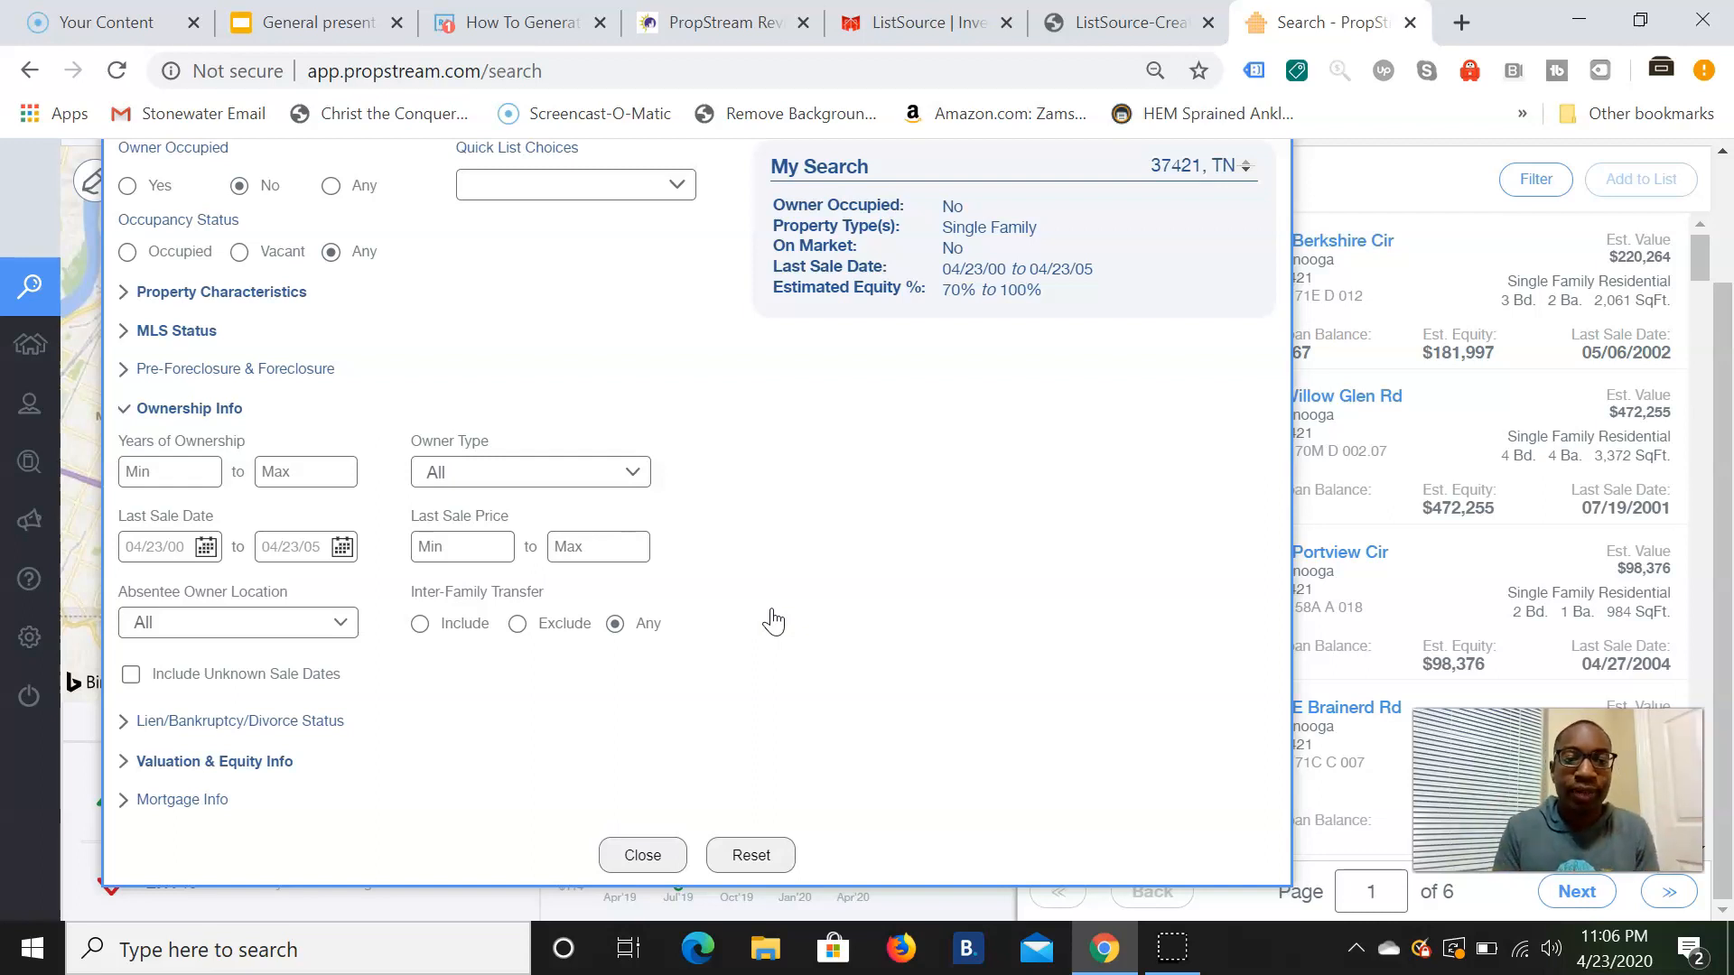
pyautogui.click(1125, 22)
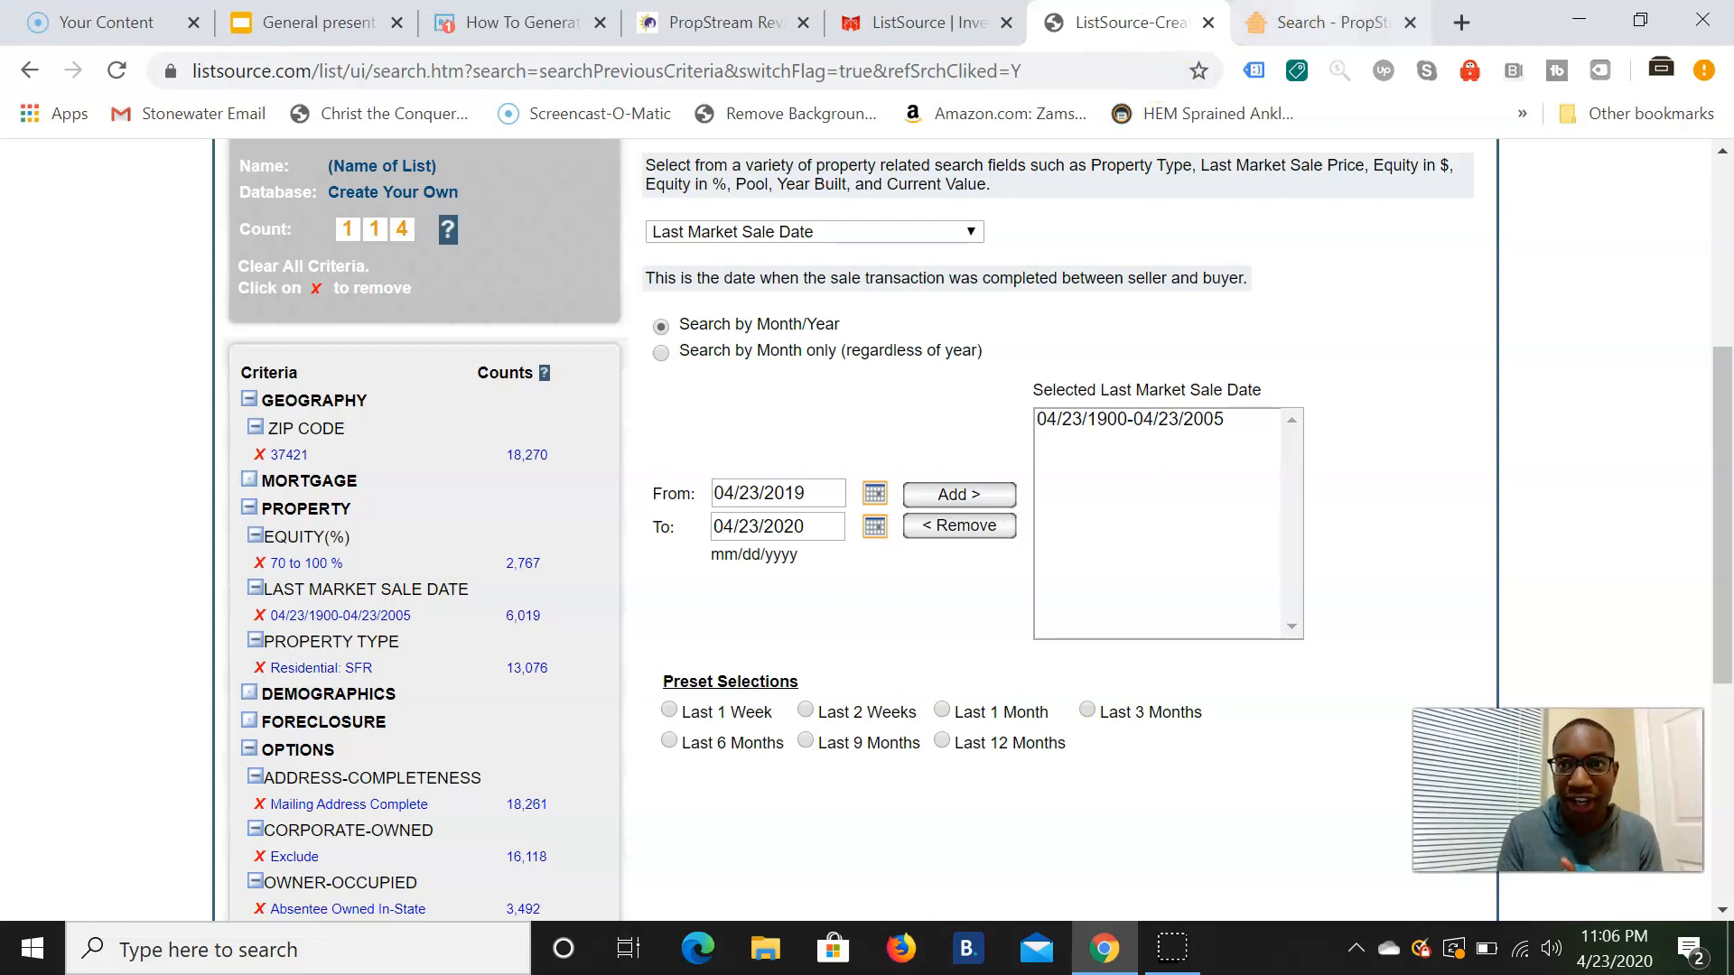
# Step: Open the Equity(%) criterion in ListSource and compare its options with PropStream's valuation and equity filters
pyautogui.click(924, 231)
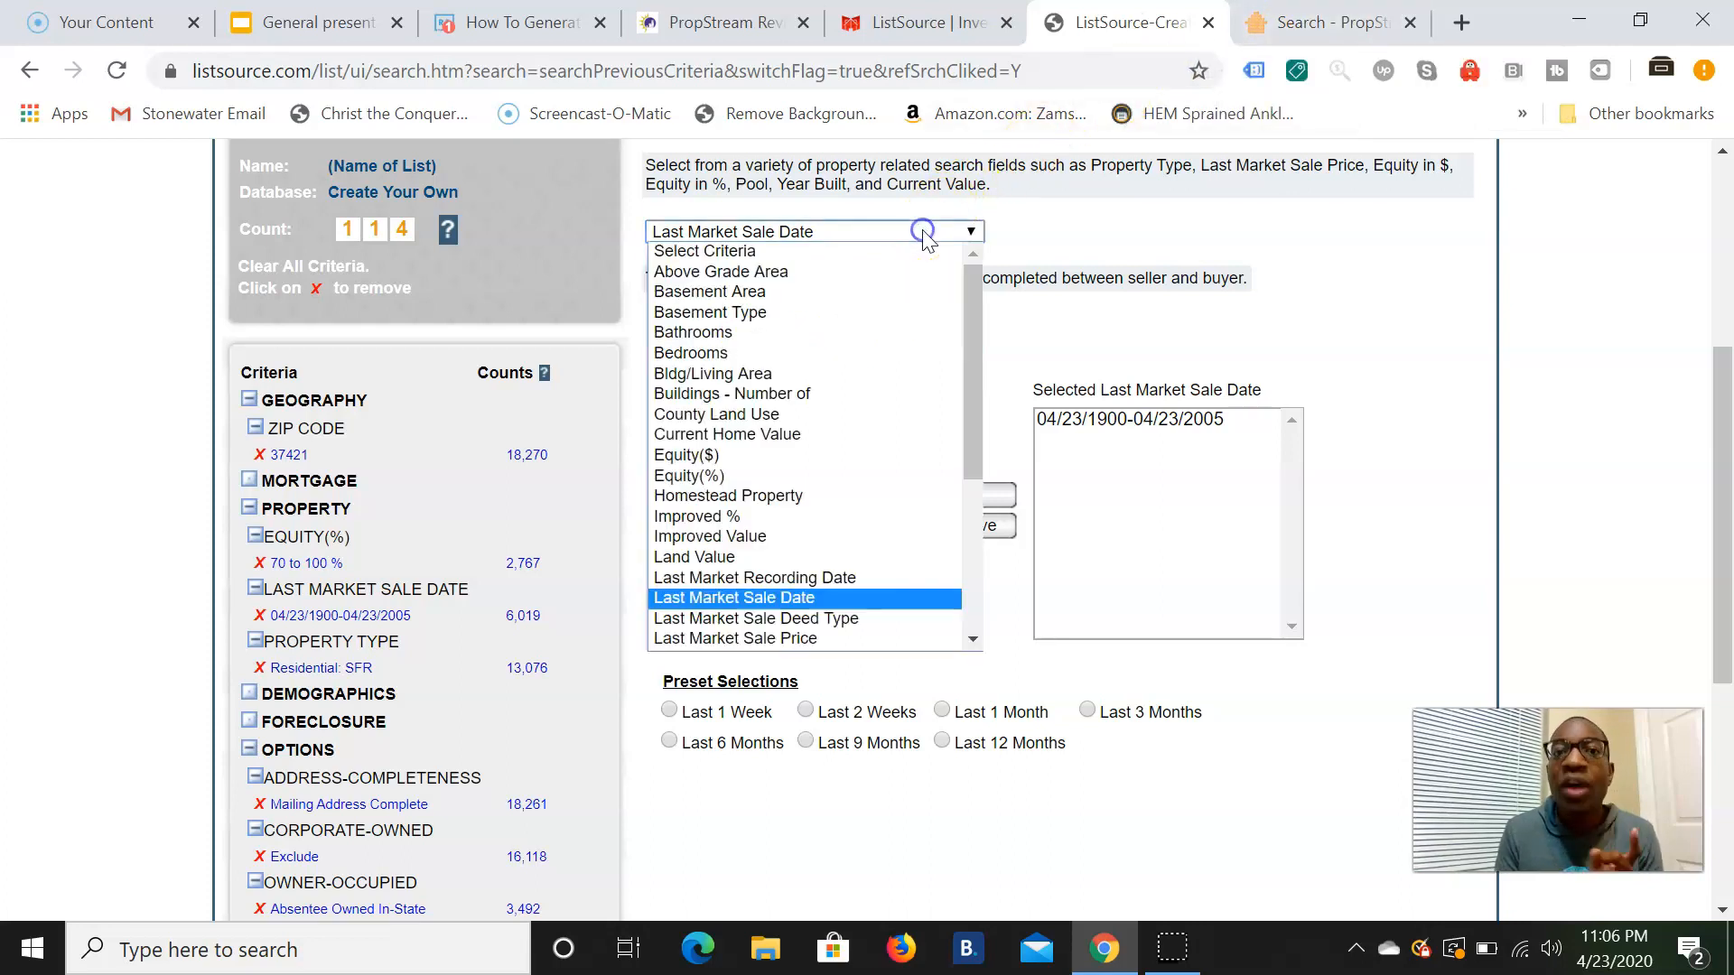
pyautogui.click(824, 477)
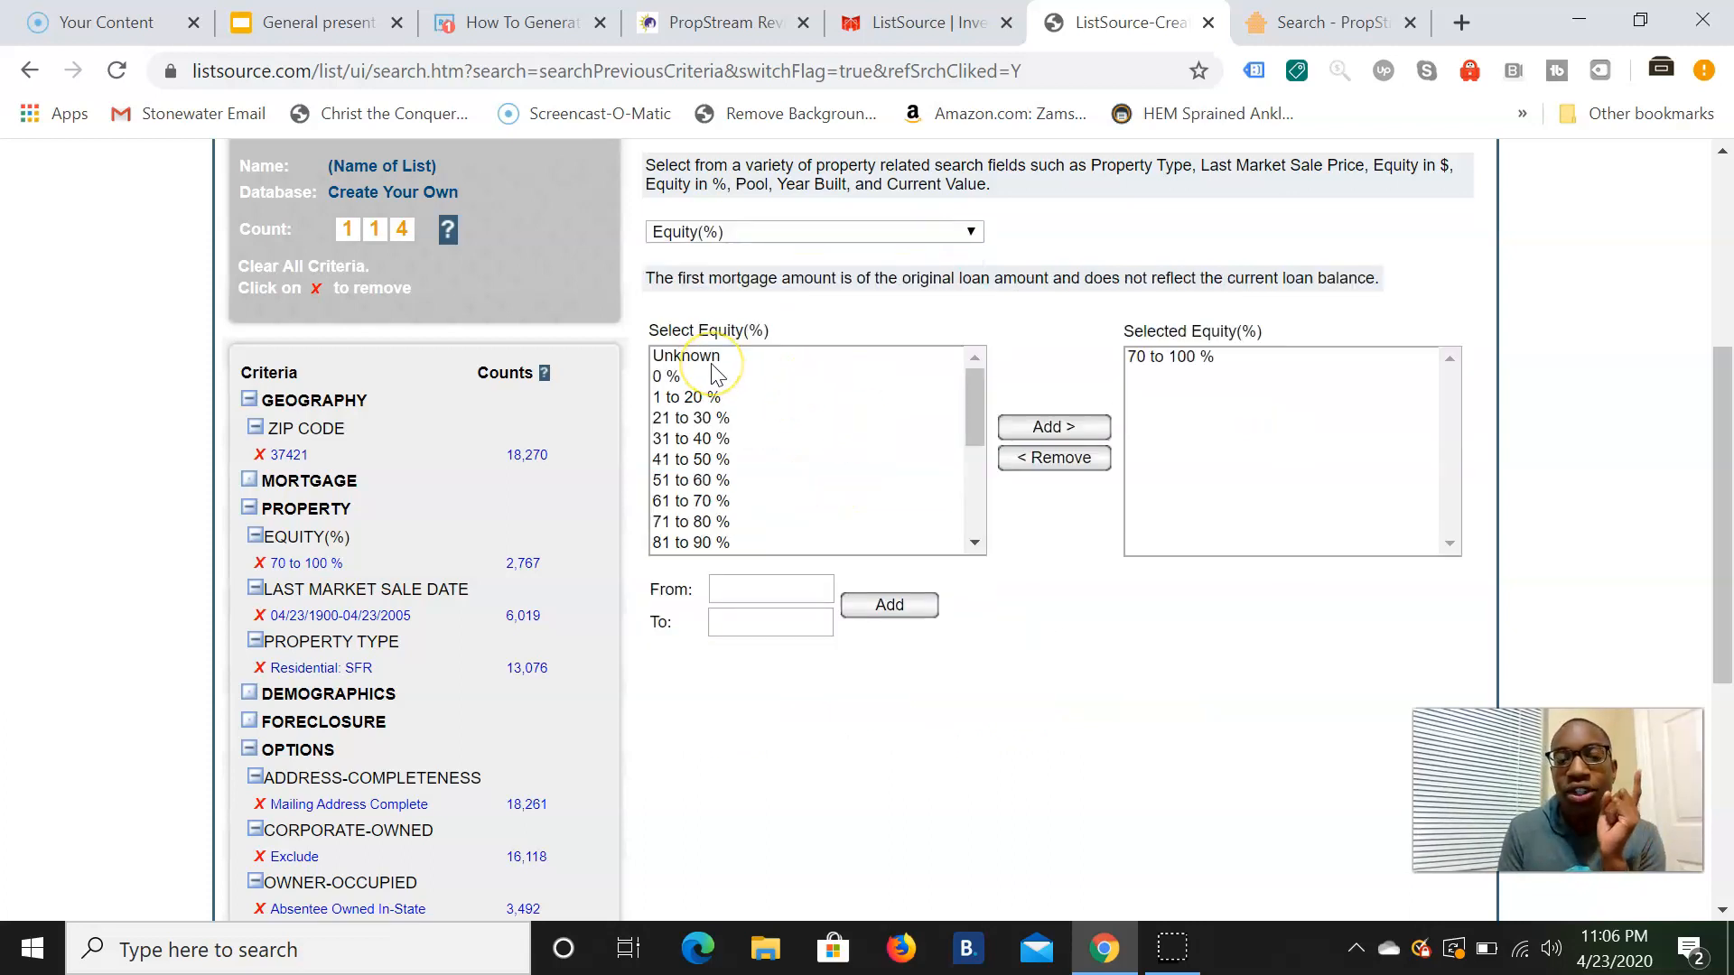
pyautogui.click(1366, 13)
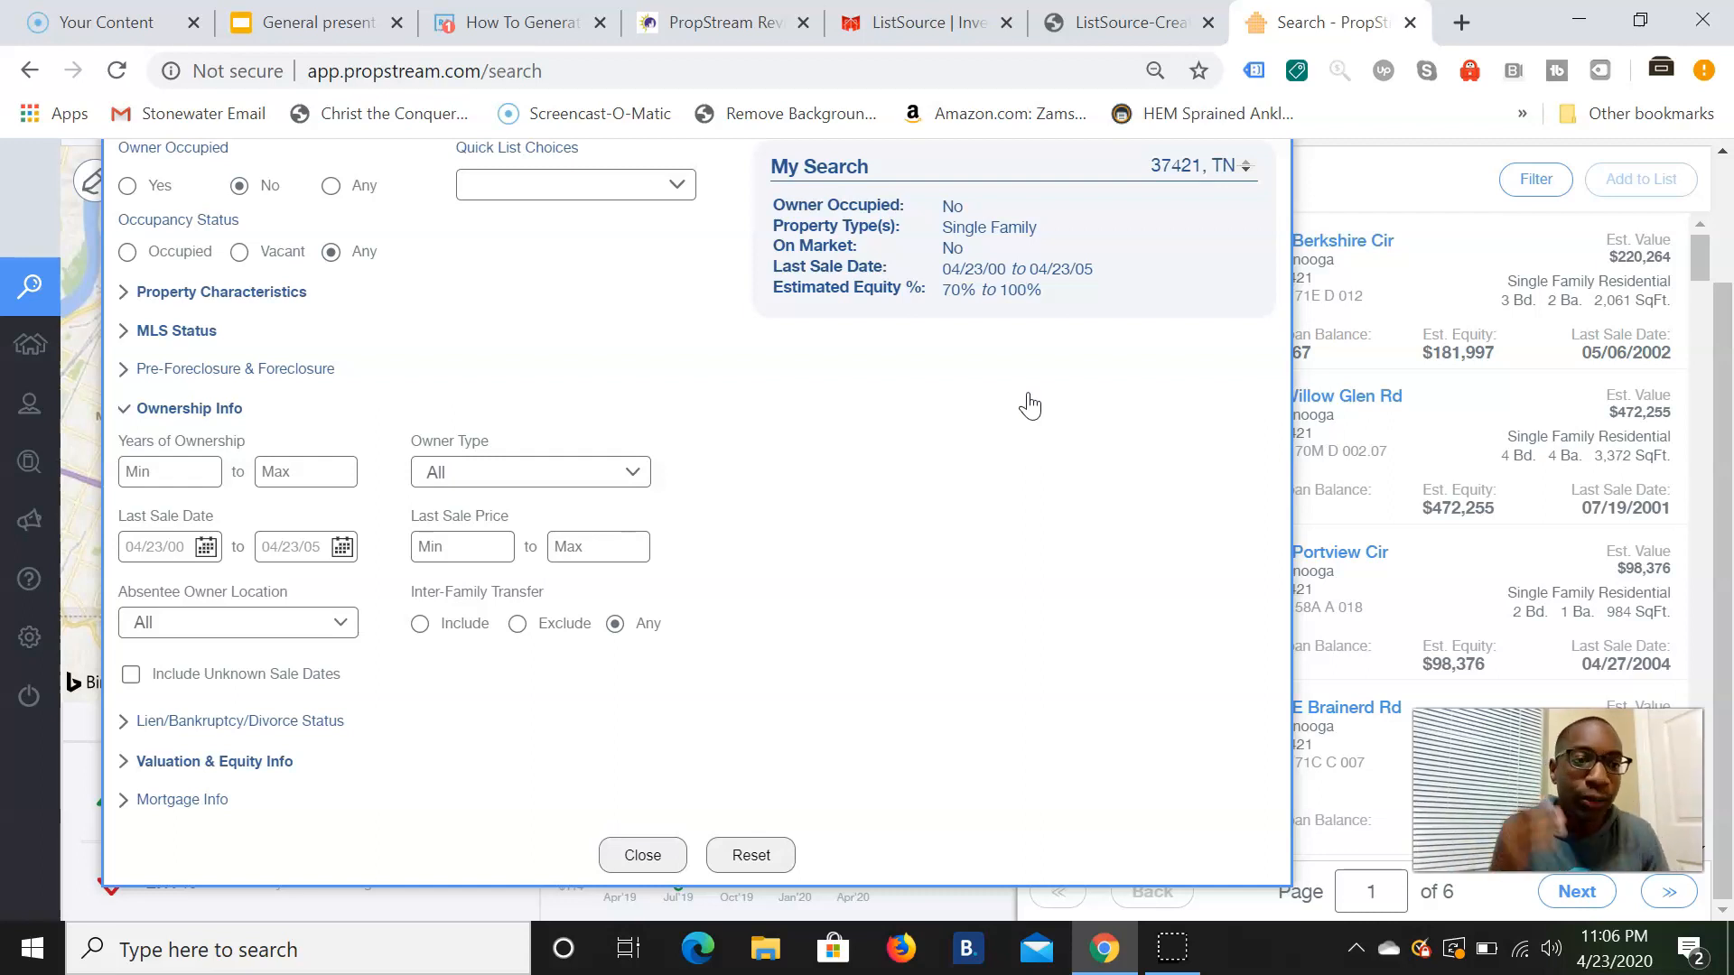
pyautogui.click(270, 751)
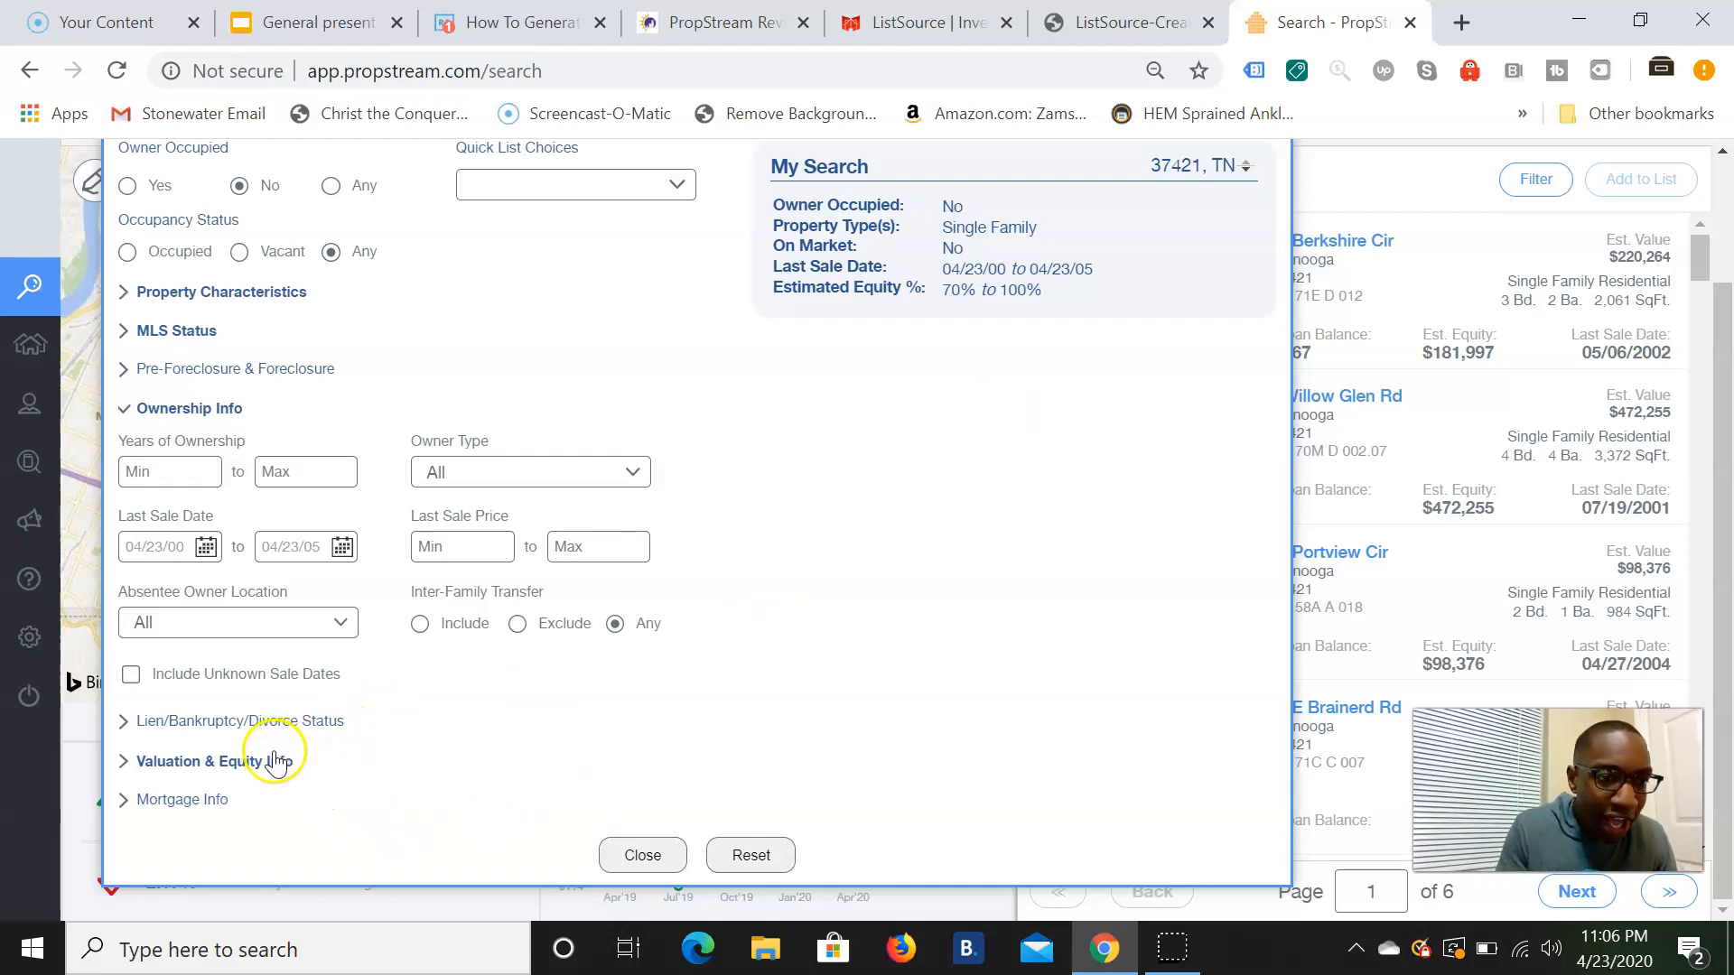
pyautogui.click(251, 761)
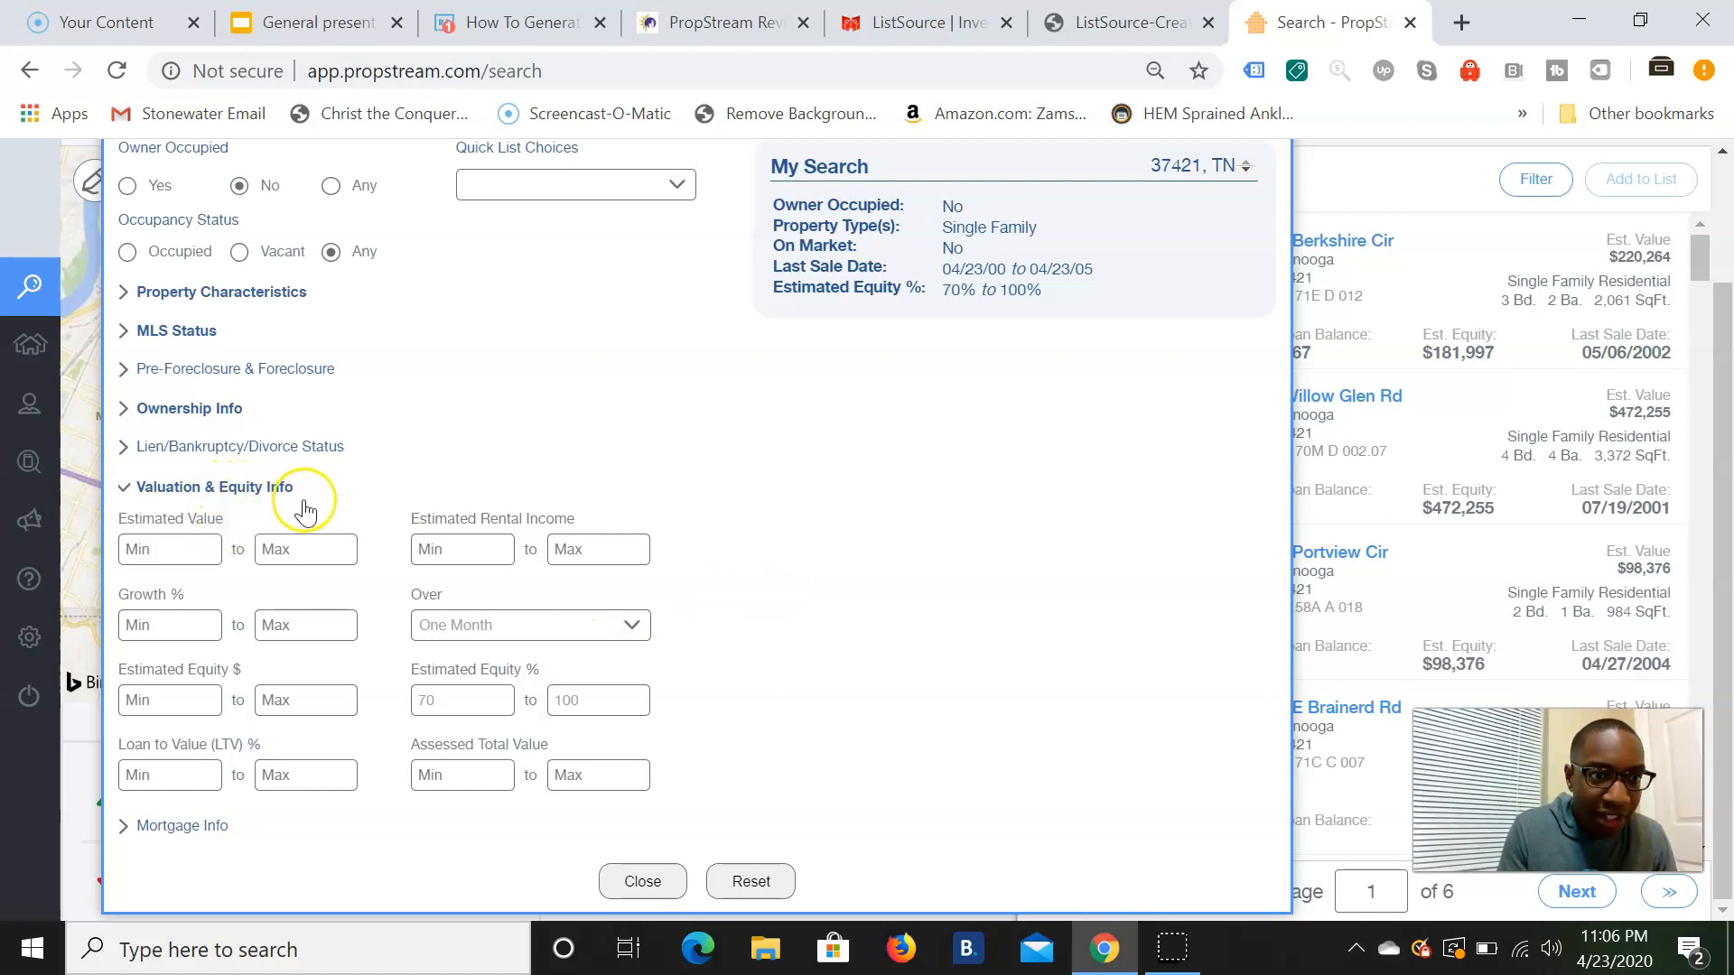
pyautogui.click(488, 626)
pyautogui.click(488, 629)
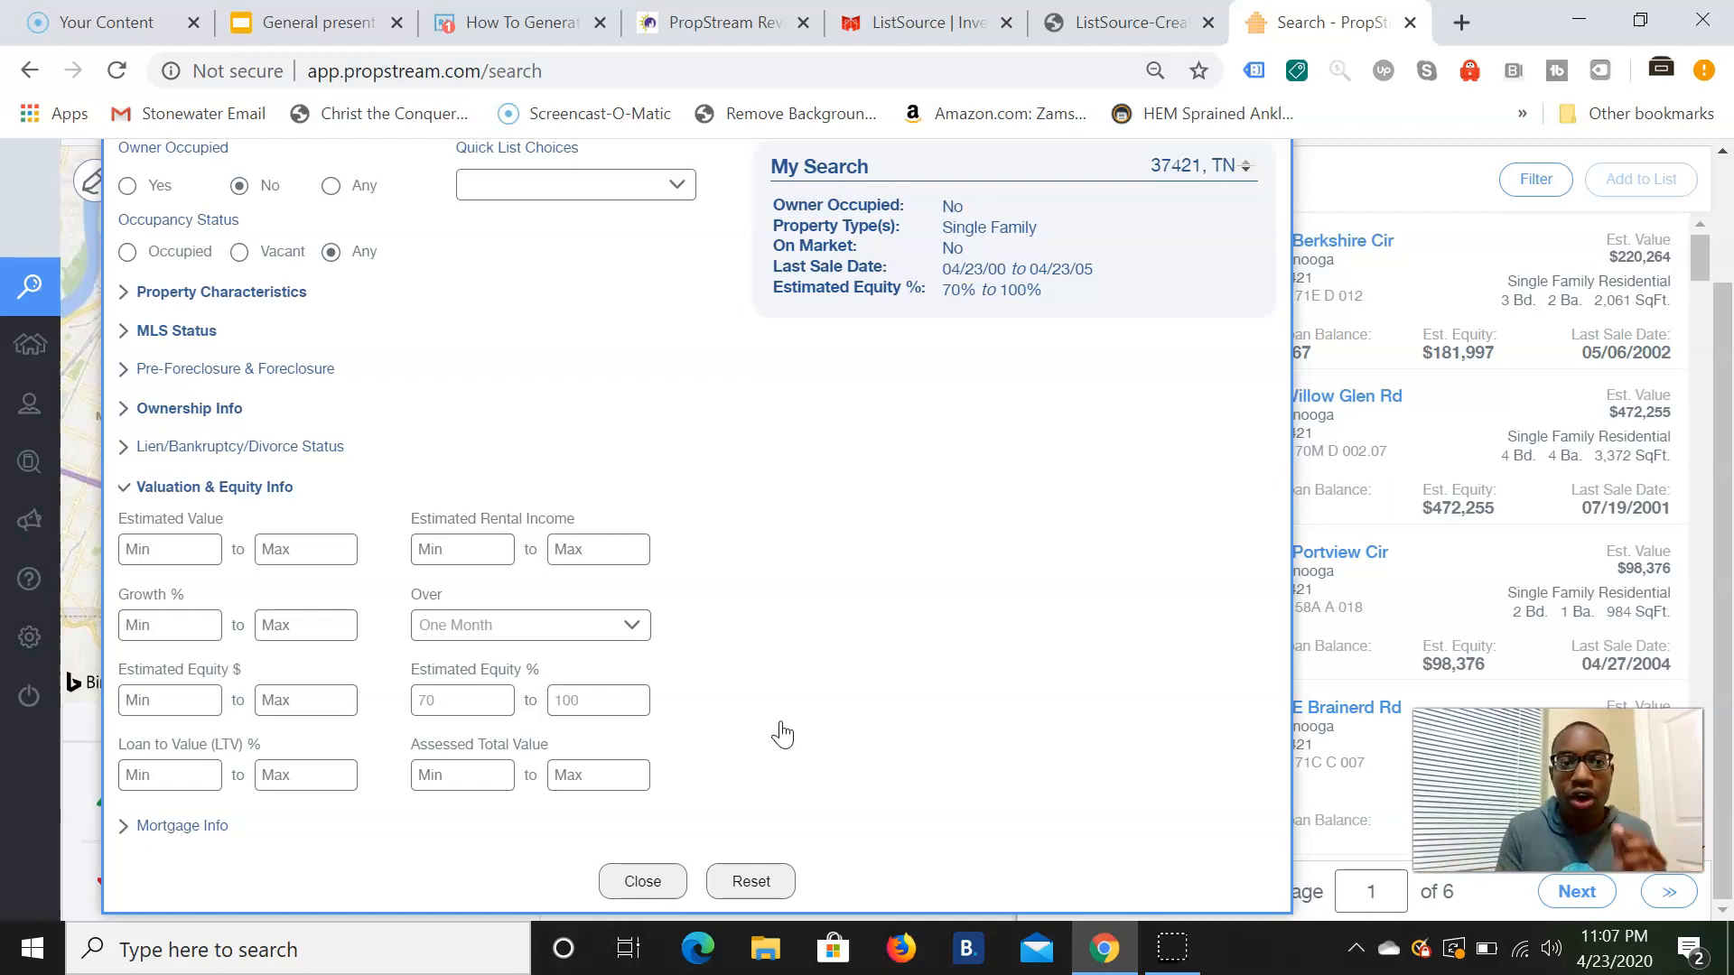
pyautogui.click(641, 881)
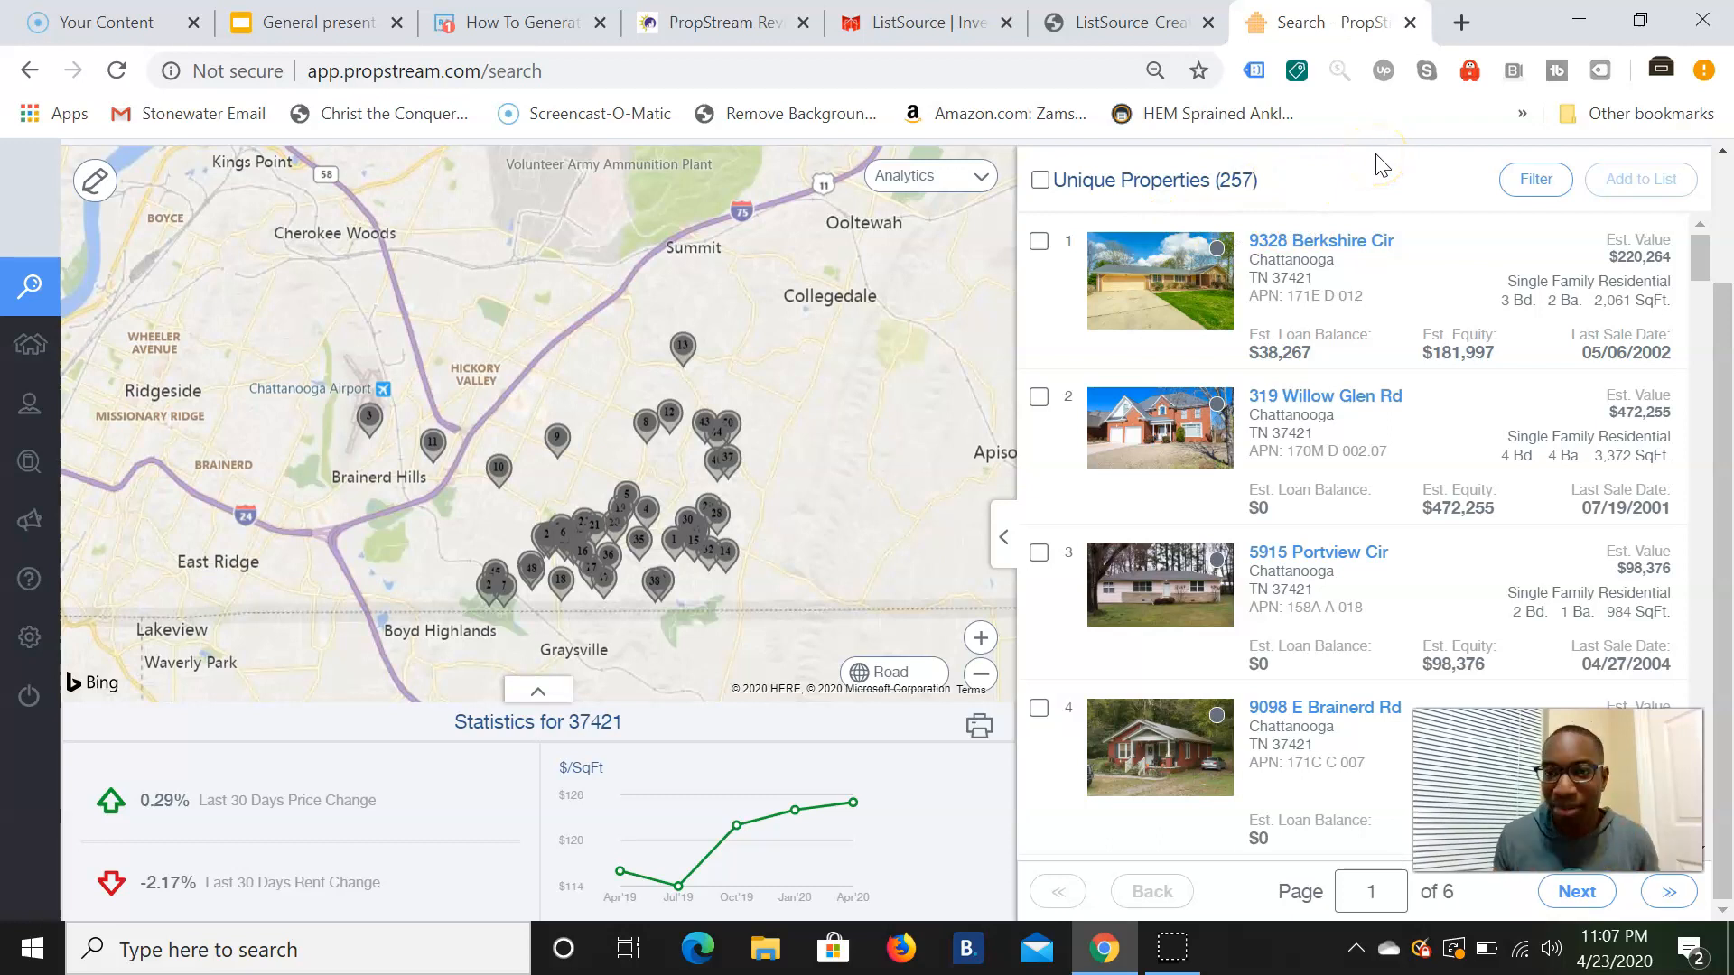
# Step: Compare the ListSource list count with PropStream's and look through the PropStream property results for ZIP code 37421
pyautogui.click(1125, 22)
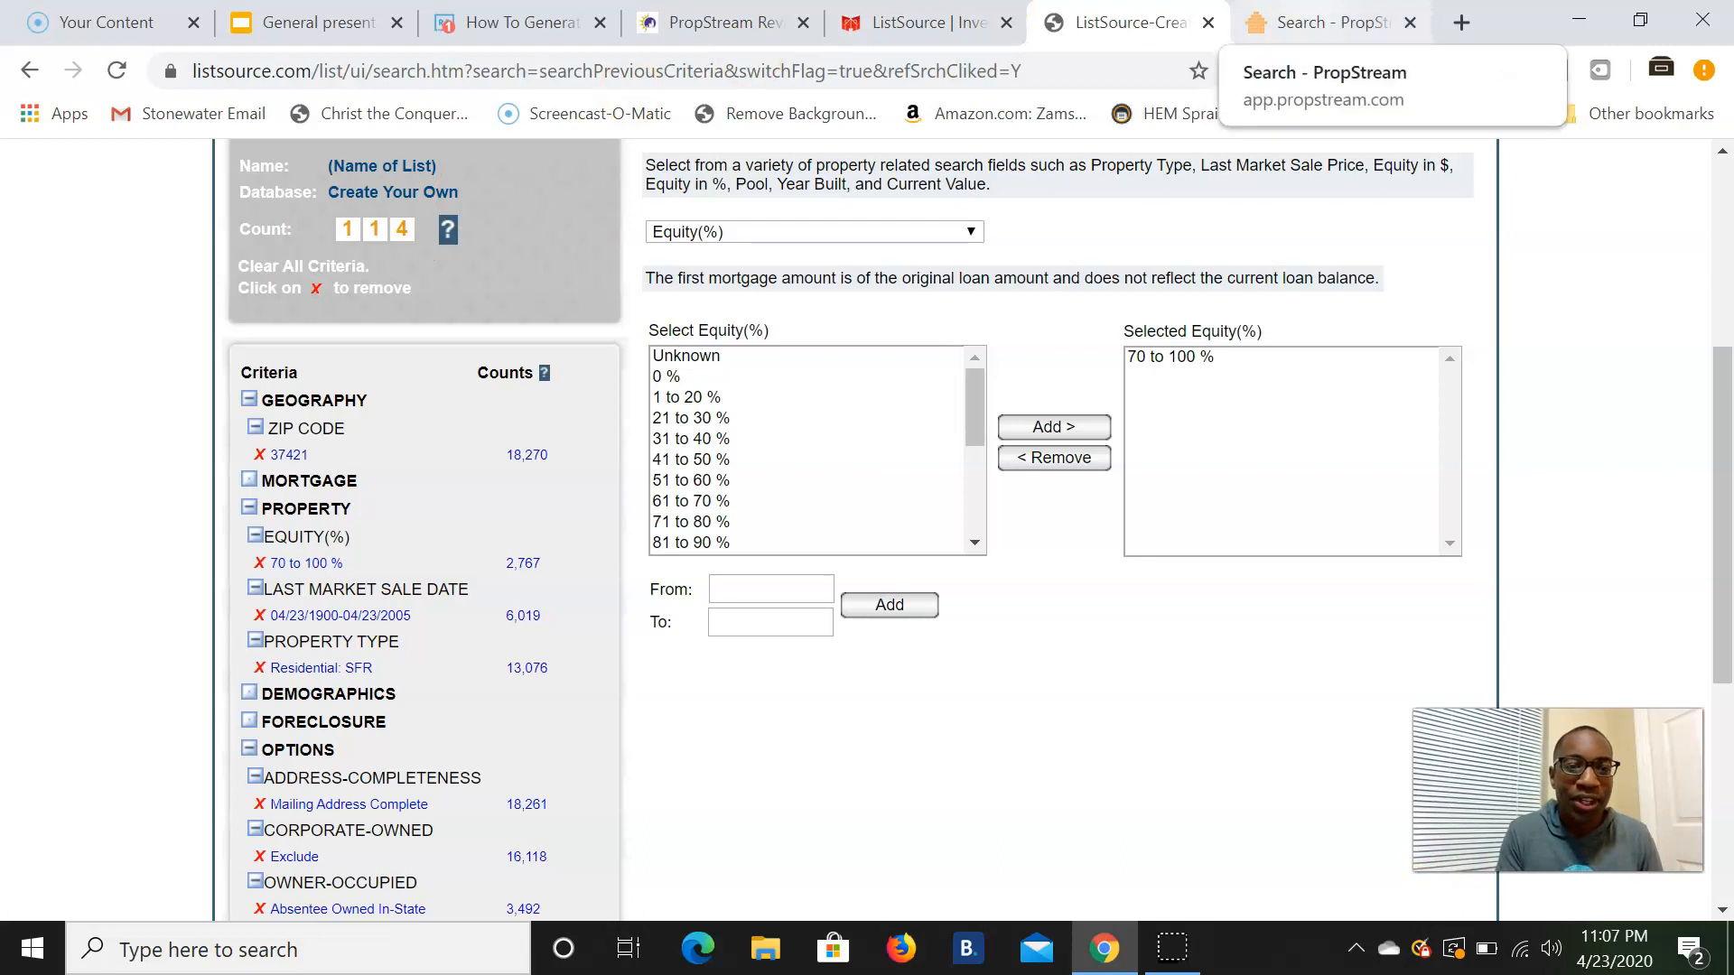
pyautogui.click(1323, 23)
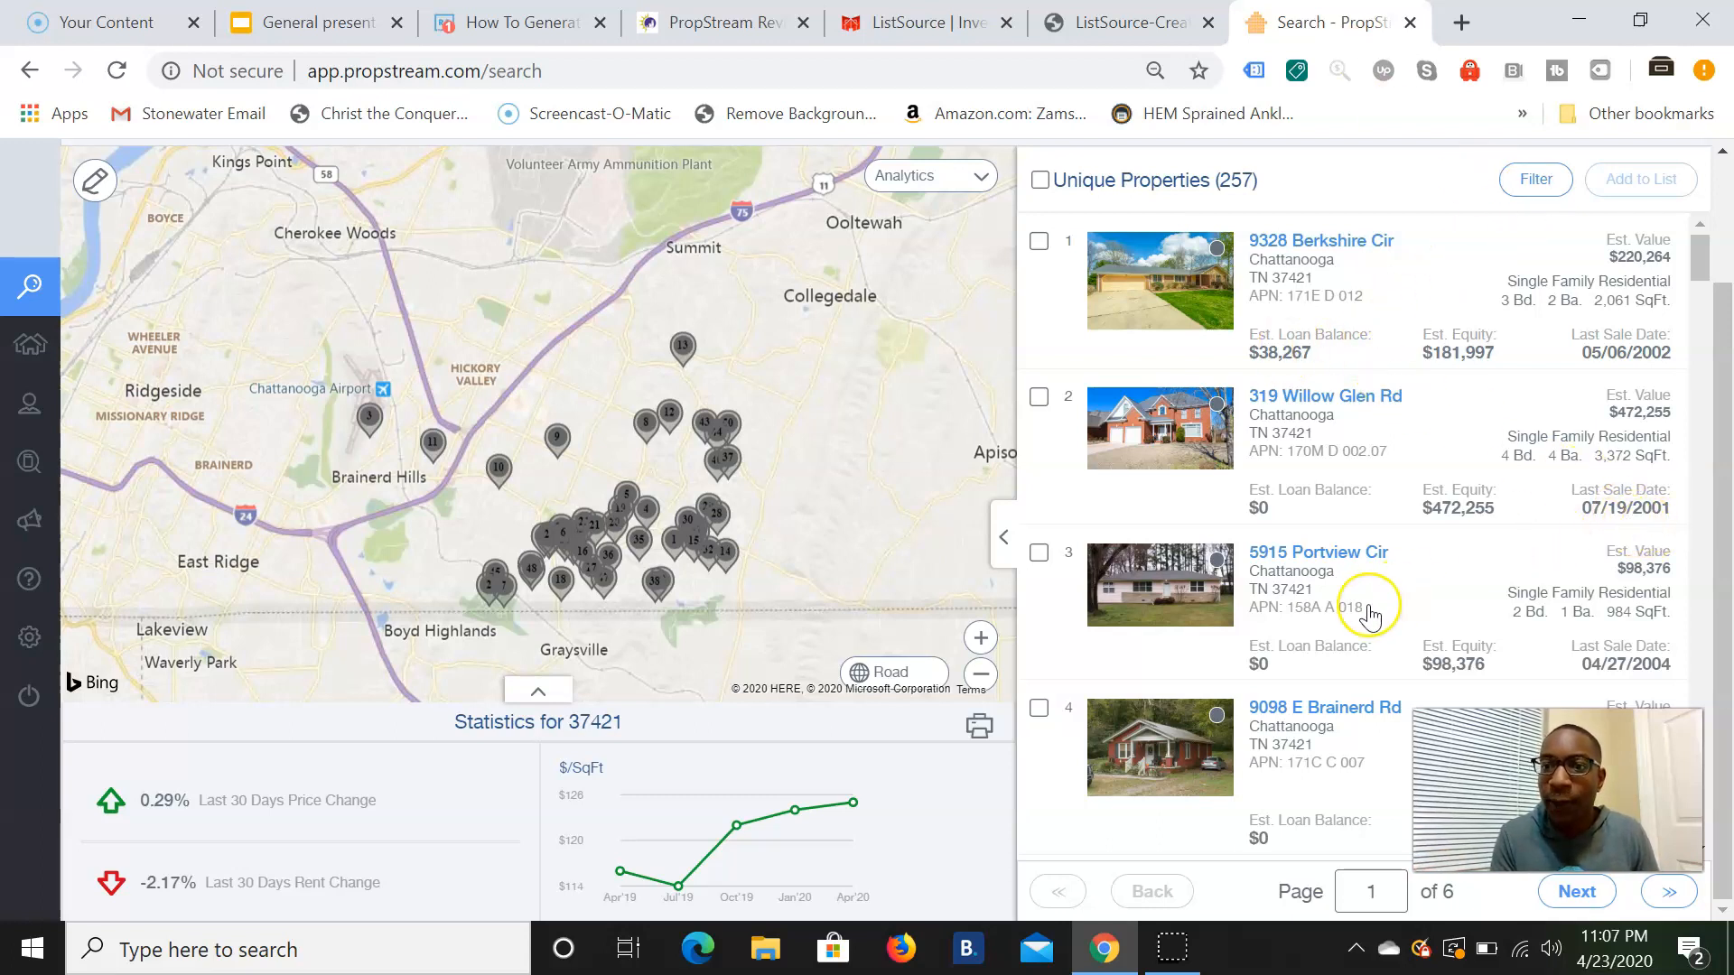
pyautogui.scroll(-5, 1366, 614)
pyautogui.scroll(-5, 1370, 617)
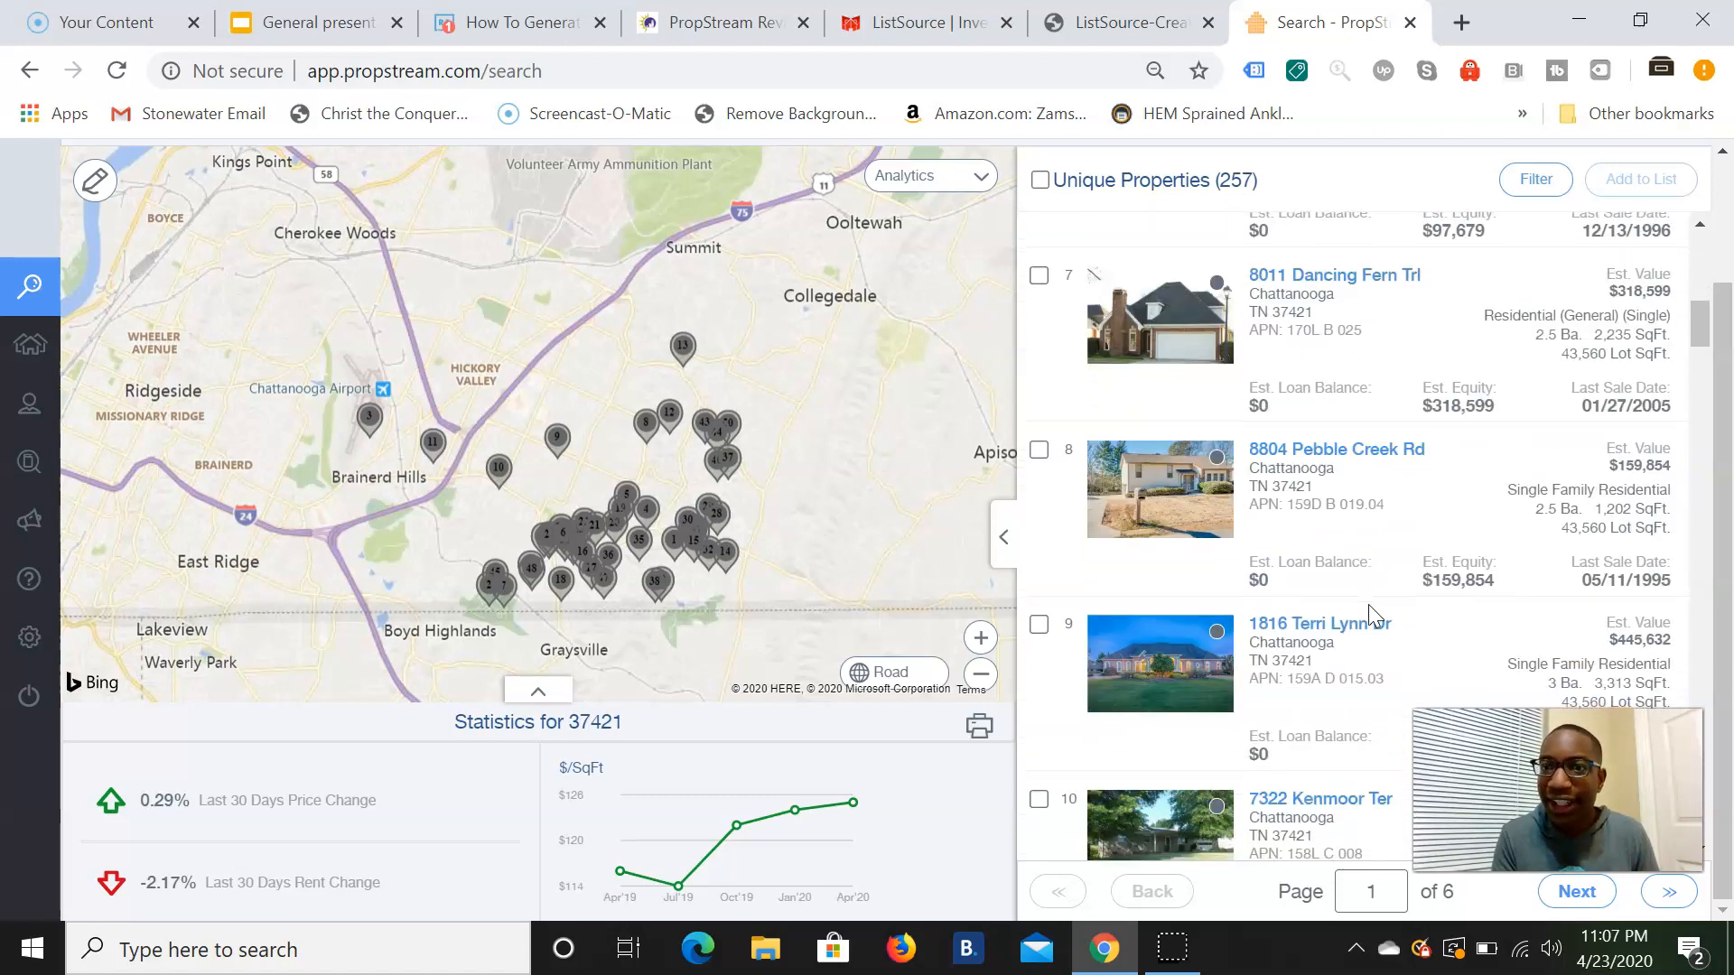
pyautogui.scroll(-1, 1370, 614)
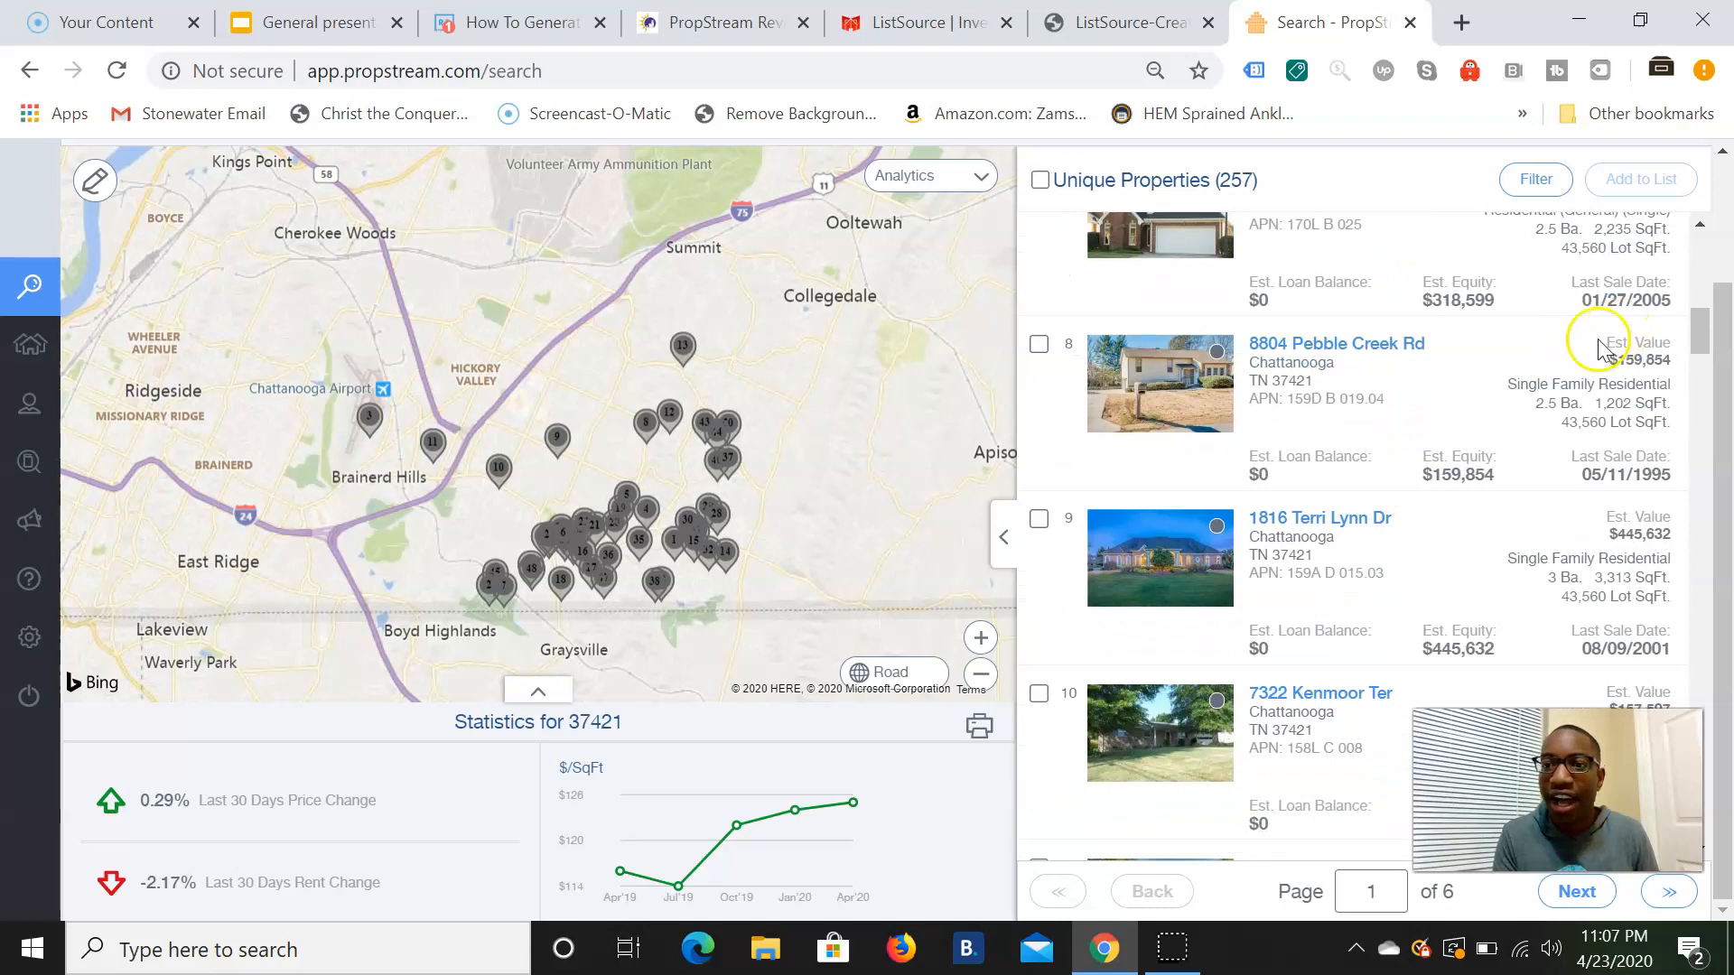
pyautogui.scroll(-4, 1454, 456)
pyautogui.scroll(-9, 1464, 449)
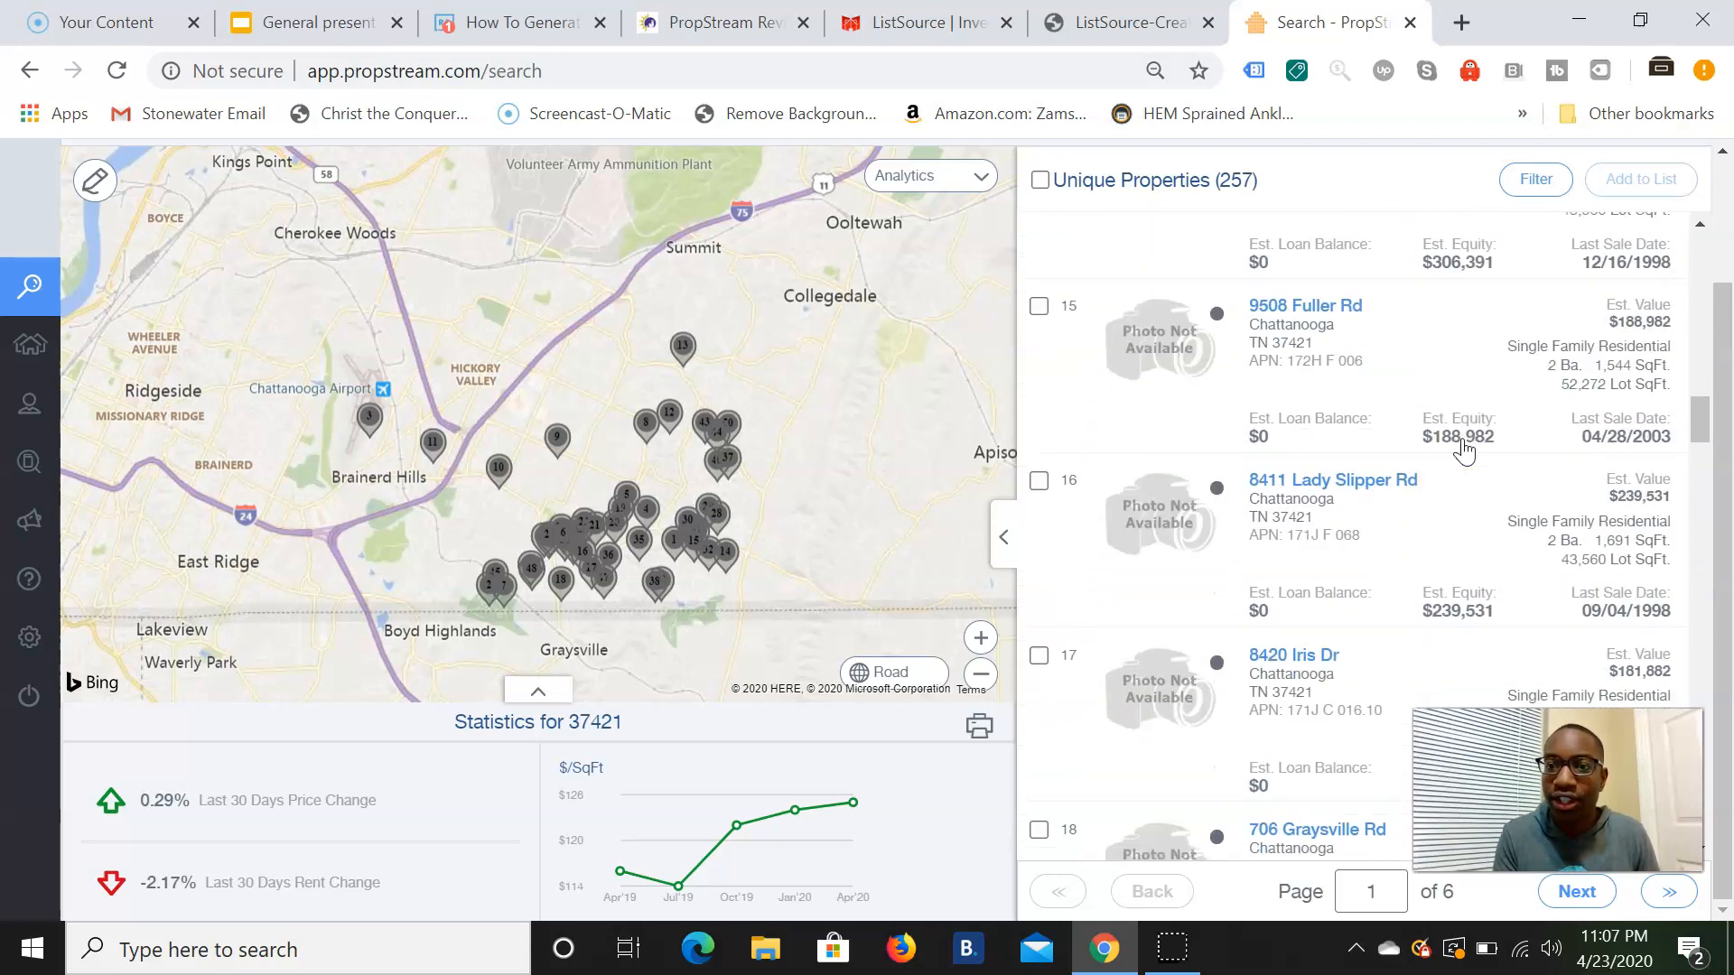
pyautogui.scroll(-12, 1464, 449)
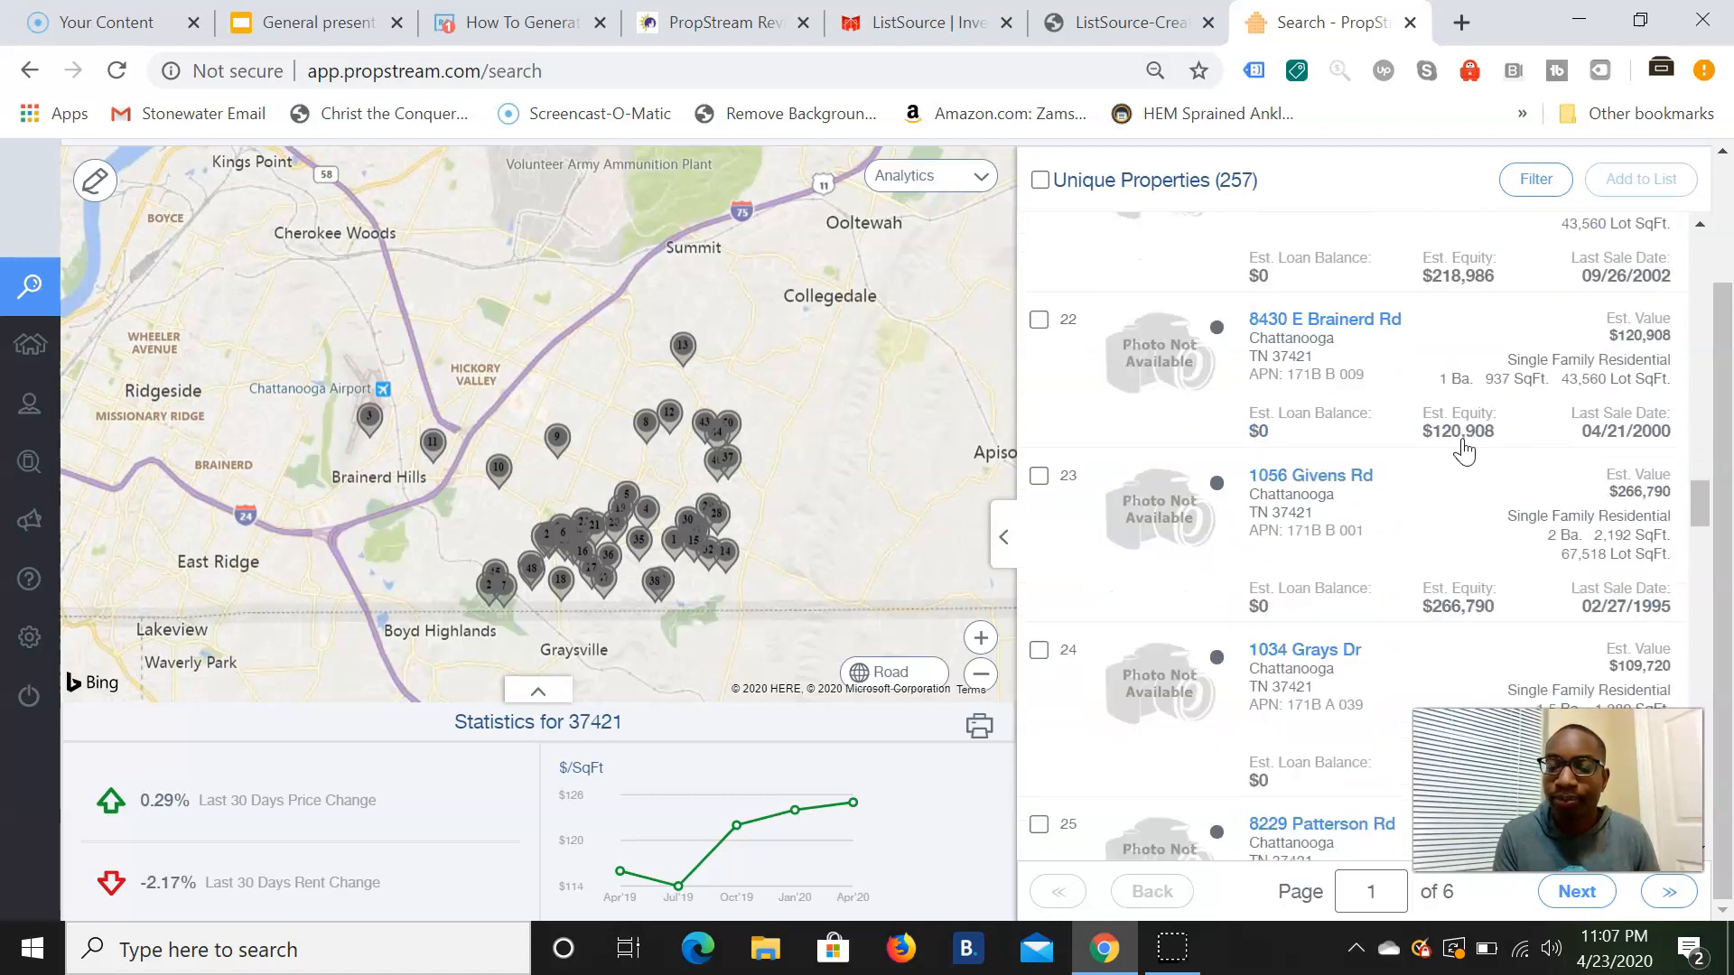
pyautogui.scroll(10, 1464, 449)
pyautogui.scroll(20, 1464, 449)
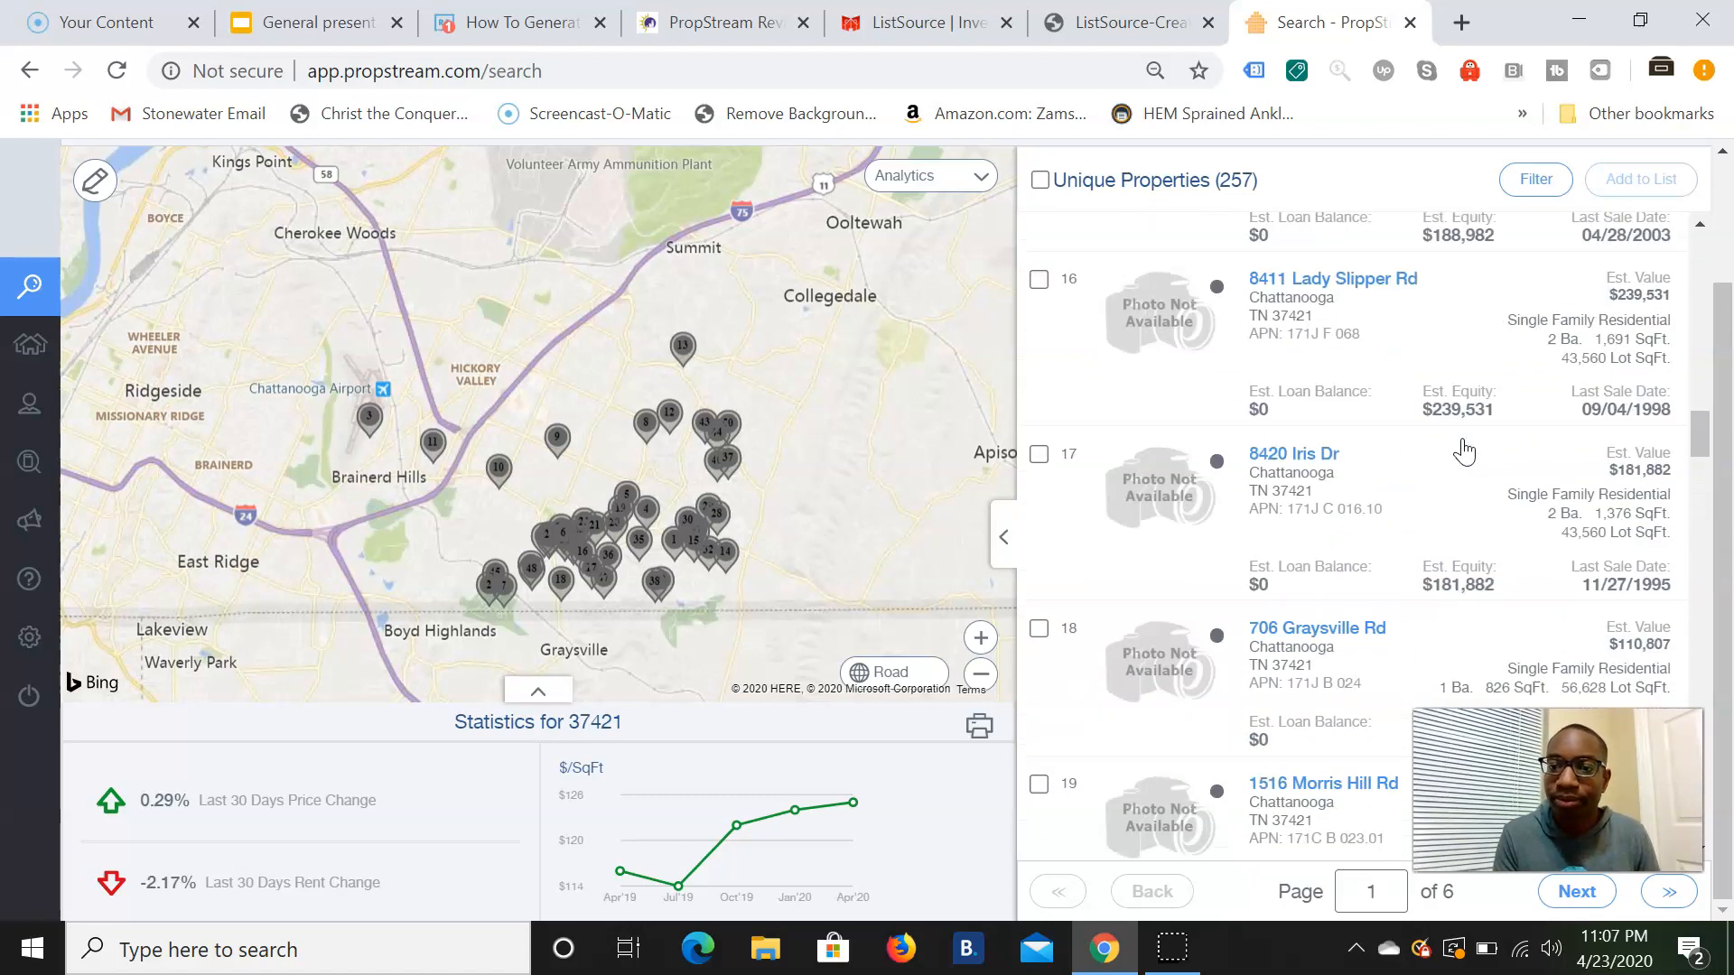
pyautogui.scroll(5, 1464, 449)
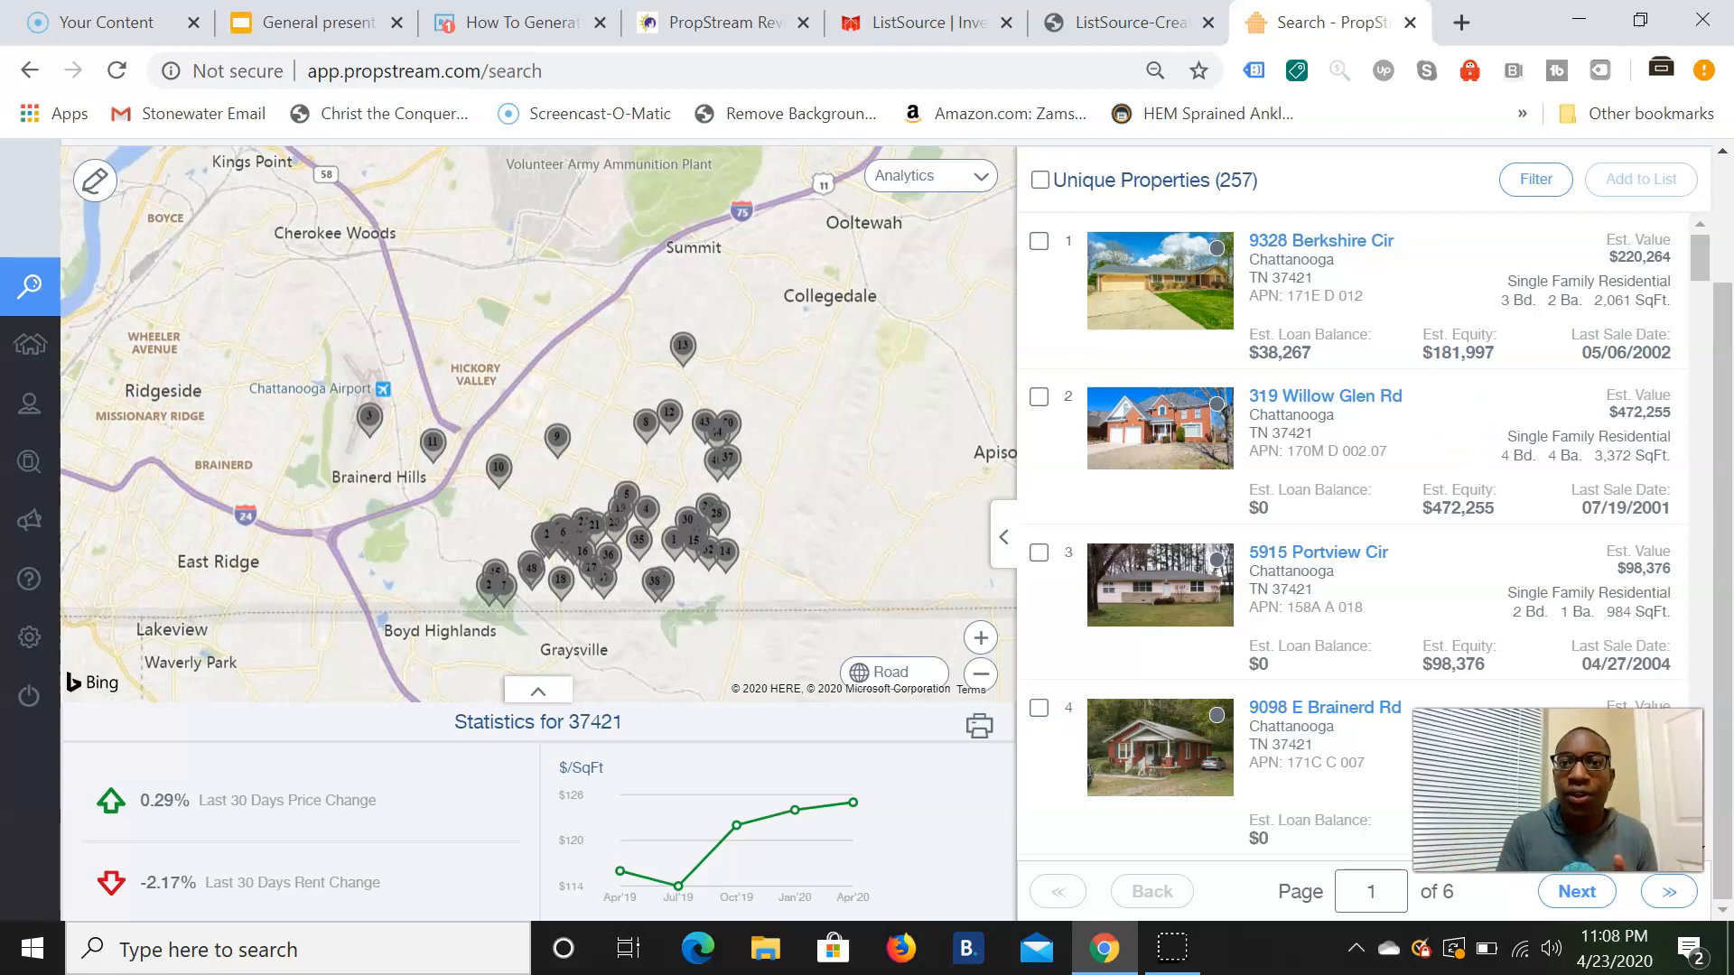
# Step: Review the full criteria list in ListSource, including the corporate-owned and trustee-owned exclusions, and return to PropStream
pyautogui.click(1120, 23)
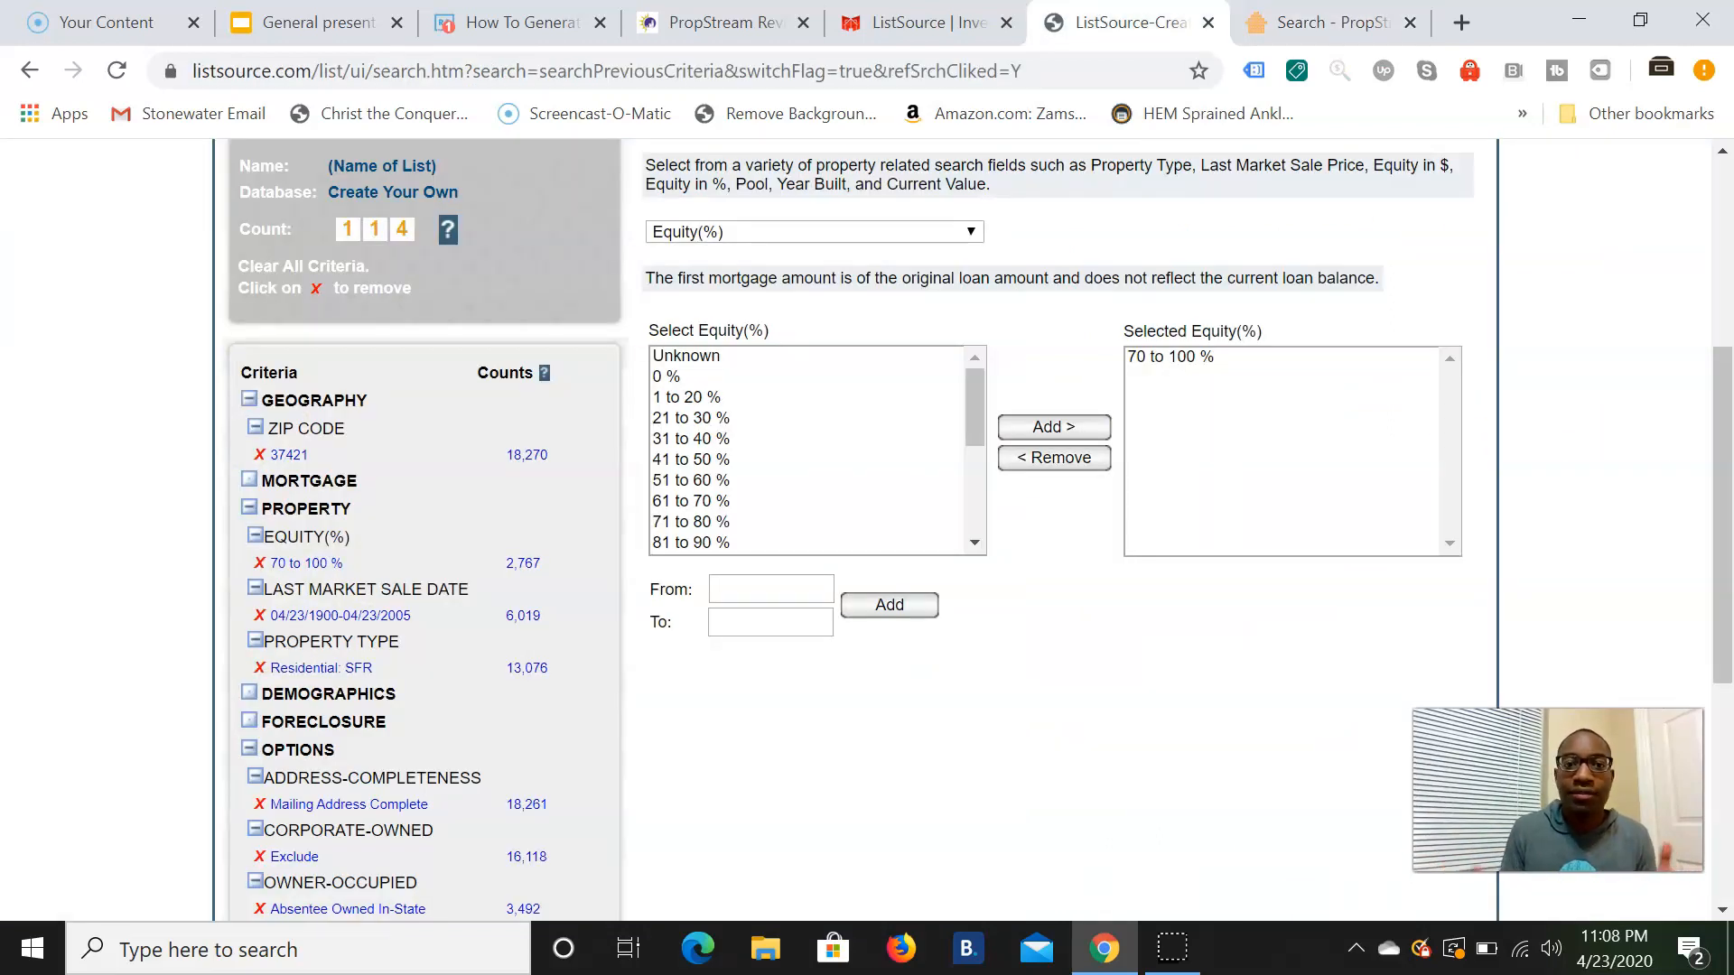
pyautogui.click(1328, 22)
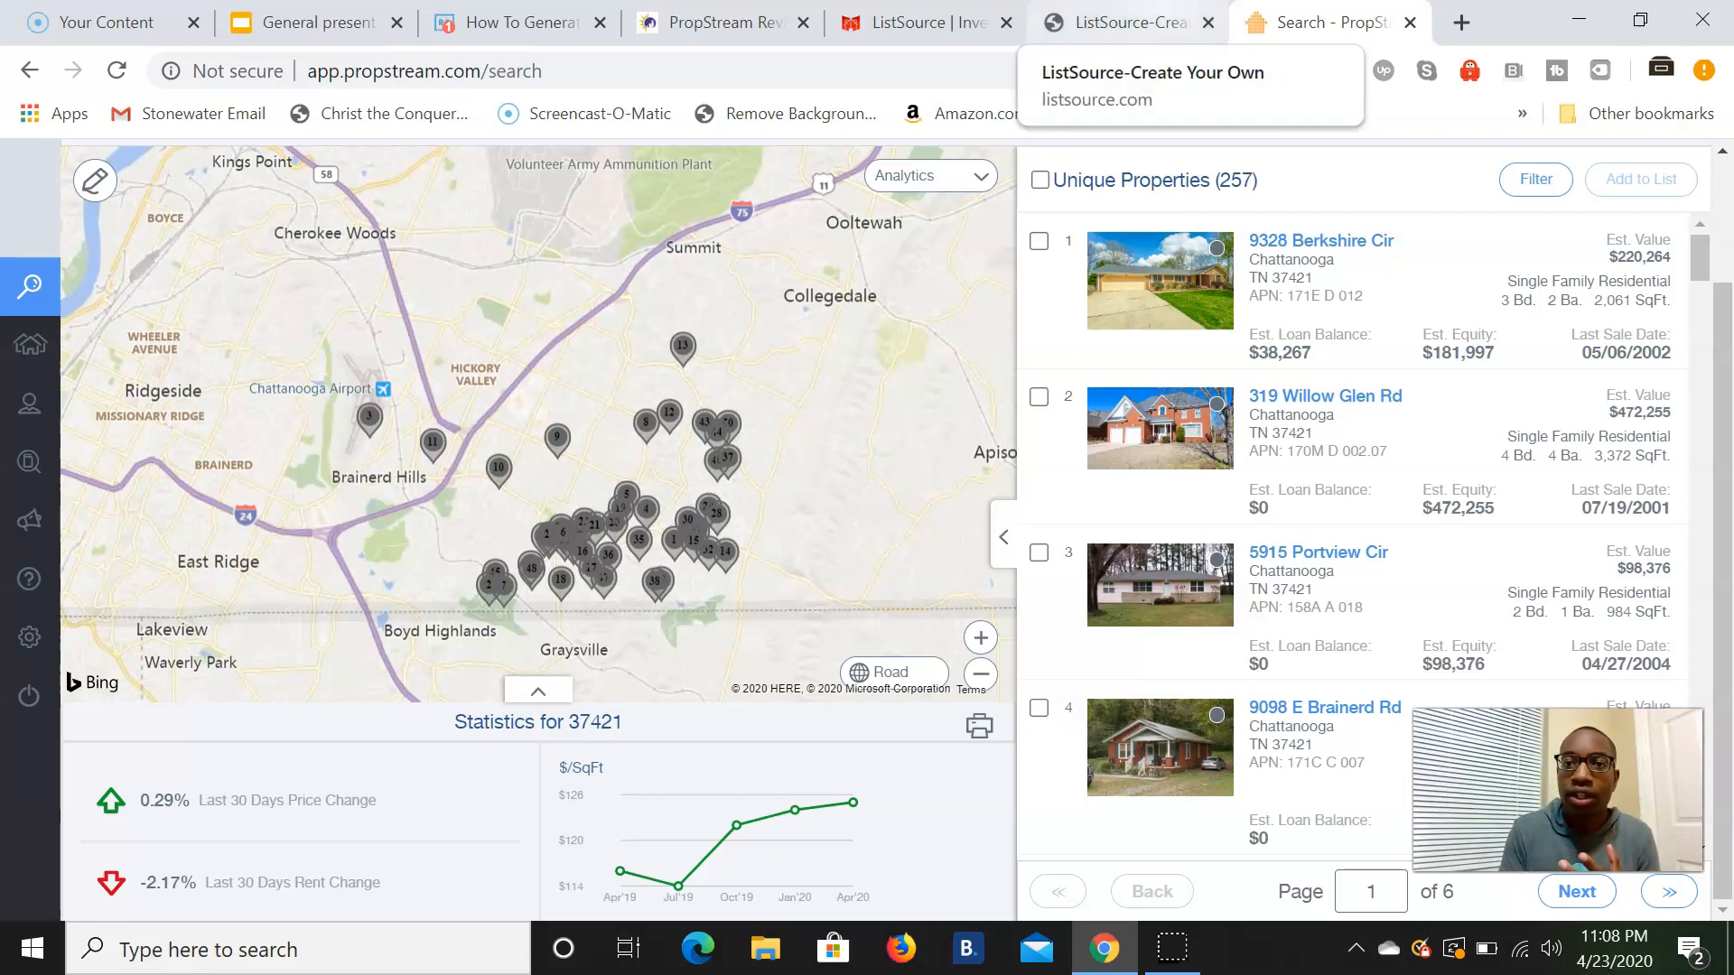
pyautogui.click(1124, 22)
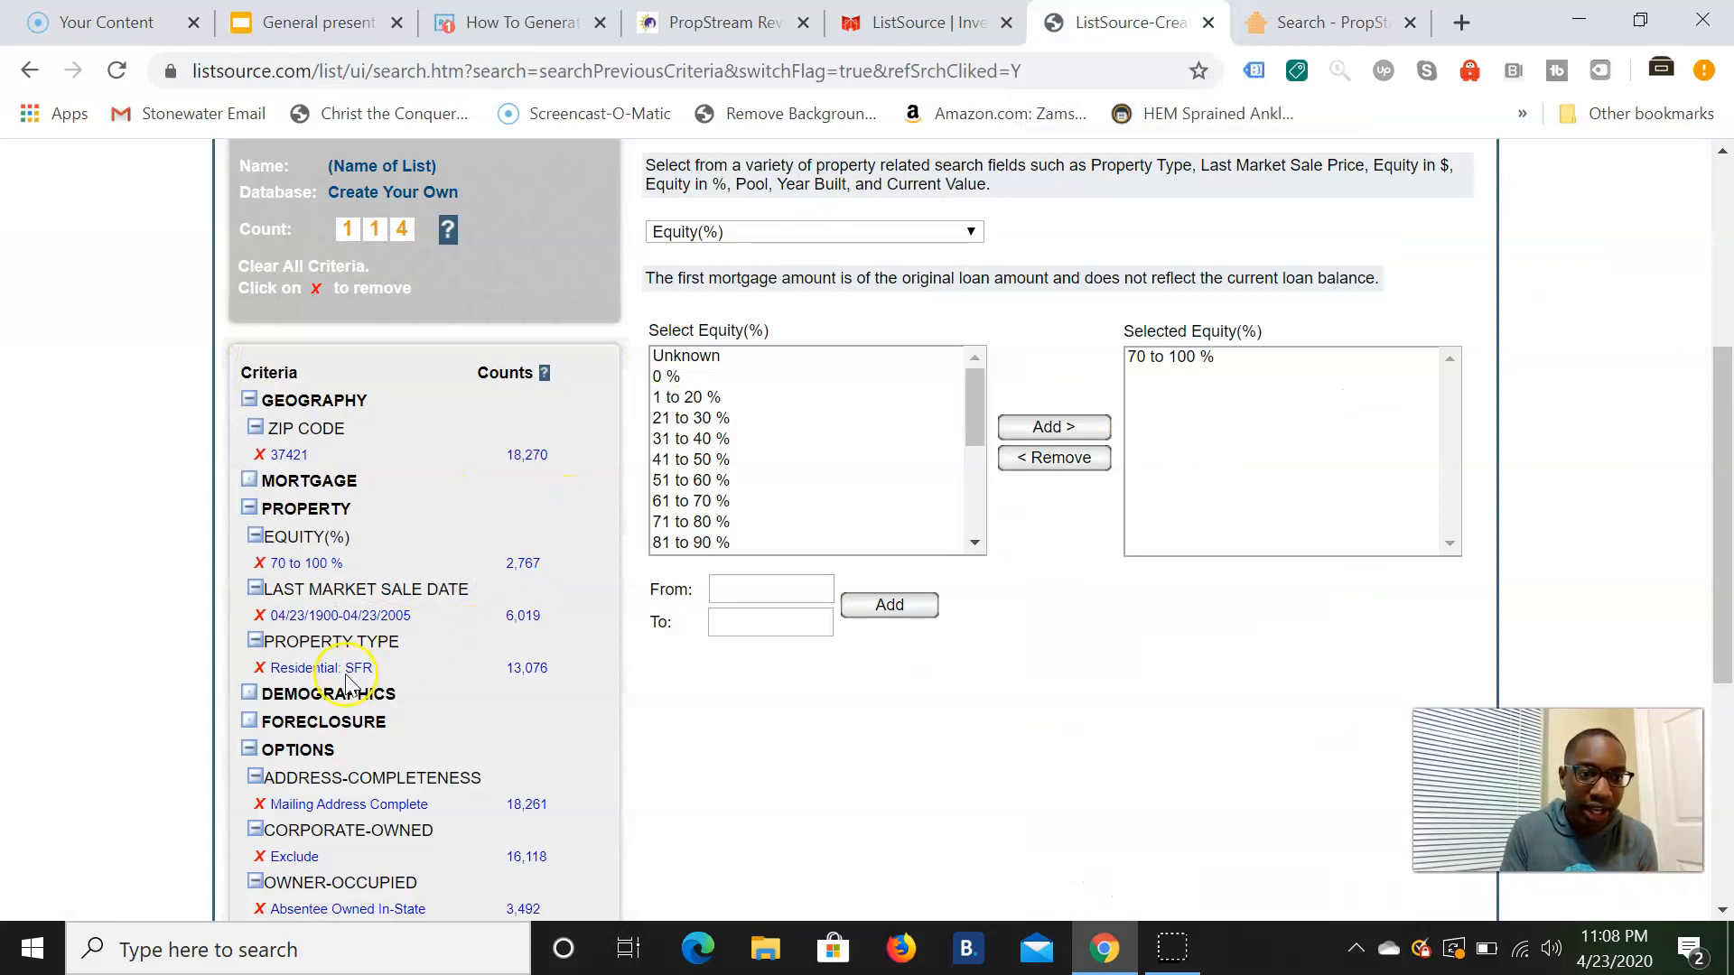
pyautogui.scroll(-1, 453, 800)
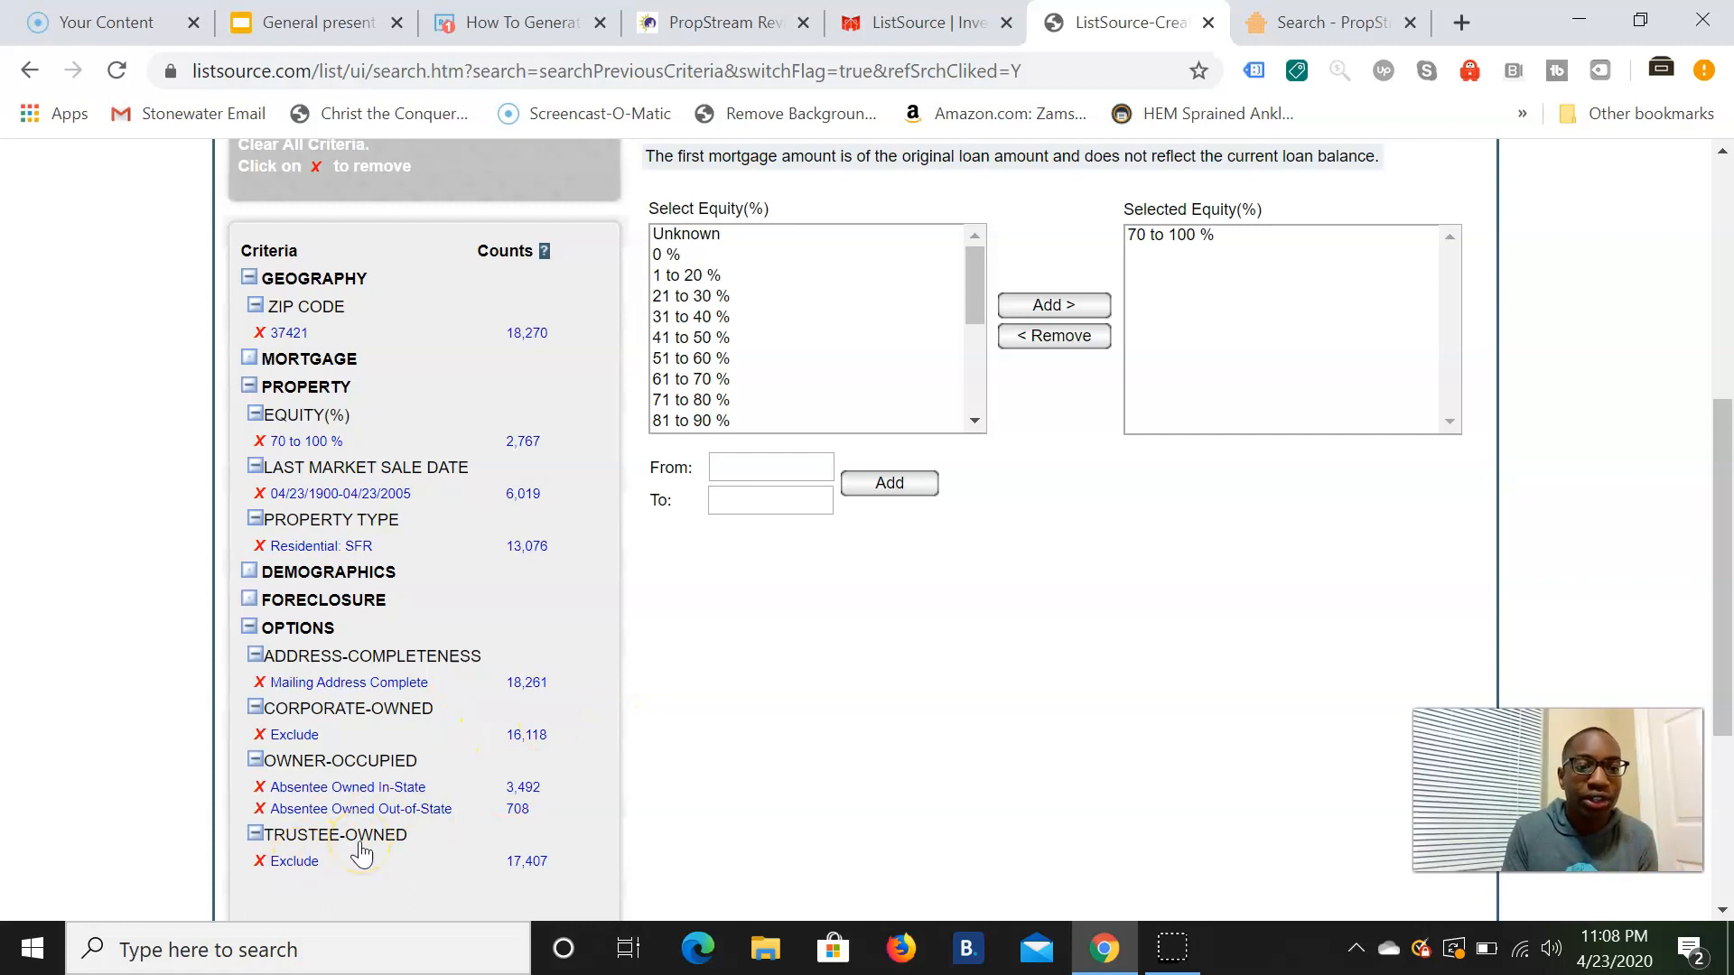
pyautogui.click(1251, 27)
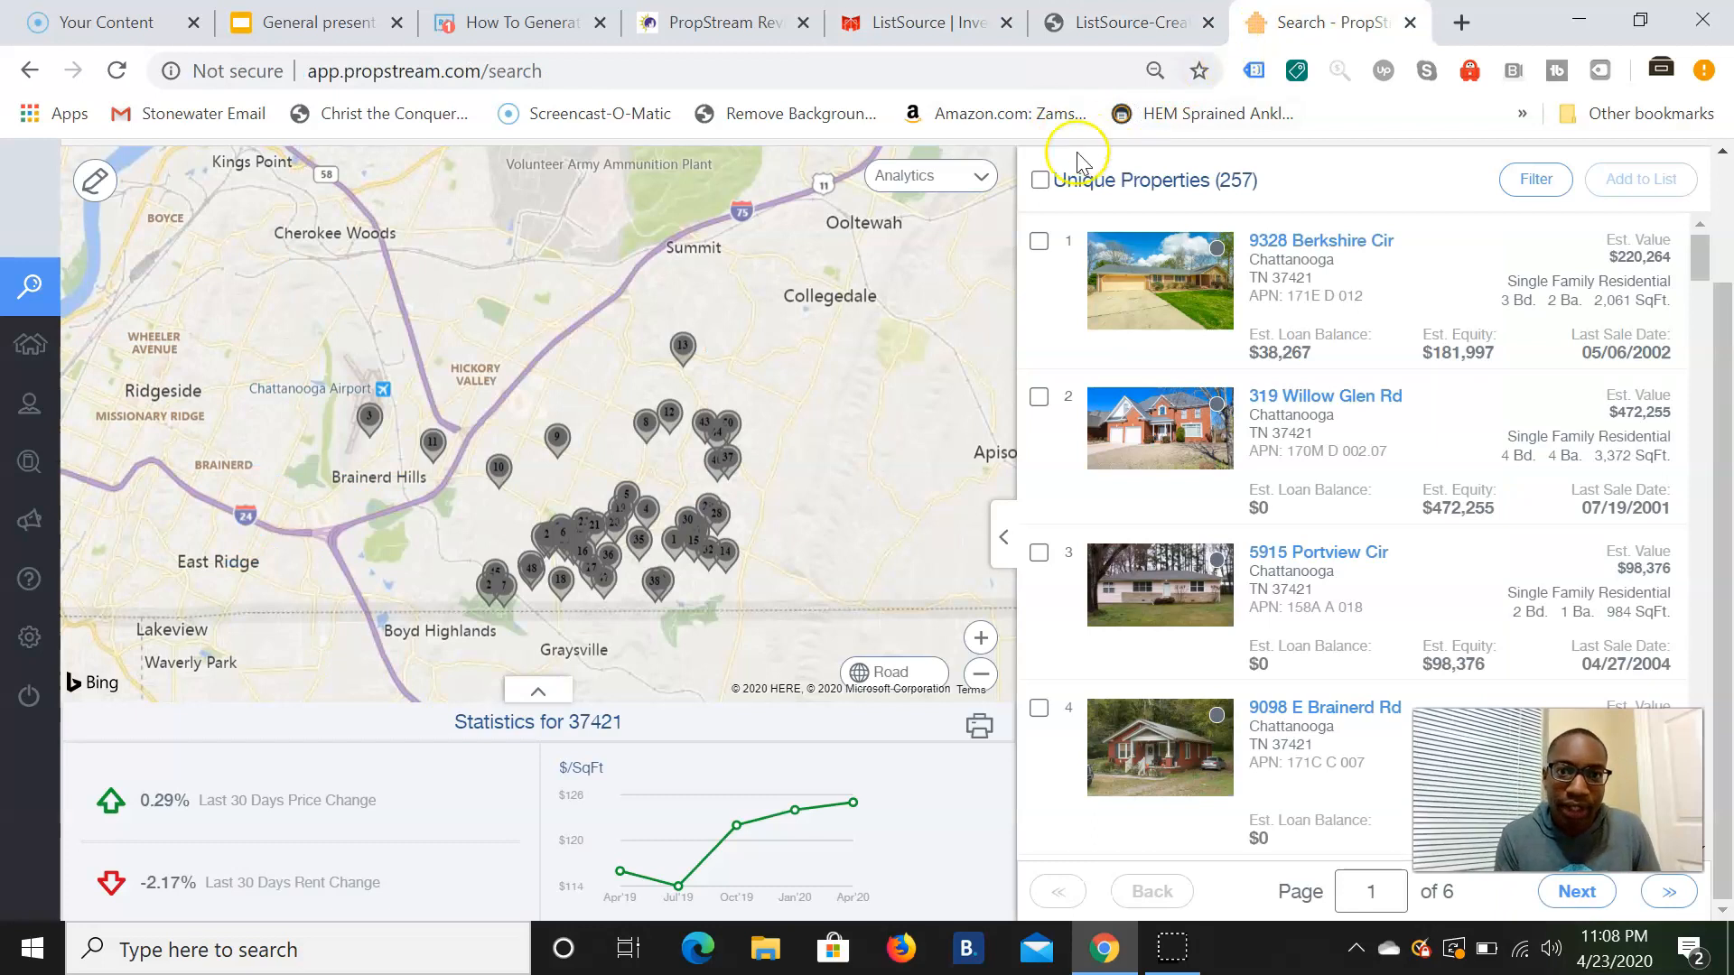
# Step: Limit the owner type to Individual in the ownership search filters and close the search options
pyautogui.click(1523, 192)
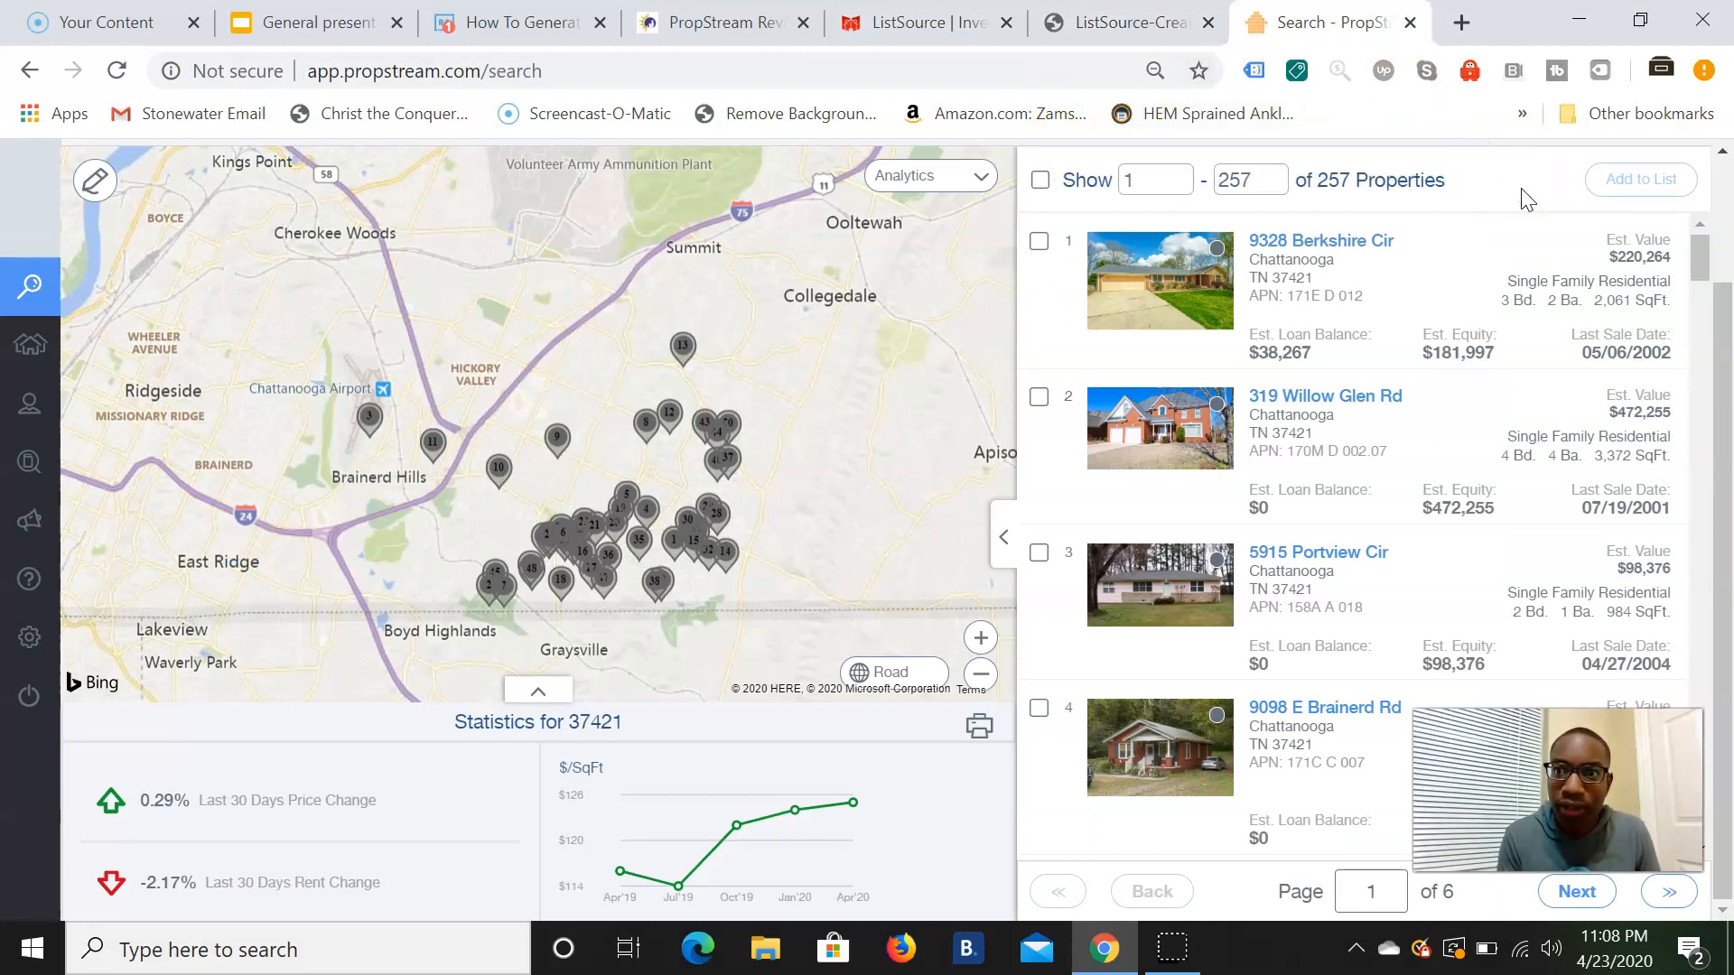
pyautogui.scroll(2, 818, 369)
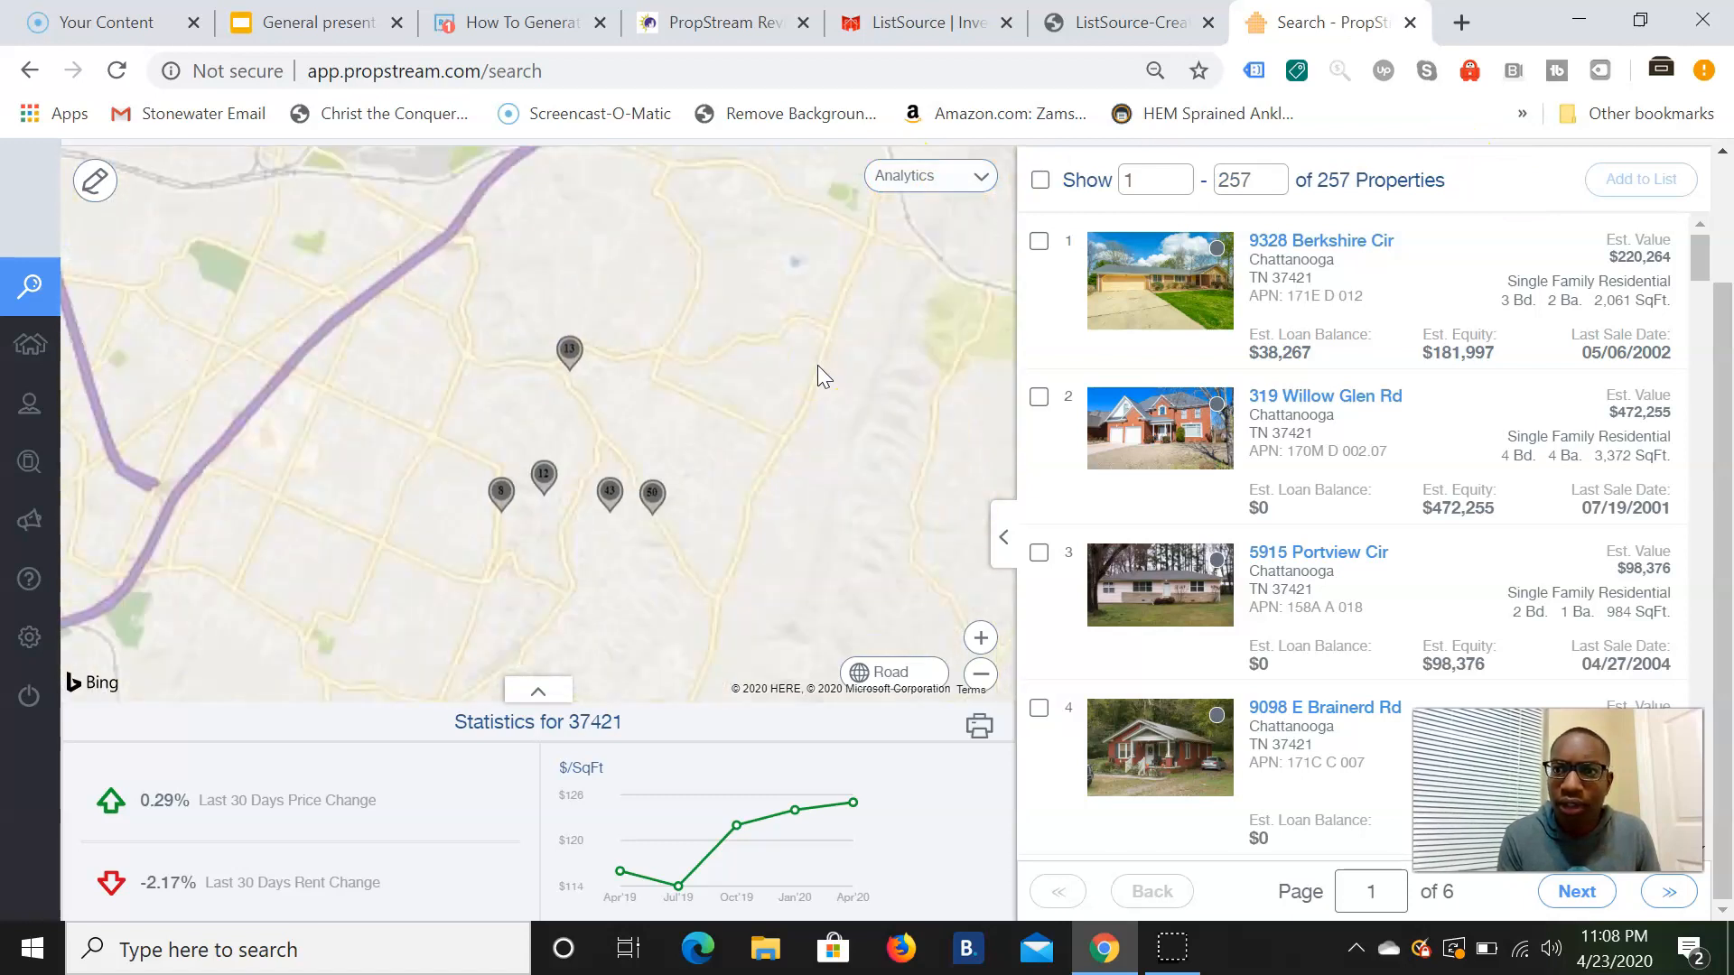
pyautogui.scroll(-2, 818, 370)
pyautogui.scroll(2, 1711, 352)
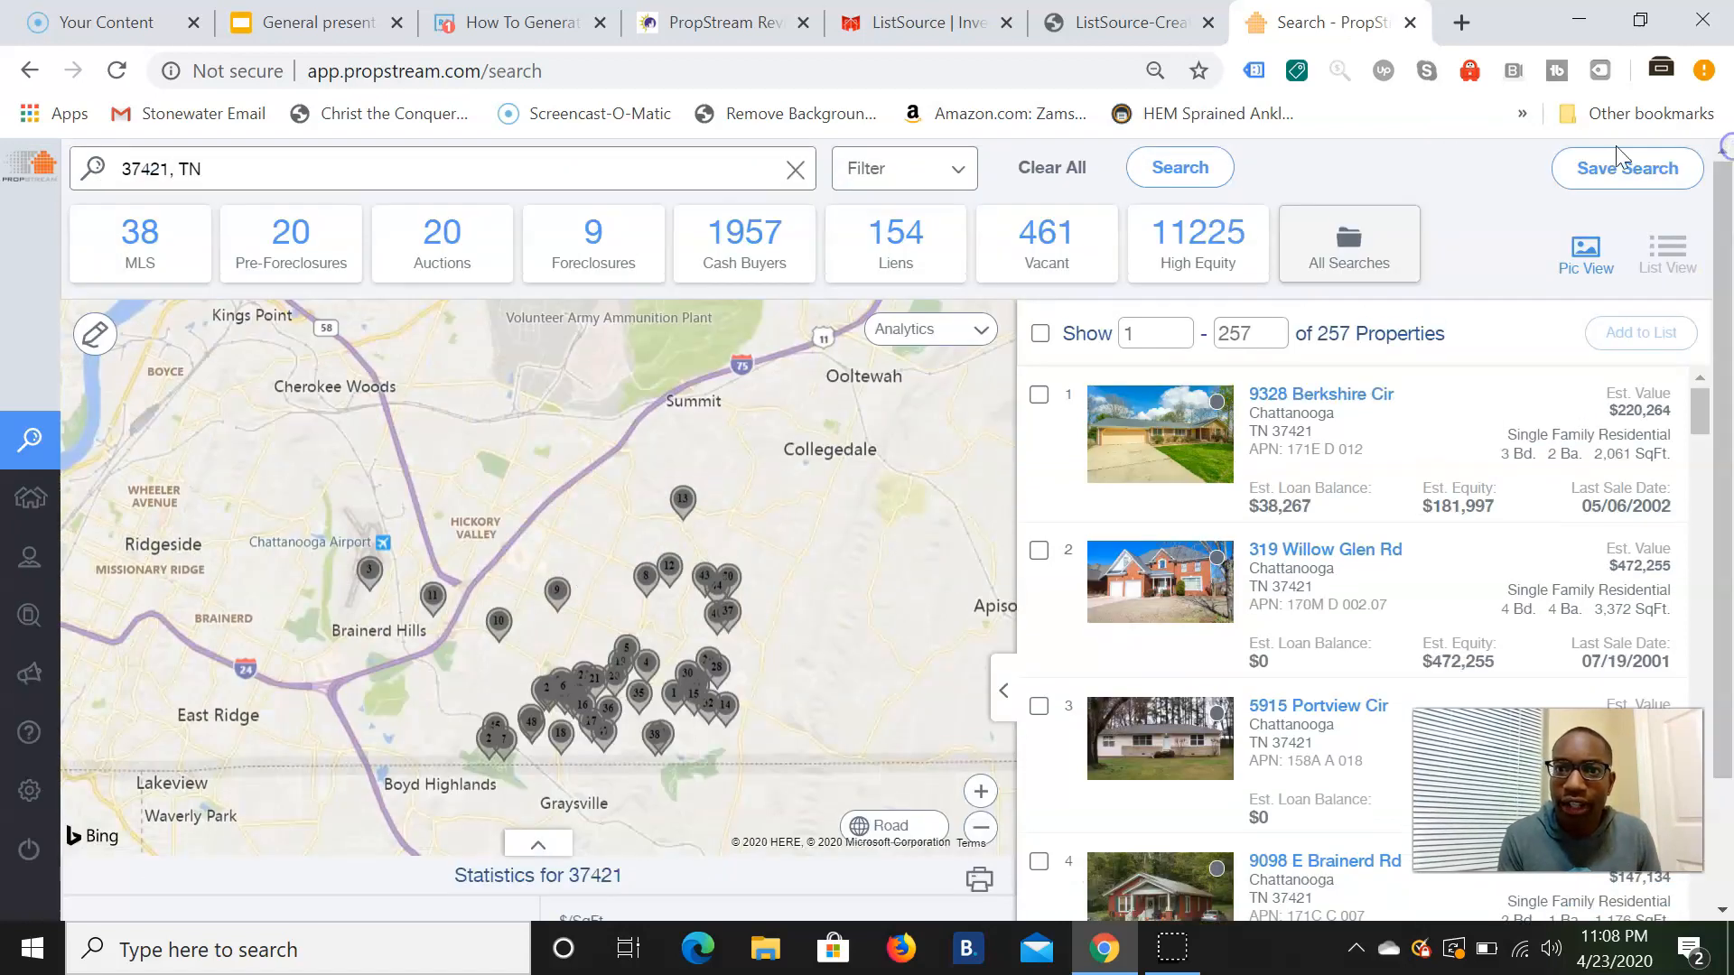
pyautogui.click(914, 168)
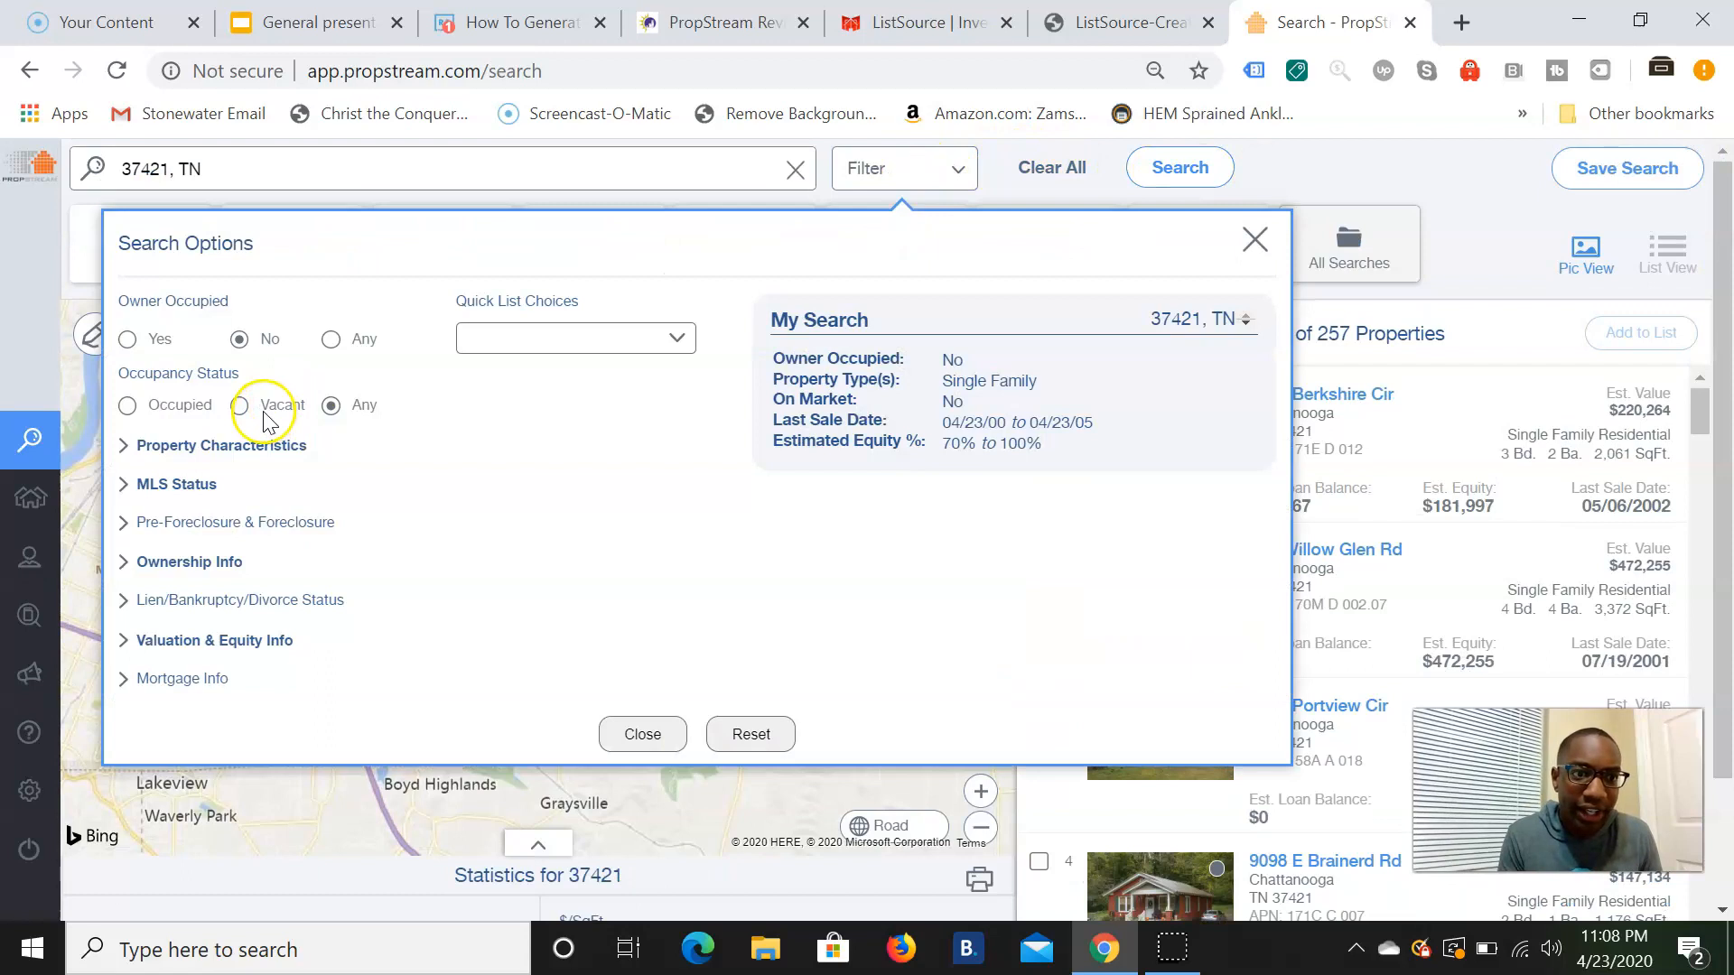
pyautogui.click(185, 564)
pyautogui.scroll(-2, 632, 488)
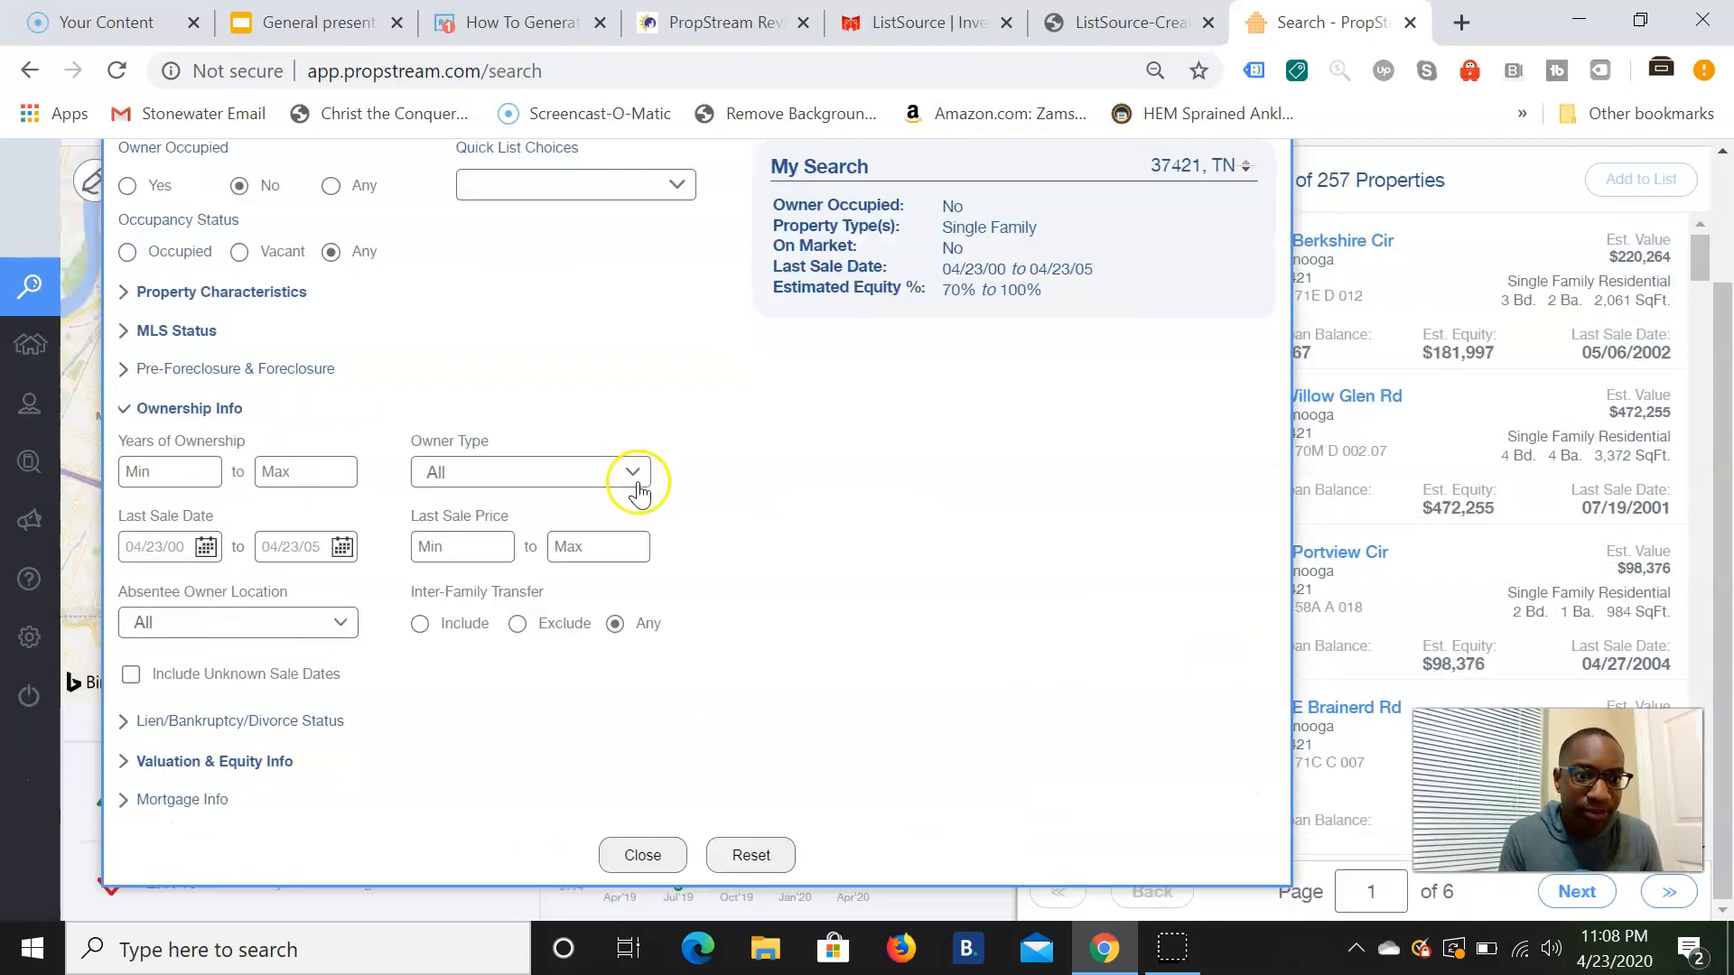
pyautogui.click(493, 479)
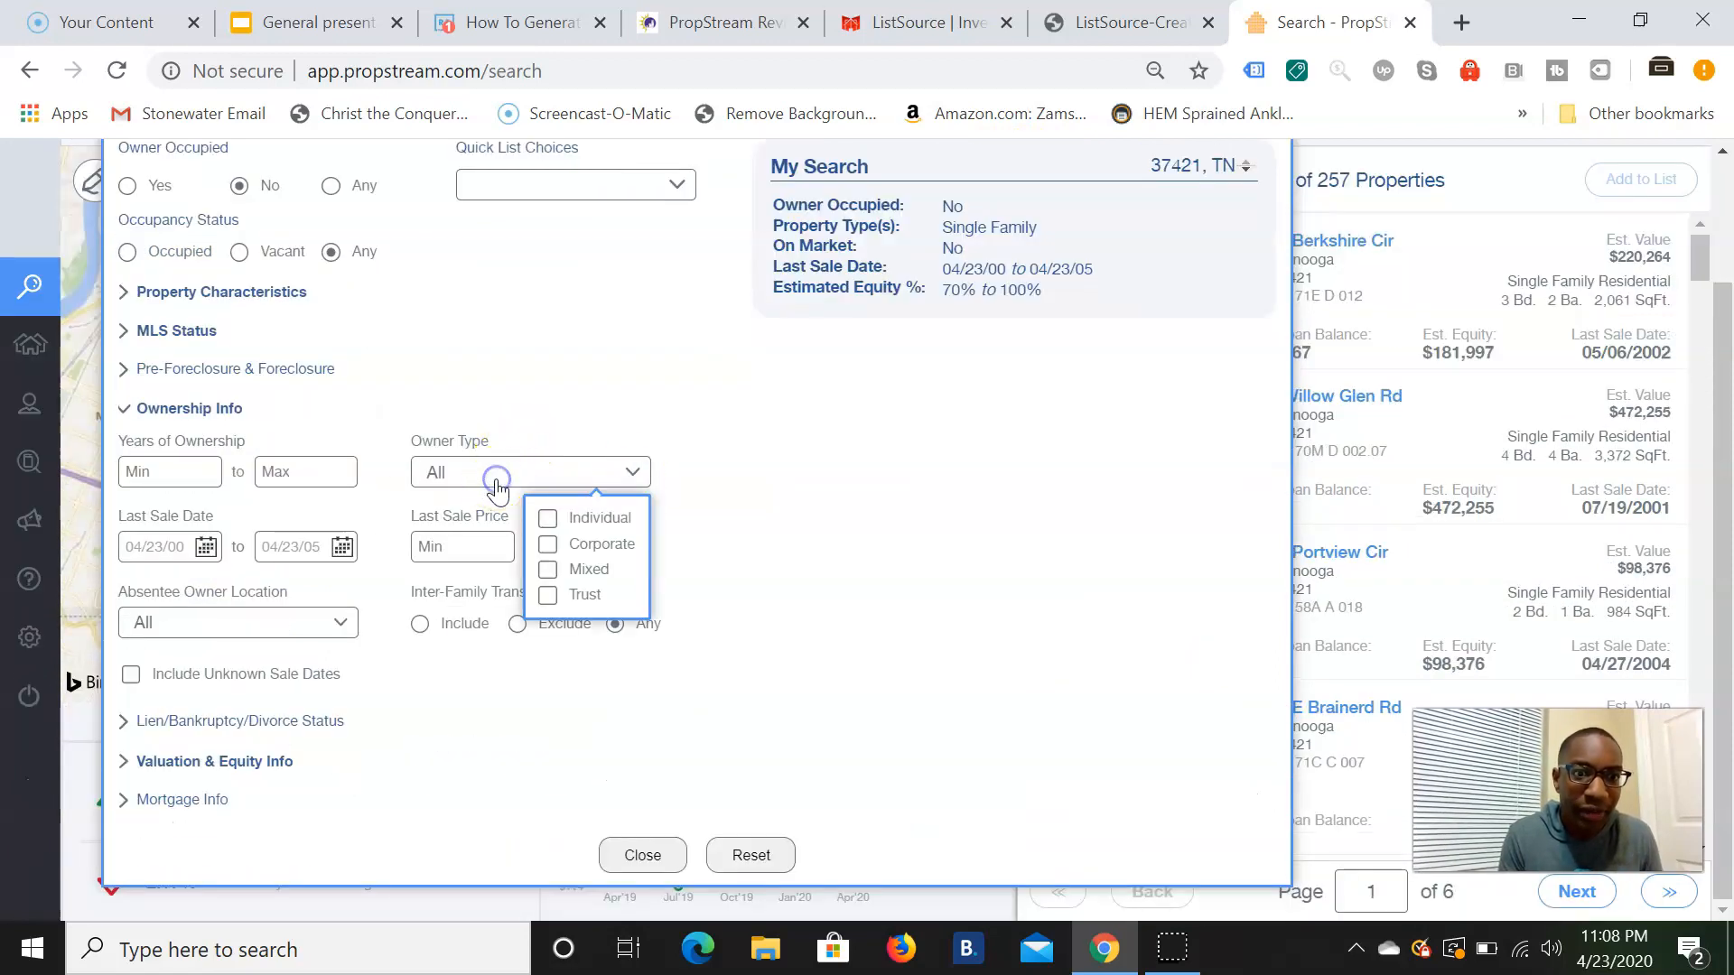
pyautogui.click(547, 519)
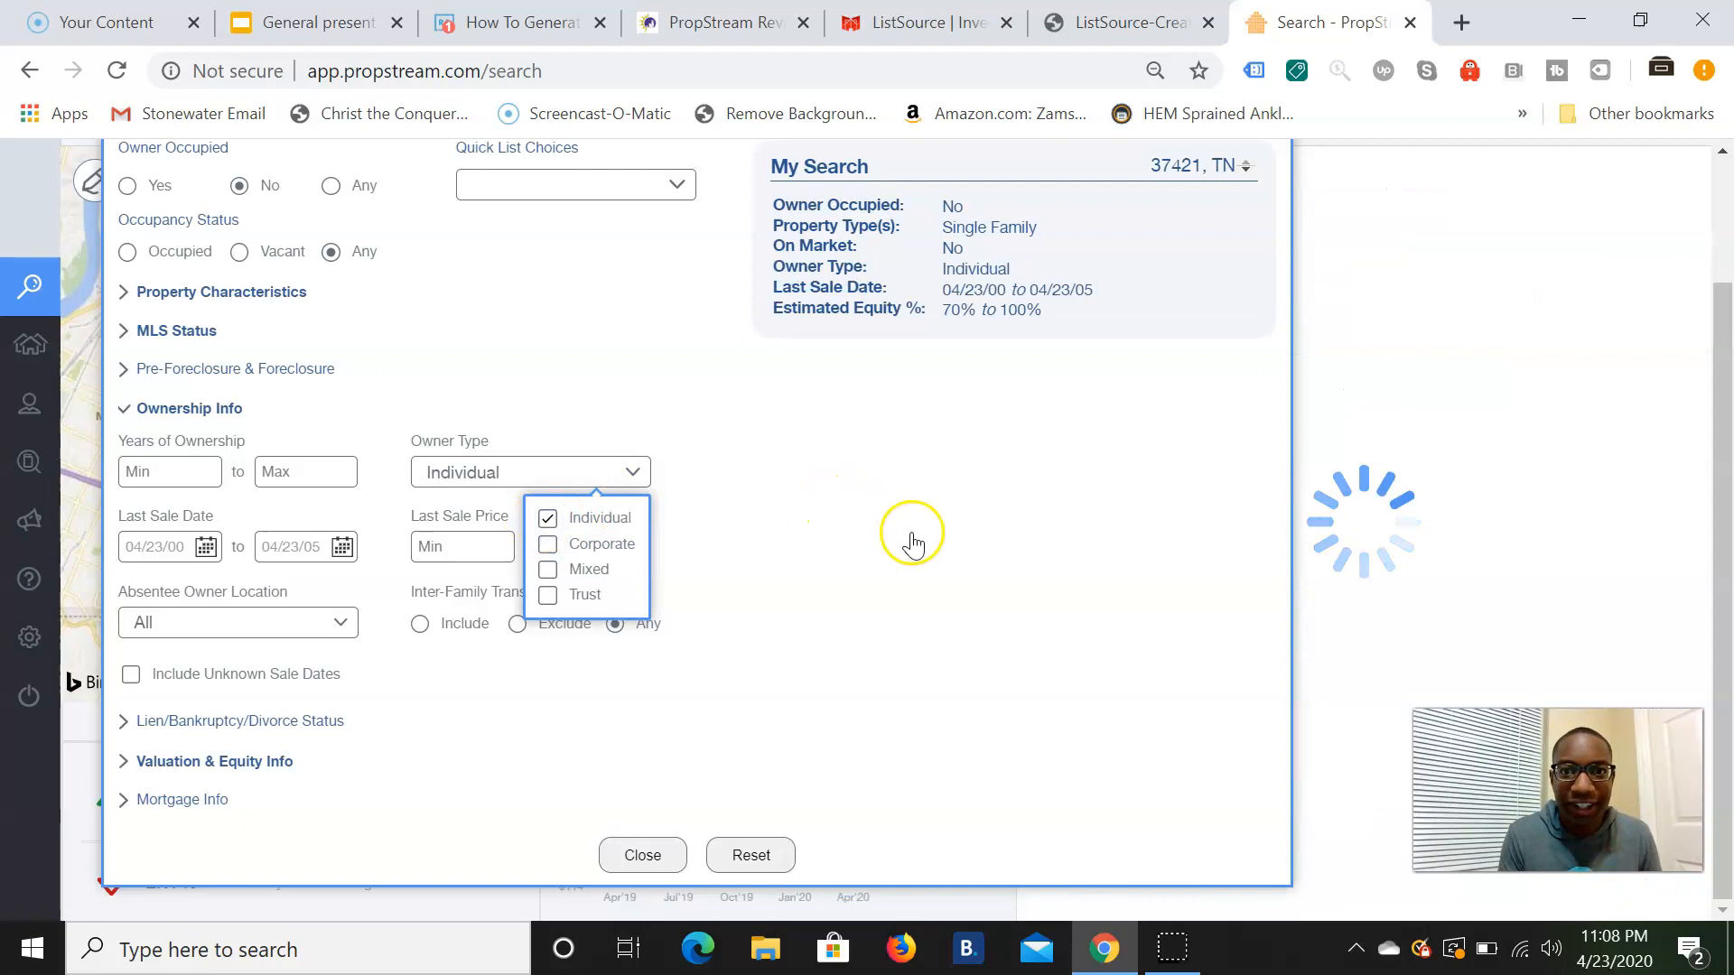
pyautogui.click(632, 846)
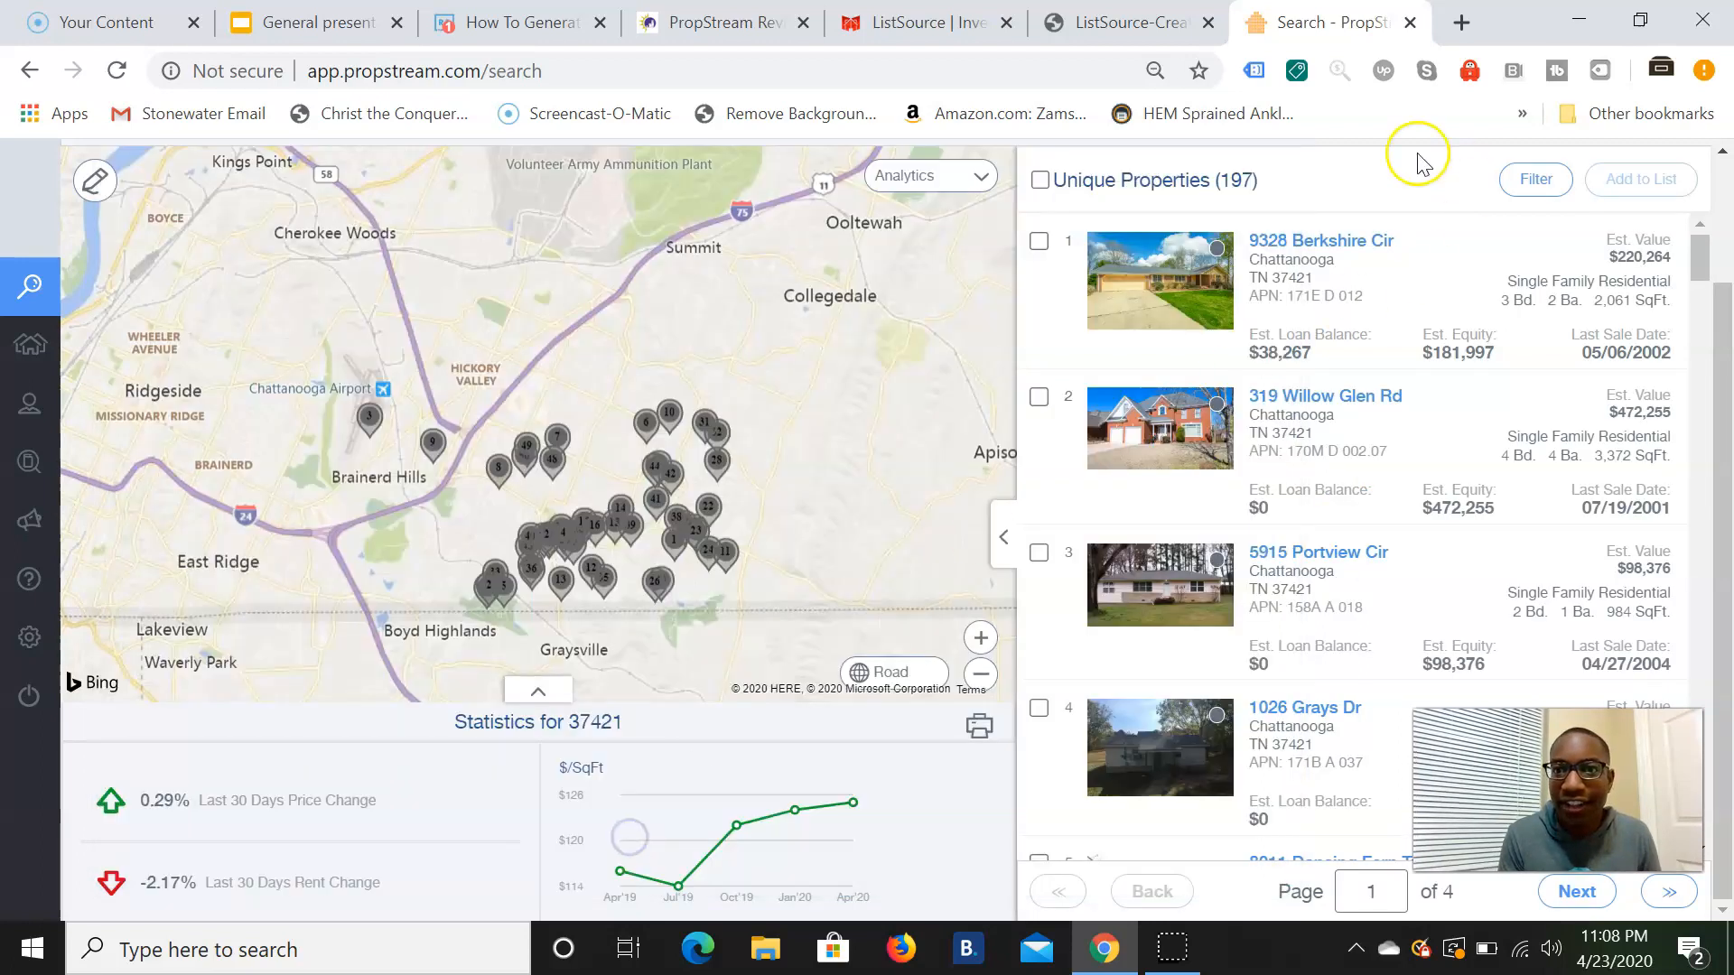
# Step: Switch between ListSource and PropStream to compare their list counts and recheck the ListSource criteria
pyautogui.click(1129, 23)
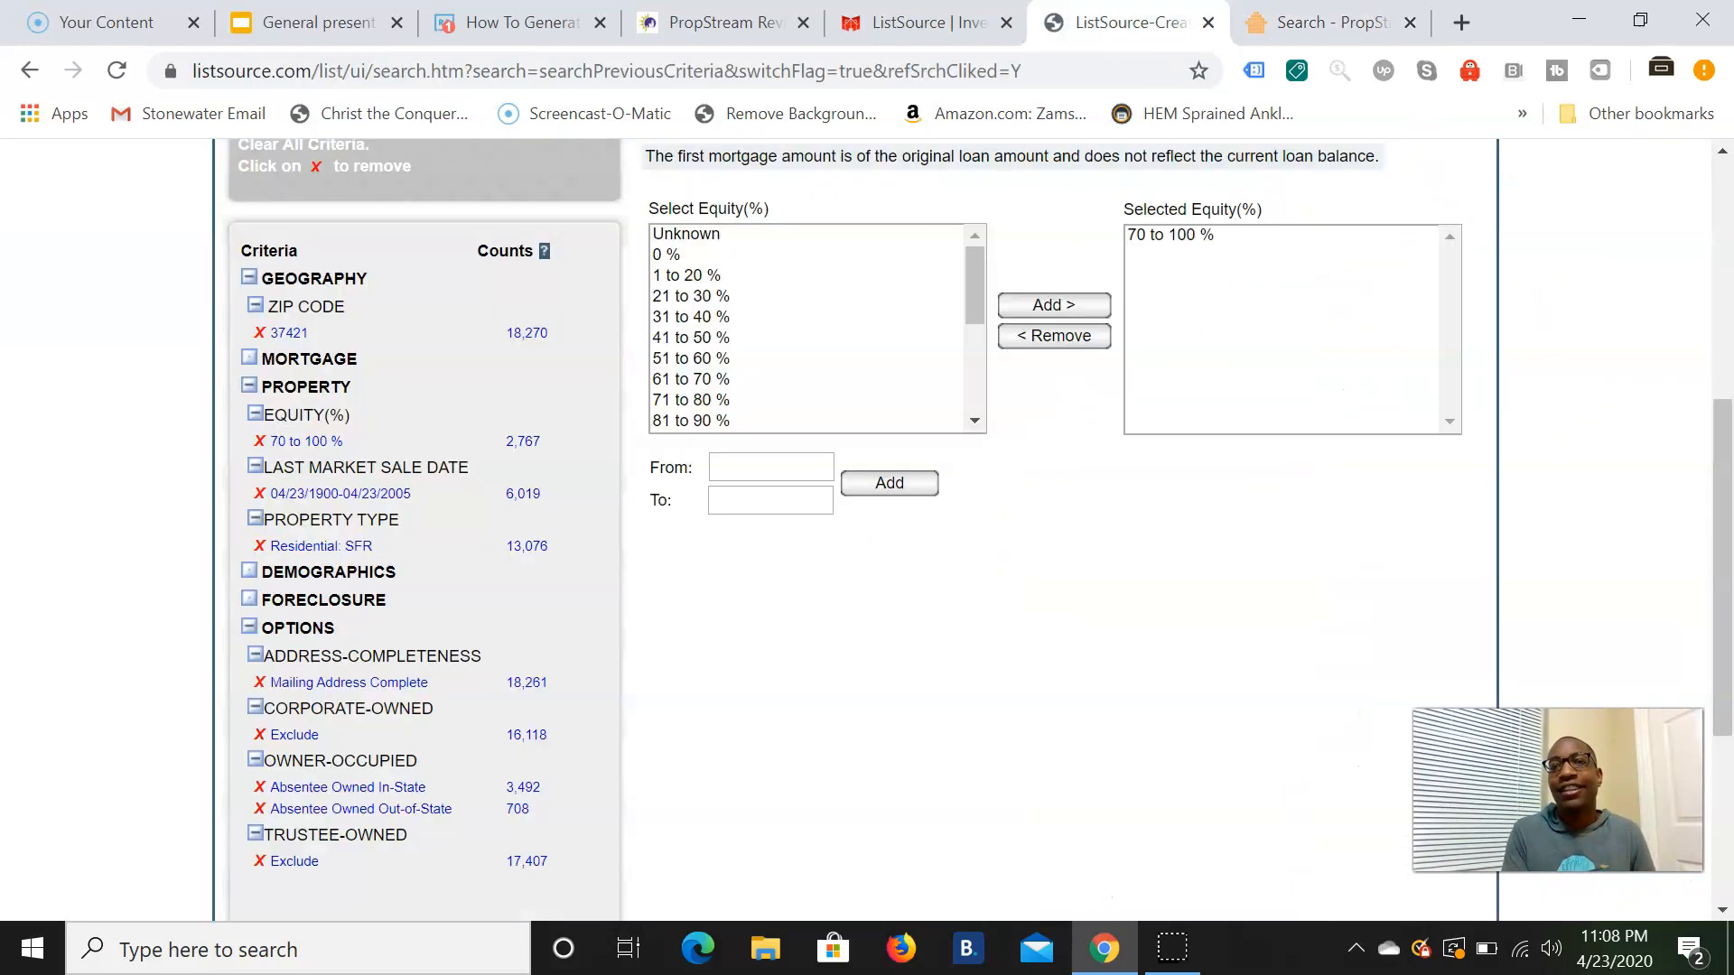
pyautogui.scroll(5, 913, 554)
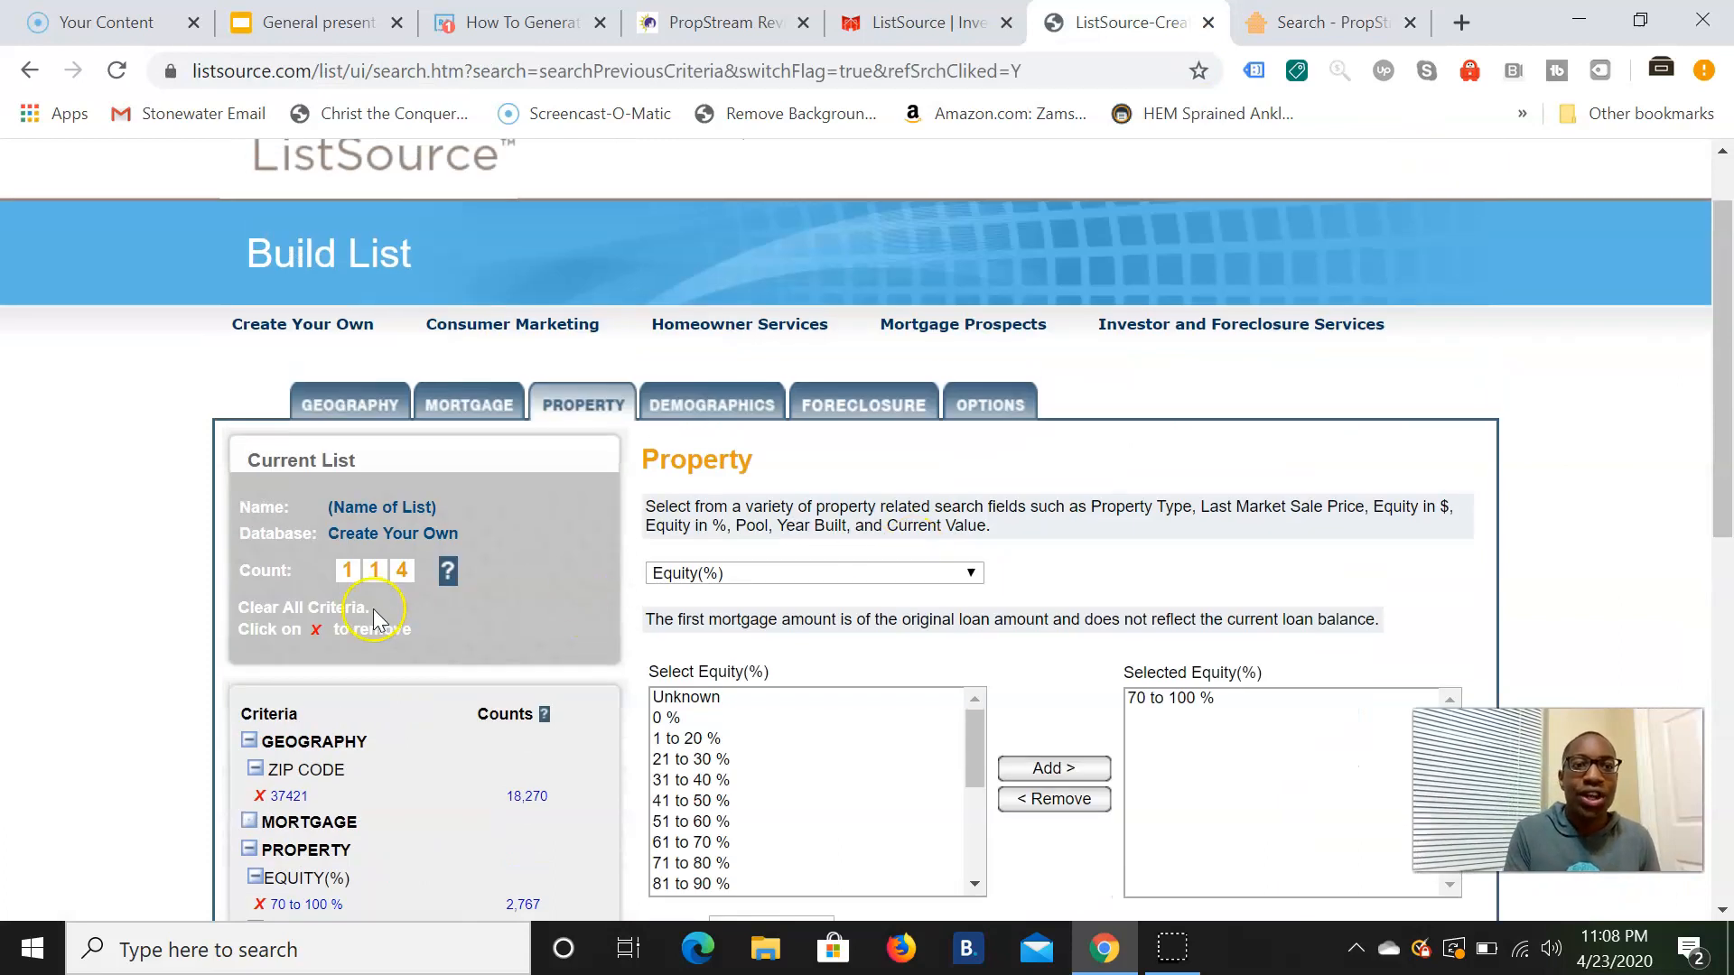
pyautogui.click(1327, 22)
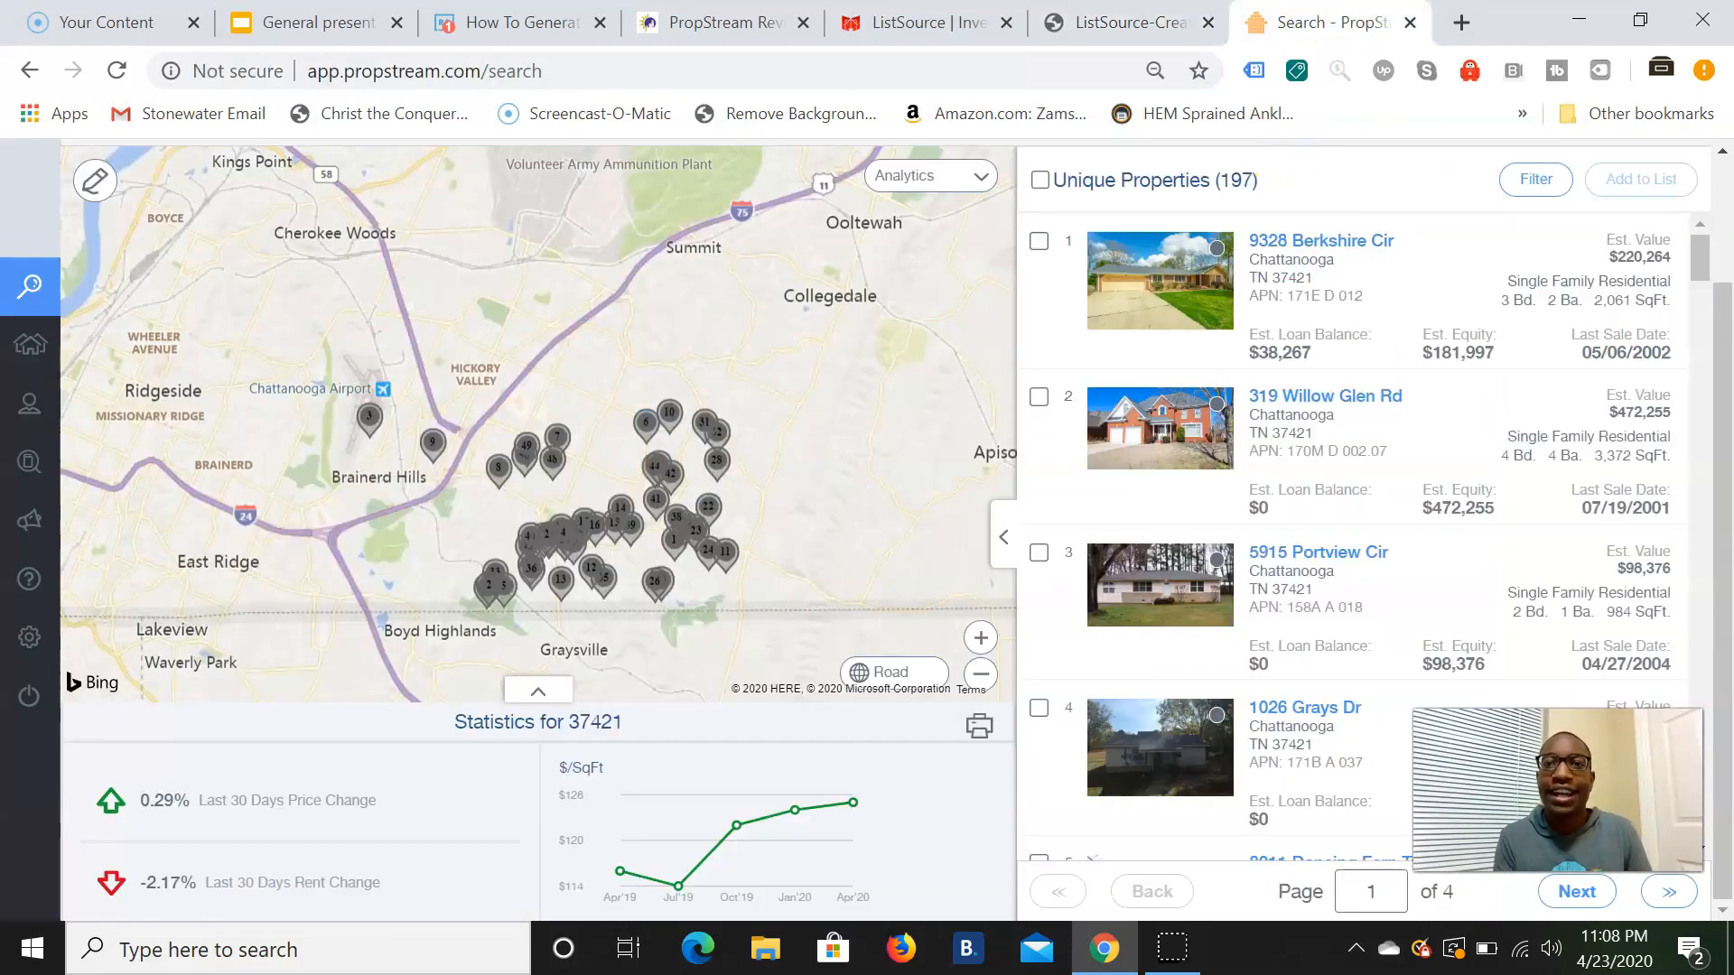
pyautogui.click(1129, 23)
pyautogui.scroll(-7, 418, 689)
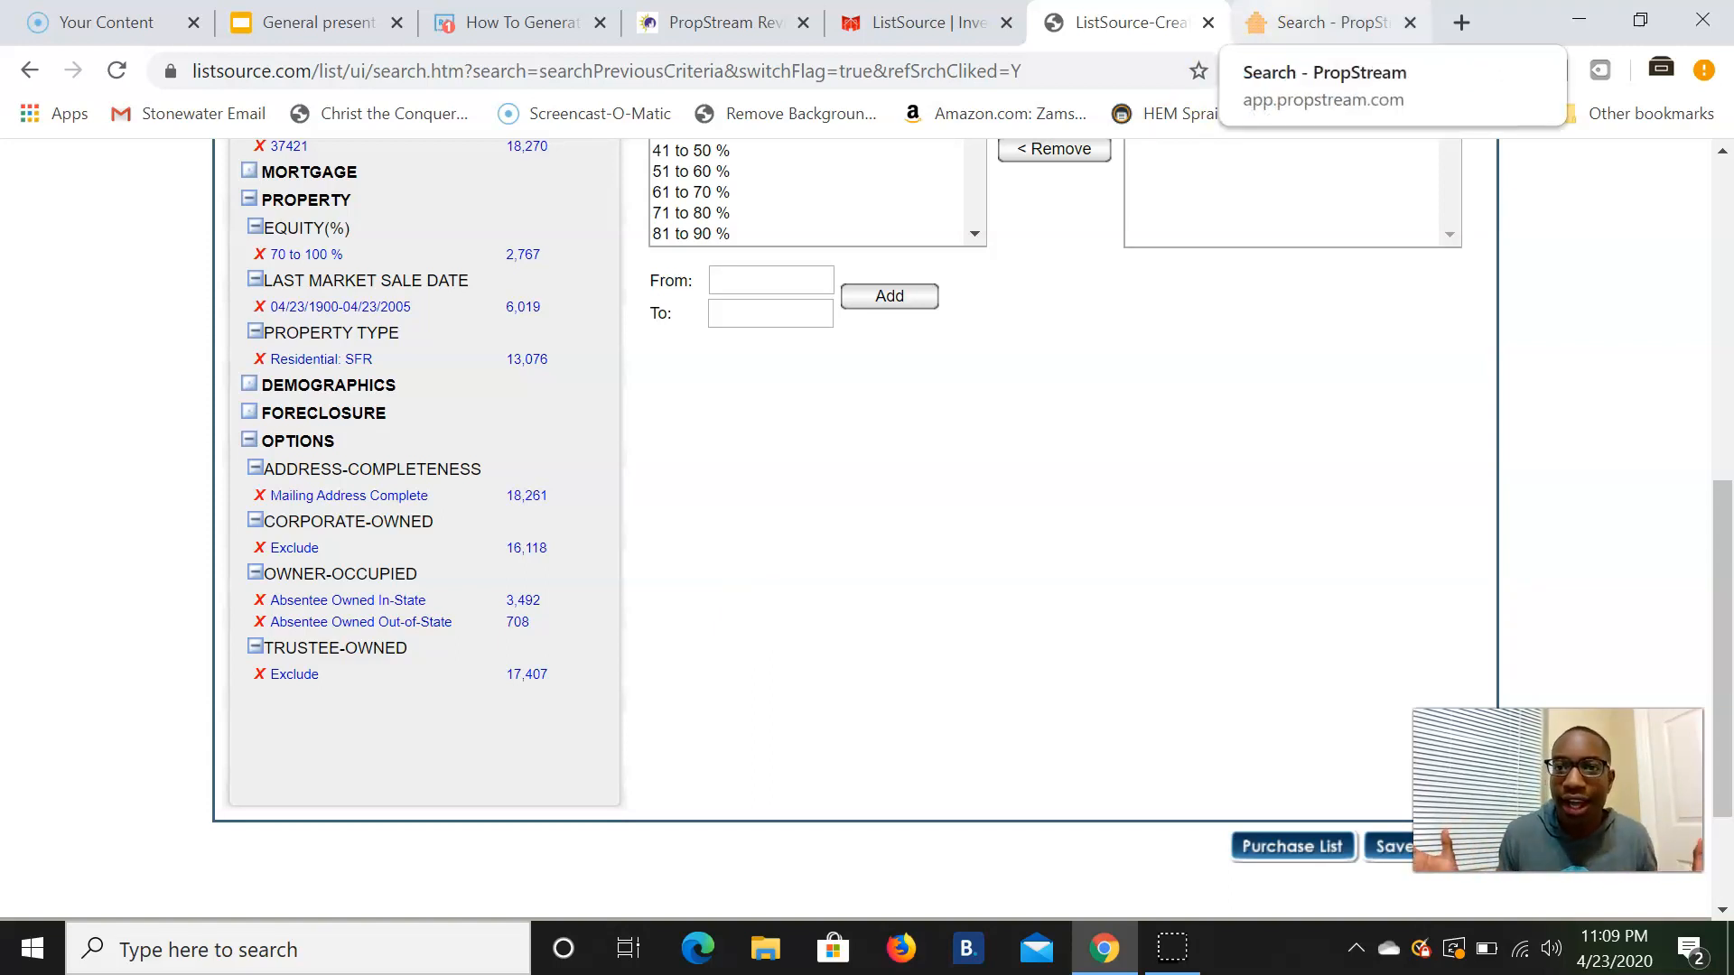
# Step: Return to PropStream and open the details of the first property in the search results
pyautogui.click(1318, 22)
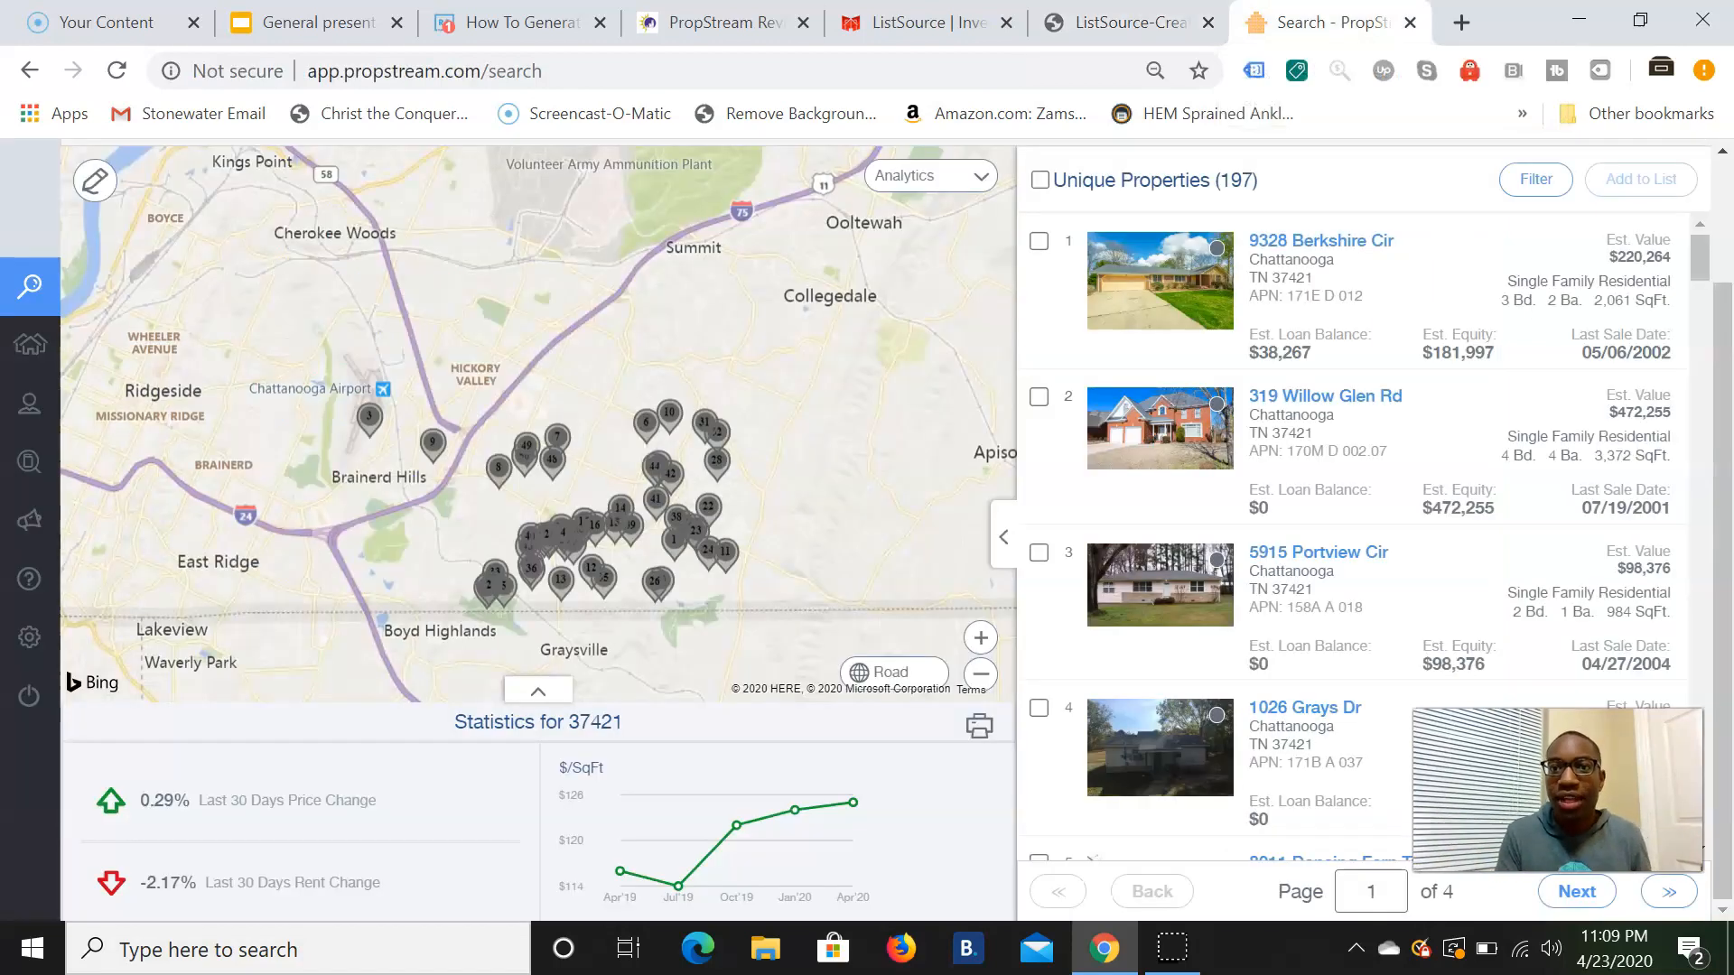
pyautogui.scroll(2, 1365, 361)
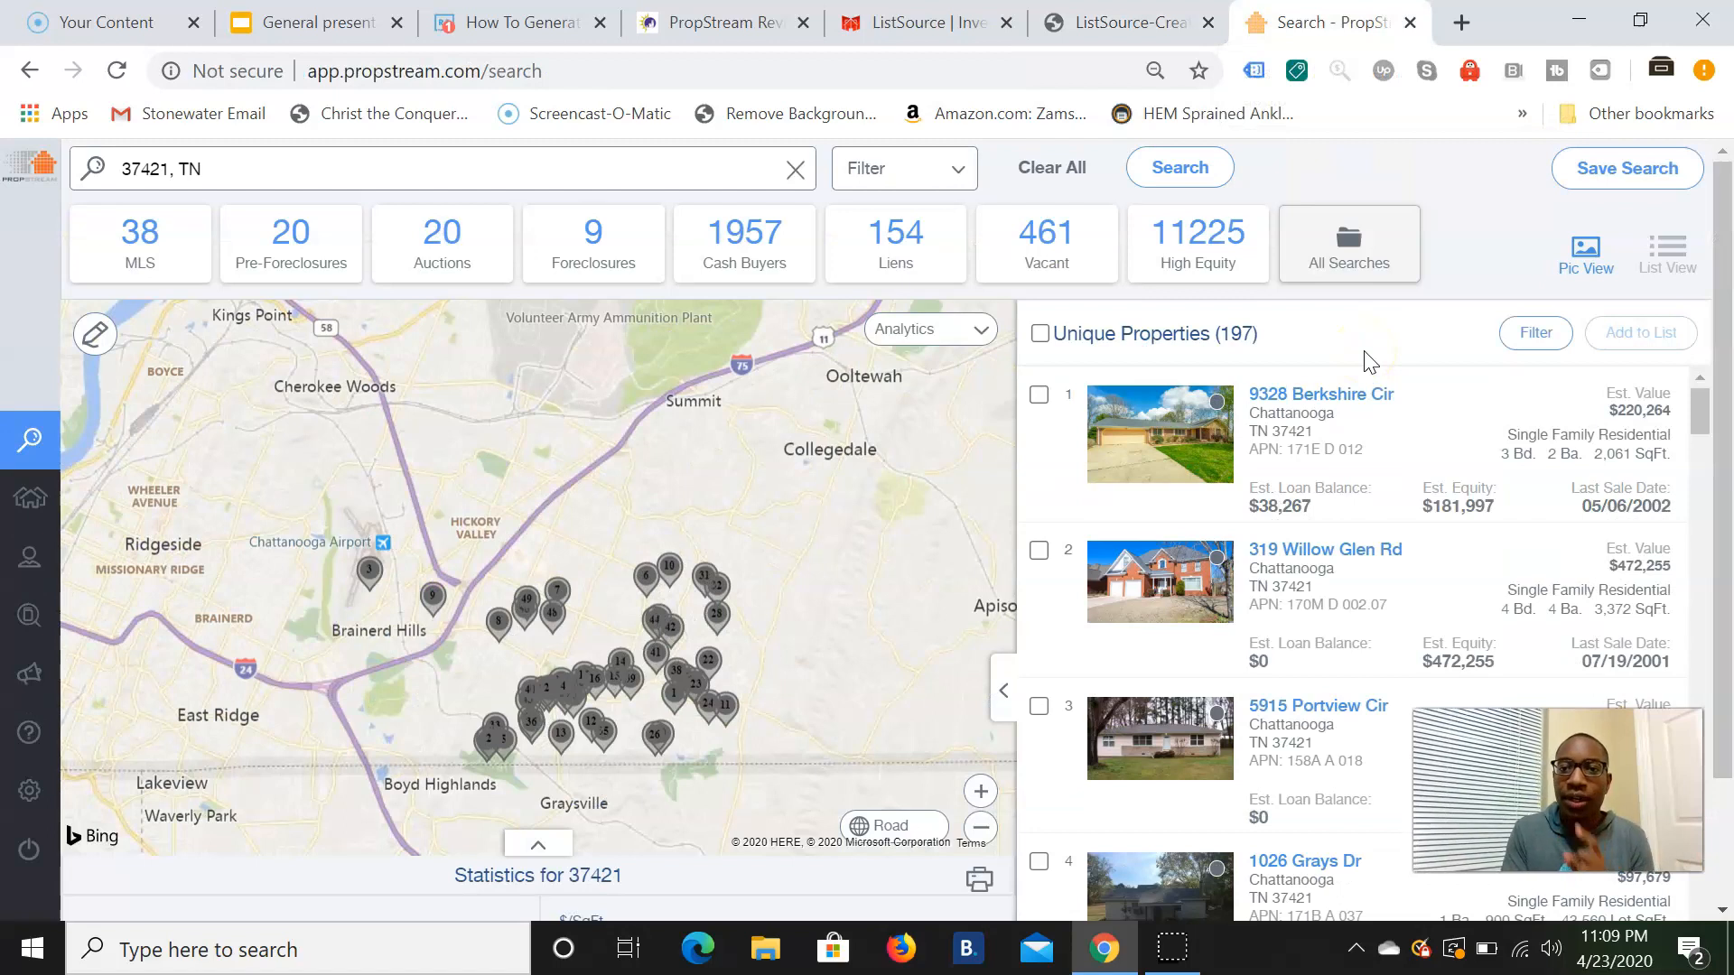
pyautogui.click(1339, 412)
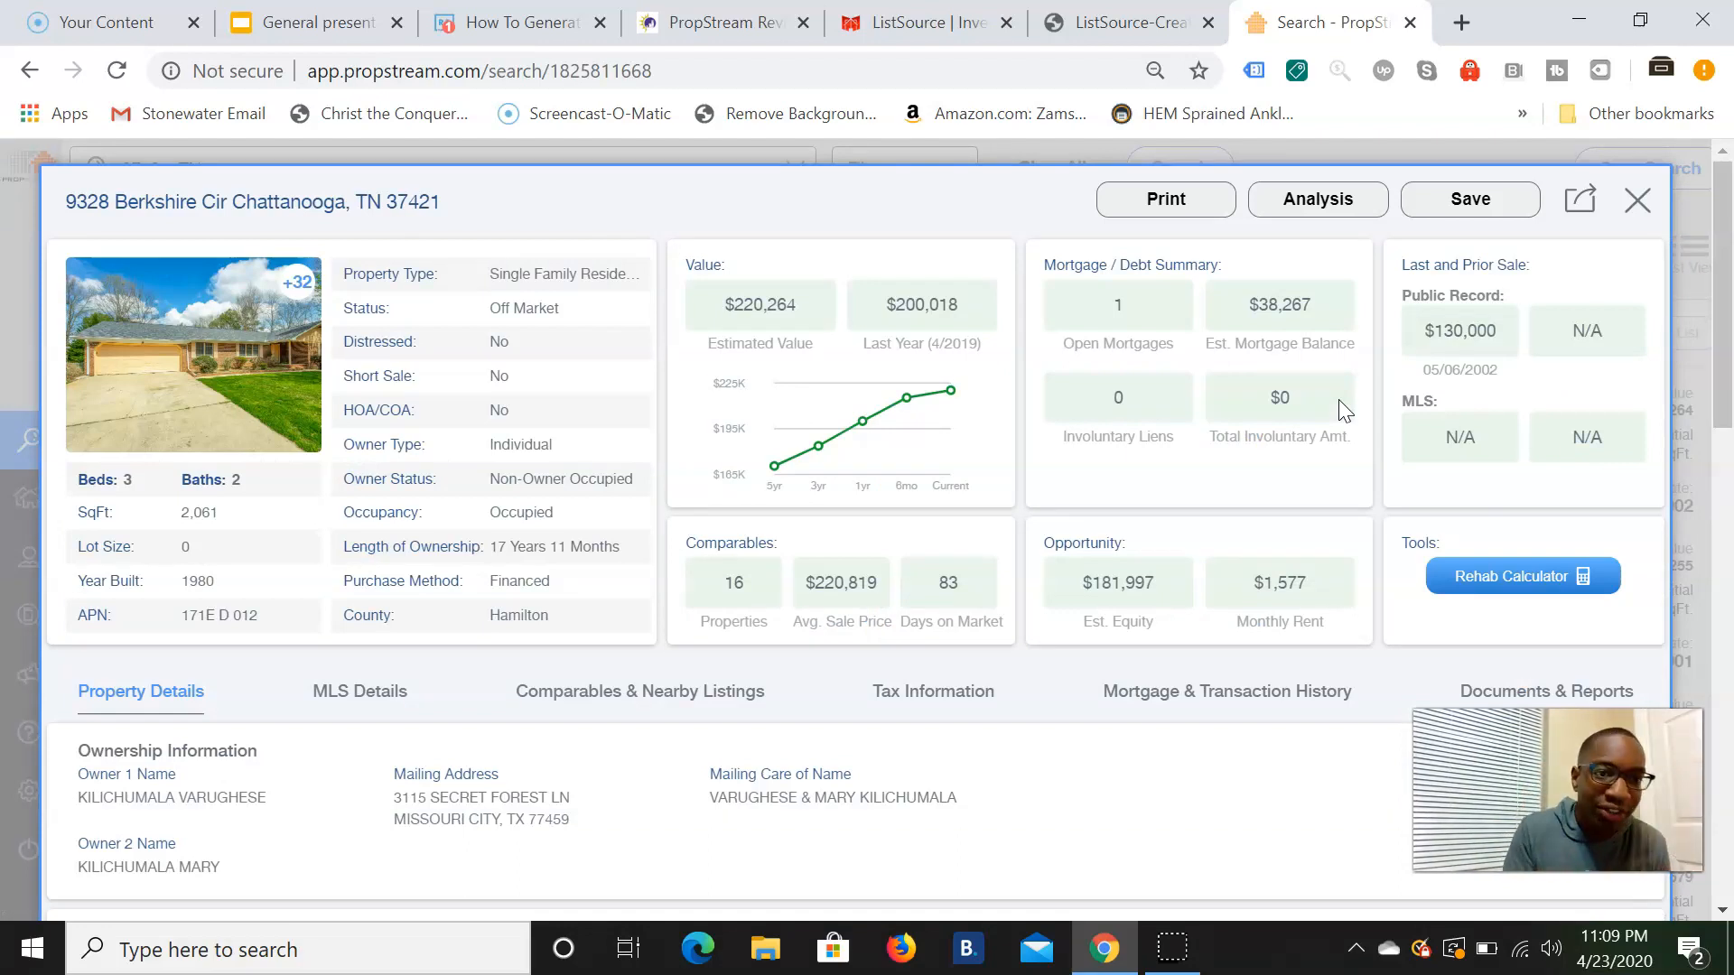
# Step: Review the first property's MLS details, comparables and nearby listings, tax information, and mortgage and transaction history
pyautogui.moveTo(856, 414)
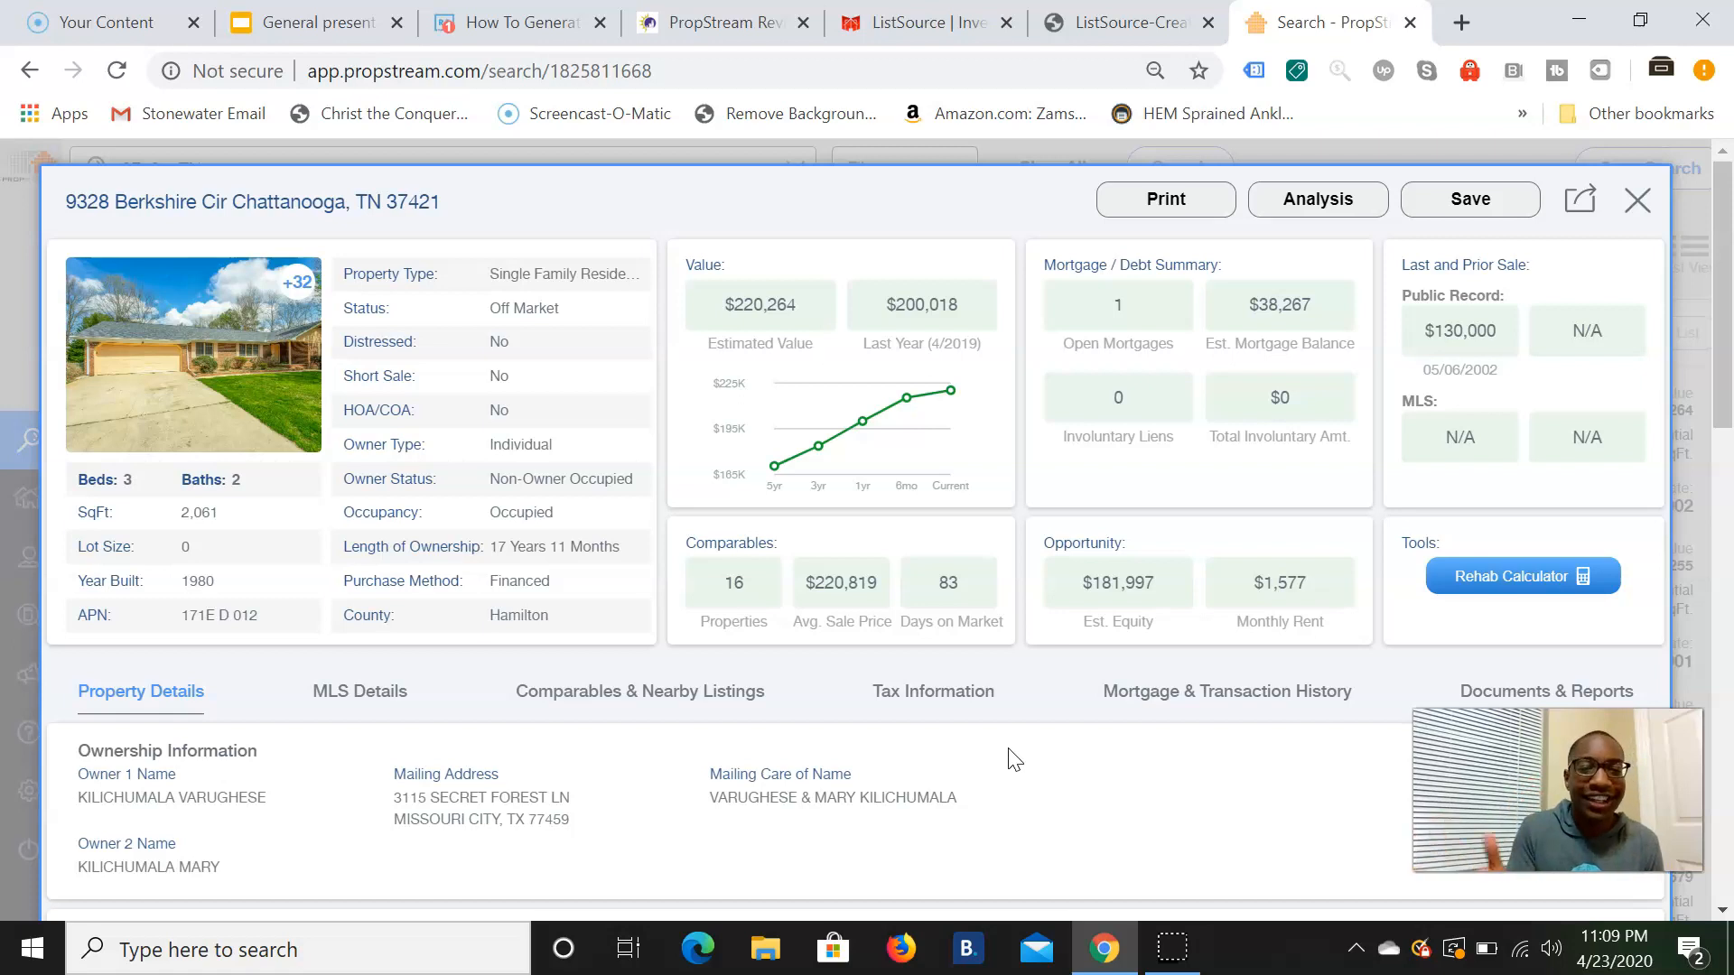
pyautogui.click(374, 692)
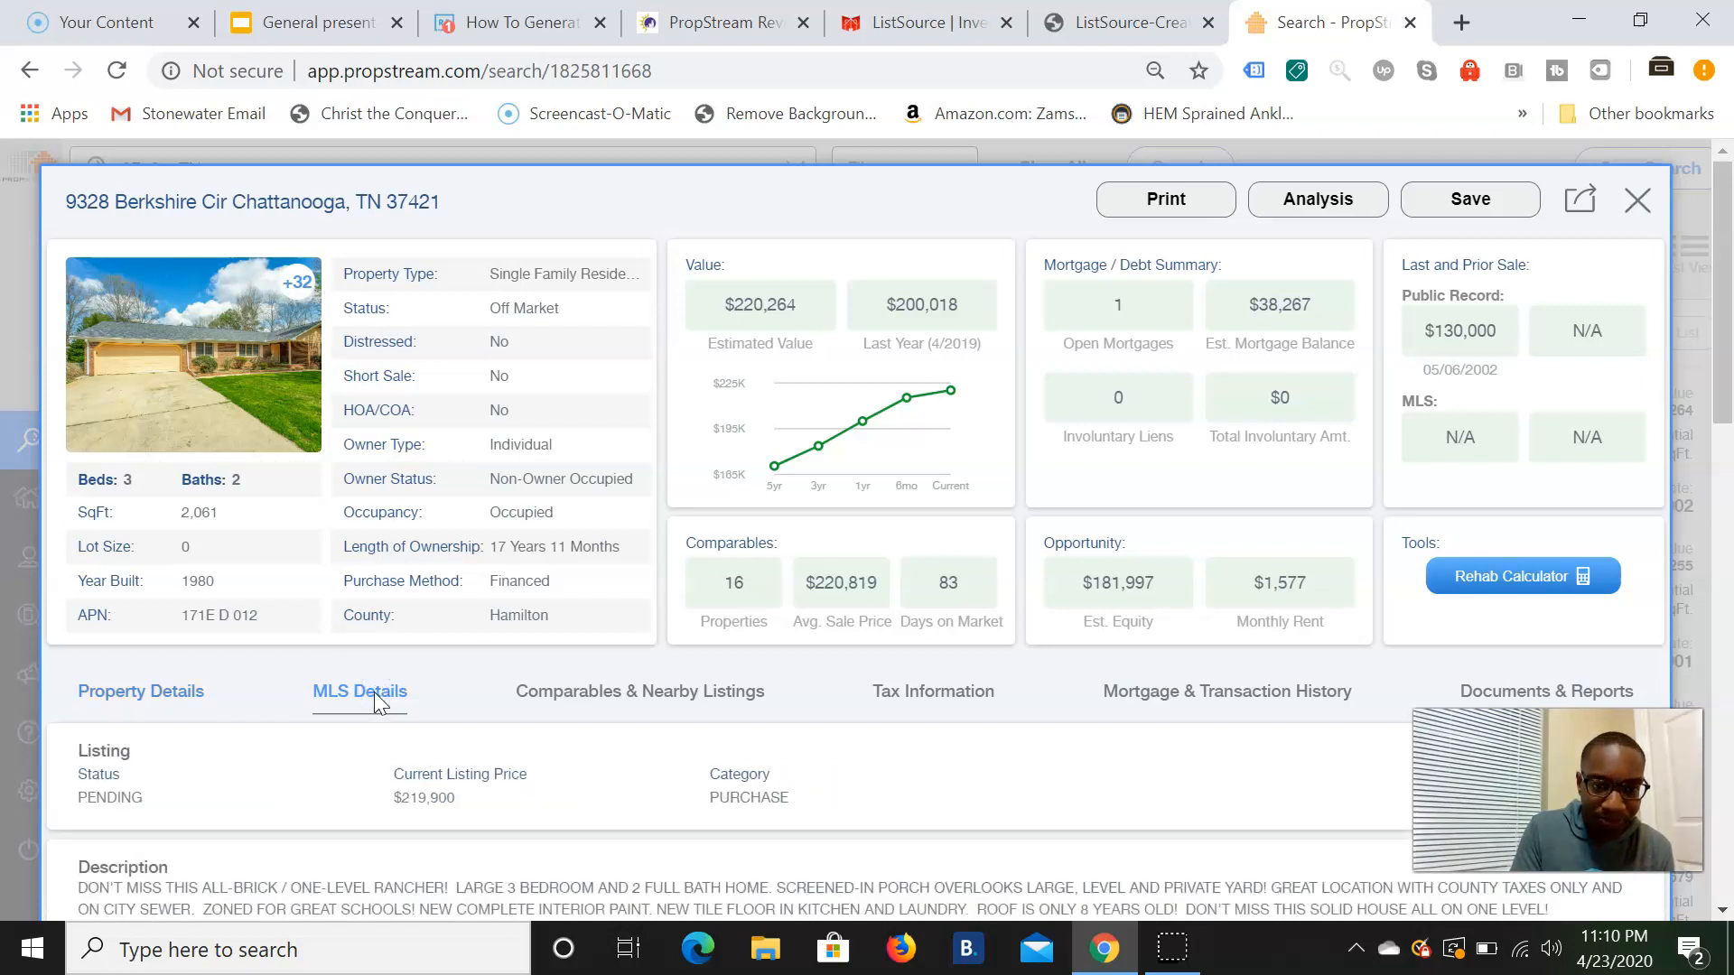
pyautogui.scroll(-4, 374, 692)
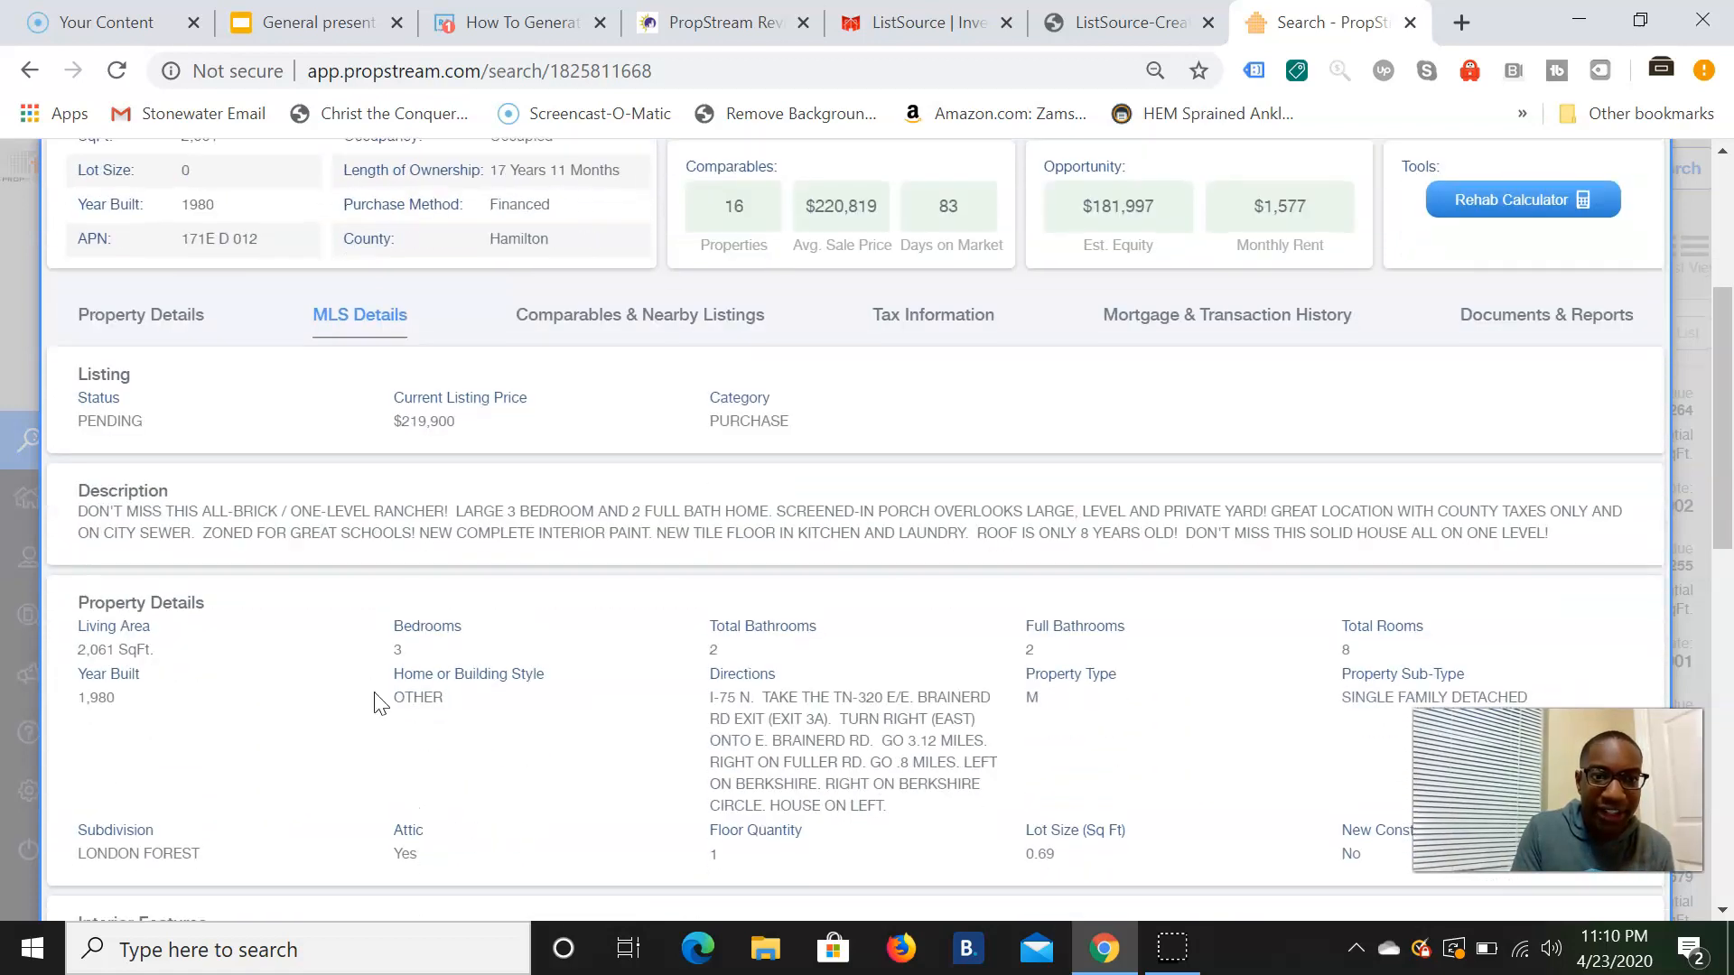
pyautogui.click(647, 316)
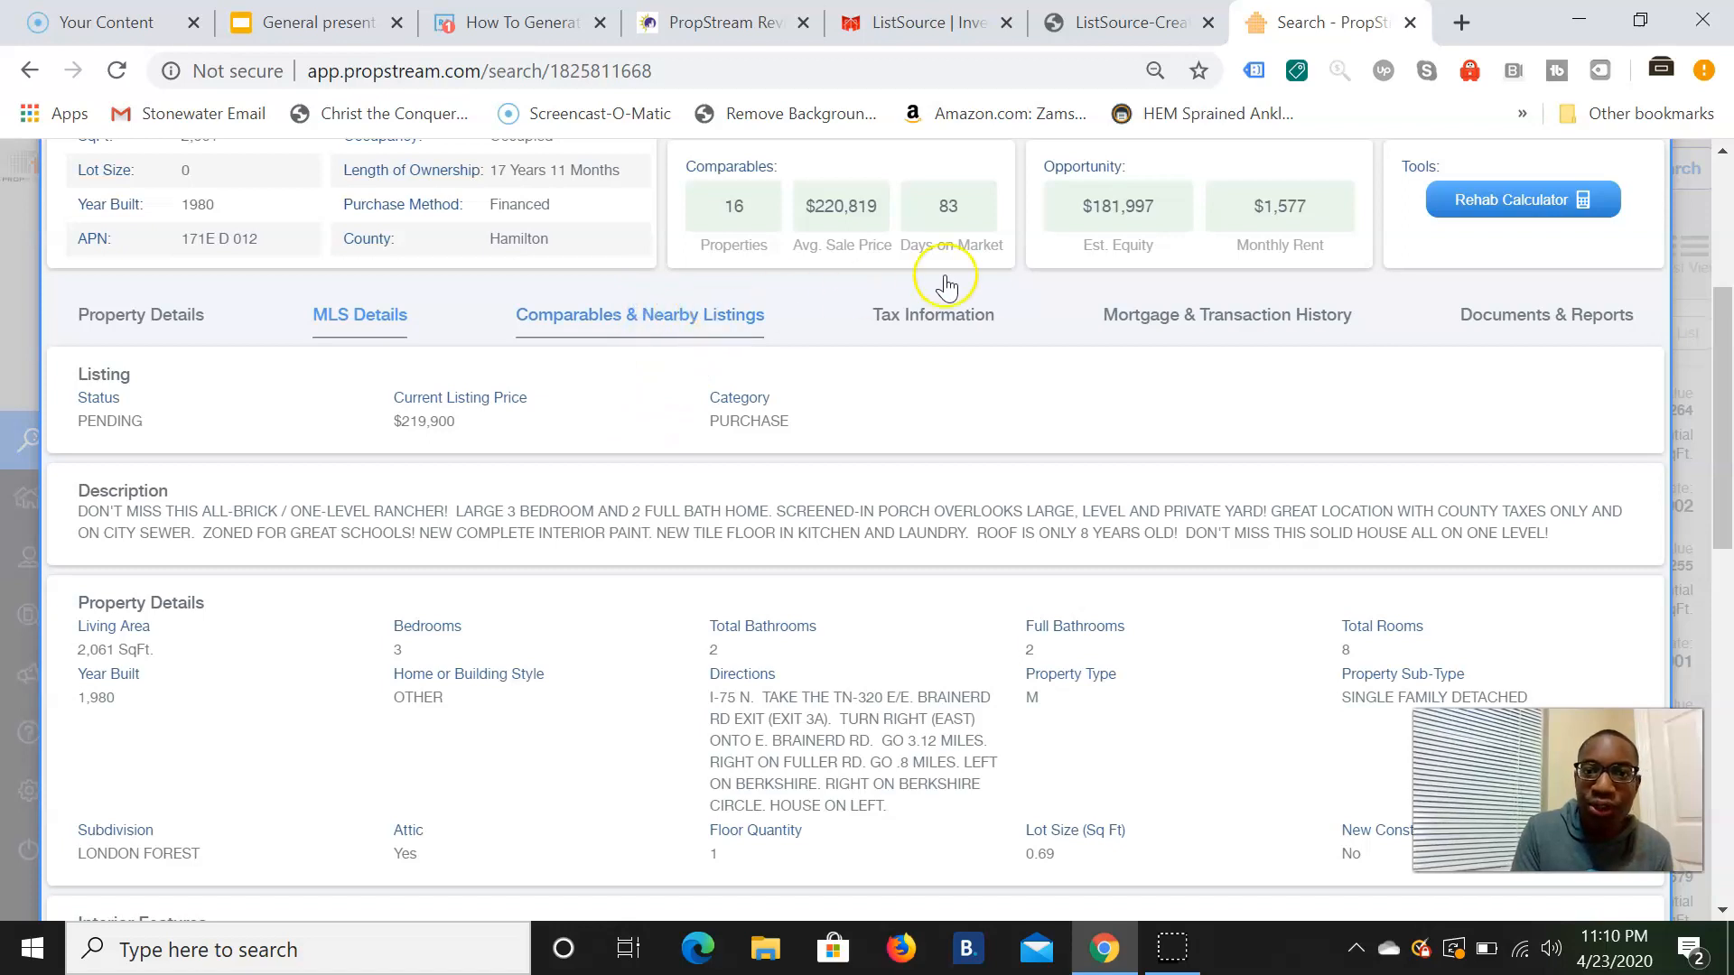
pyautogui.click(965, 325)
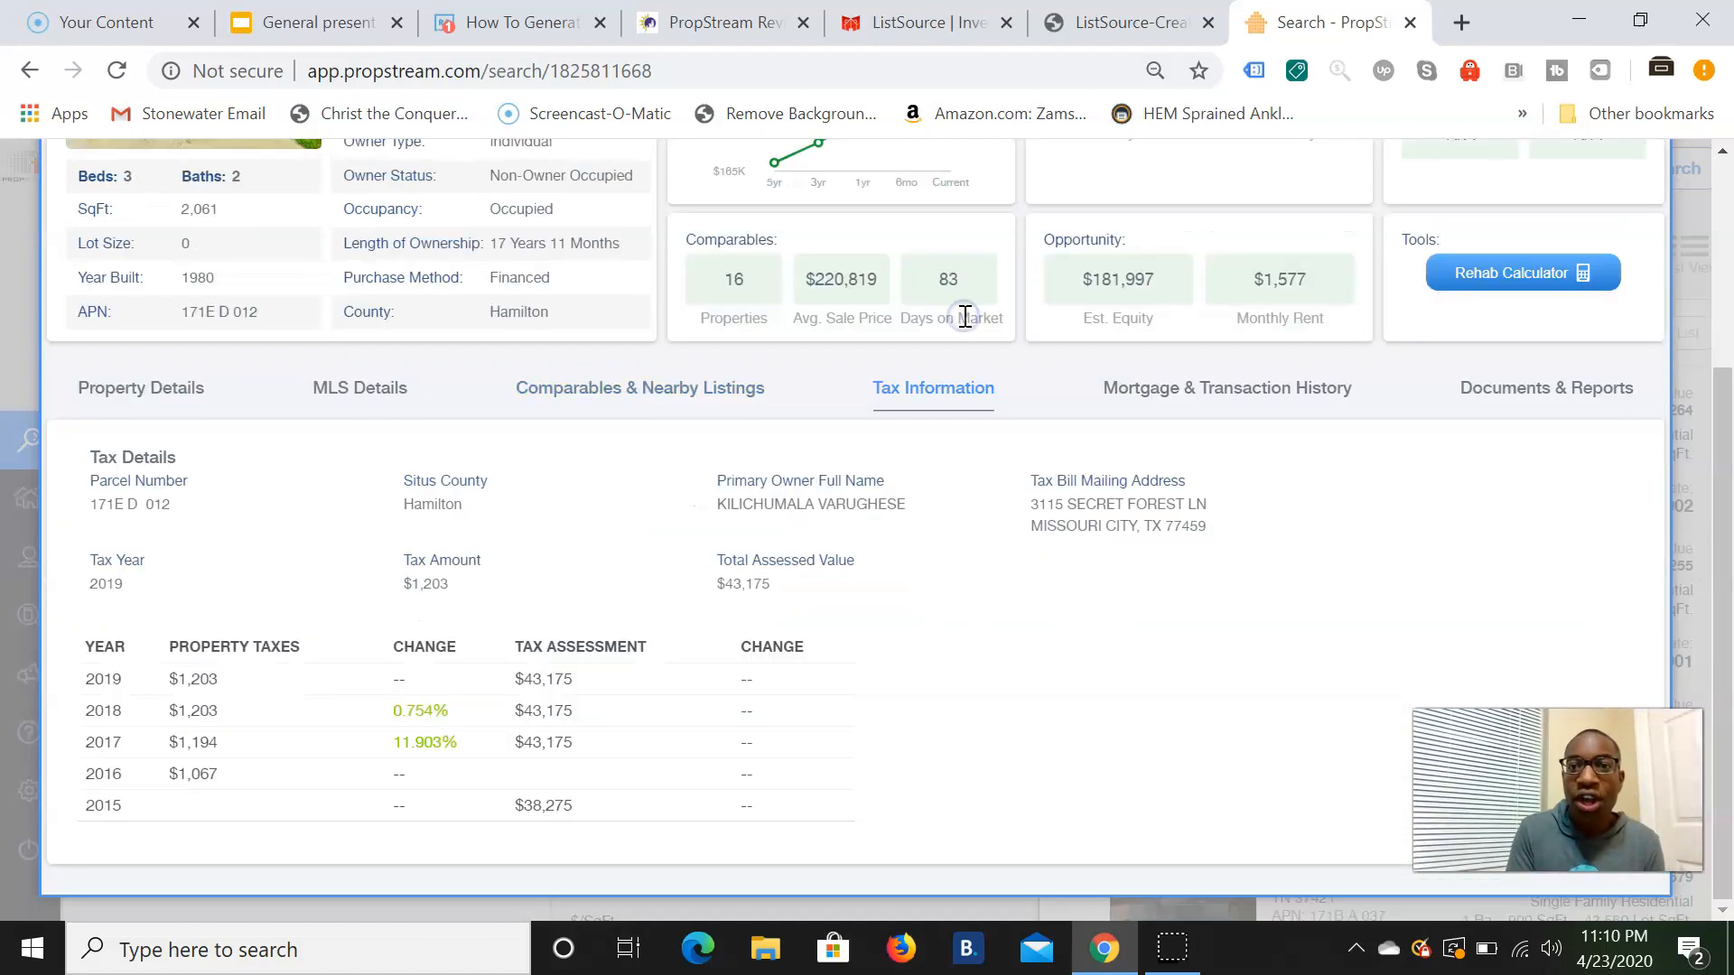
pyautogui.click(1192, 385)
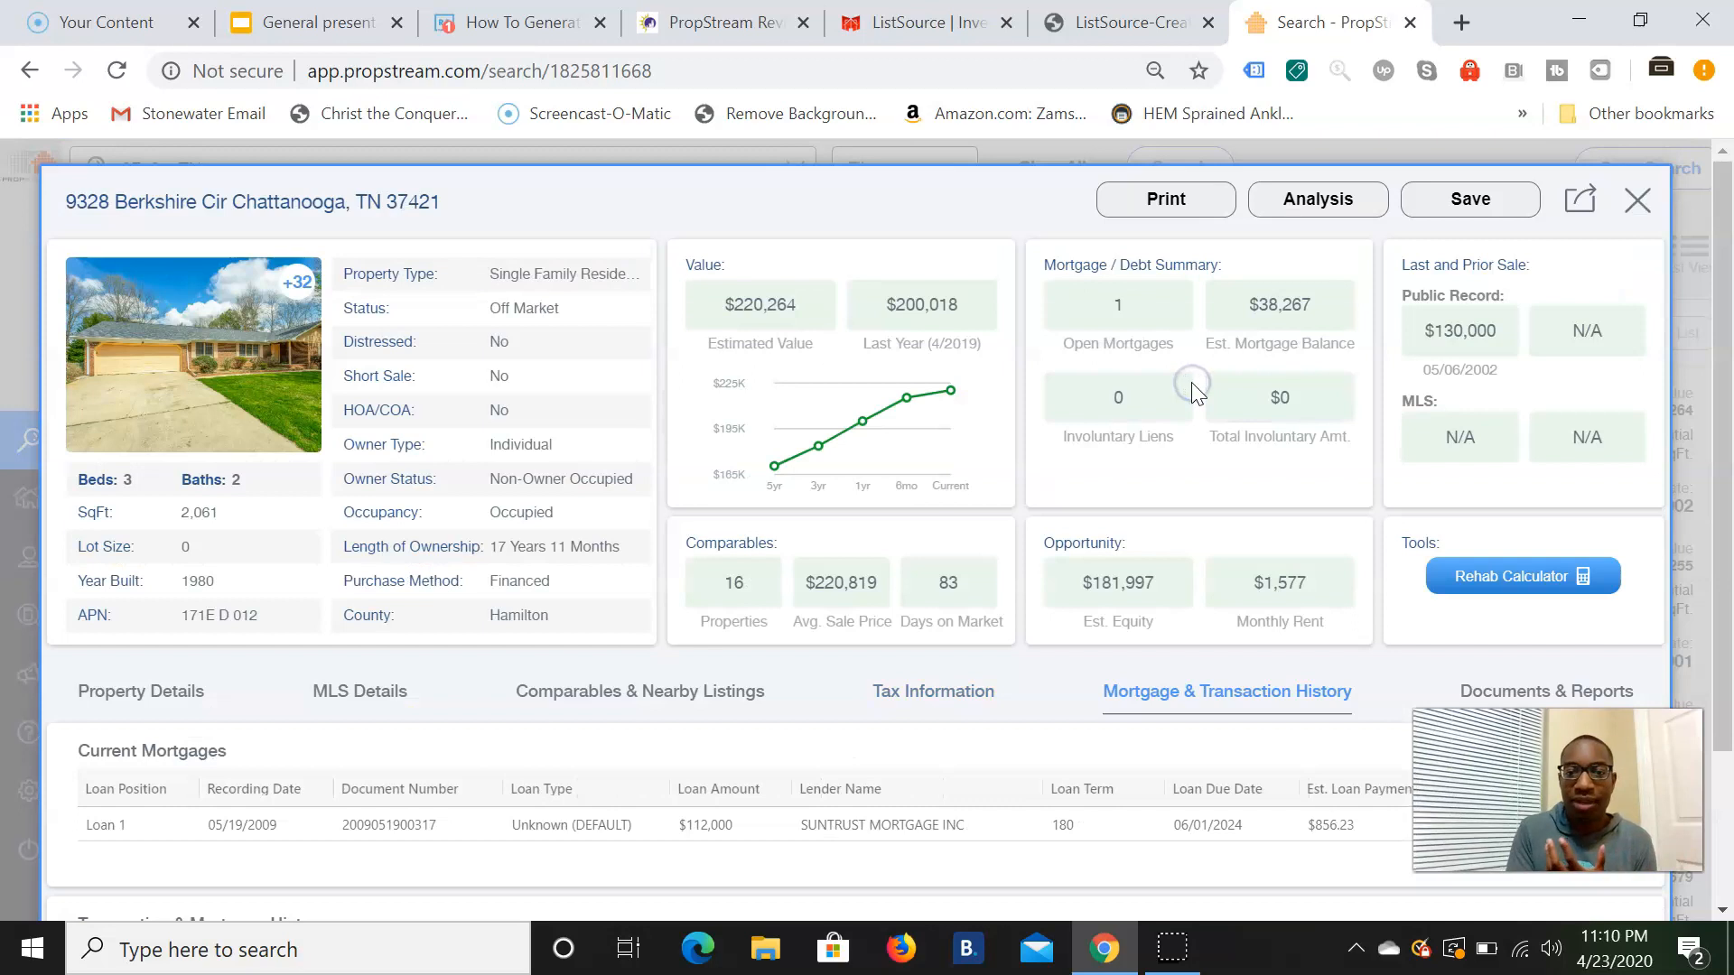
pyautogui.scroll(-2, 949, 587)
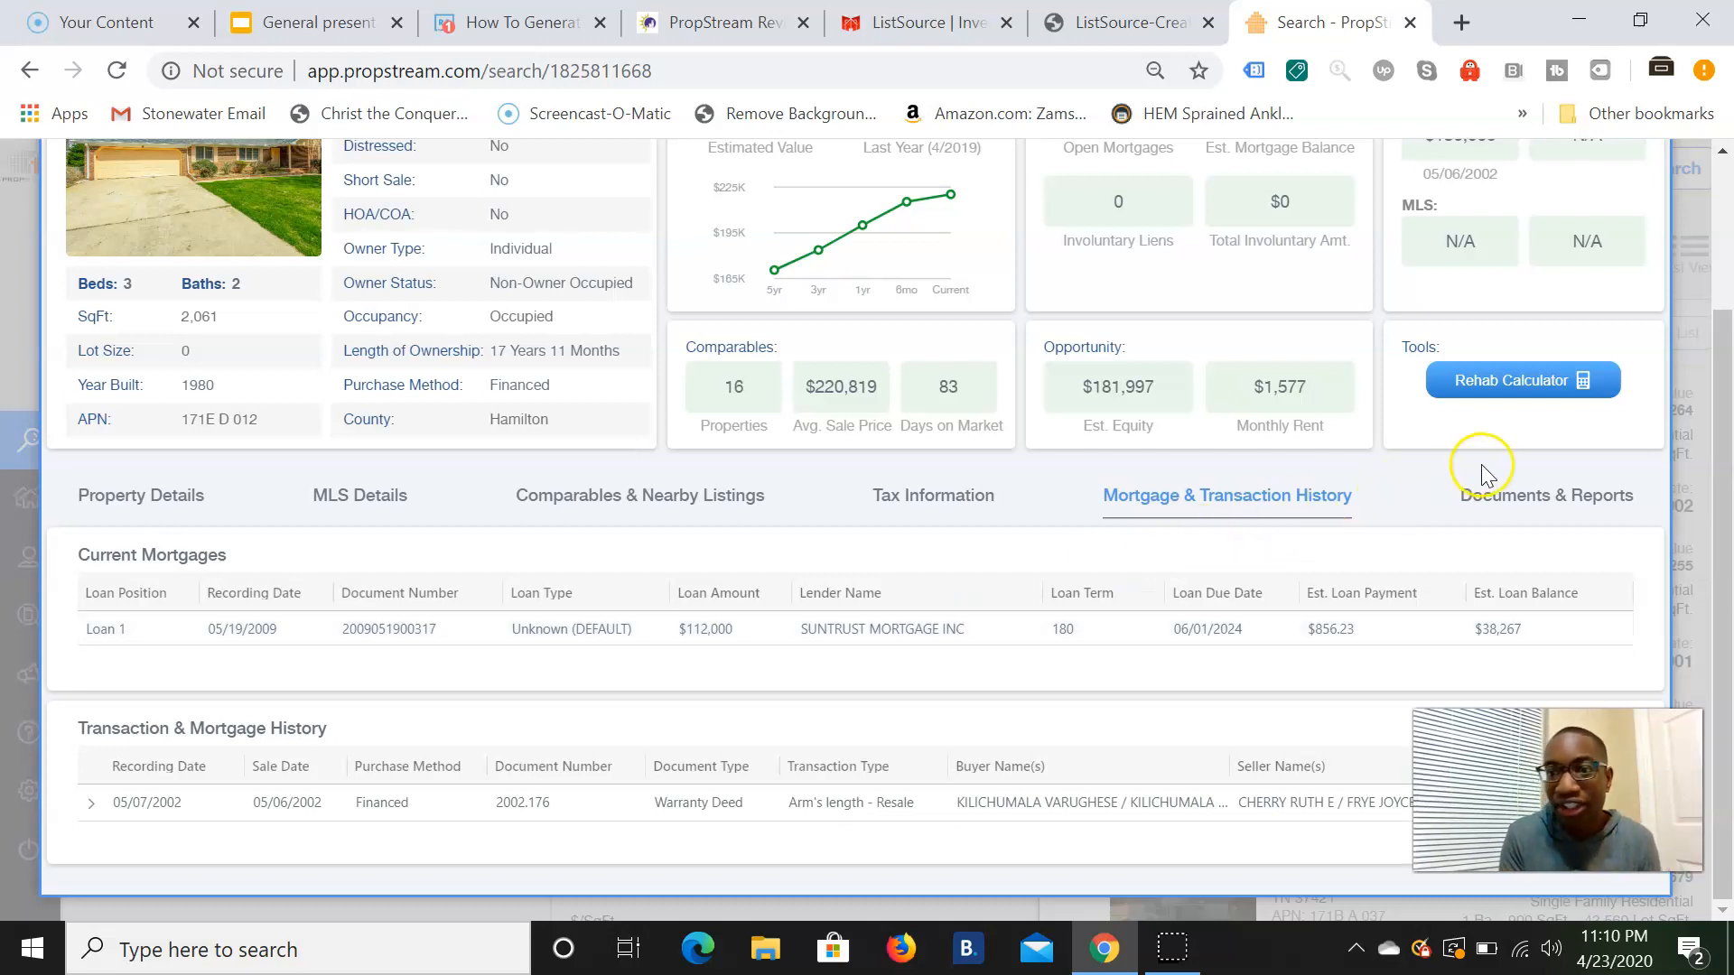
# Step: Examine the property's available documents and reports, and close its details to return to the search results
pyautogui.click(1513, 493)
pyautogui.scroll(-2, 746, 569)
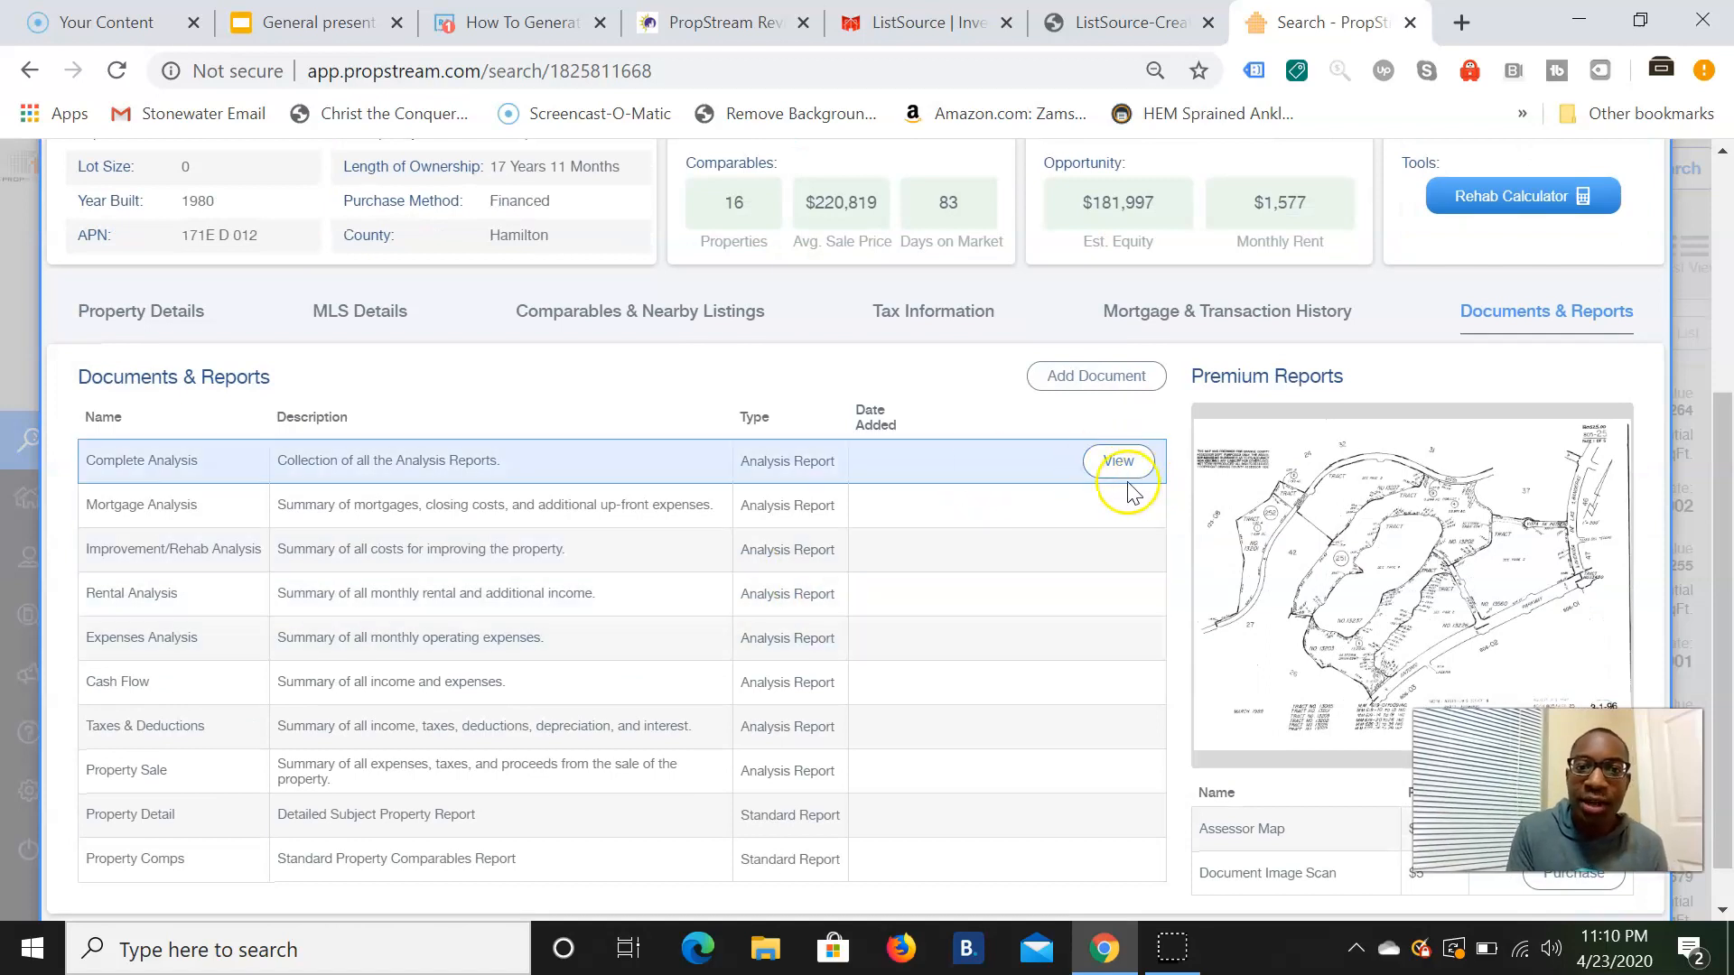
pyautogui.scroll(-1, 943, 605)
pyautogui.scroll(5, 945, 603)
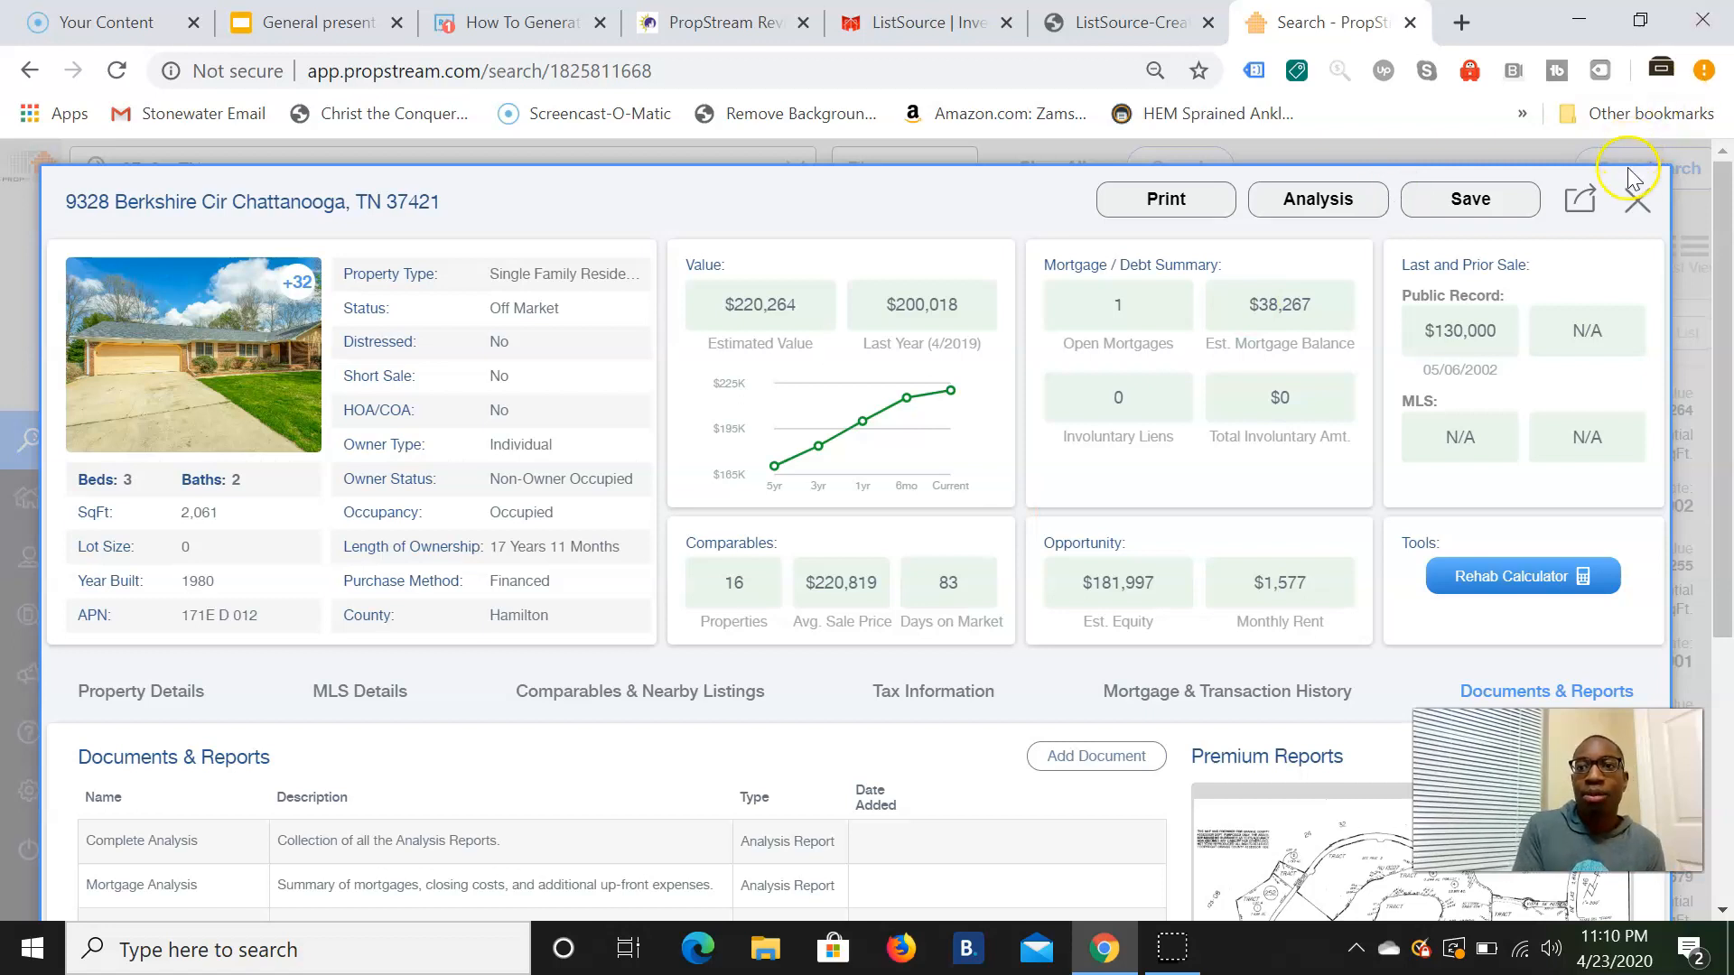
pyautogui.click(1640, 204)
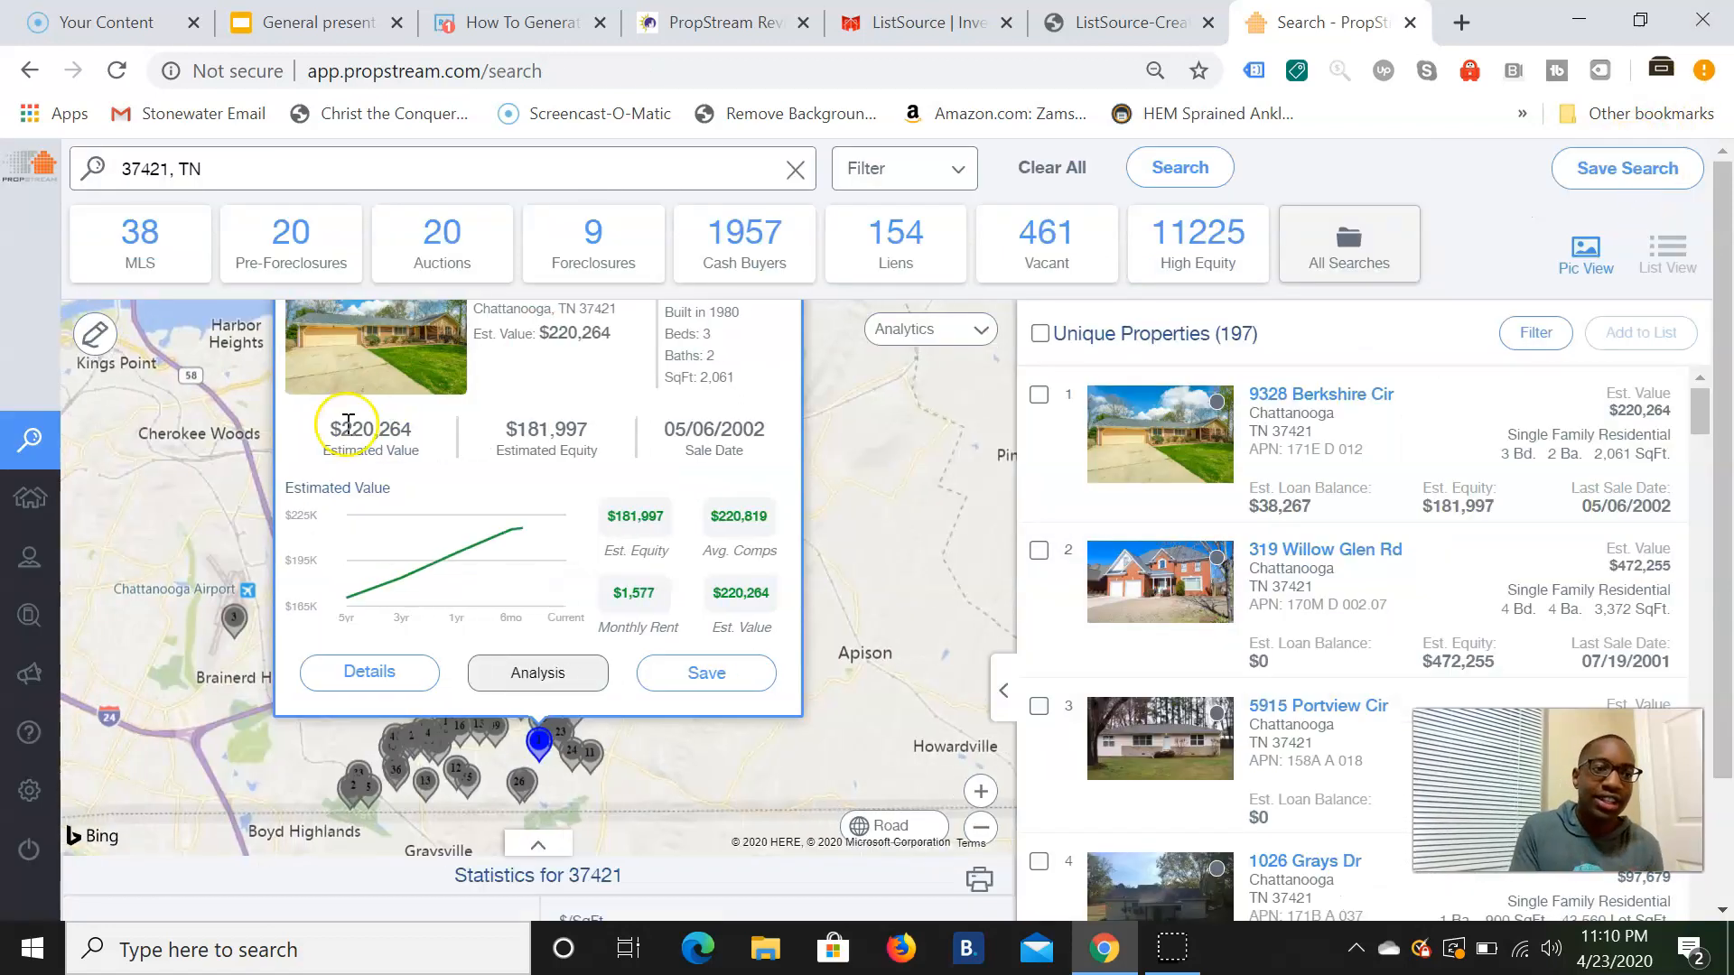
# Step: View the marketing campaigns page and open the skip tracing section
pyautogui.moveTo(37, 569)
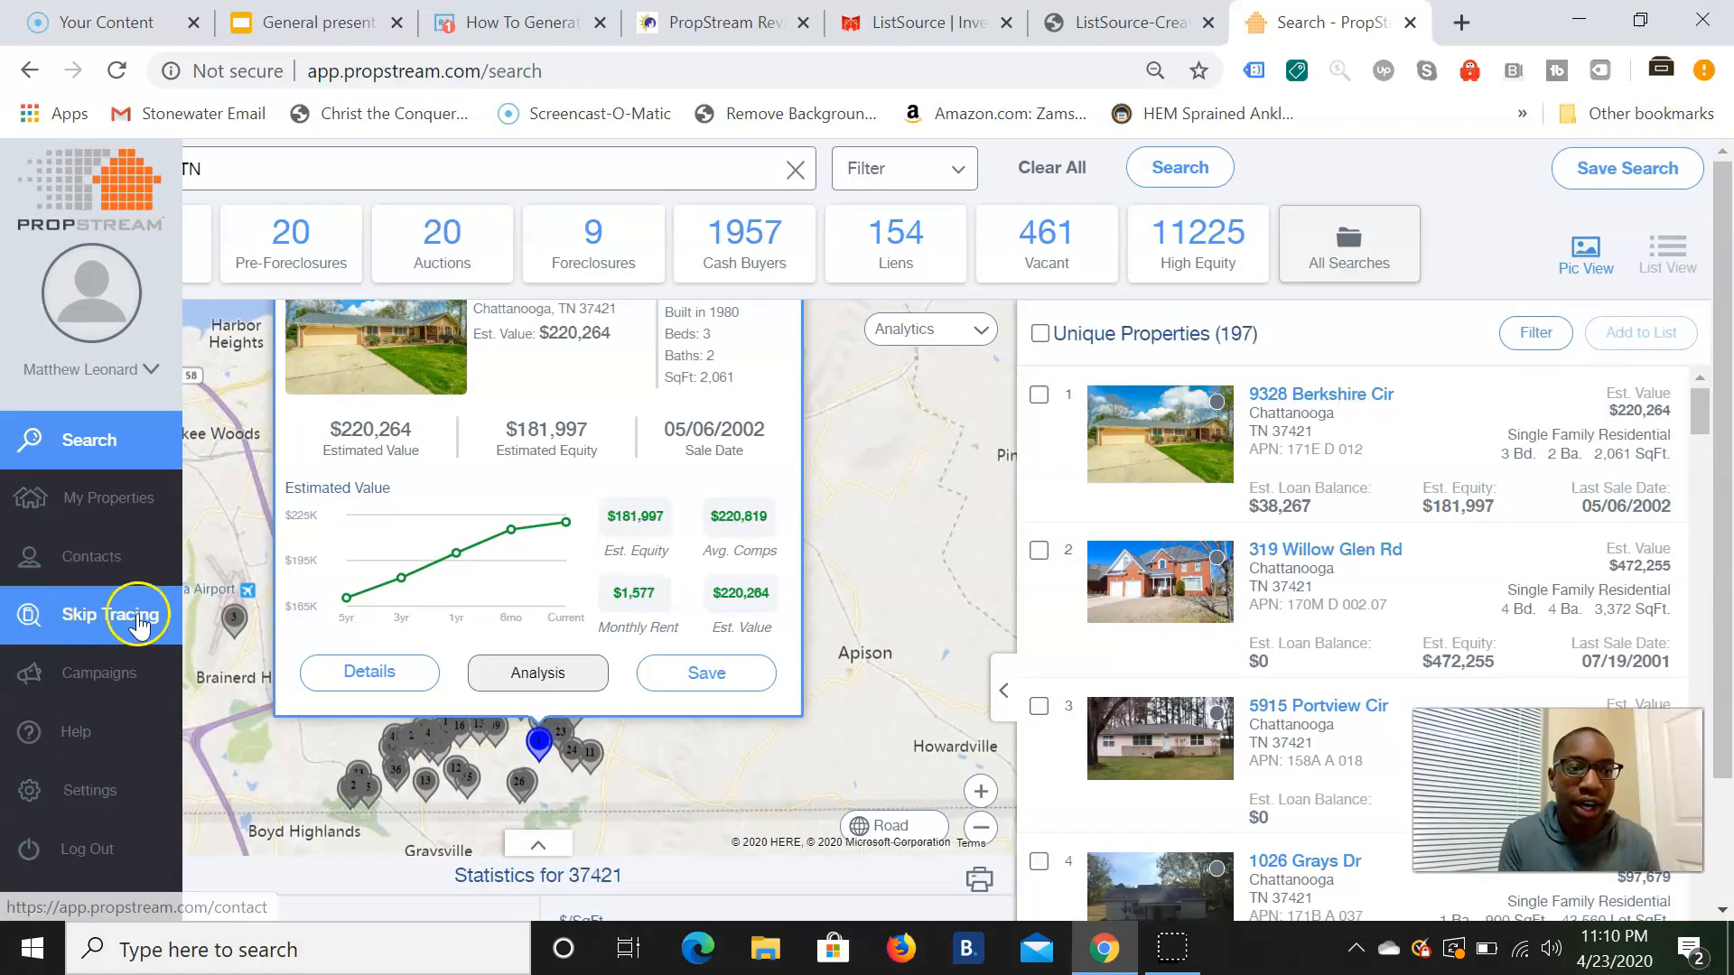
pyautogui.click(127, 673)
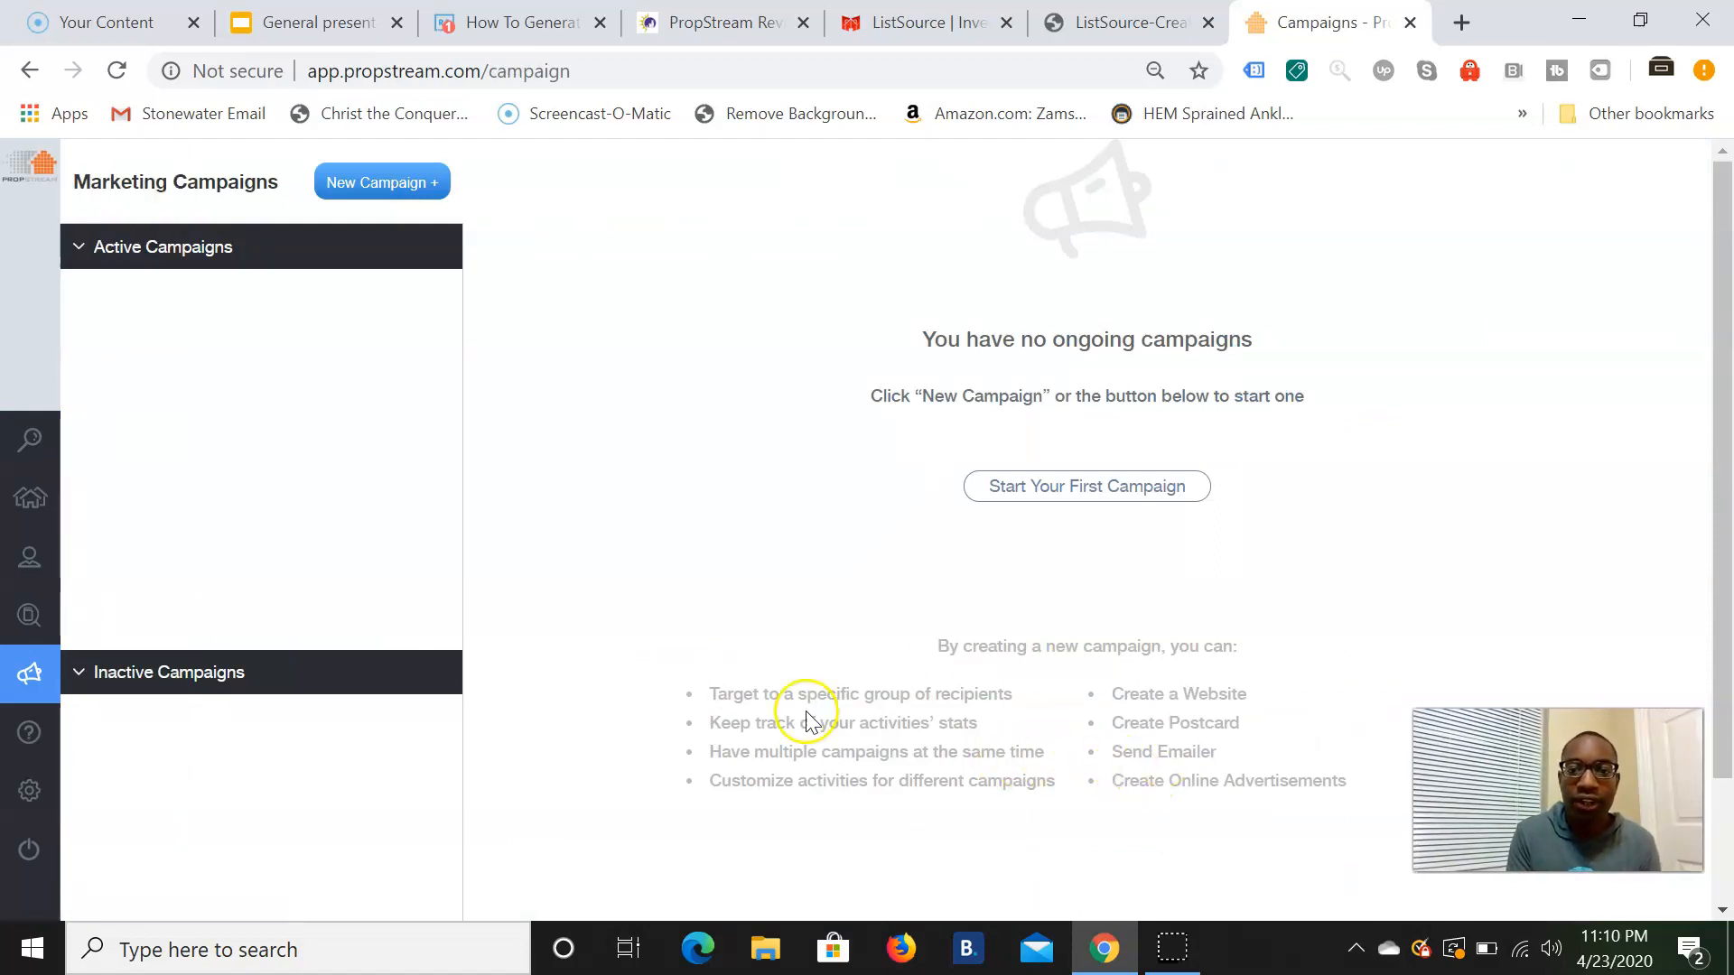
pyautogui.click(126, 612)
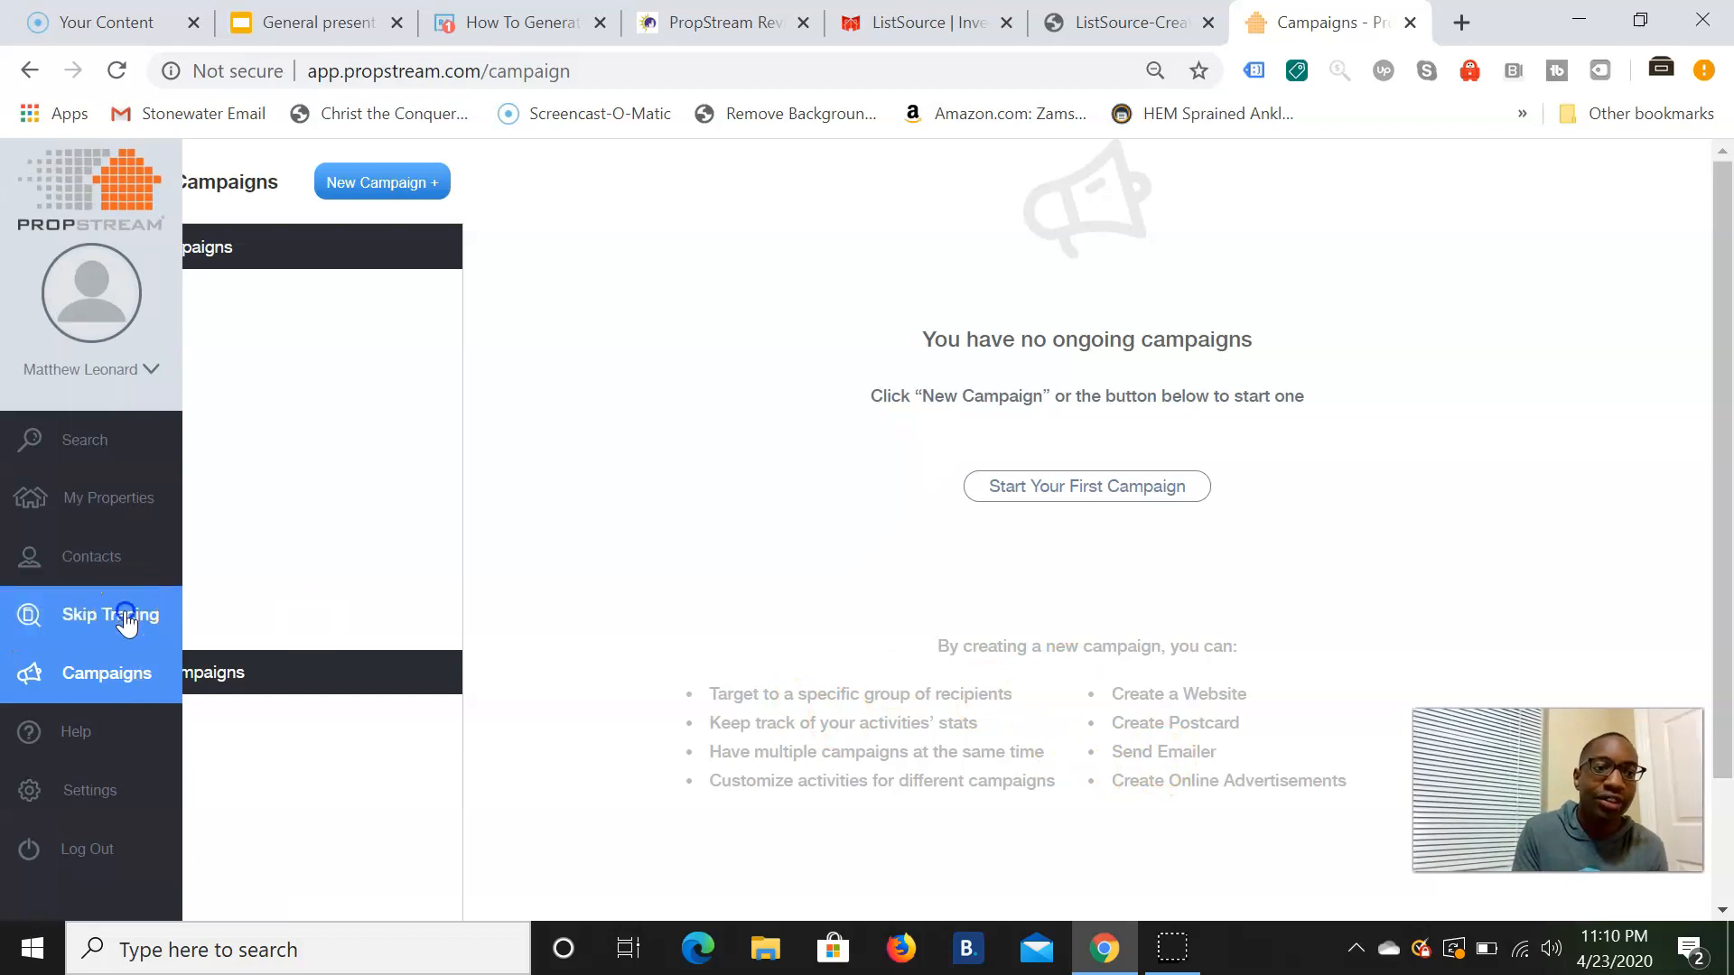